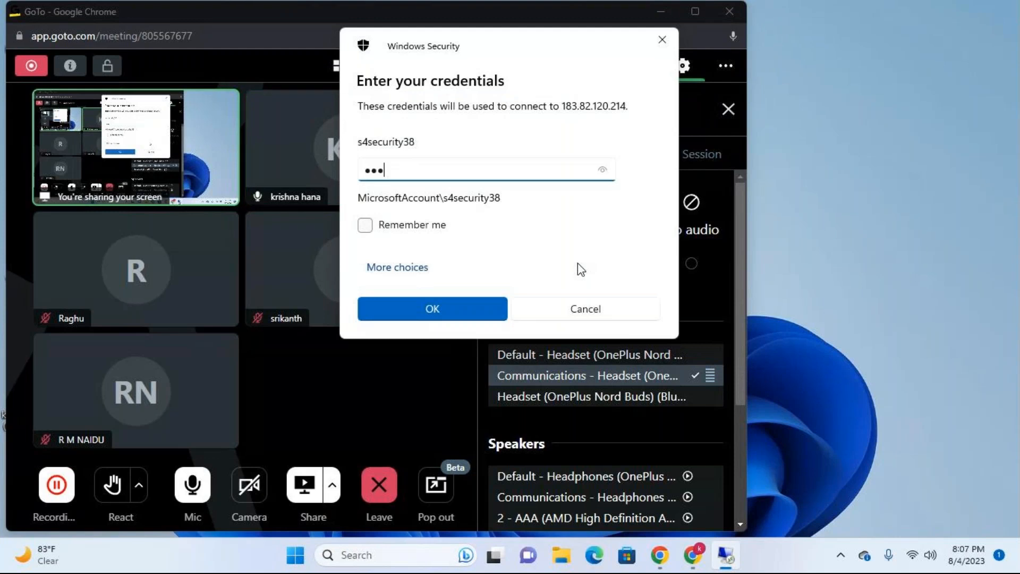
Step: Connect to the remote server with the entered credentials and open the s4grc connection from SAP Logon
key("Return")
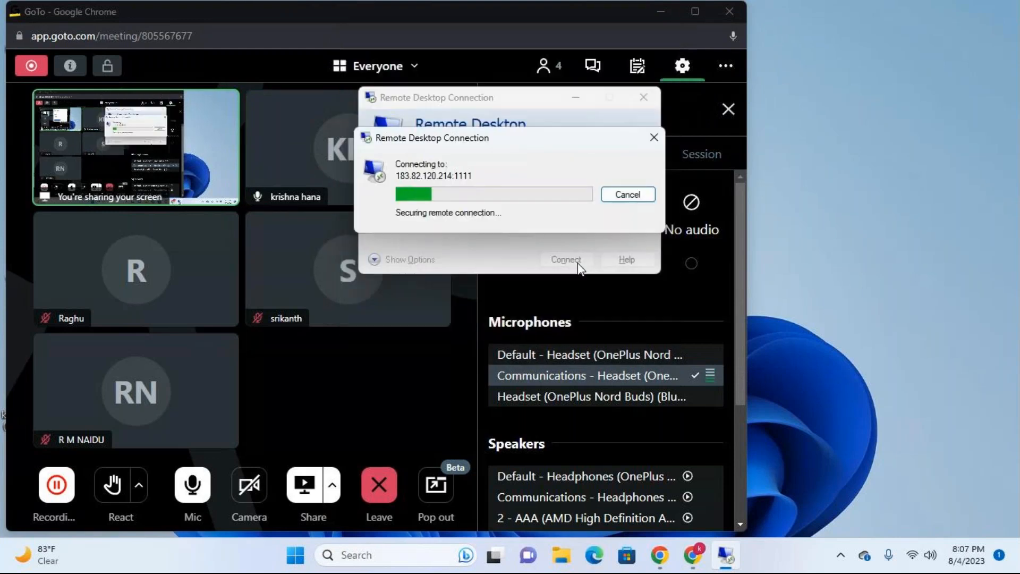
left_click(568, 338)
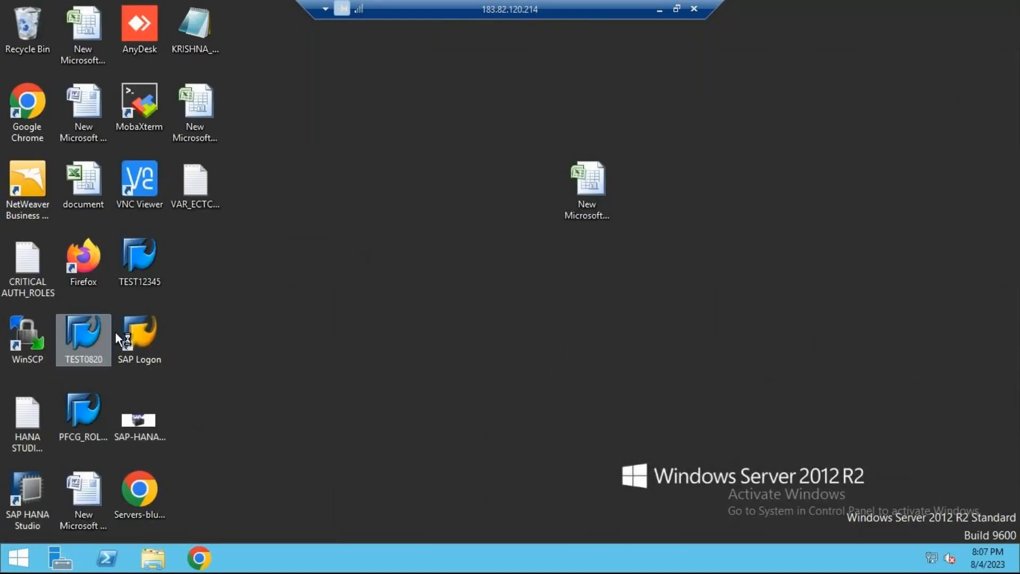
double_click(121, 327)
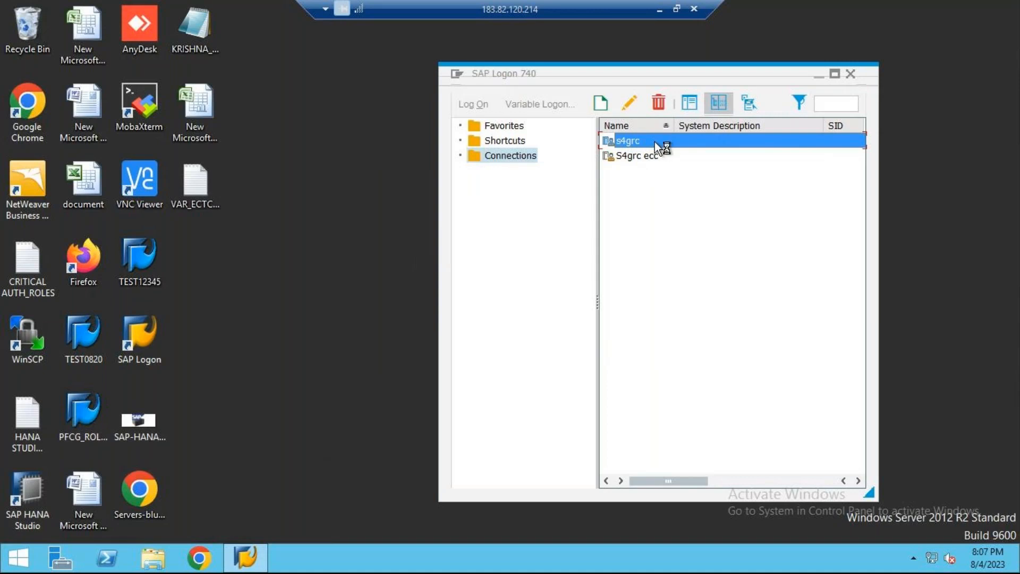
double_click(655, 141)
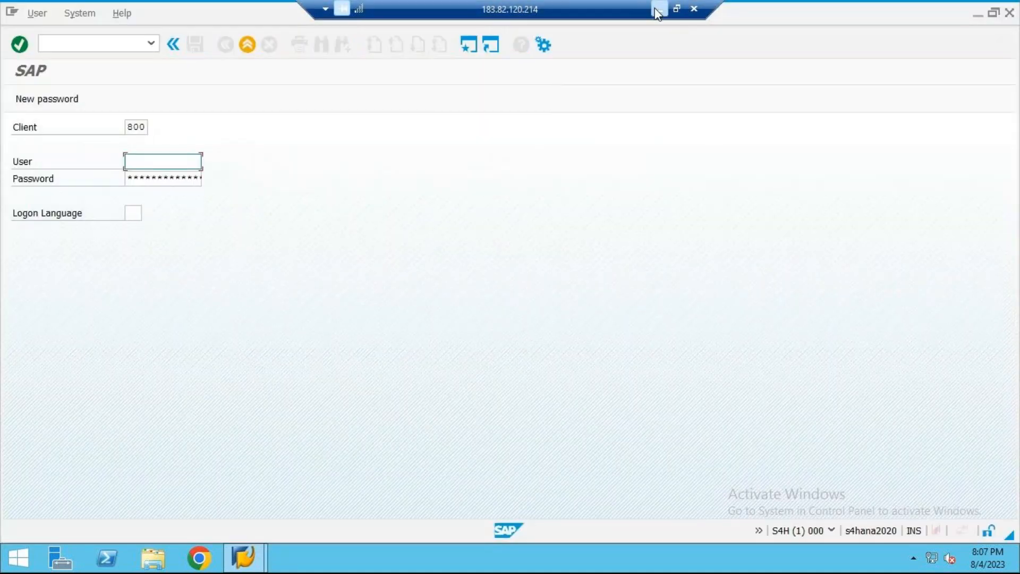
Step: Return to the SAP Logon window on the remote server and open the S4grc ecc connection
left_click(657, 9)
left_click(725, 555)
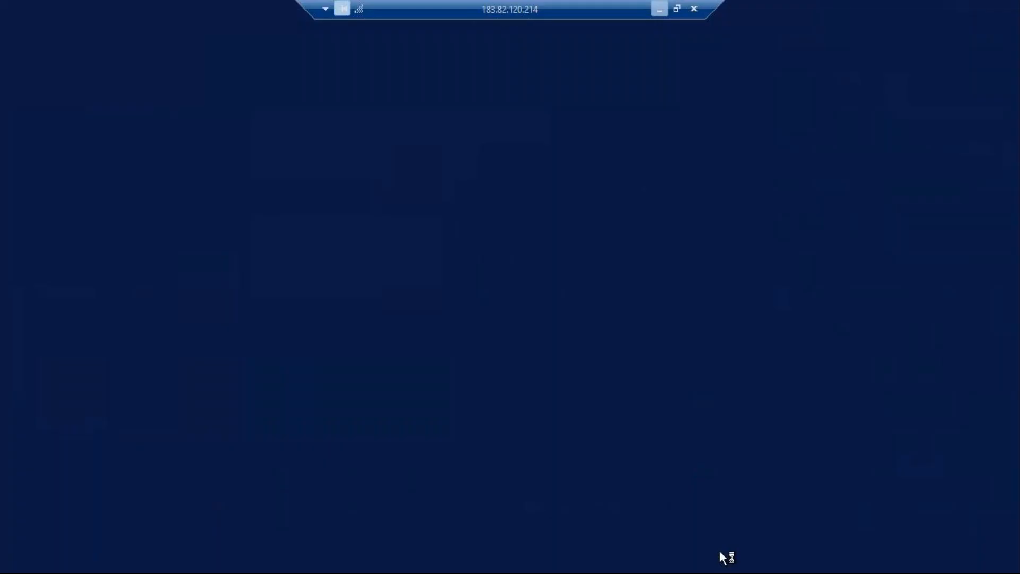
mouse_move(244, 556)
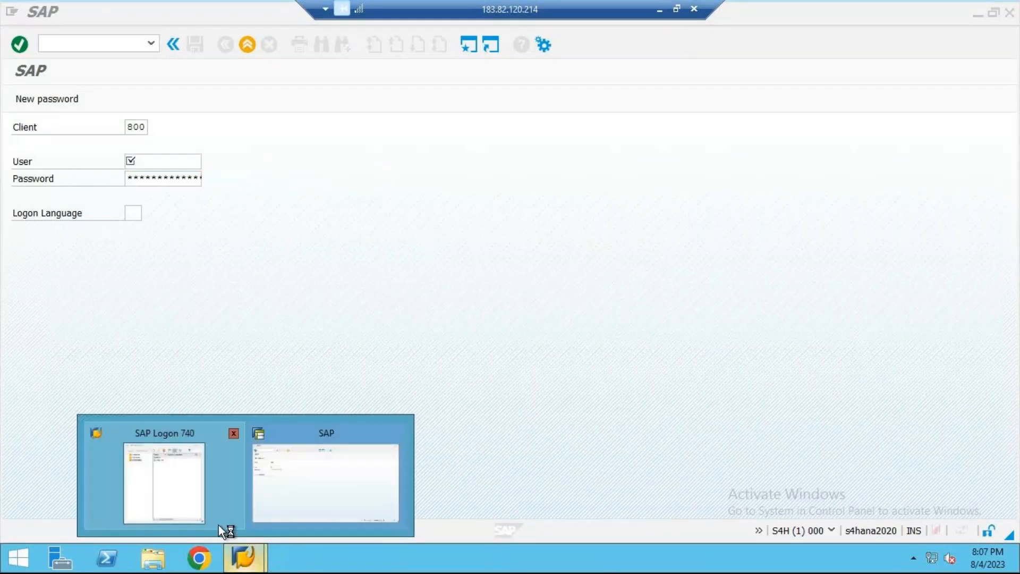
left_click(169, 489)
double_click(623, 155)
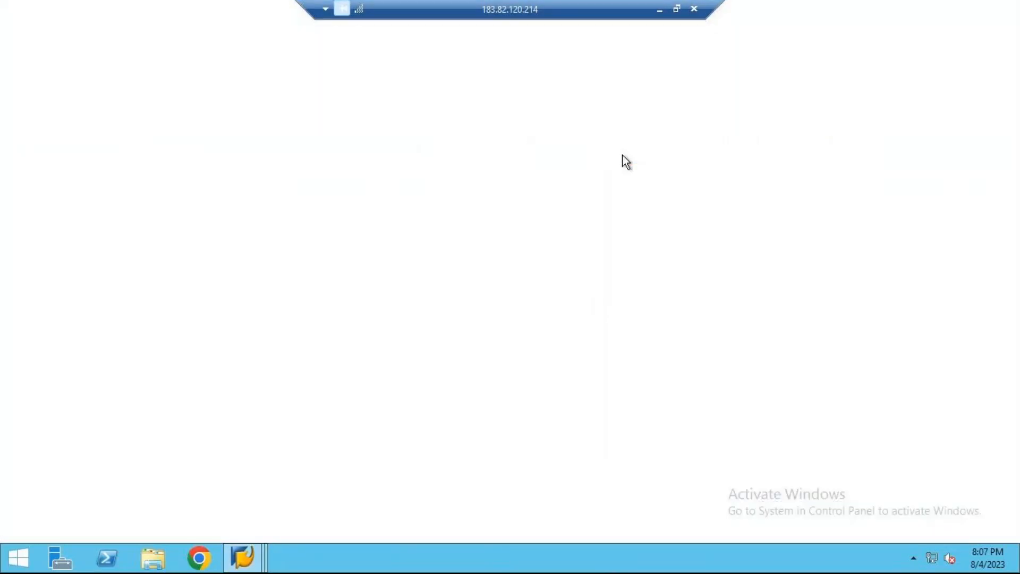
Step: Log on to the ECC system in client 800 with the user ID and the account password
type("ykv")
key("Tab")
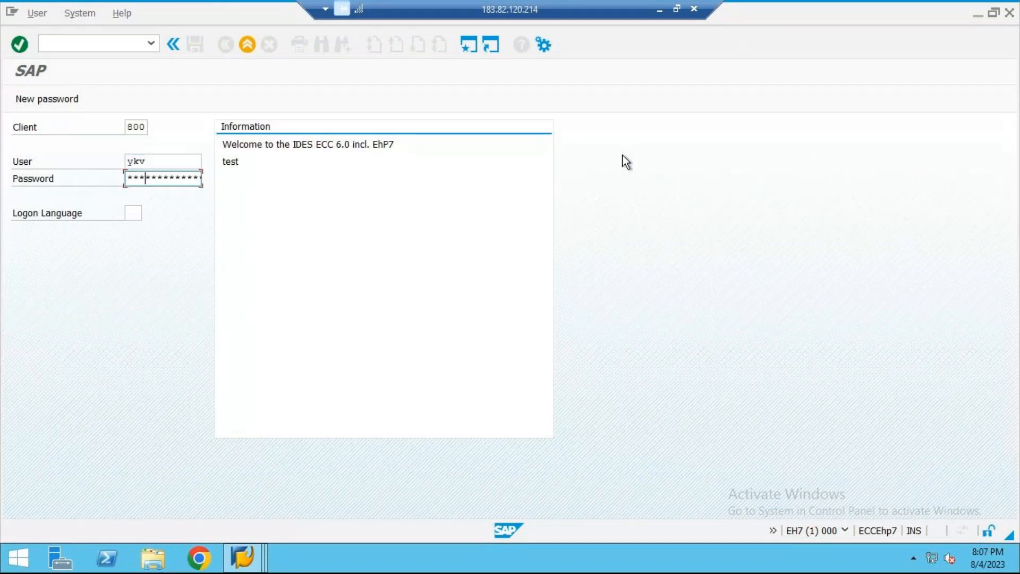
type("****")
key("Return")
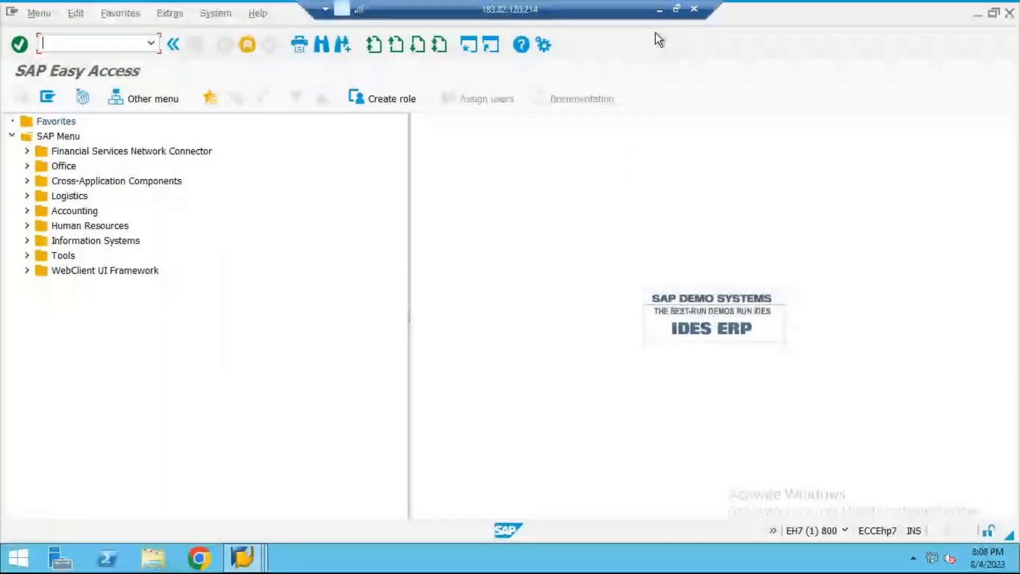
Step: Minimize the GoTo meeting window and open transaction SU01 in the remote SAP session
left_click(659, 9)
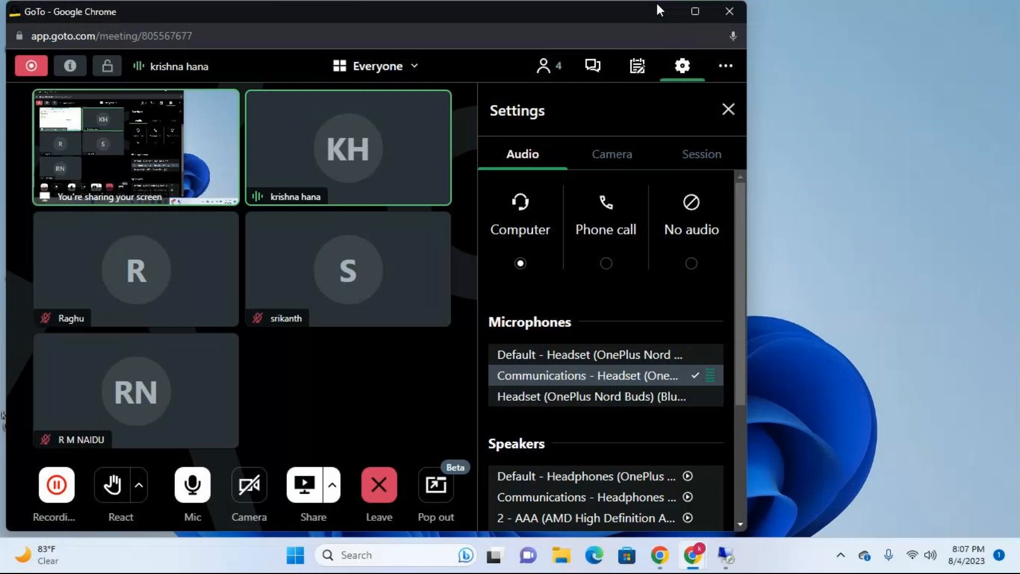
left_click(658, 7)
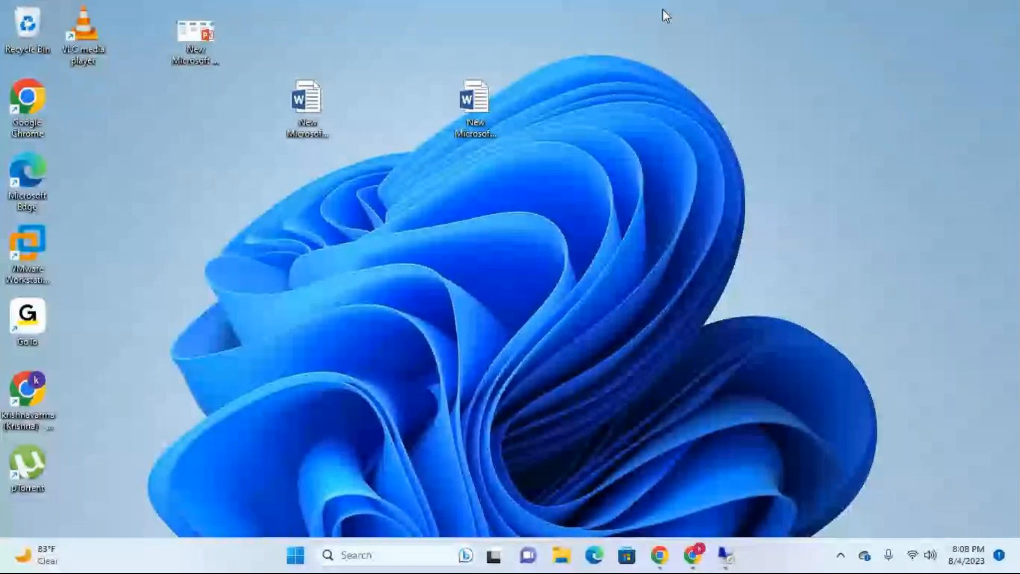
left_click(726, 555)
type("su")
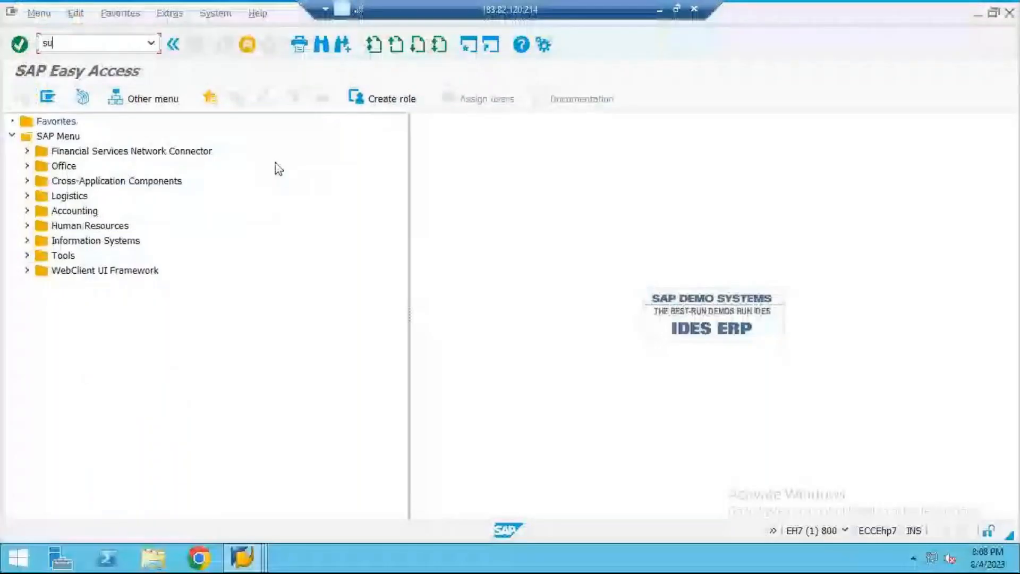
type("01")
key("Return")
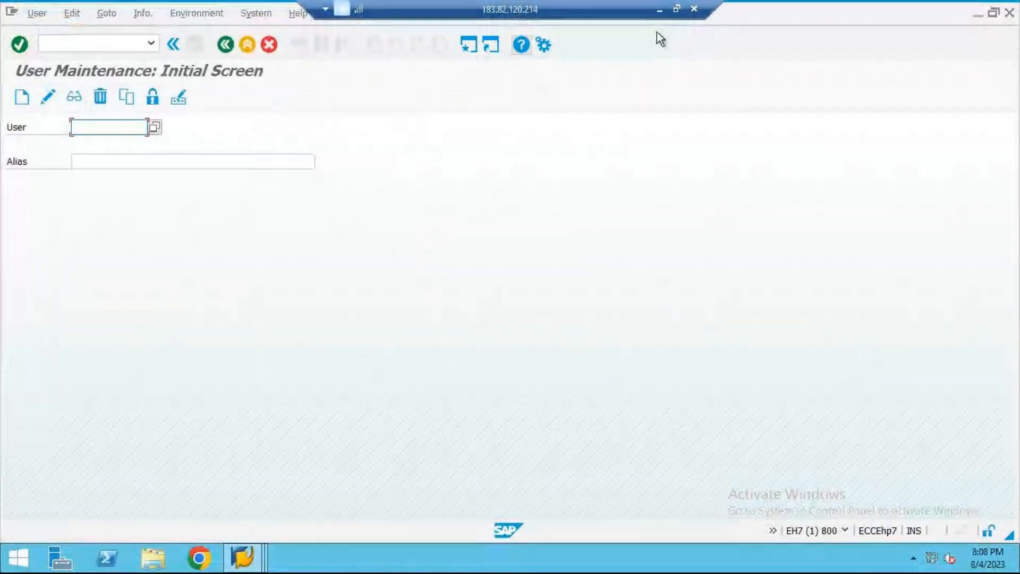
Step: Create a Word document named cua on the local desktop and open it
left_click(659, 9)
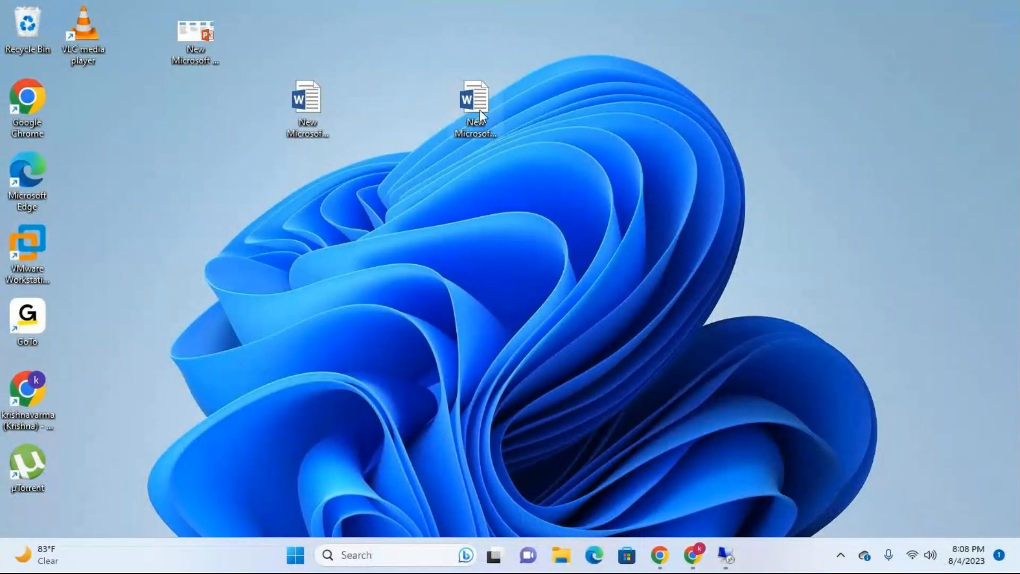
right_click(598, 40)
mouse_move(634, 157)
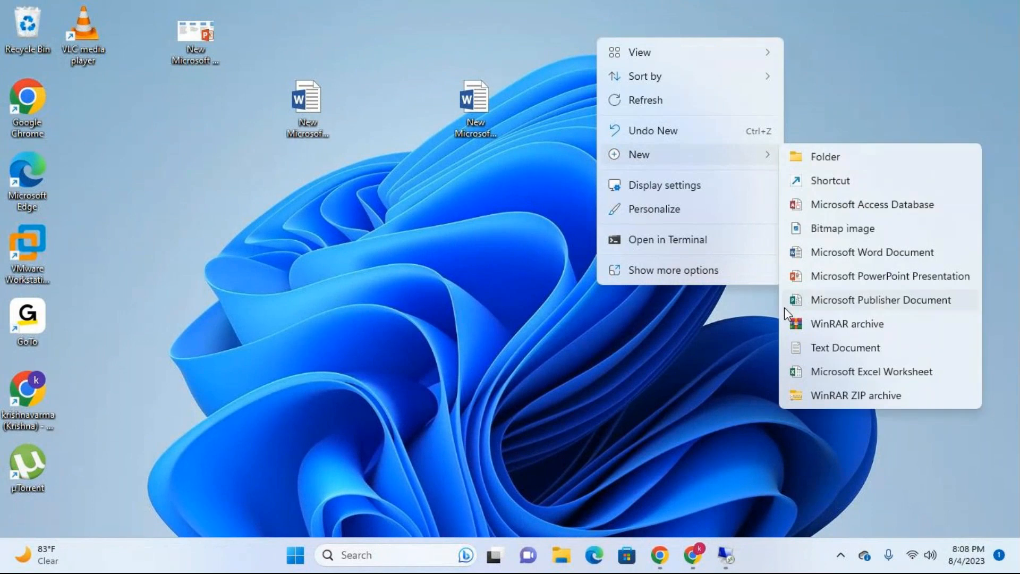
left_click(817, 249)
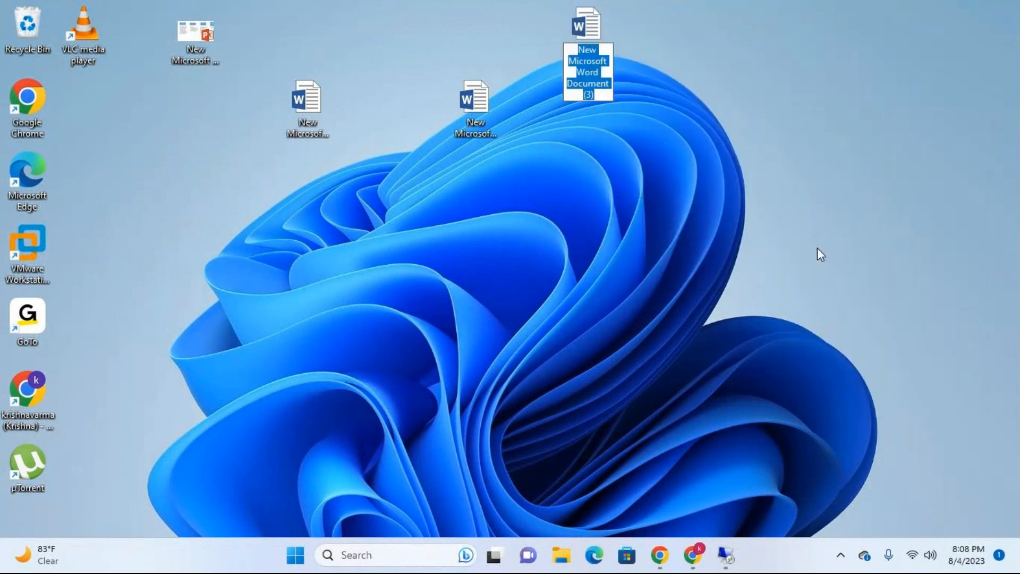
type("cua")
key("Return")
key("Return")
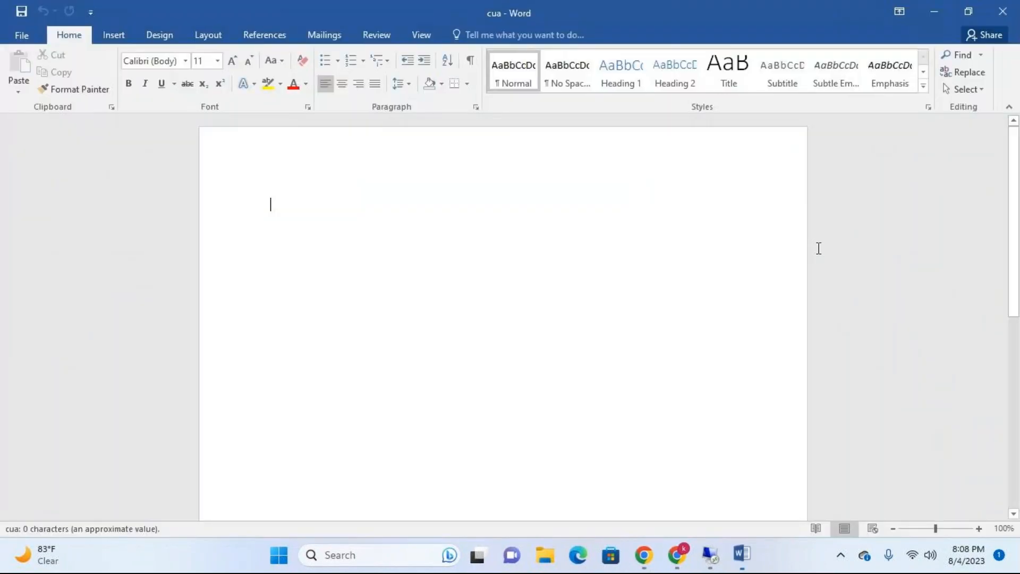
type("step")
key("BackSpace")
key("BackSpace")
key("BackSpace")
key("BackSpace")
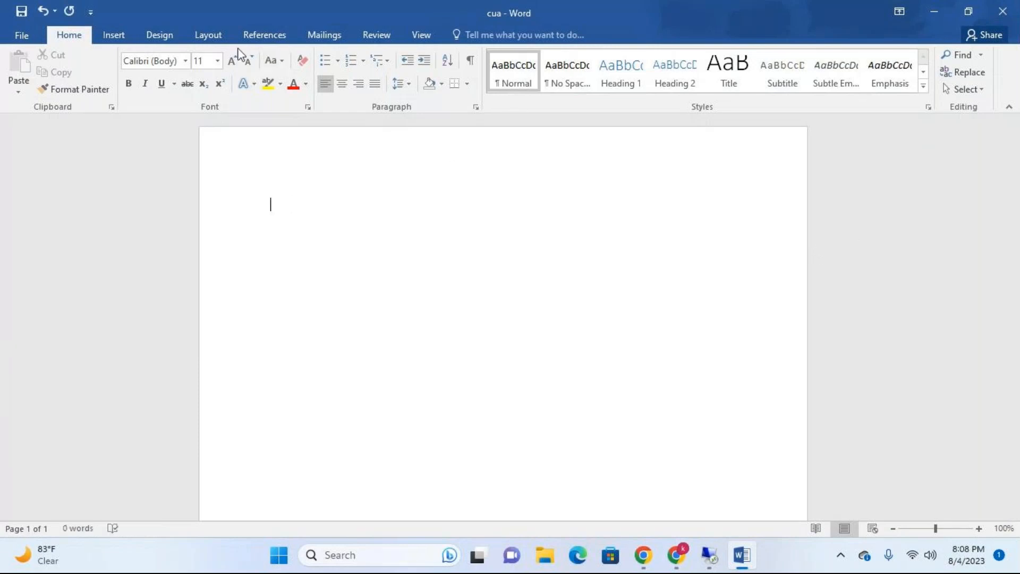
Step: Set the document's font size to 16
left_click(218, 61)
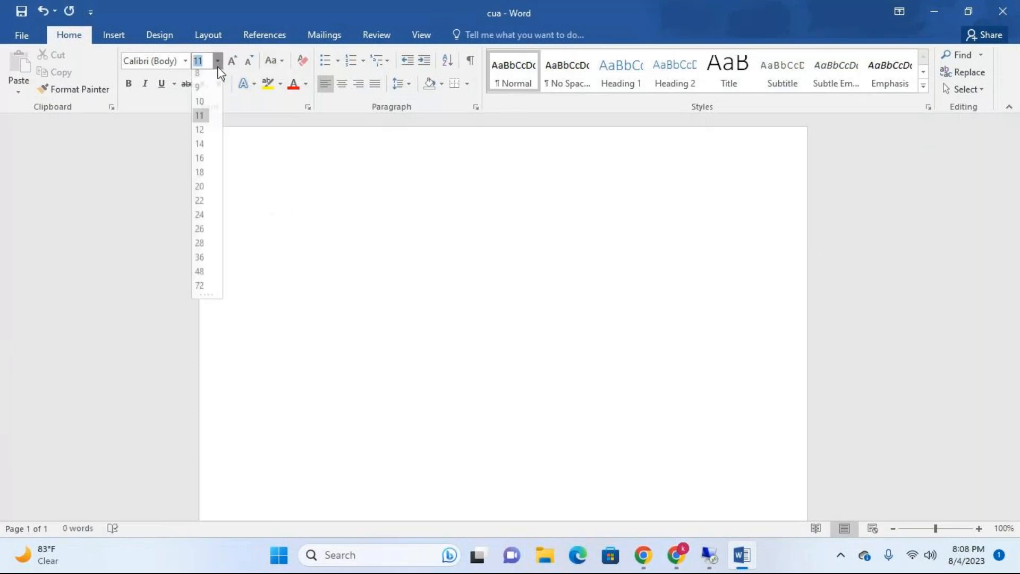
left_click(200, 158)
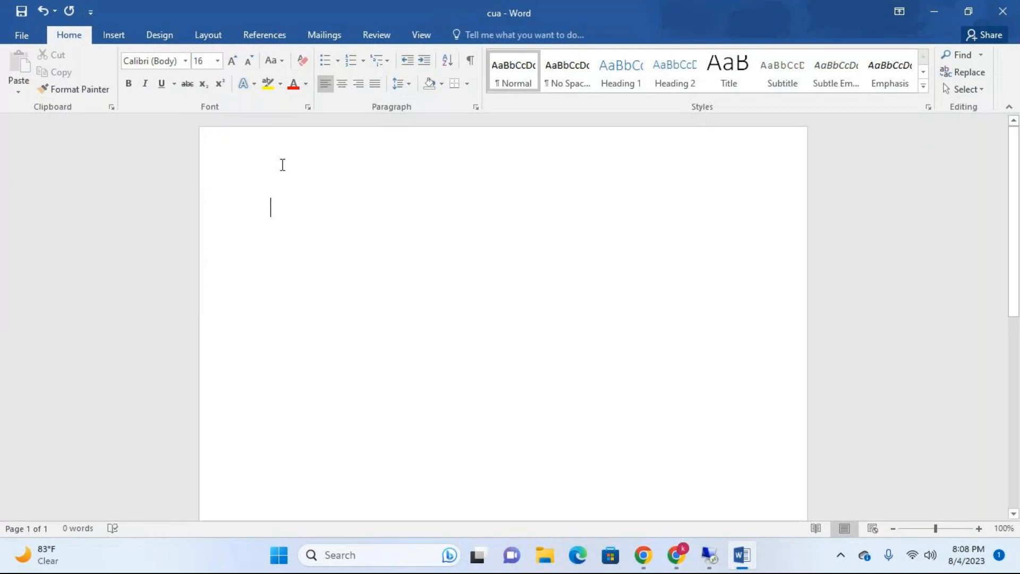
type("SYSTE")
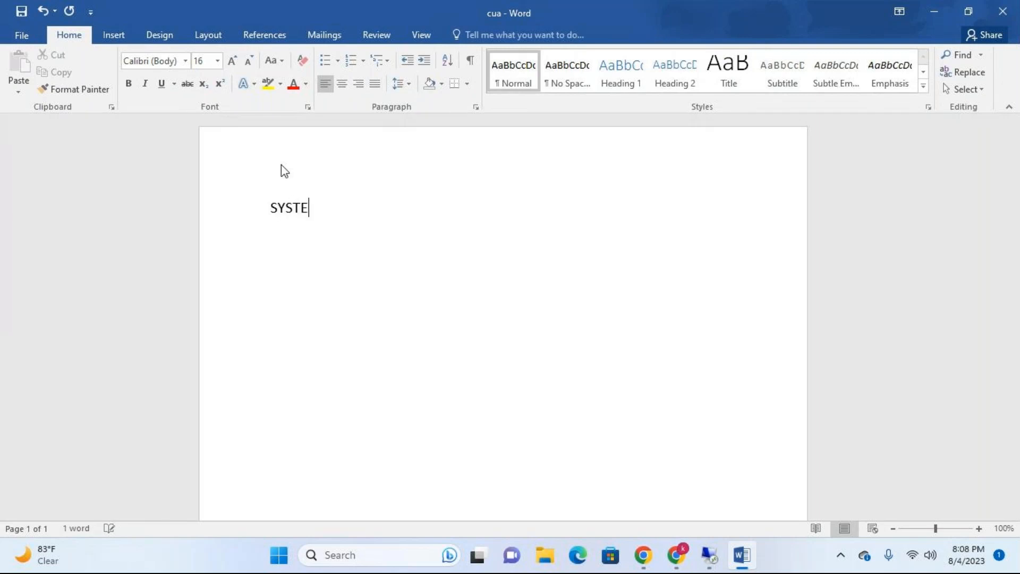
Step: Write "SYSTEM 1→CENTRAL" as the first line of the document
type("M 1-->CENT")
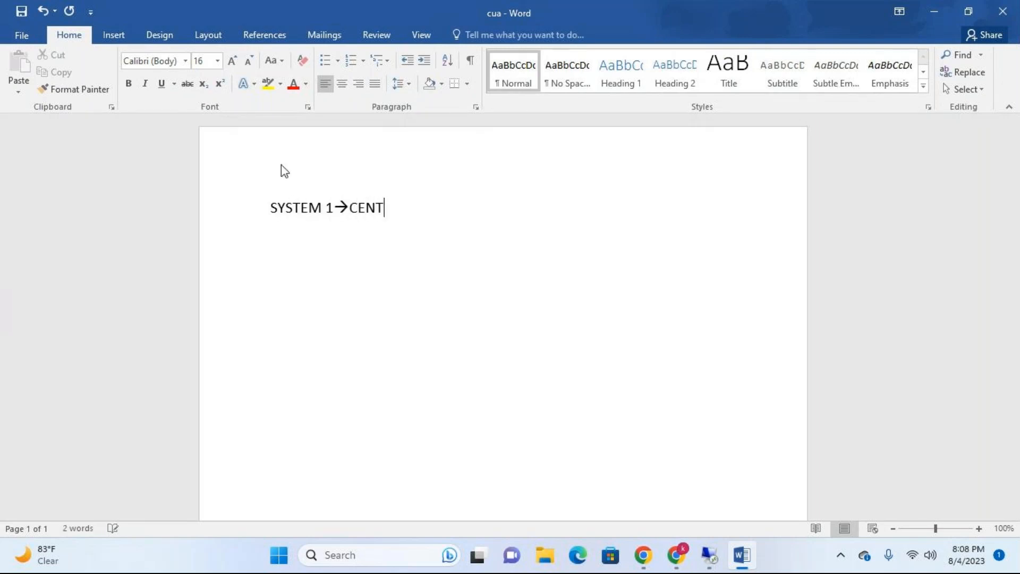
type("RAL")
Step: Add a second line reading "SYSTEM 2→CHILD"
key("Return")
type("SYSTE,")
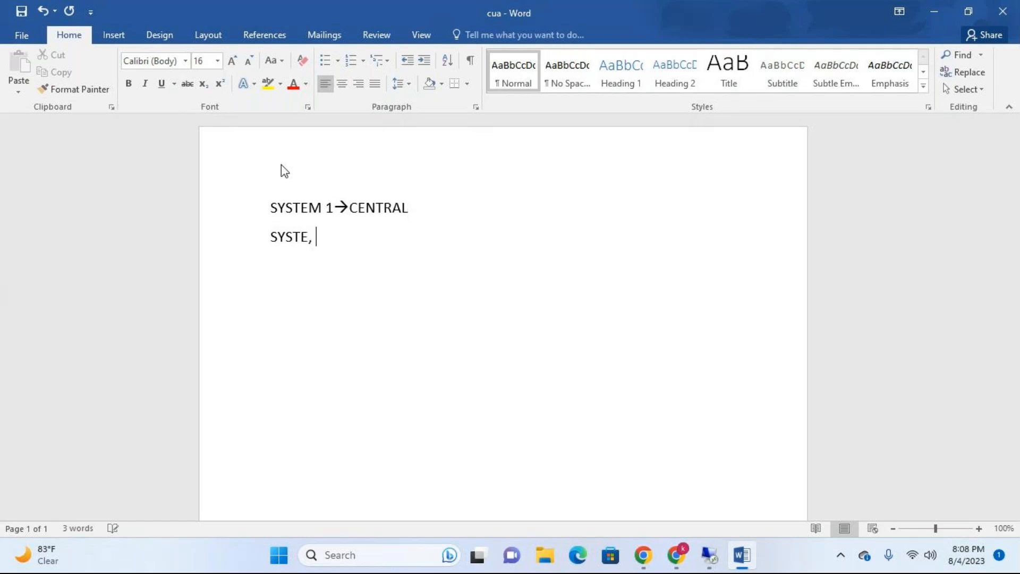
key("BackSpace")
type("M-->")
key("Left")
key("Left")
key("Right")
type("2")
key("Right")
type("CHILD")
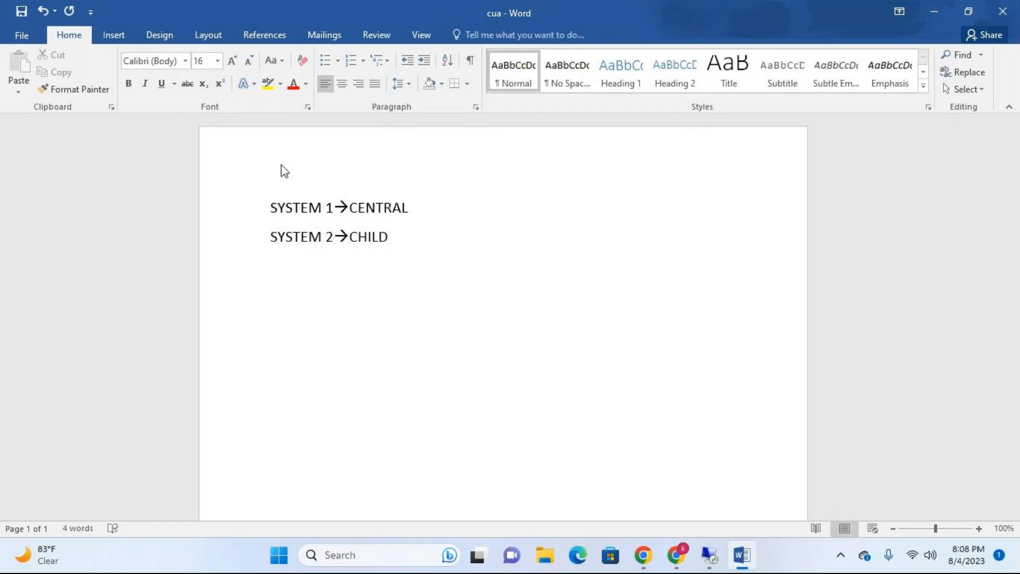
Step: Leave a blank line and write "STEP 1→CENTRAL→USER ID" below it
key("Return")
key("Return")
type("STEP 1->CENTRA")
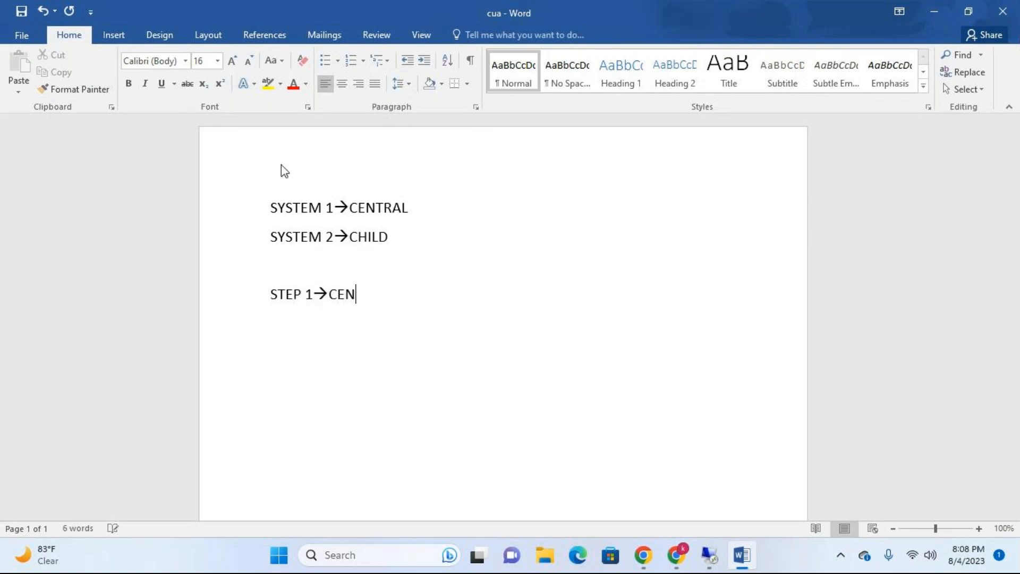
type("L->USER ID")
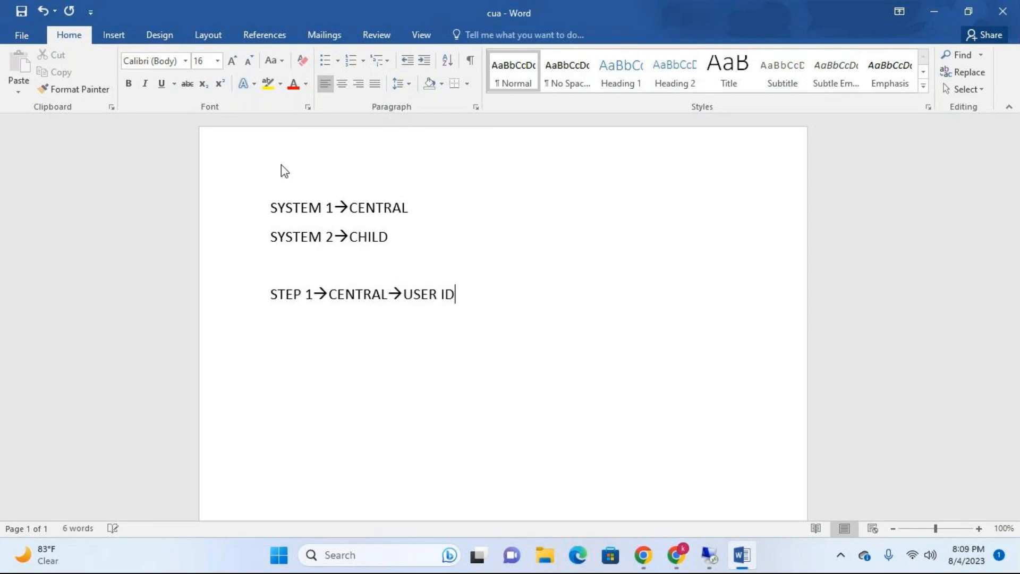
Step: Add the line "STEP 2→CHILD→USER ID" below the step 1 line
key("Return")
type("STEP 2")
type("--")
type(">CHILD-")
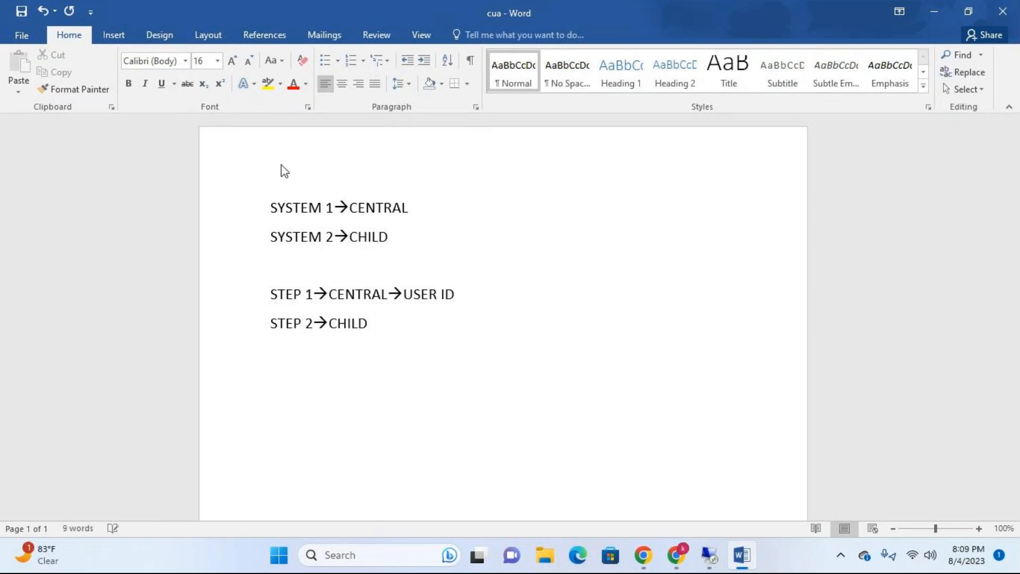
type("->IUS")
key("BackSpace")
key("BackSpace")
key("BackSpace")
type("USER ID")
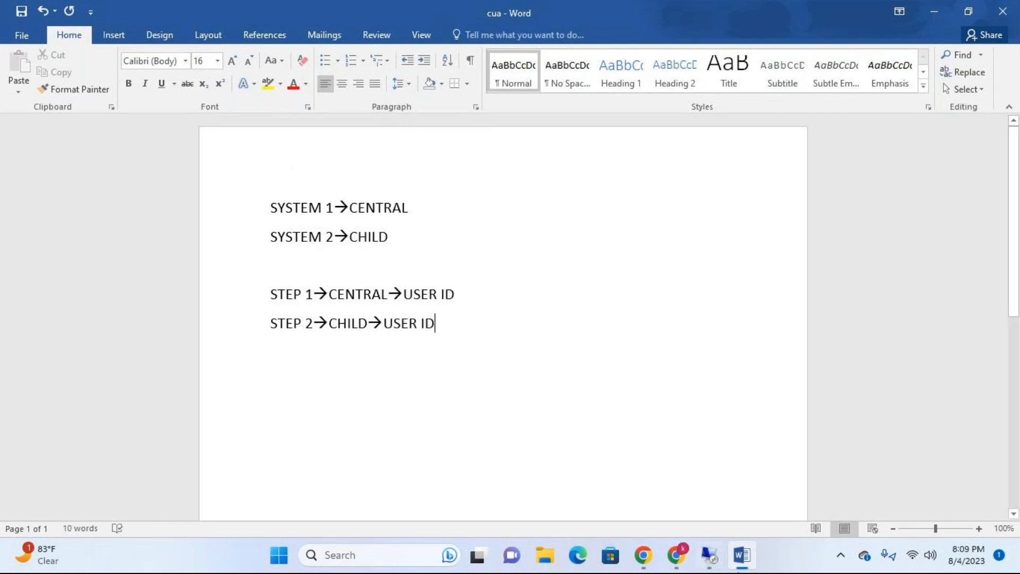
Step: Switch back to the user maintenance screen in the remote SAP session
left_click(718, 560)
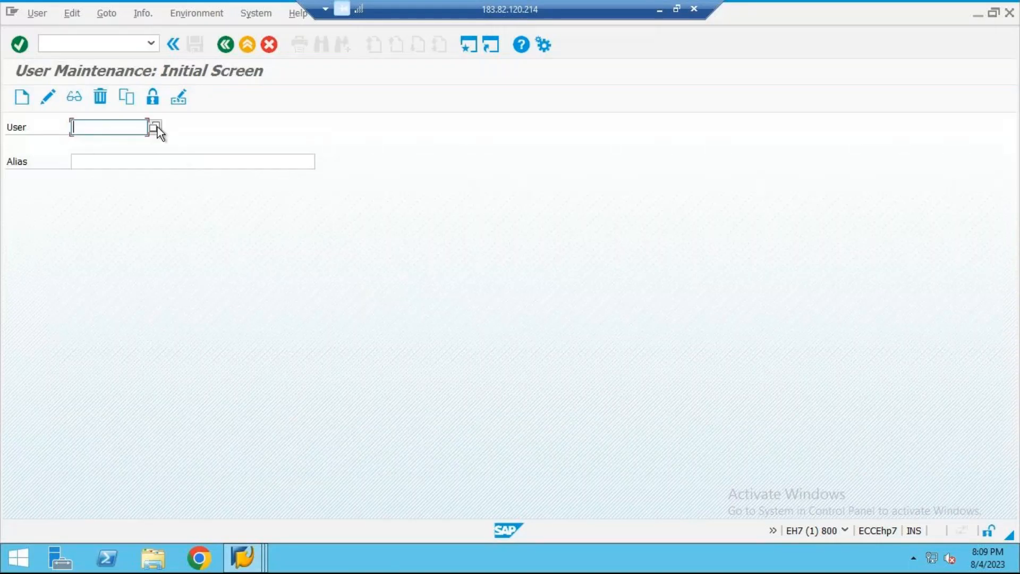
type("KRISHNA")
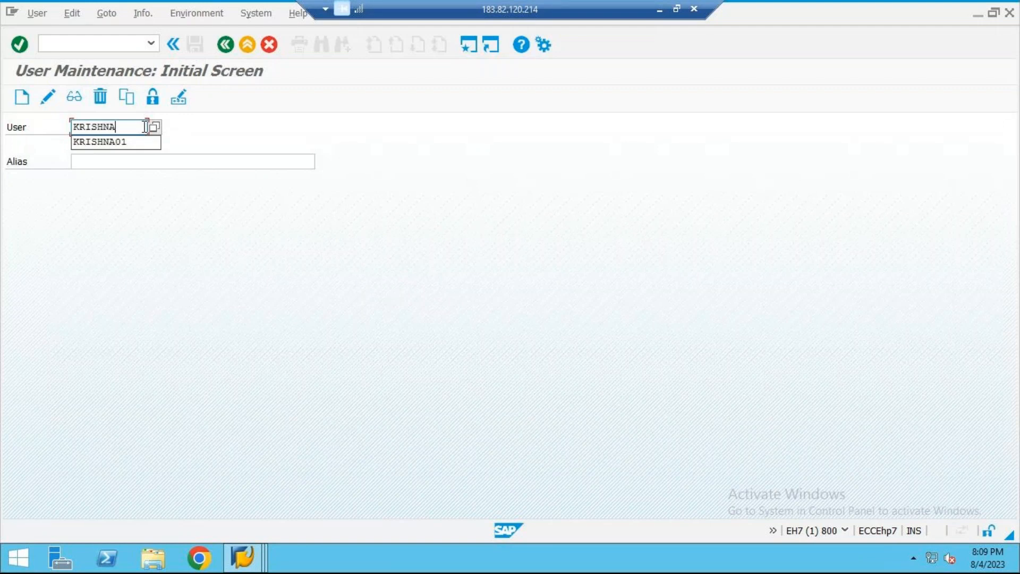
type("_CE")
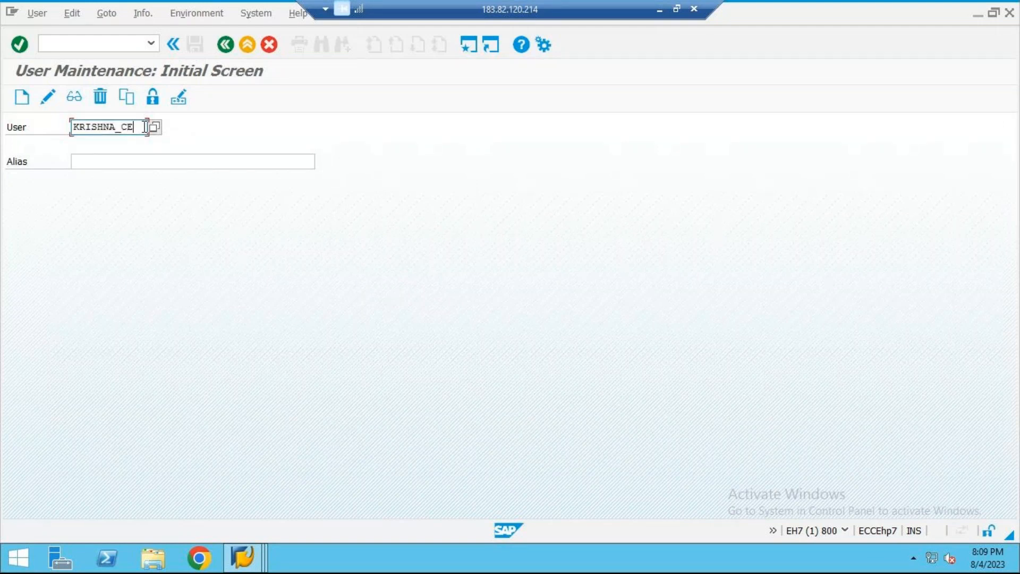
type("NT")
key("BackSpace")
key("BackSpace")
key("BackSpace")
key("BackSpace")
key("BackSpace")
key("BackSpace")
key("BackSpace")
key("BackSpace")
key("BackSpace")
key("BackSpace")
key("BackSpace")
key("BackSpace")
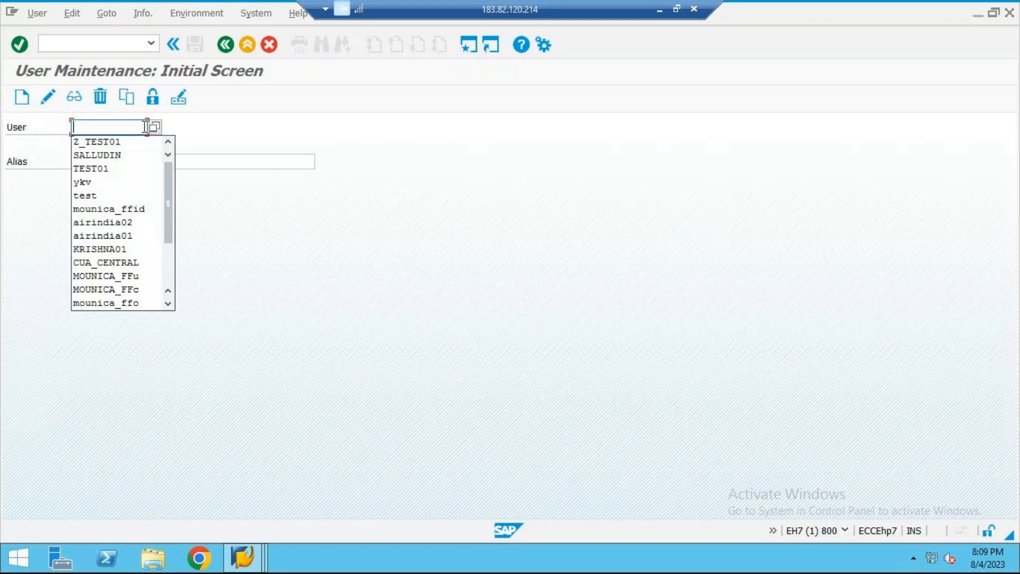
Step: Enter CENTRAL01 as the user and start creating its user record
type("CUA_")
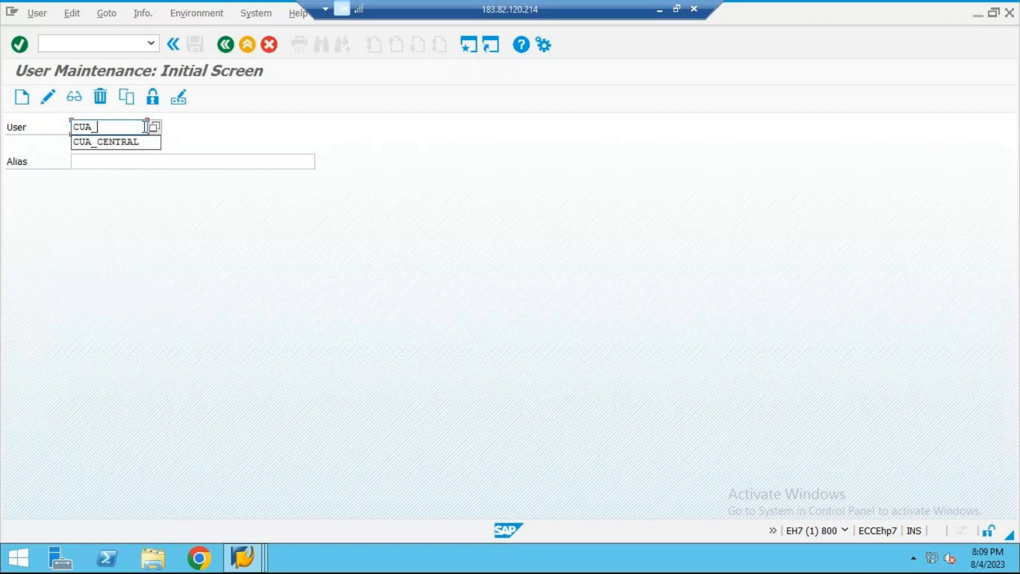
key("BackSpace")
key("BackSpace")
type("ENTRAL01")
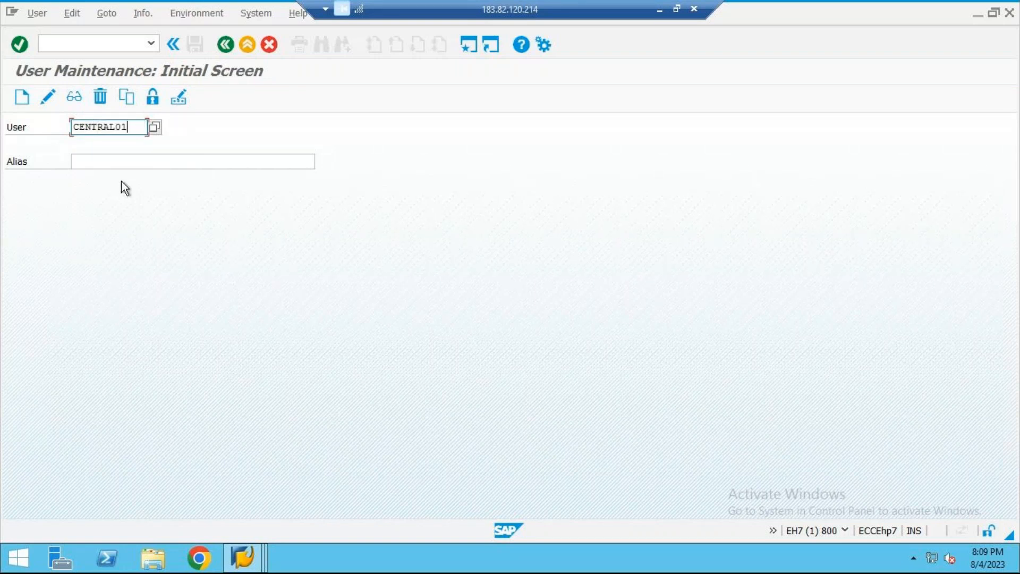
left_click(27, 99)
Step: Set the last name to CENTRAL and enter the initial password twice in the logon data
left_click(143, 245)
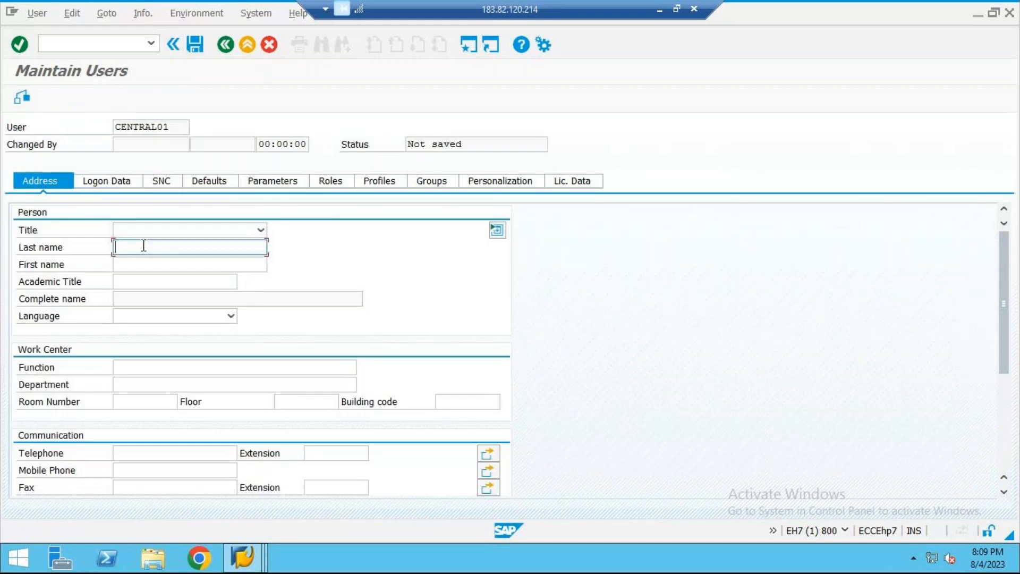
type("CENTRAL")
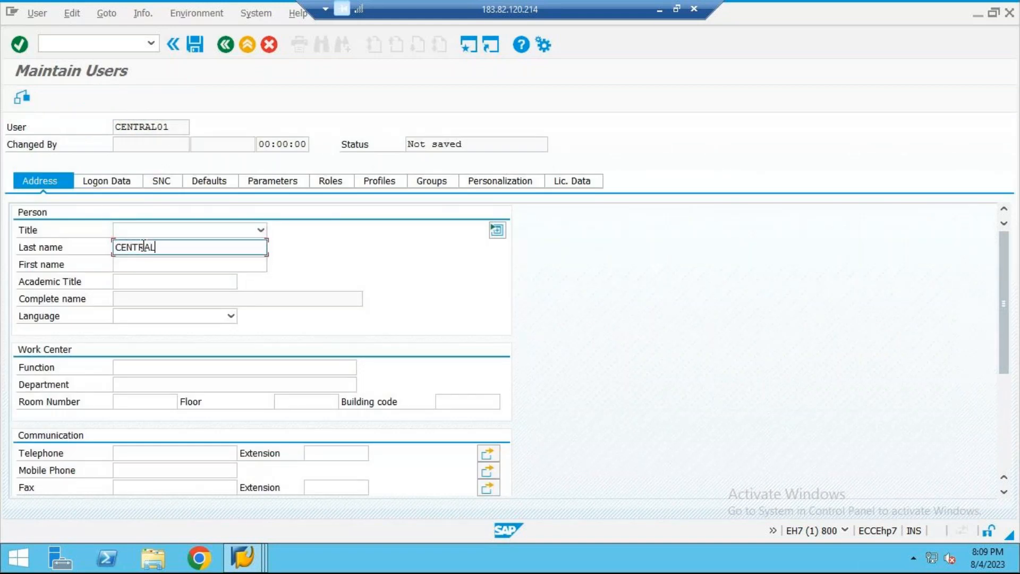
left_click(114, 186)
left_click(215, 300)
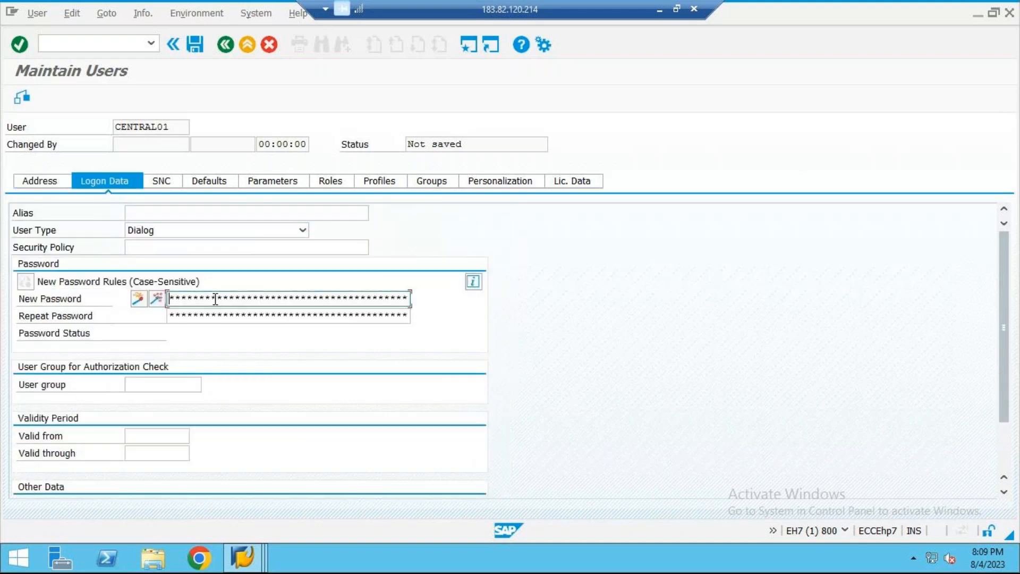
type("**********")
key("Tab")
type("**")
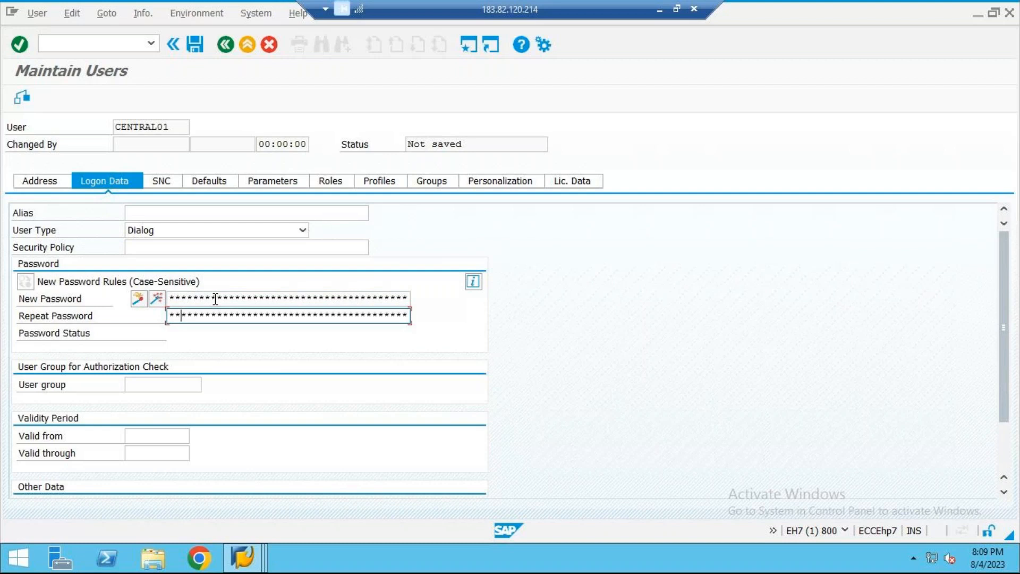
type("*********")
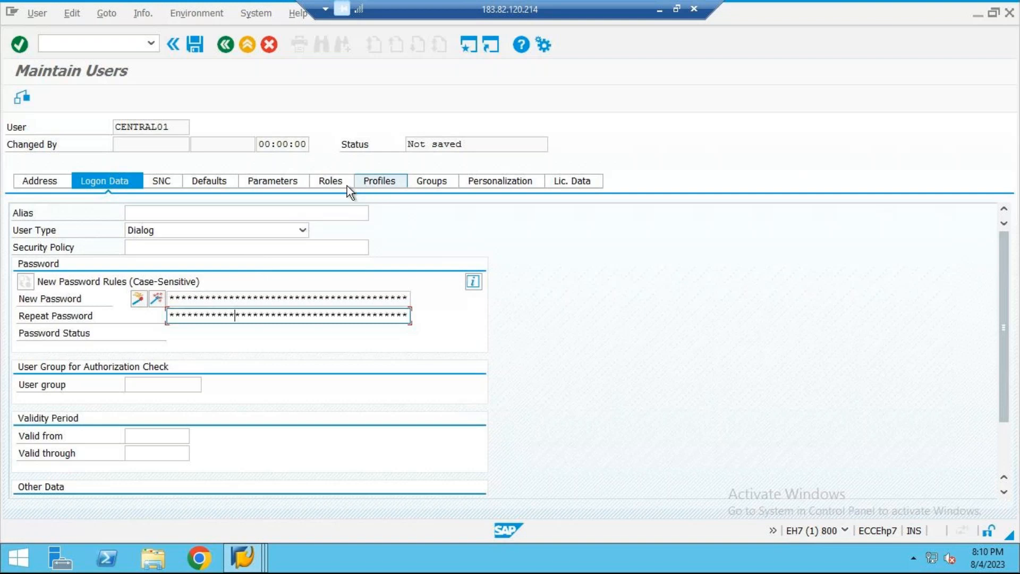
Step: Try to find a role matching *CUA* for CENTRAL01, and remove the search entry from the role assignments
left_click(333, 181)
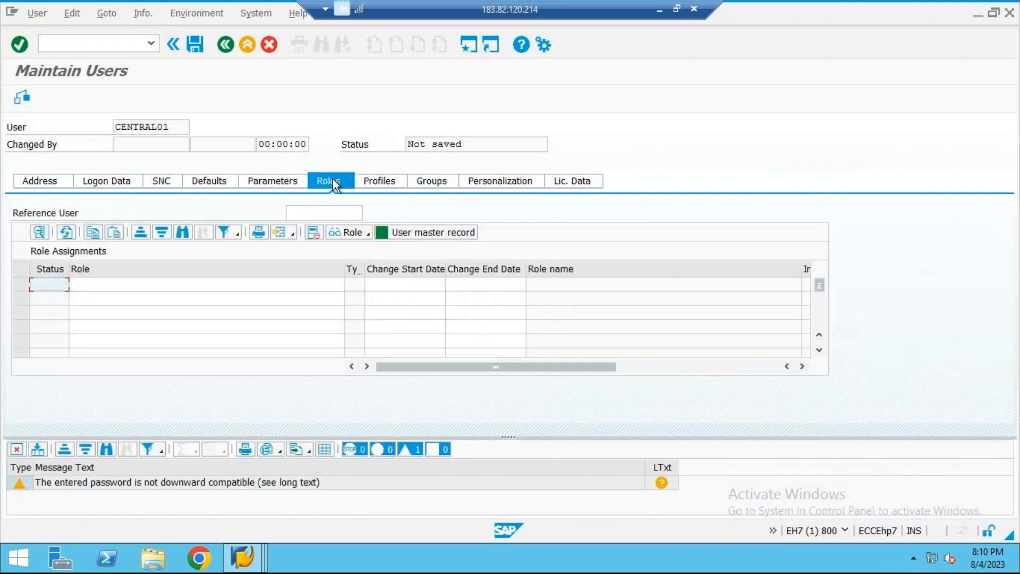
left_click(260, 288)
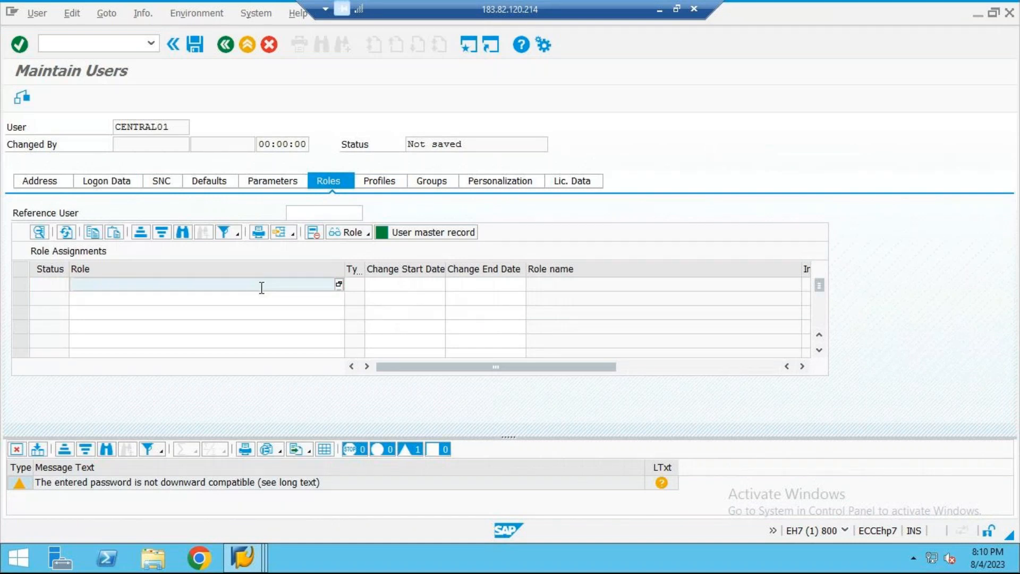
type("*cua")
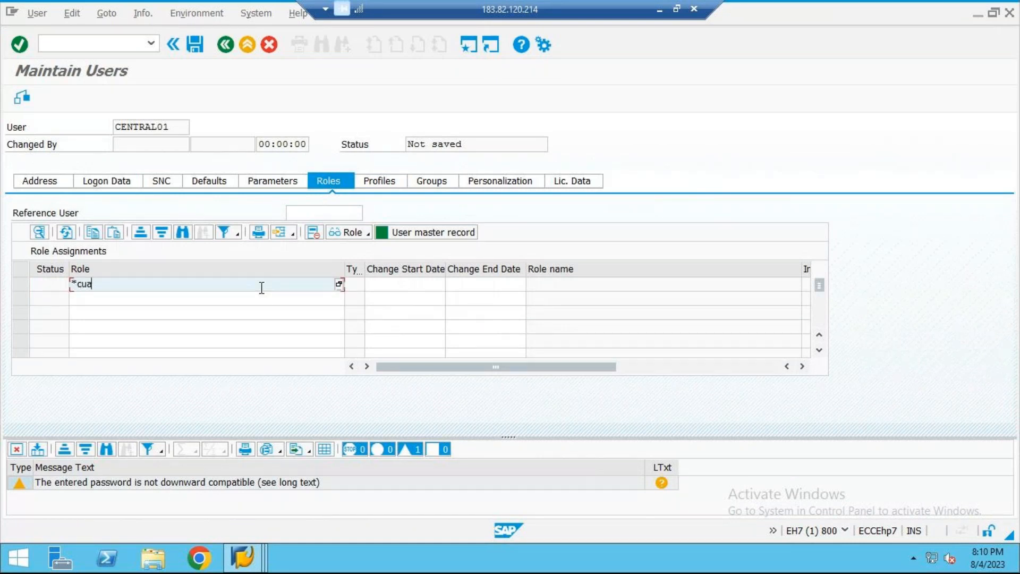
type("*")
left_click(338, 284)
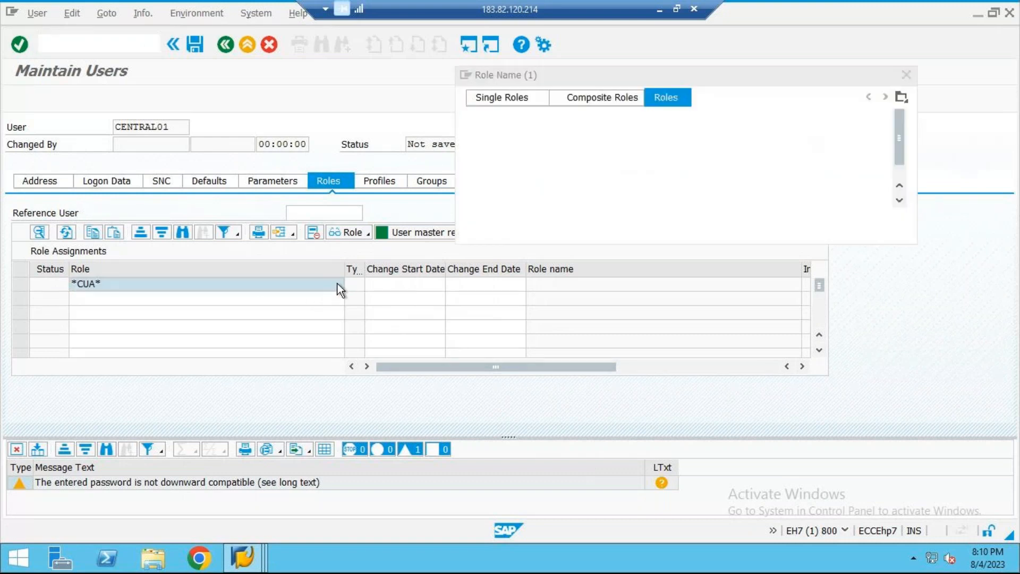
key("Return")
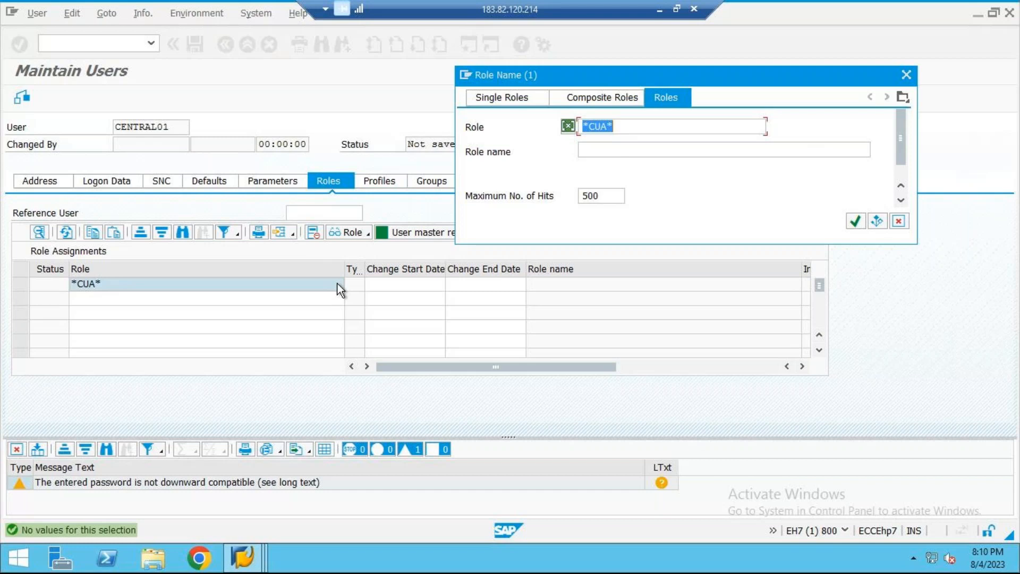
key("Escape")
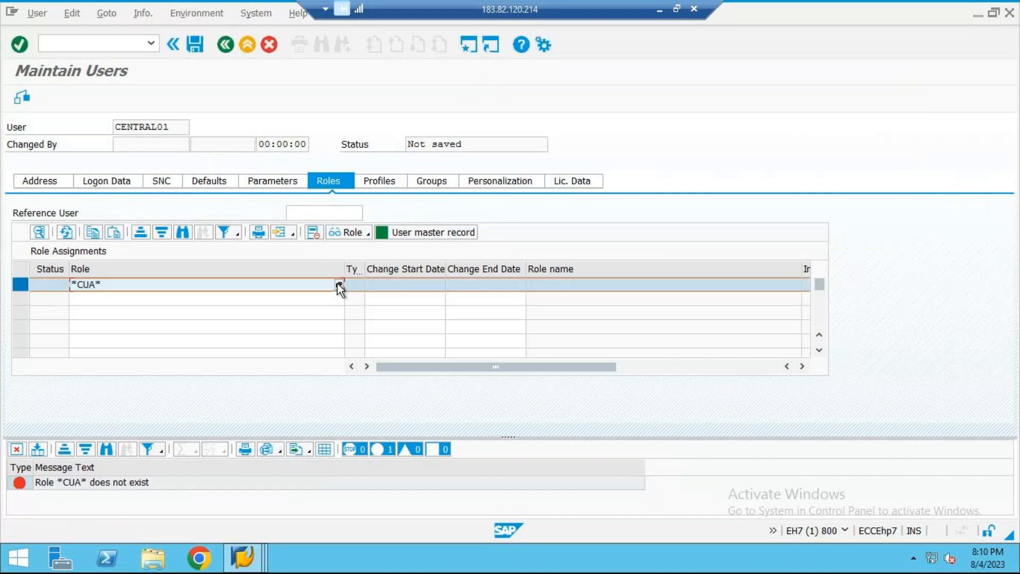
left_click(312, 232)
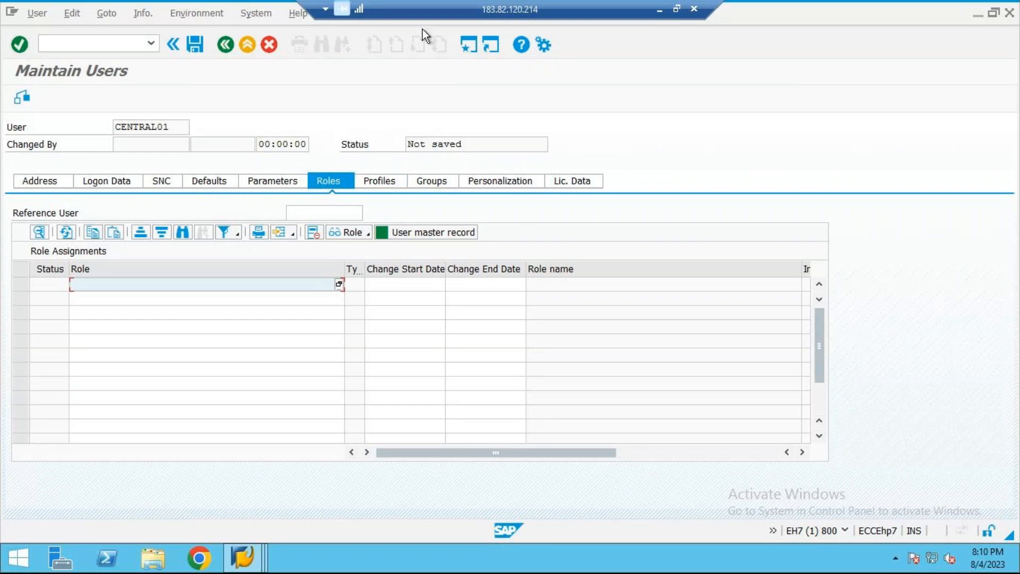
Step: Assign the SAP_ALL authorization profile to CENTRAL01 and save the user
left_click(378, 181)
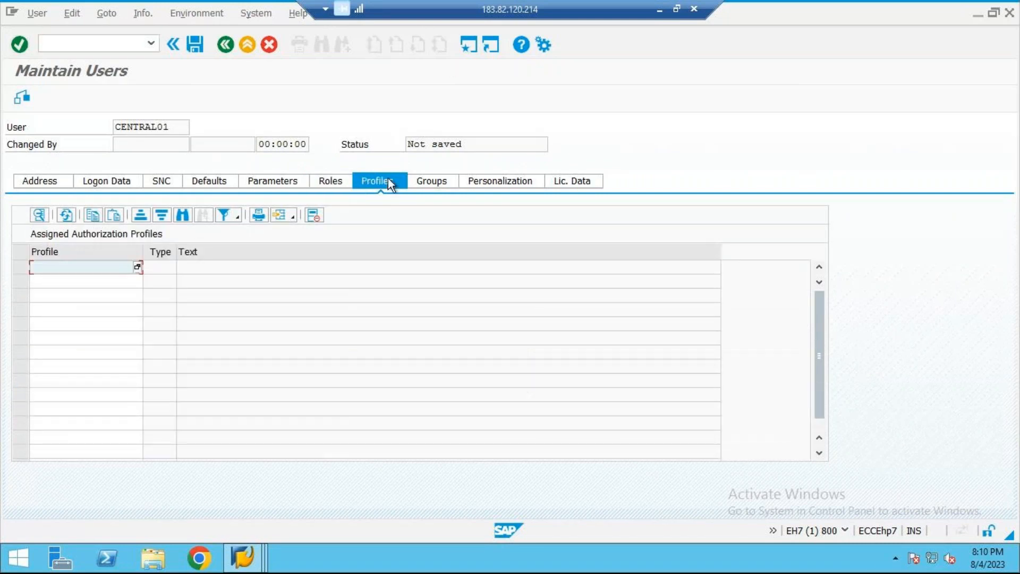
type("sap_a")
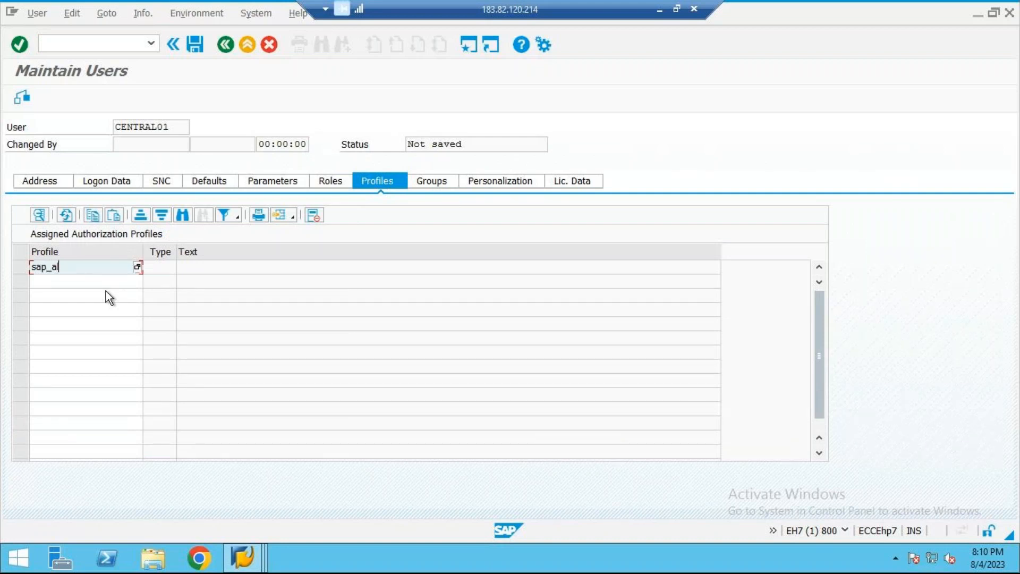
type("ll")
key("Return")
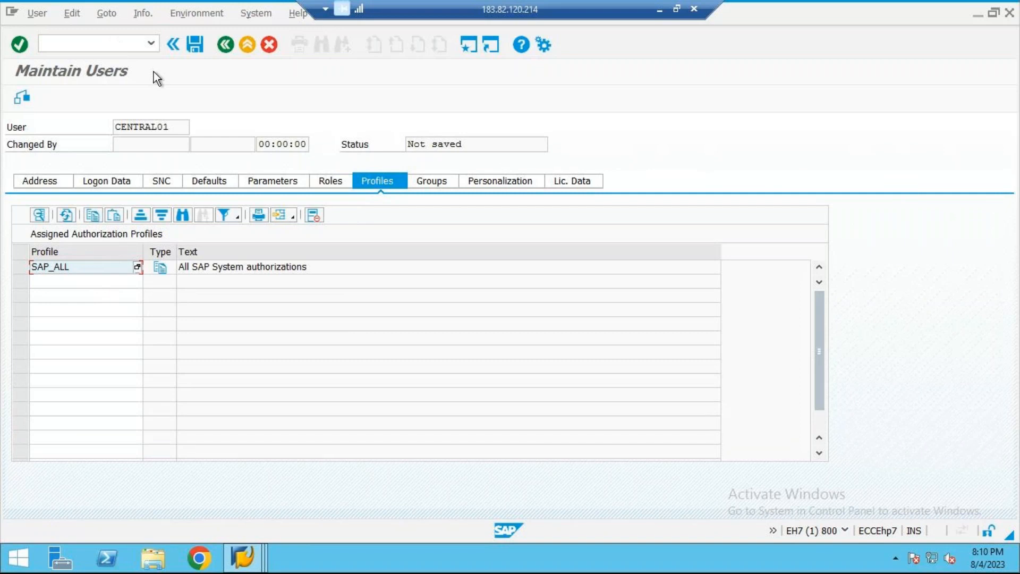
left_click(187, 47)
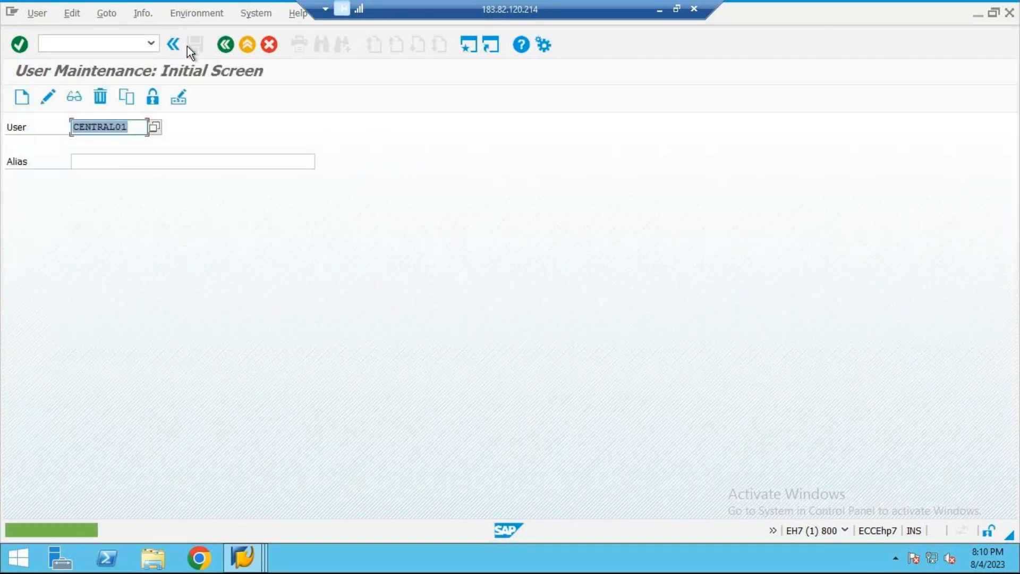
Step: Switch to the S4H logon window and log on to client 800 with the user name and password
mouse_move(242, 557)
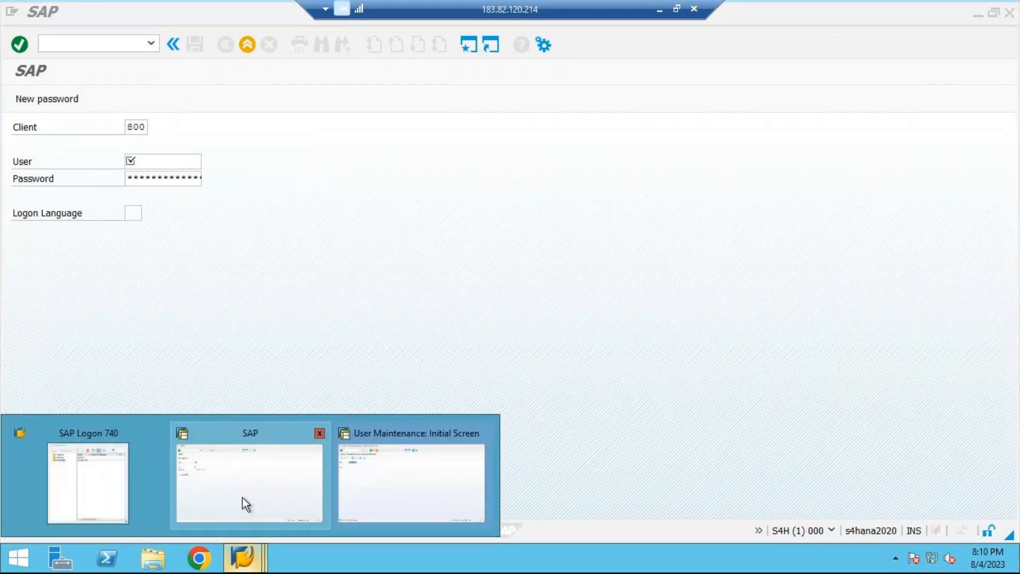
left_click(243, 497)
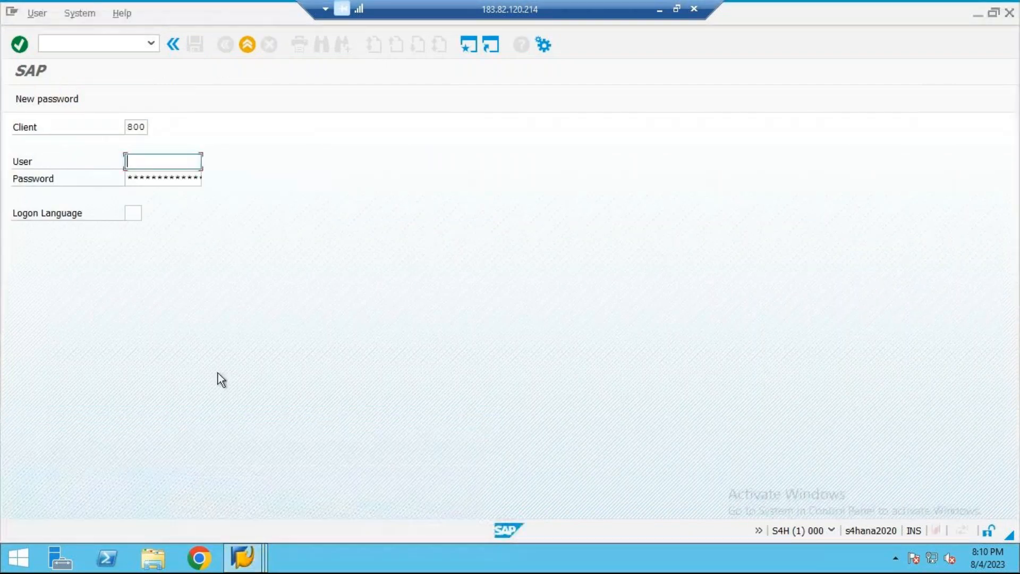
type("yk")
key("Tab")
type("****")
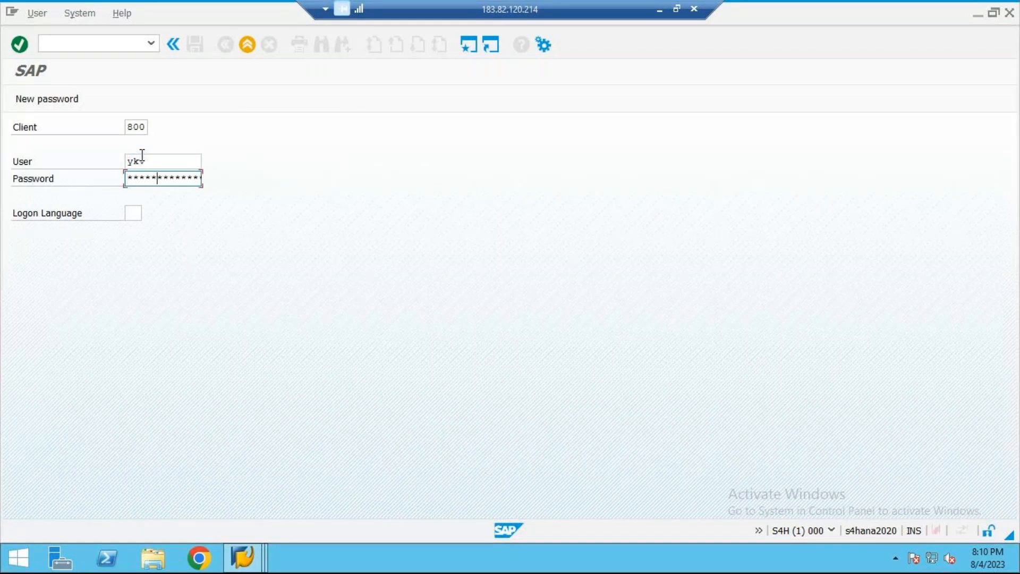
key("Return")
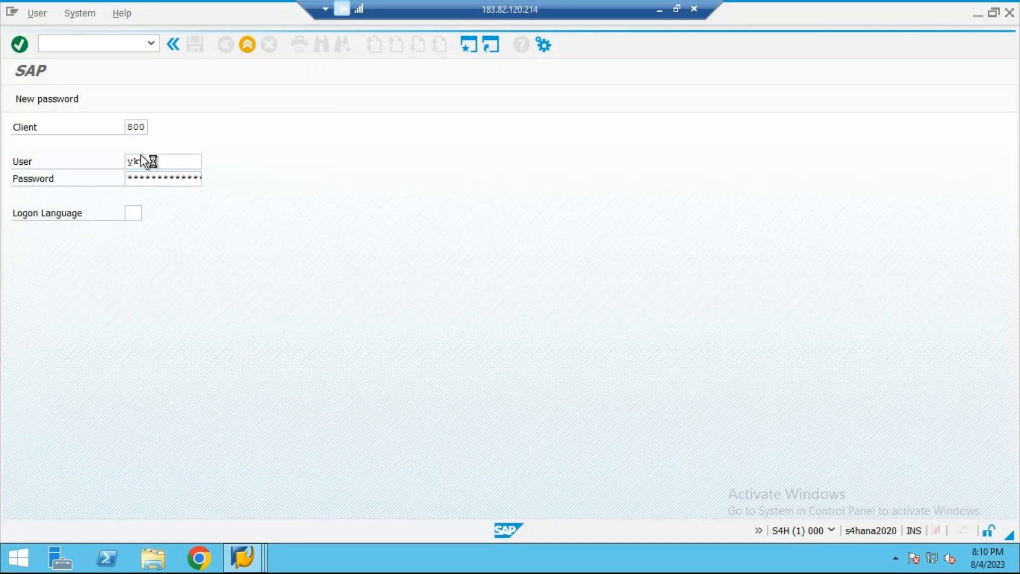
Step: Open transaction SU01 and start creating the user record CHILD01
type("su01")
key("Return")
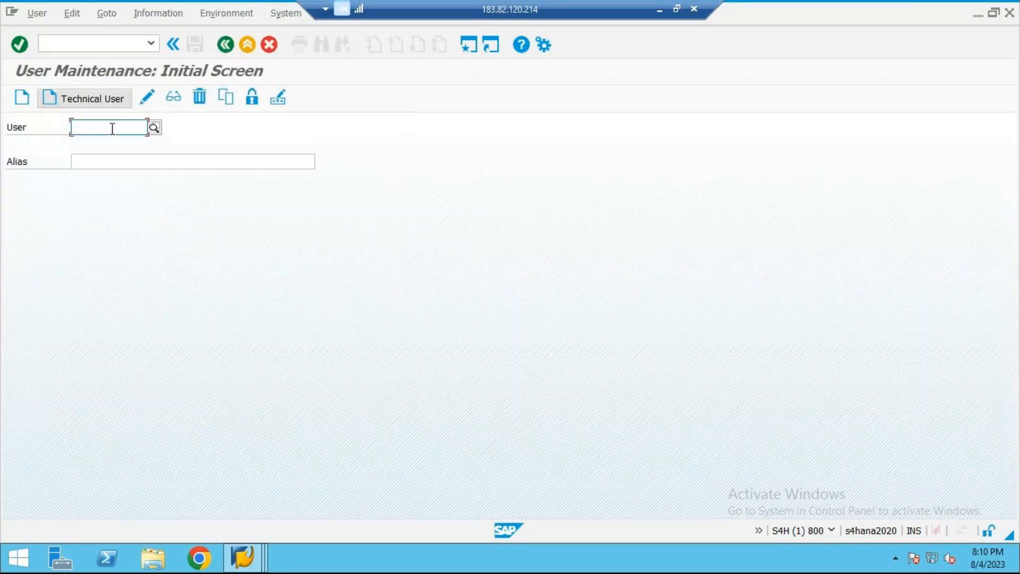
type("child")
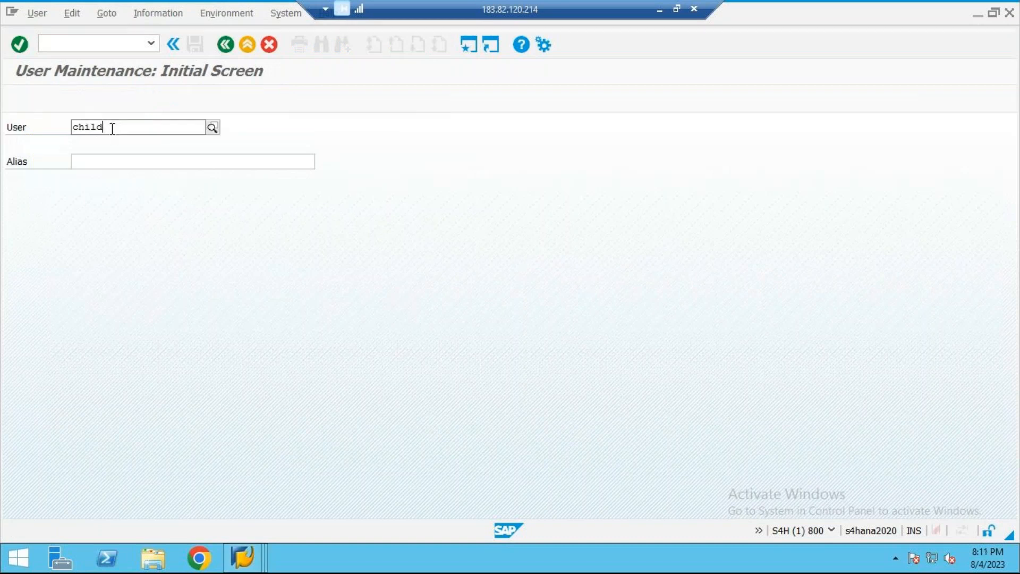
type("01")
left_click(21, 98)
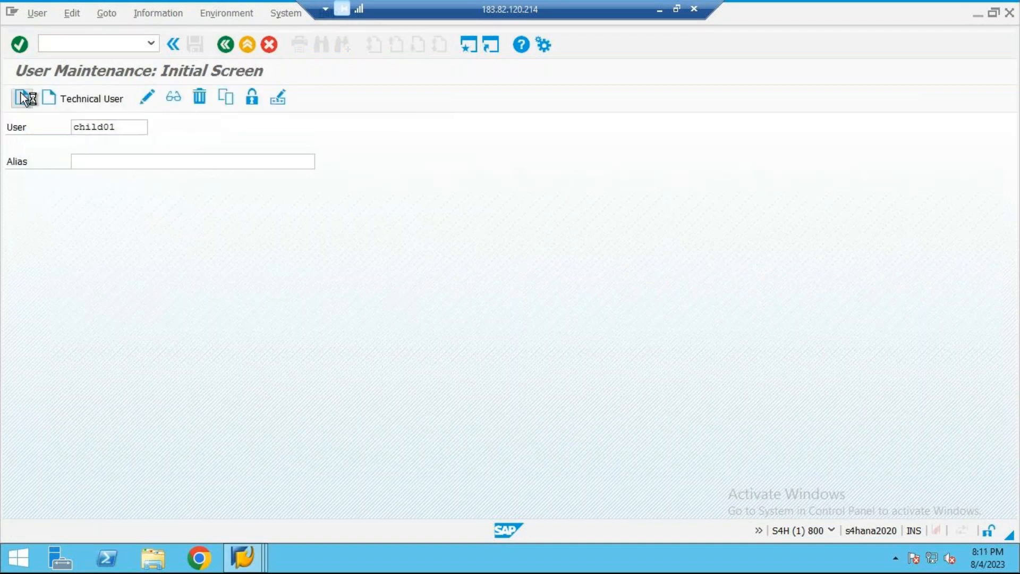
Step: Set the last name to child and enter the initial password twice in the logon data of CHILD01
left_click(124, 245)
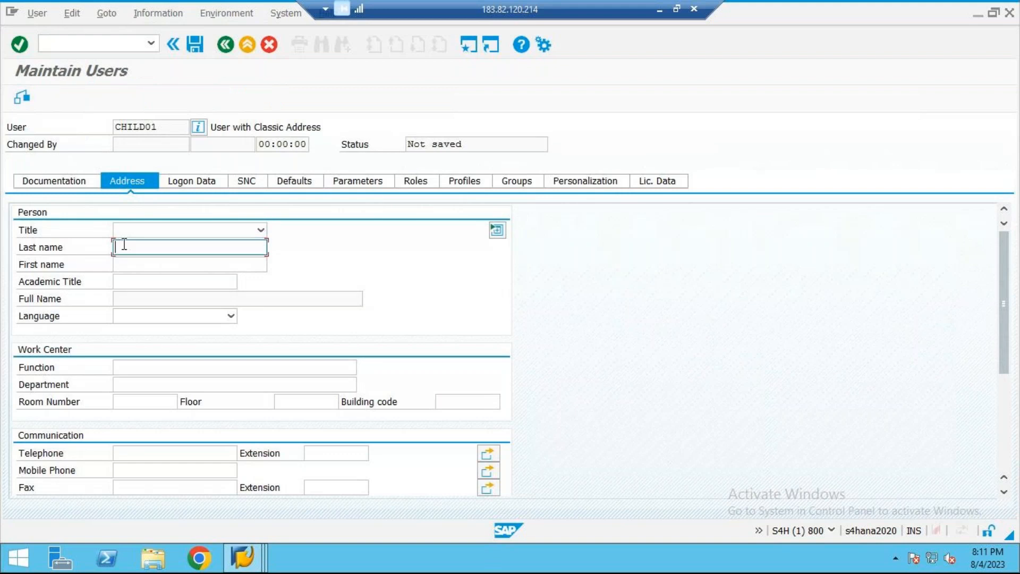
type("child")
left_click(192, 184)
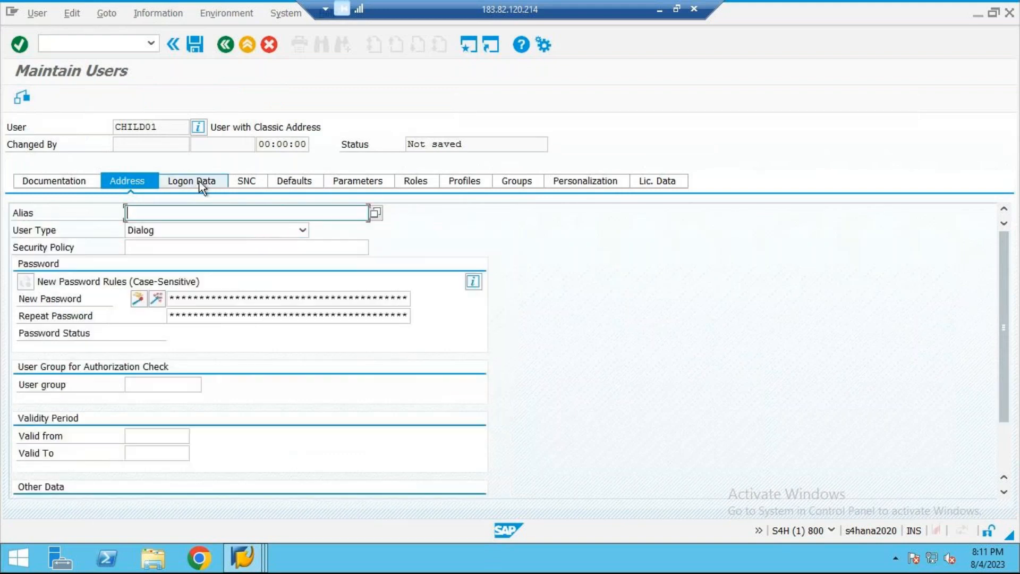
left_click(212, 299)
type("*********")
key("Tab")
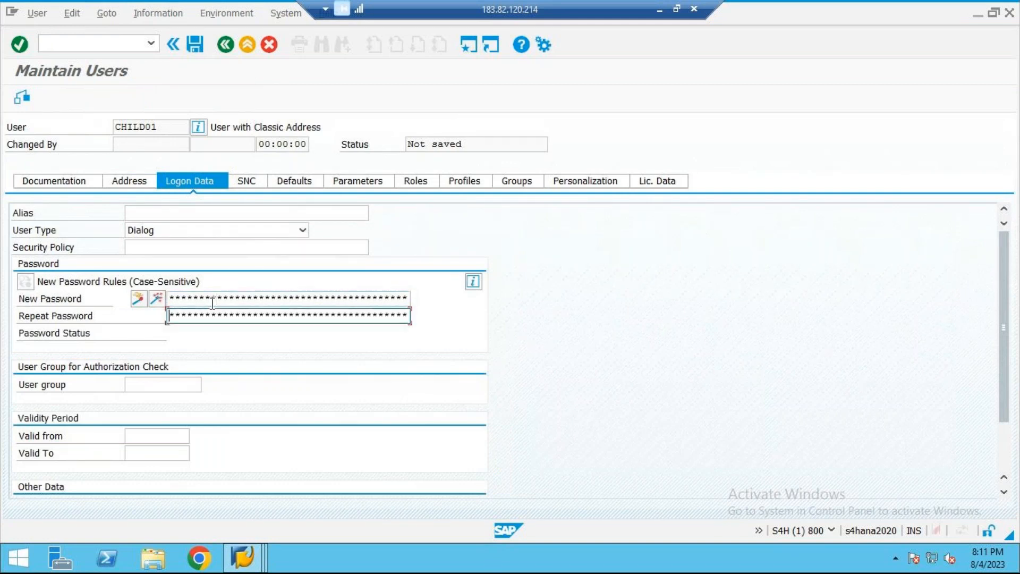
type("**********")
Step: Search the available roles for *CUA* from the role assignments of CHILD01
left_click(423, 185)
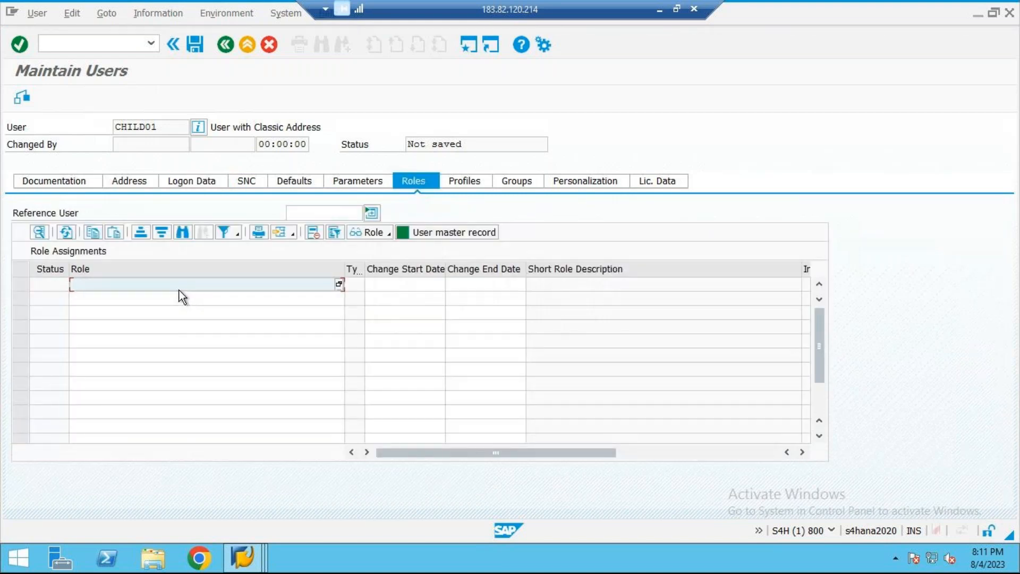
type("*cu")
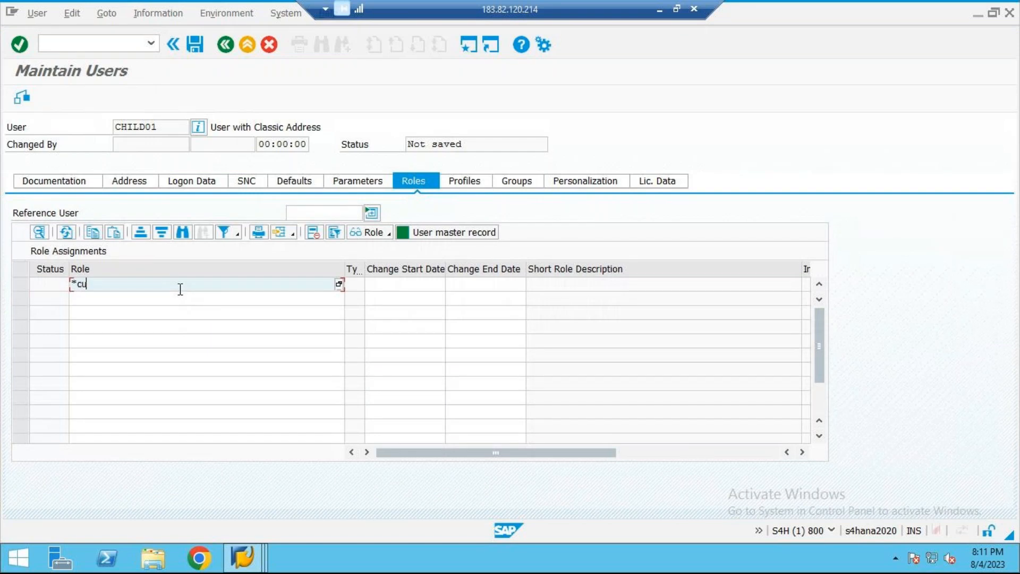
type("a*")
left_click(338, 286)
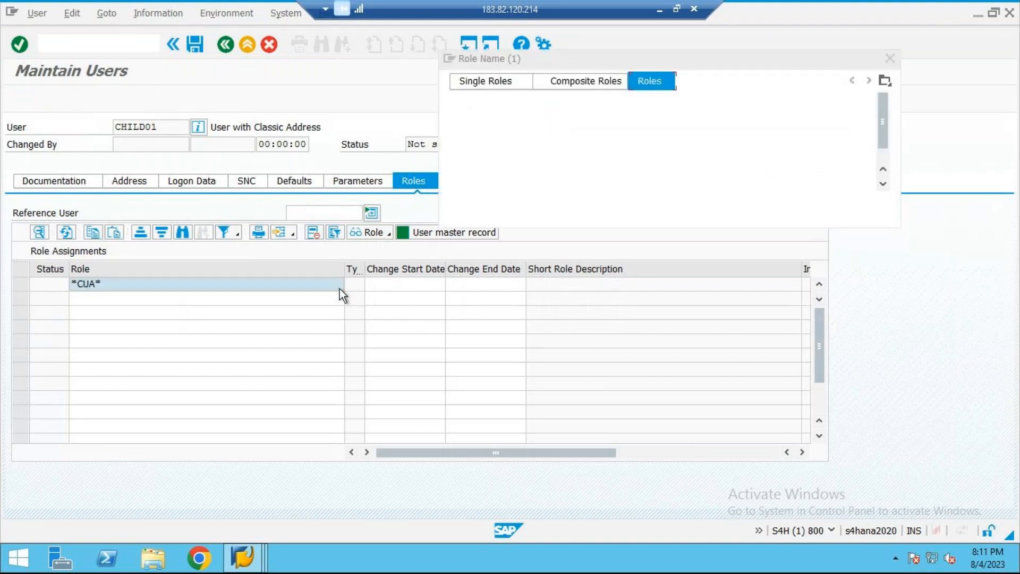
key("Return")
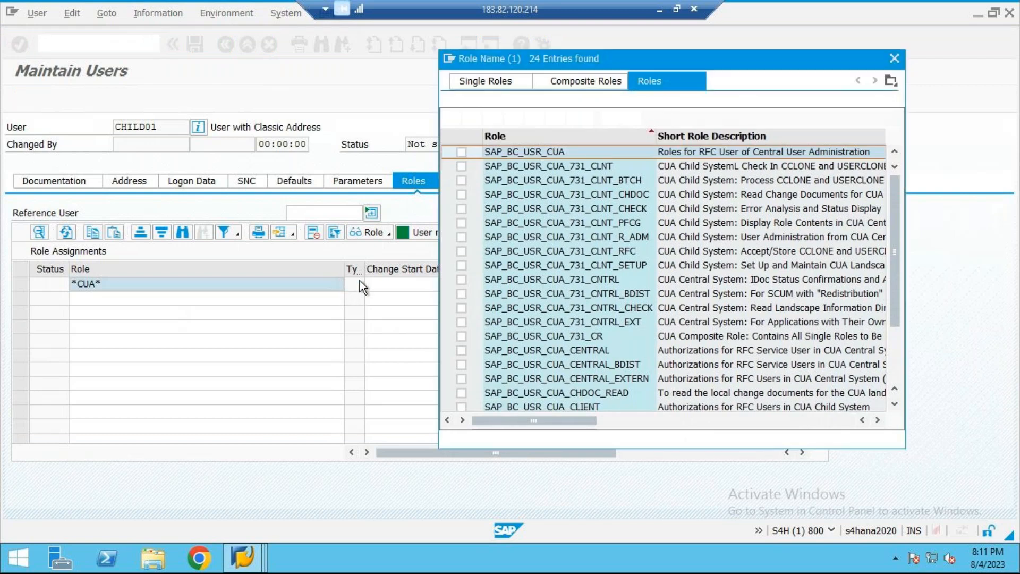
left_click_drag(828, 47, 530, 44)
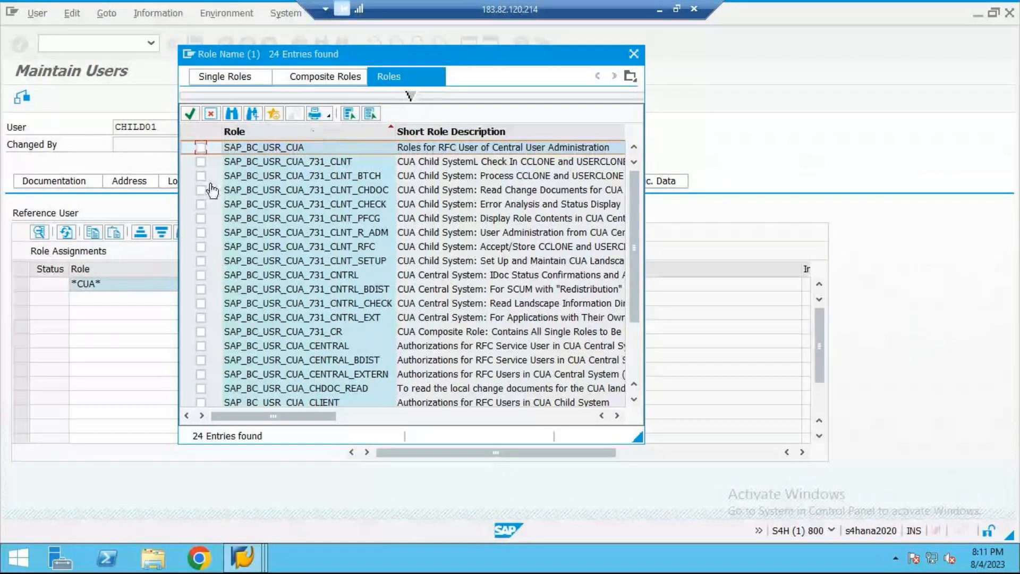
Step: Select the role SAP_BC_USR_CUA and all child system roles from SAP_BC_USR_CUA_731_CLNT through SAP_BC_USR_CUA_731_CLNT_SETUP
left_click(199, 148)
left_click(200, 161)
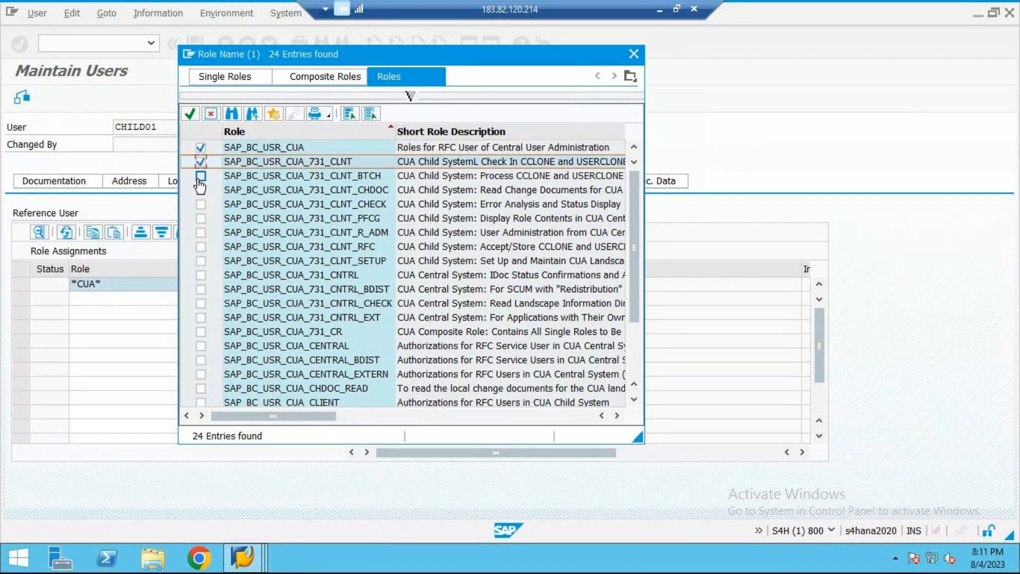
left_click(201, 176)
left_click(201, 190)
left_click(201, 204)
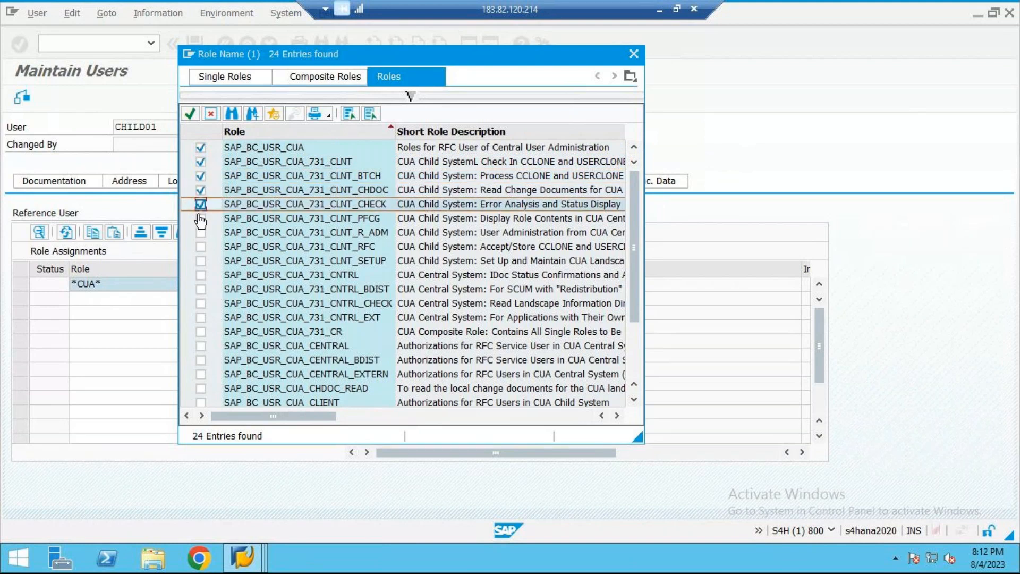
left_click(200, 219)
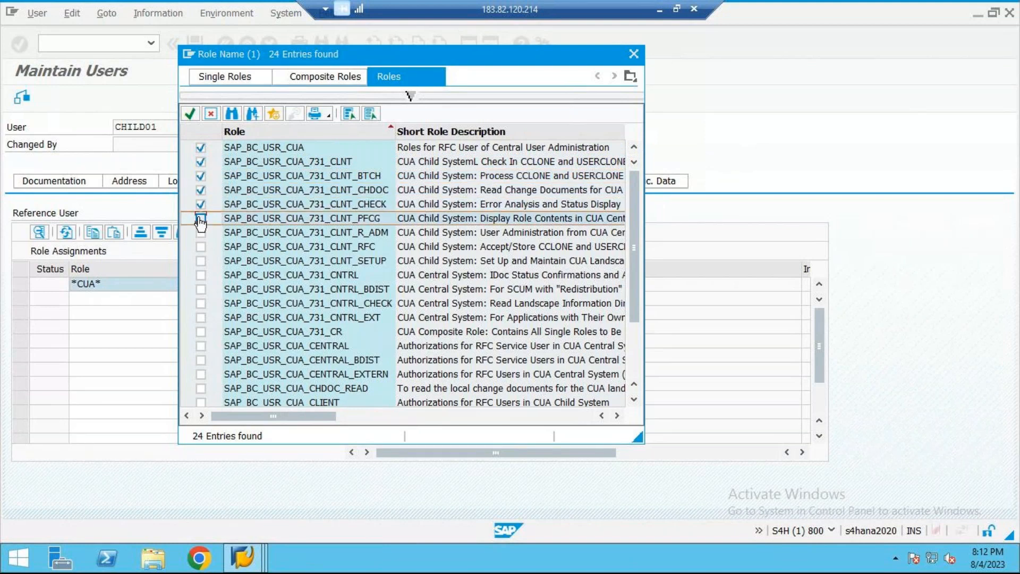
left_click(443, 234)
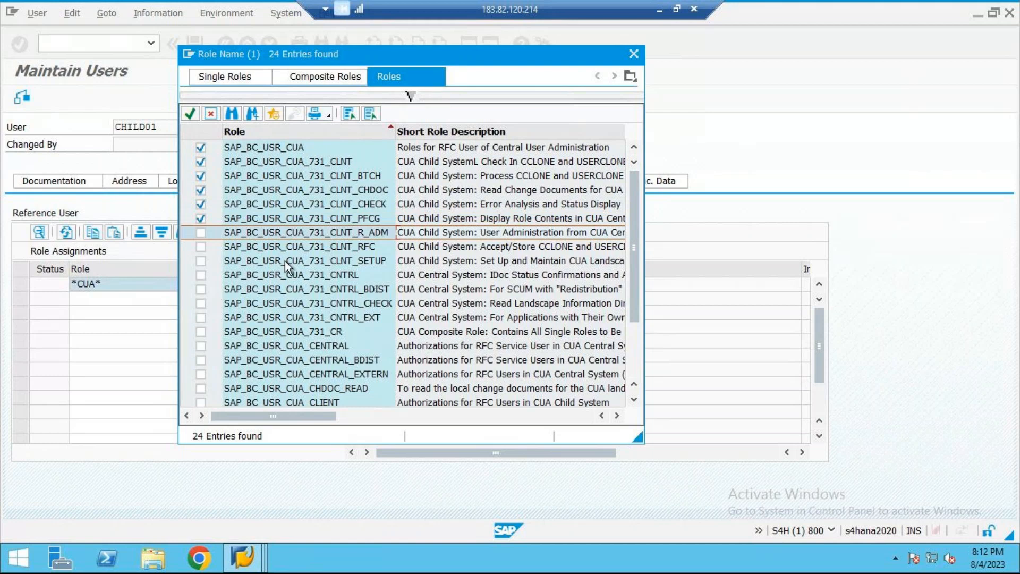
left_click(200, 232)
left_click(200, 247)
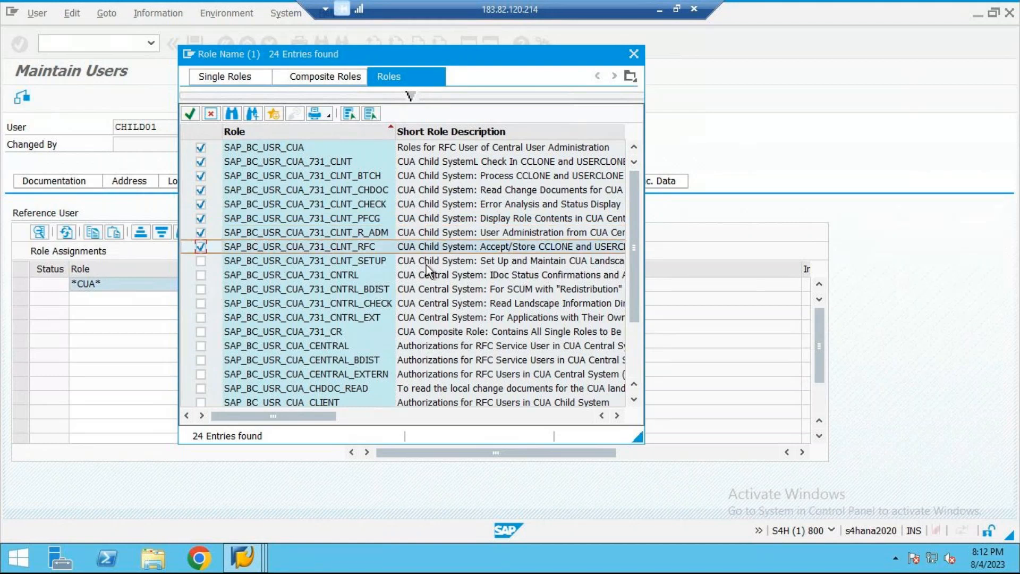
left_click(201, 261)
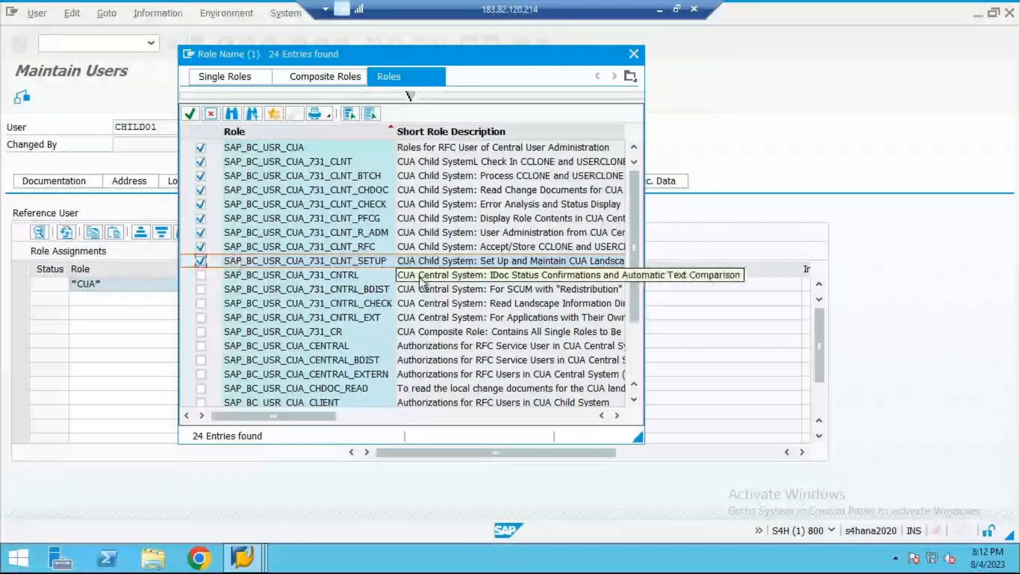
Step: Also select the SAP_BC_USR_CUA roles SETUP_CLIENT, CLIENT_RFC, CLIENT_PFCG, CLIENT_BATCH, CLIENT and CHDOC_READ
scroll(356, 264, "down", 2)
left_click(477, 391)
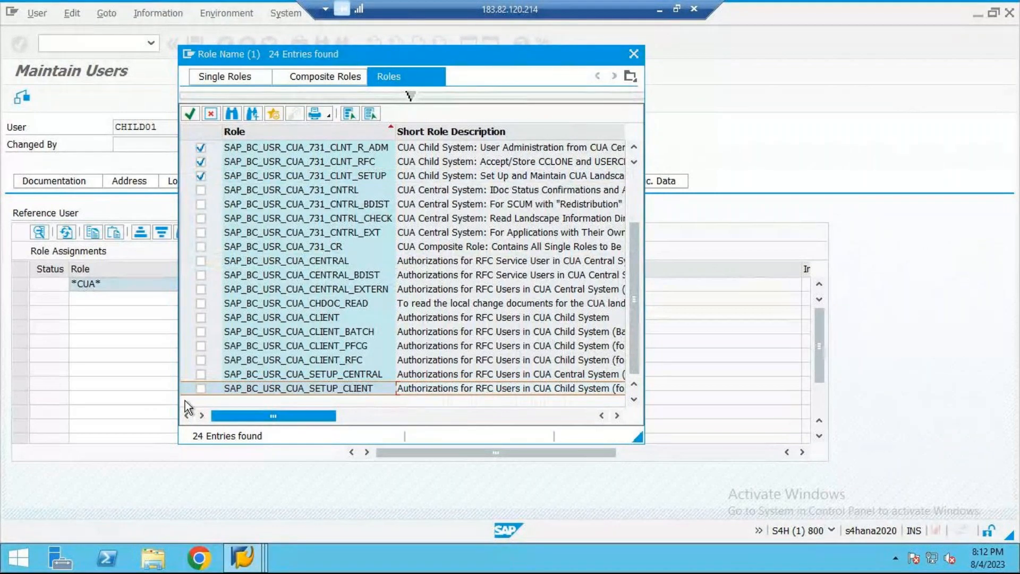
left_click(201, 391)
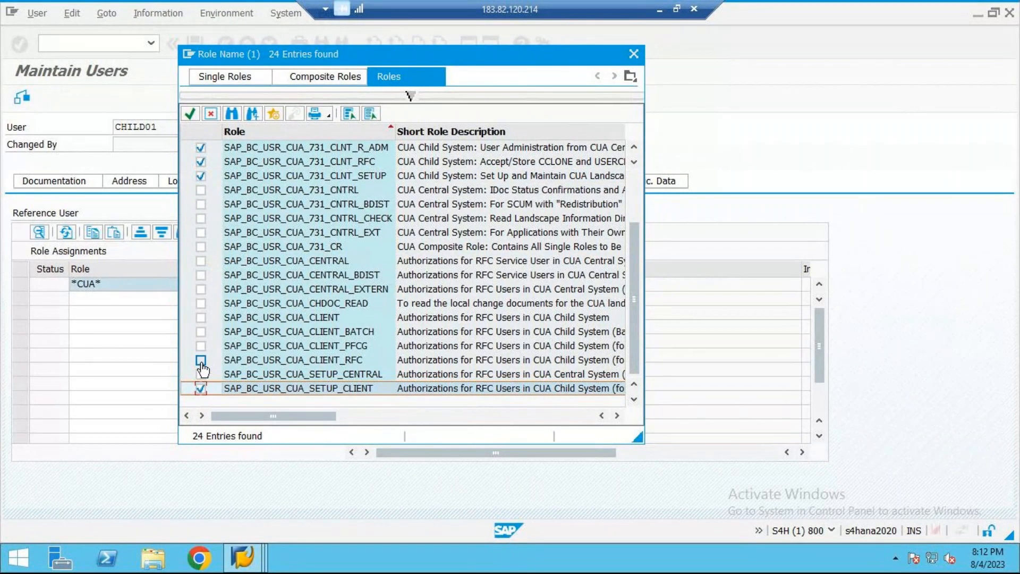
left_click(201, 361)
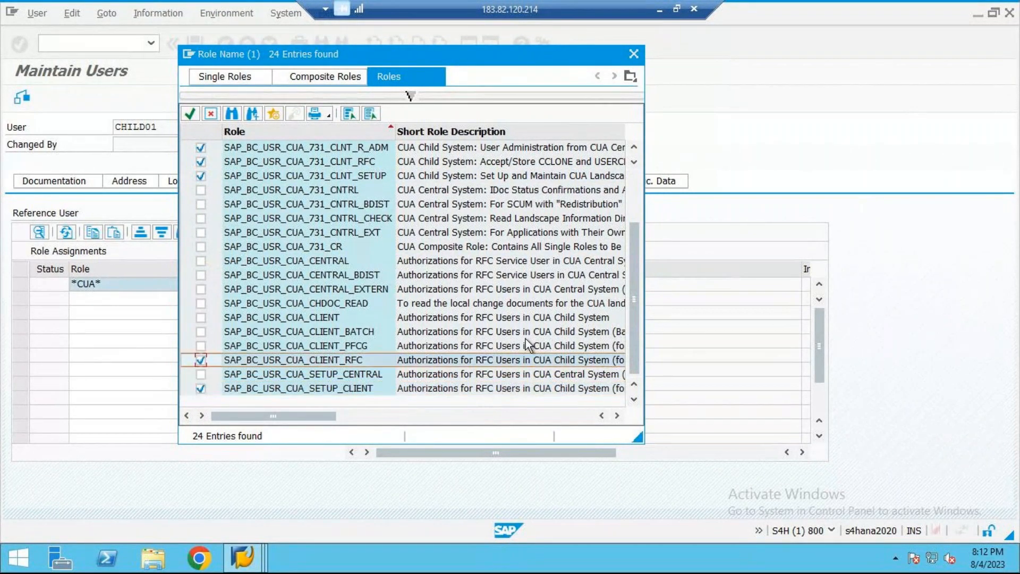
left_click(557, 345)
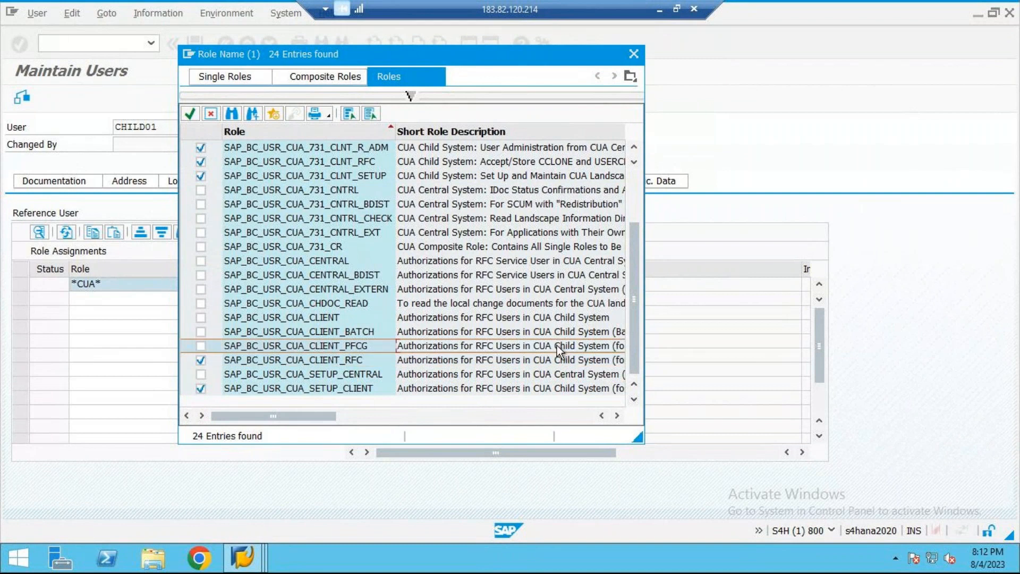
left_click(201, 347)
left_click(201, 332)
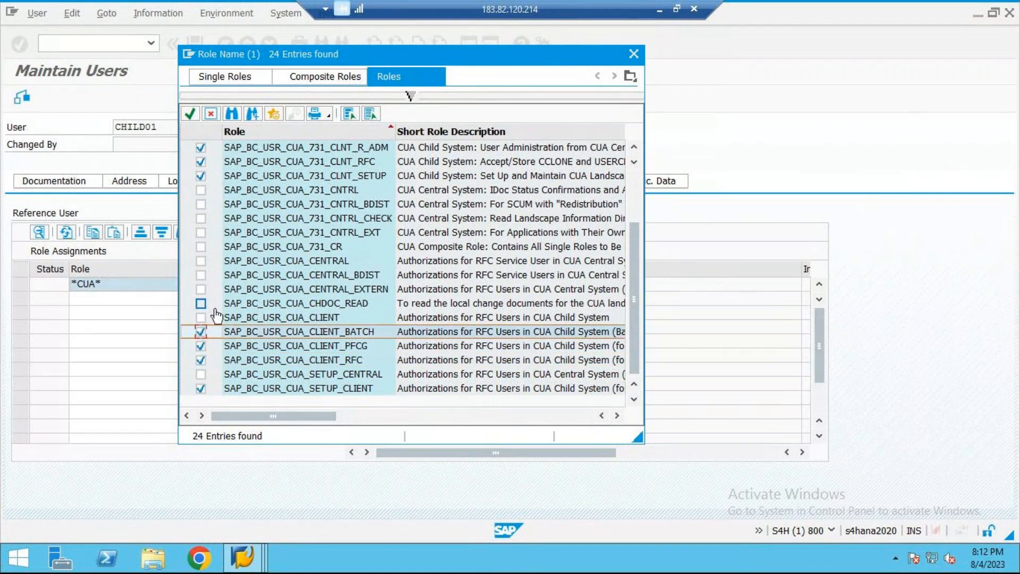
left_click(201, 318)
left_click(201, 317)
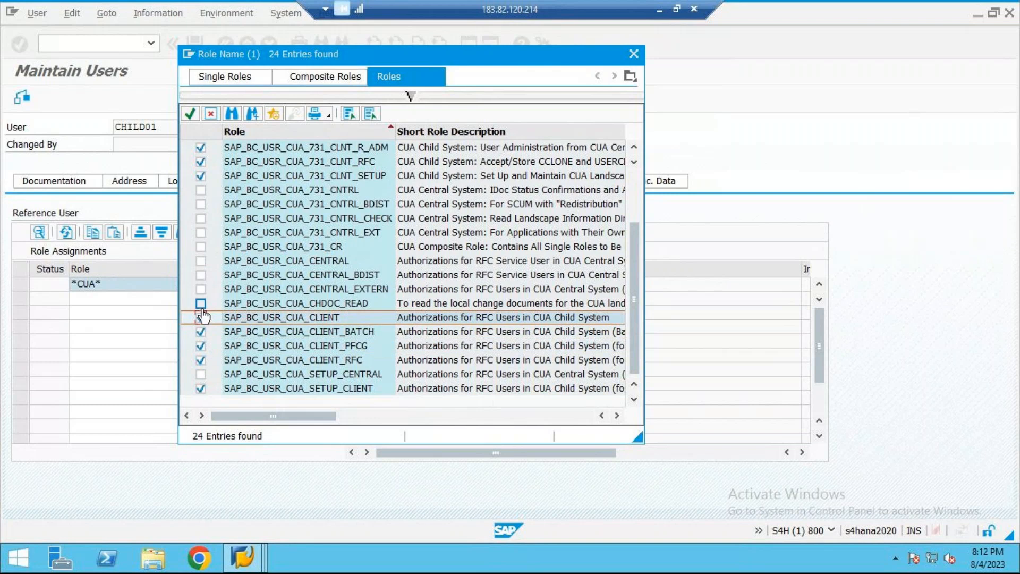
left_click(202, 308)
left_click(201, 304)
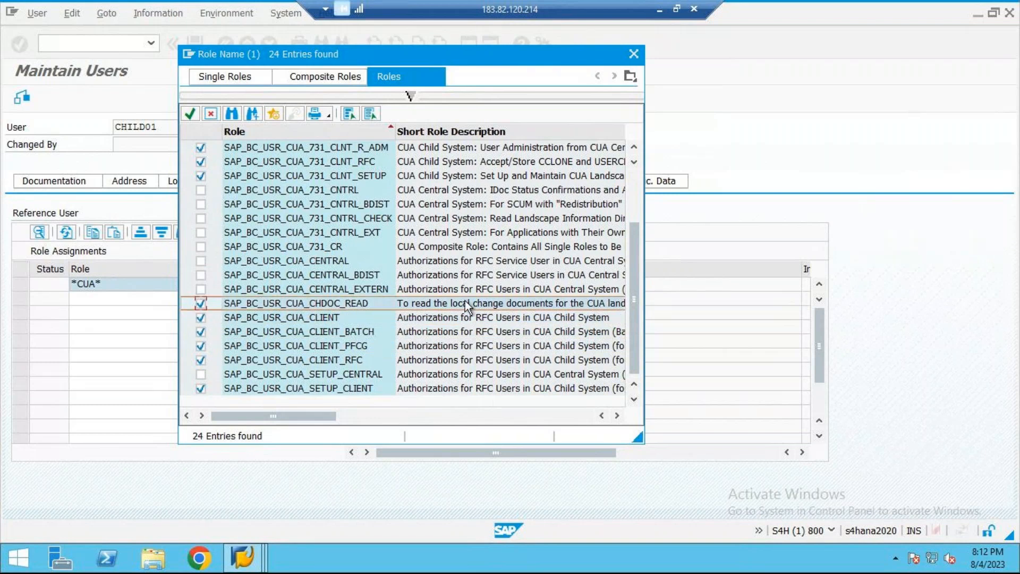
Step: Add the composite role SAP_BC_USR_CUA_731_CR to the selection, assign all selected roles to CHILD01 and save the user
left_click(557, 248)
left_click(200, 247)
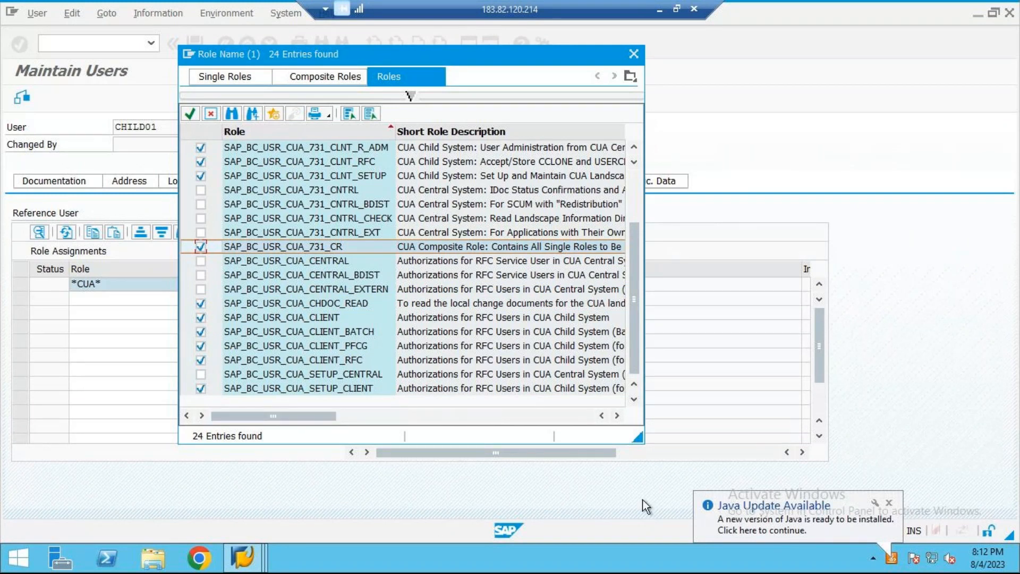
left_click(192, 114)
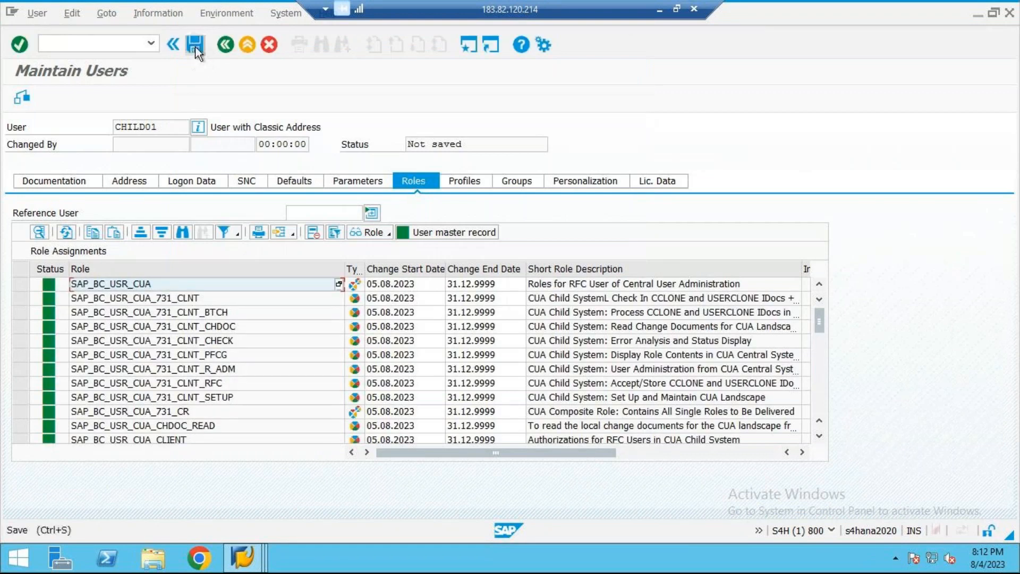
left_click(196, 45)
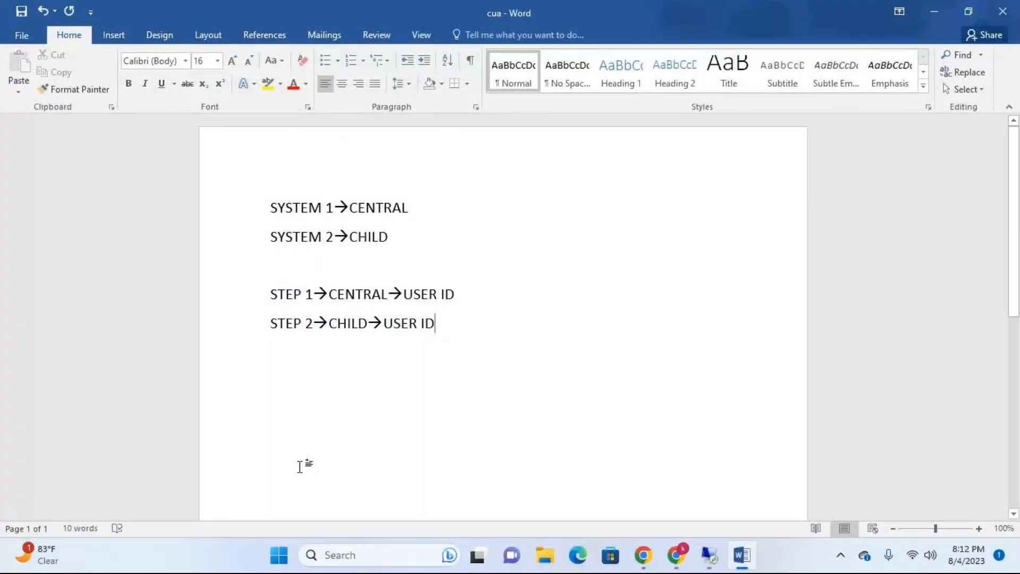
Step: In the Word document cua, add the line STEP 3→CENTRAL→RFC CONNECTION TO CHILD →SM59 below step 2
key("Return")
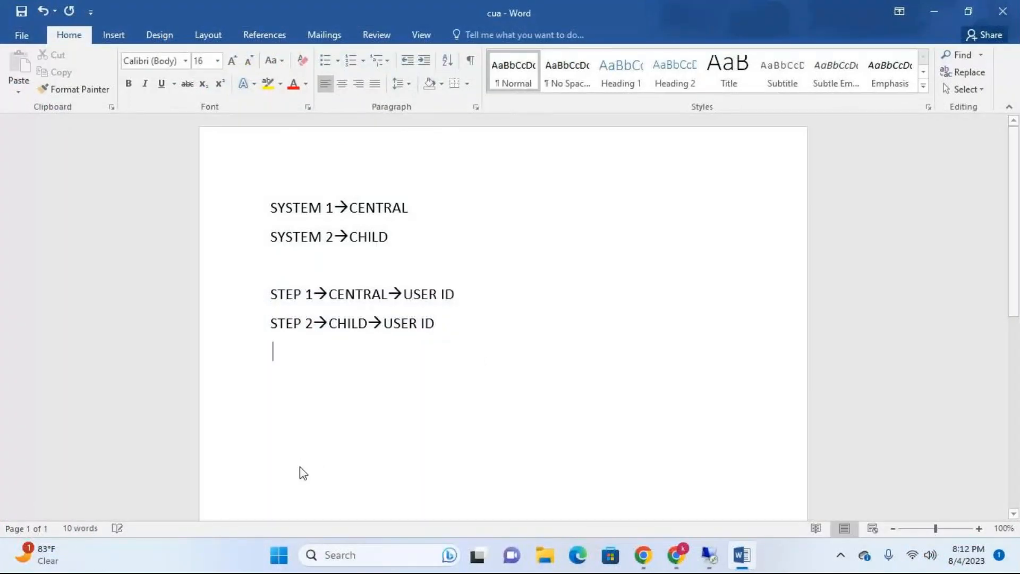
type("ST")
key("BackSpace")
key("BackSpace")
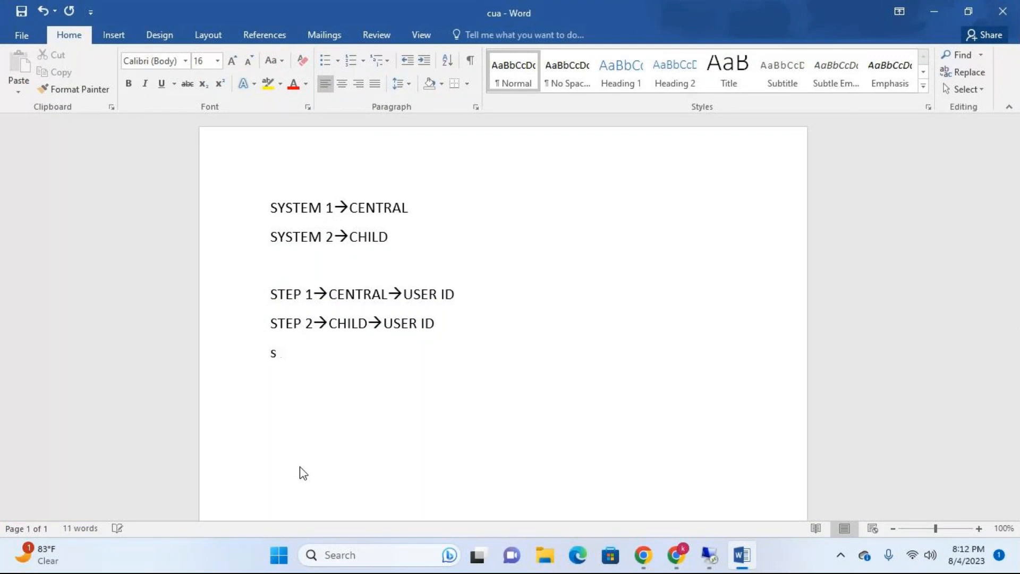
type("STEP")
type(" 3-->")
type("CENTRAL")
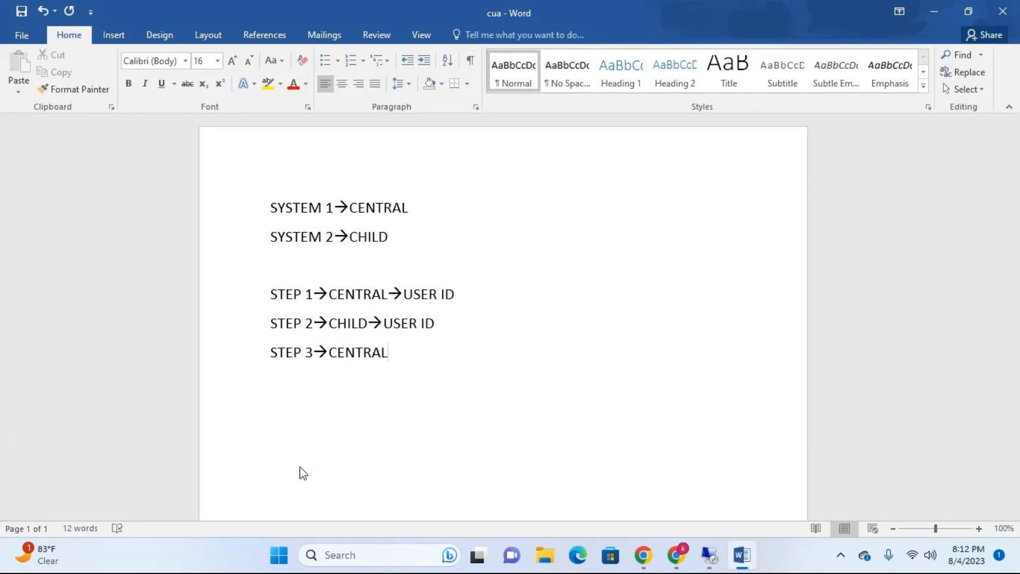
key("BackSpace")
type("->RFC CON")
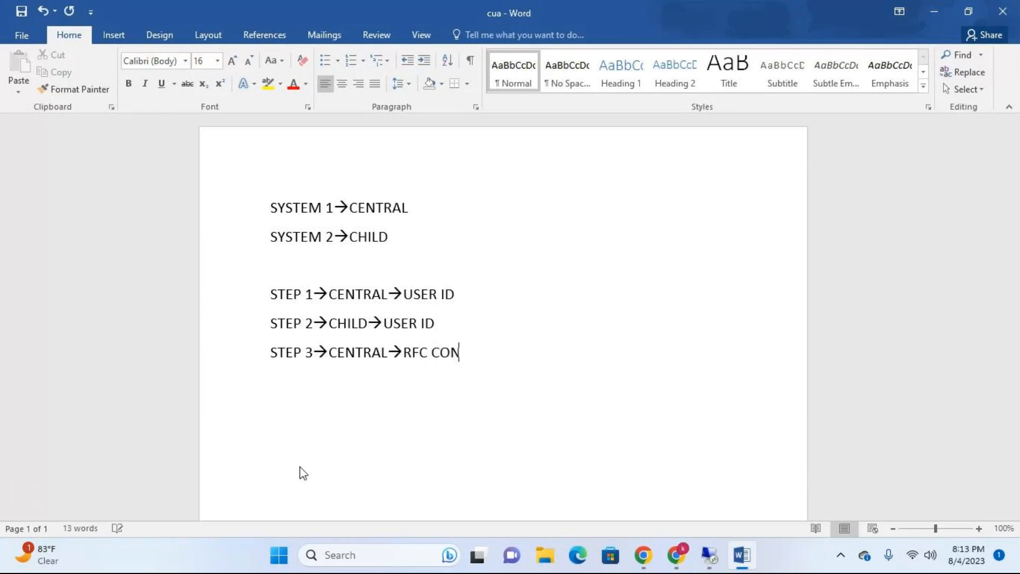
type("NECTION T")
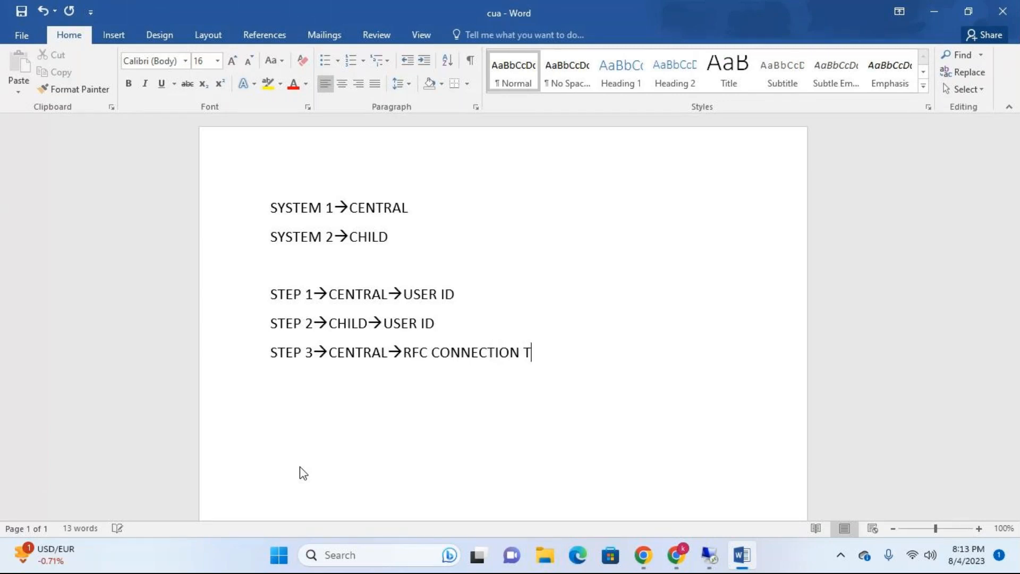
type("O CHILD ")
type("->SM")
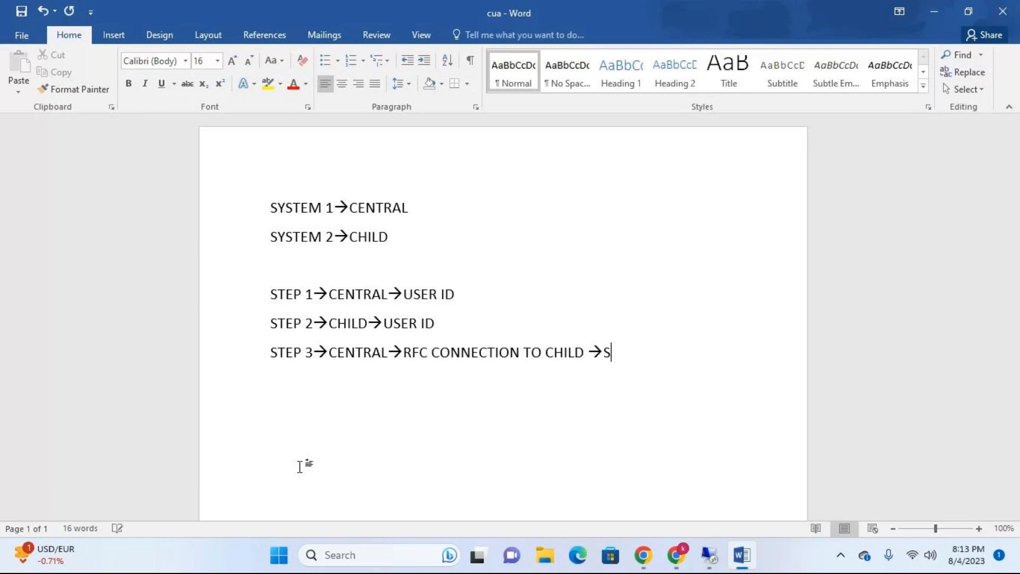
type("59")
Step: Switch to the EH7 client 800 session in SAP and start a new RFC destination in transaction SM59
left_click(709, 555)
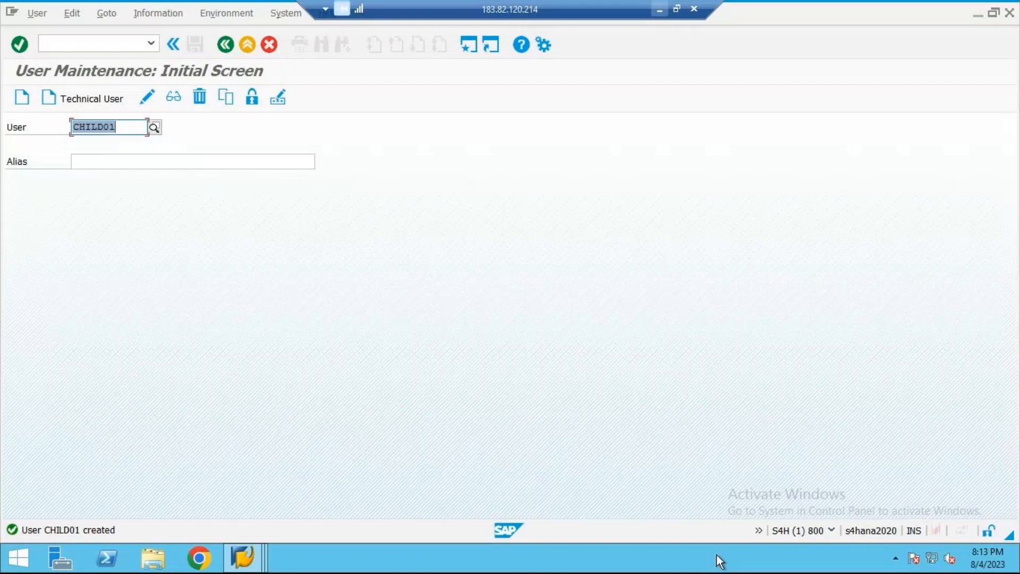
left_click(243, 557)
left_click(229, 494)
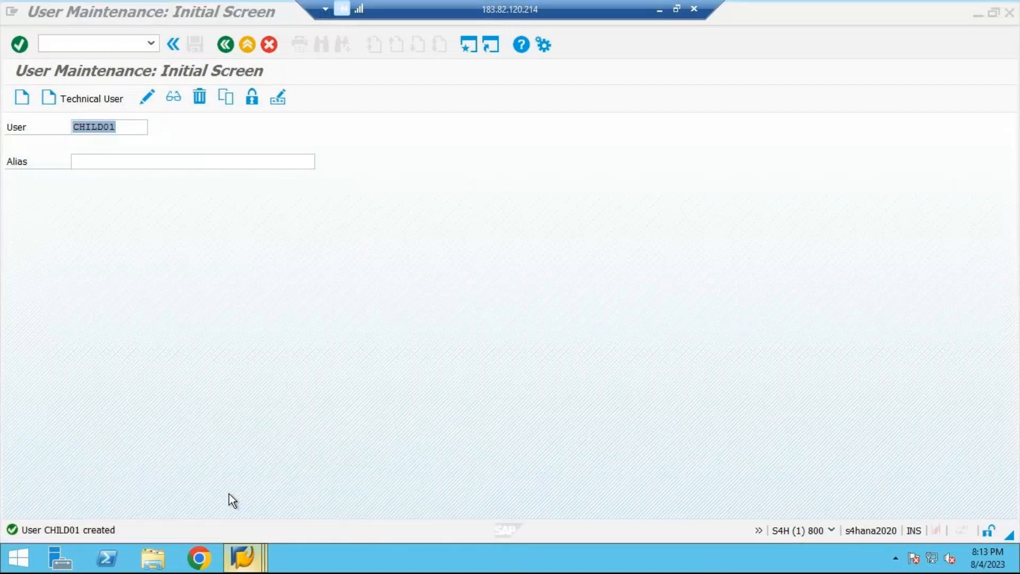
left_click(256, 556)
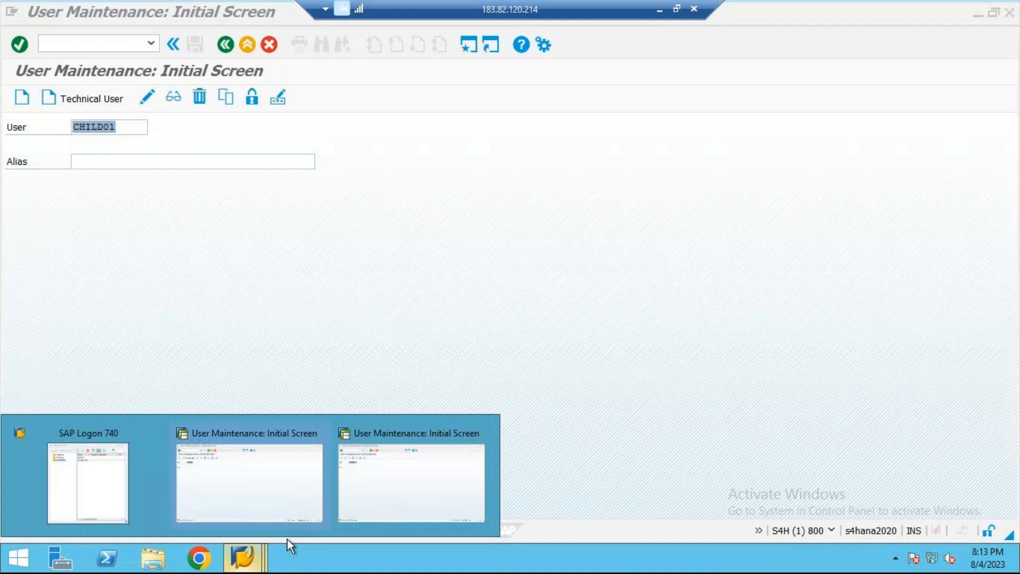
left_click(372, 491)
left_click(220, 49)
type("SM59")
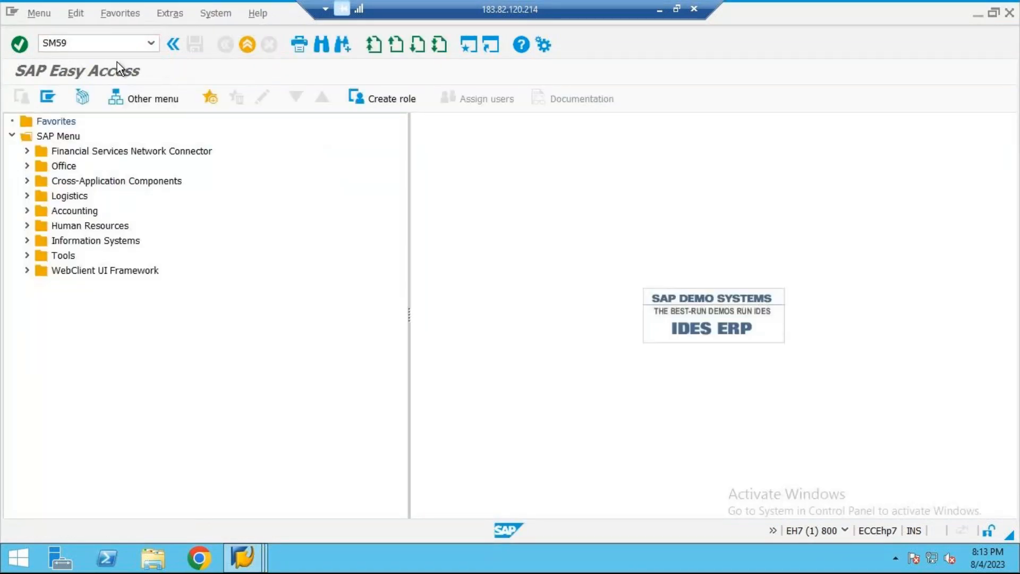
key("Return")
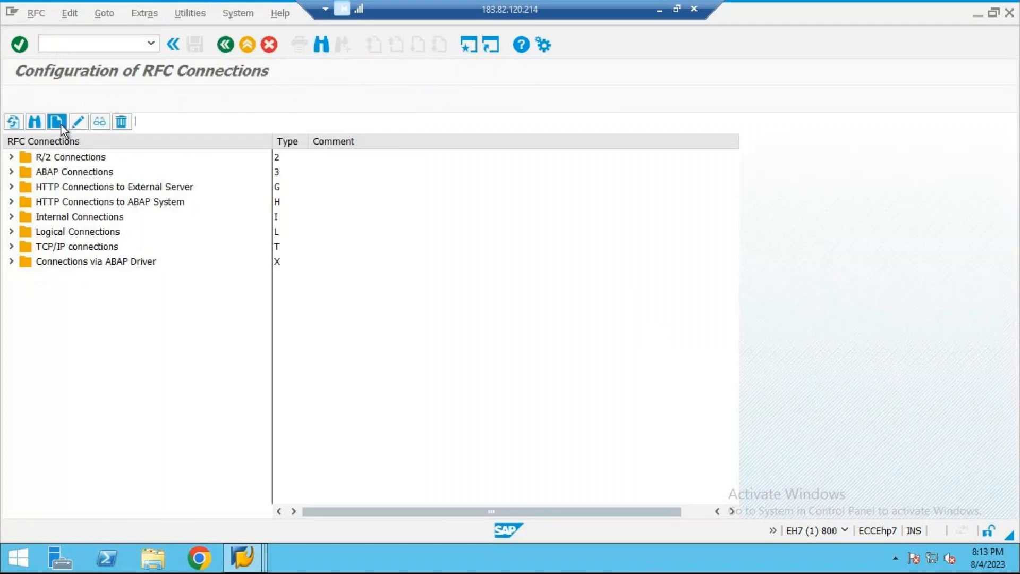
left_click(56, 122)
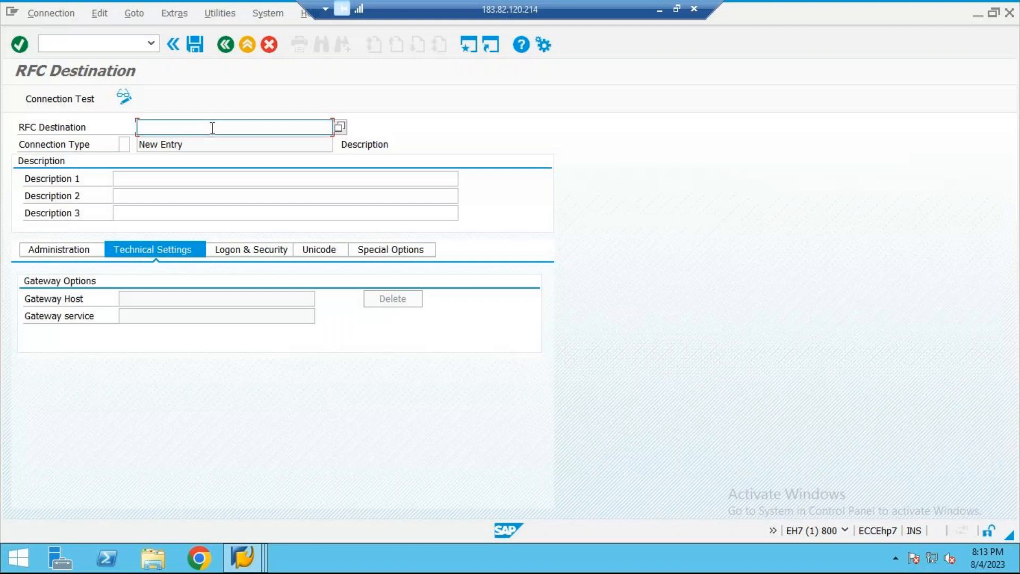
left_click(659, 16)
mouse_move(684, 557)
left_click(828, 495)
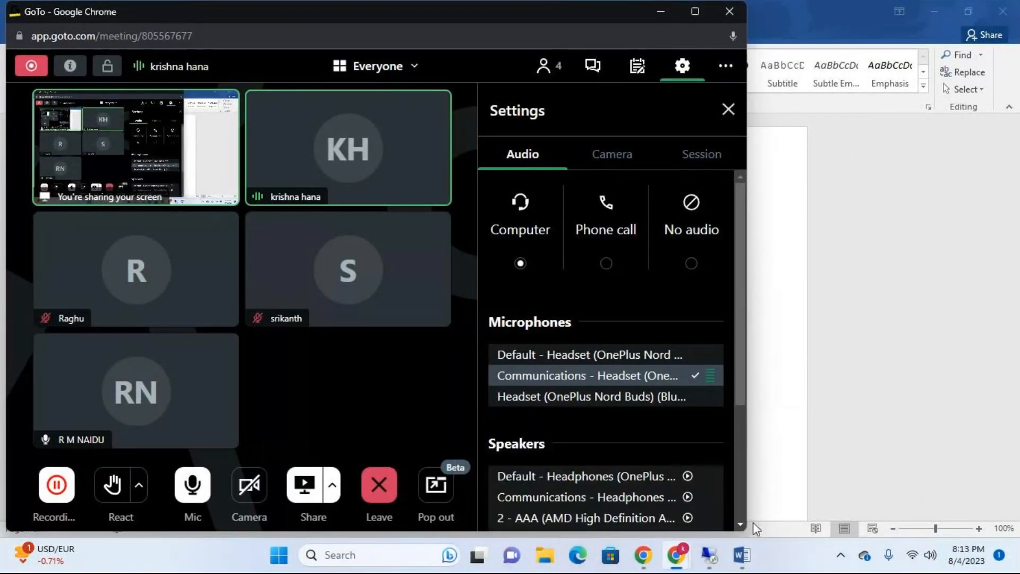
left_click(711, 556)
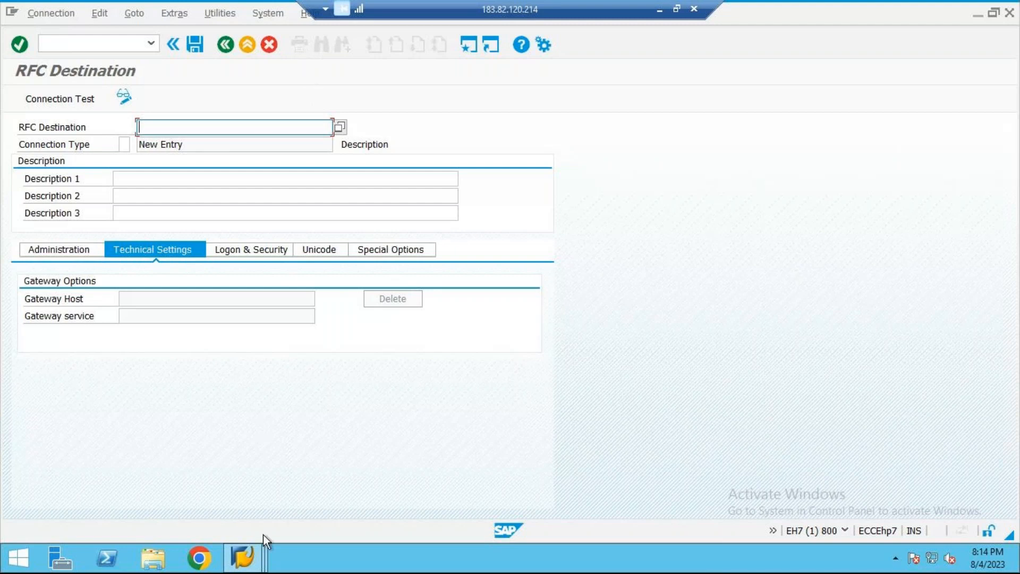
Step: In the S4H session, open the details of client 800 in transaction SCC4 and select its logical system name
mouse_move(260, 547)
mouse_move(247, 463)
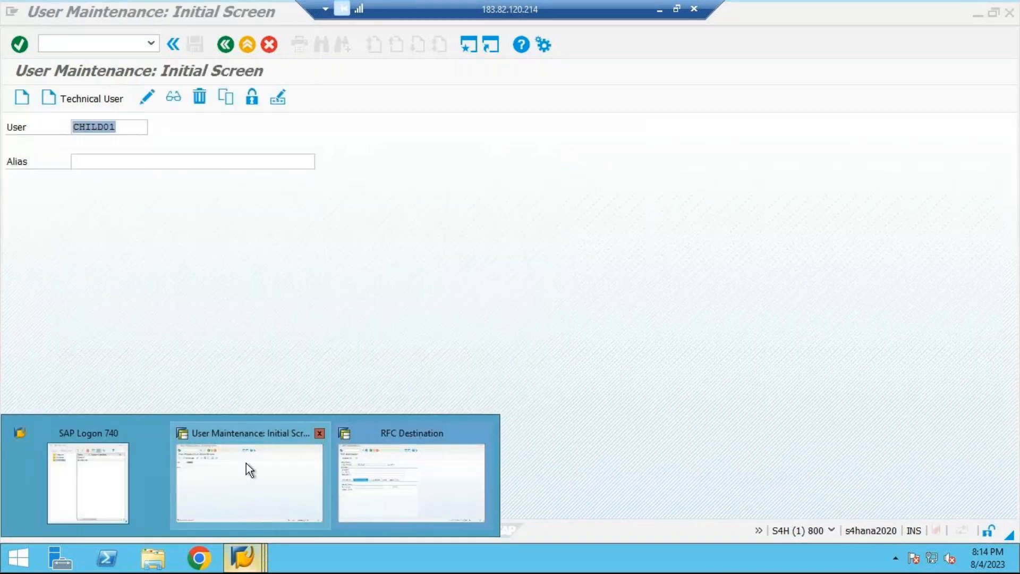
left_click(247, 463)
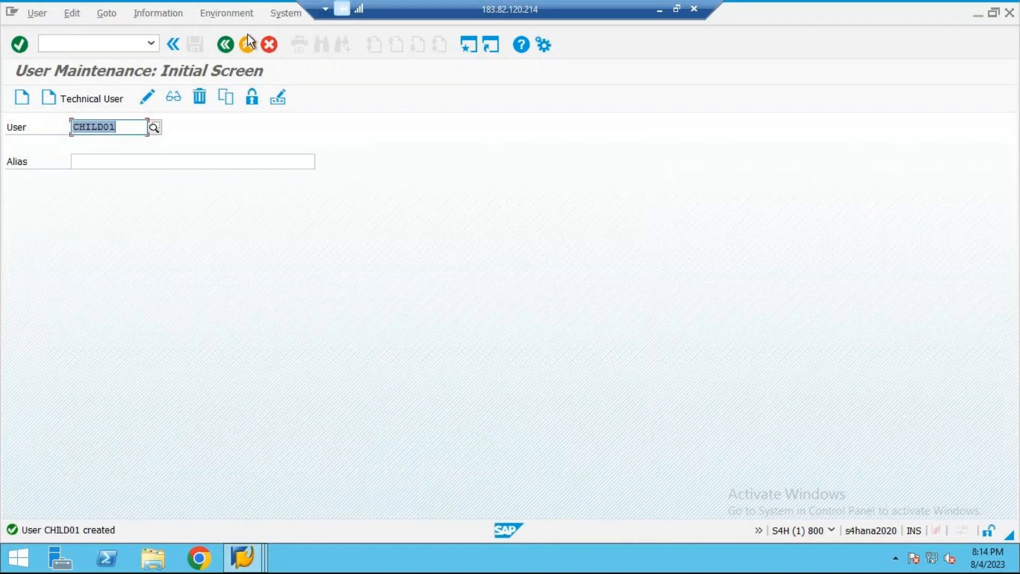
left_click(248, 38)
type("scc4")
key("Return")
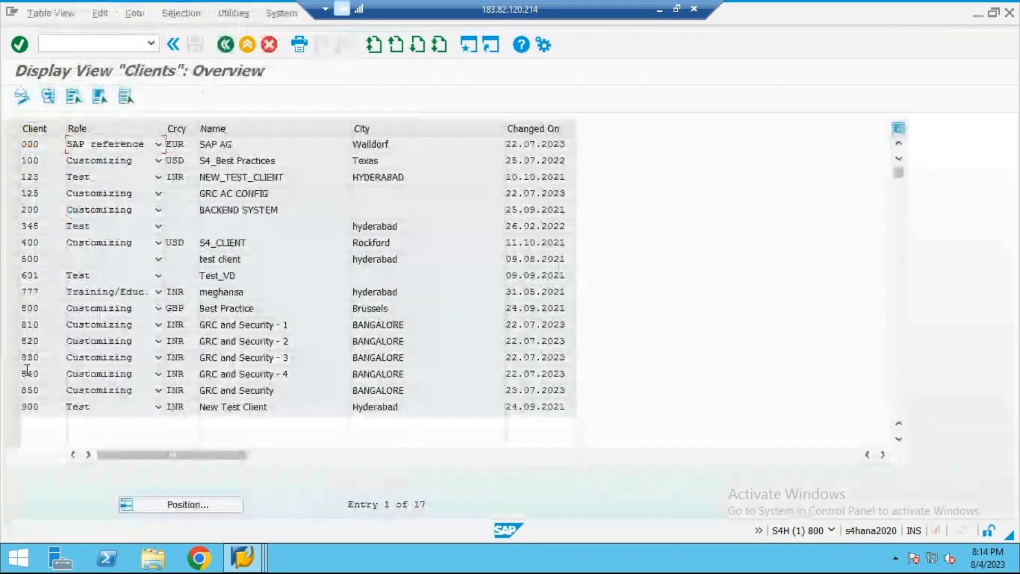
double_click(25, 309)
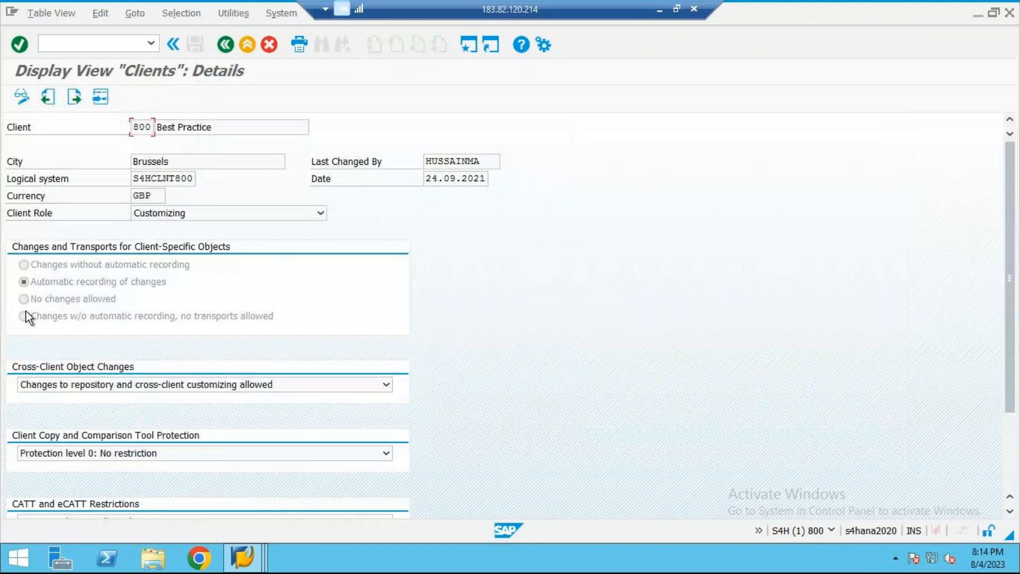
left_click_drag(132, 179, 204, 194)
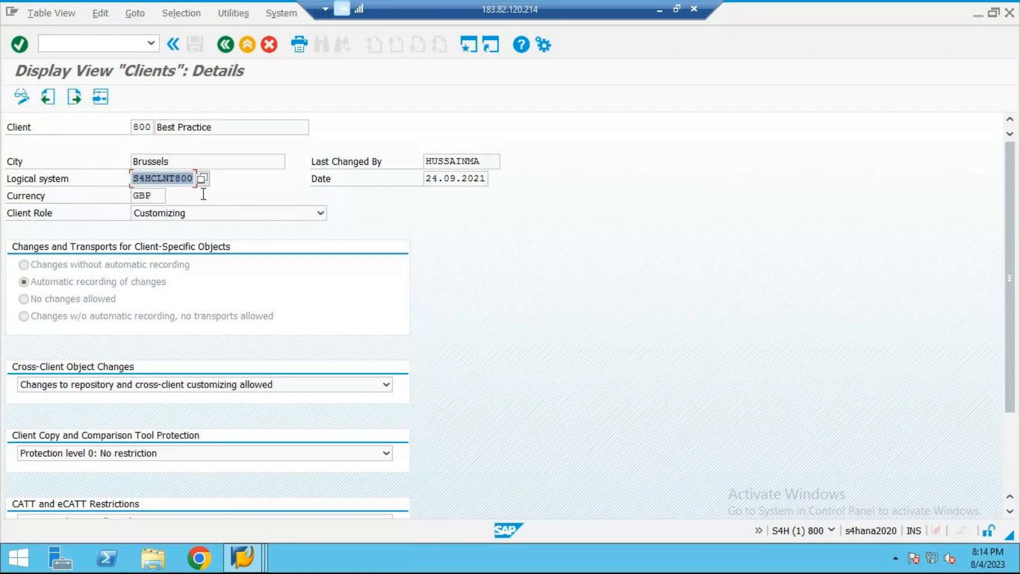
Step: In the EH7 session, name the new RFC destination S4HCLNT800_CUA01 and choose connection type 3, Connection to ABAP System
left_click(242, 557)
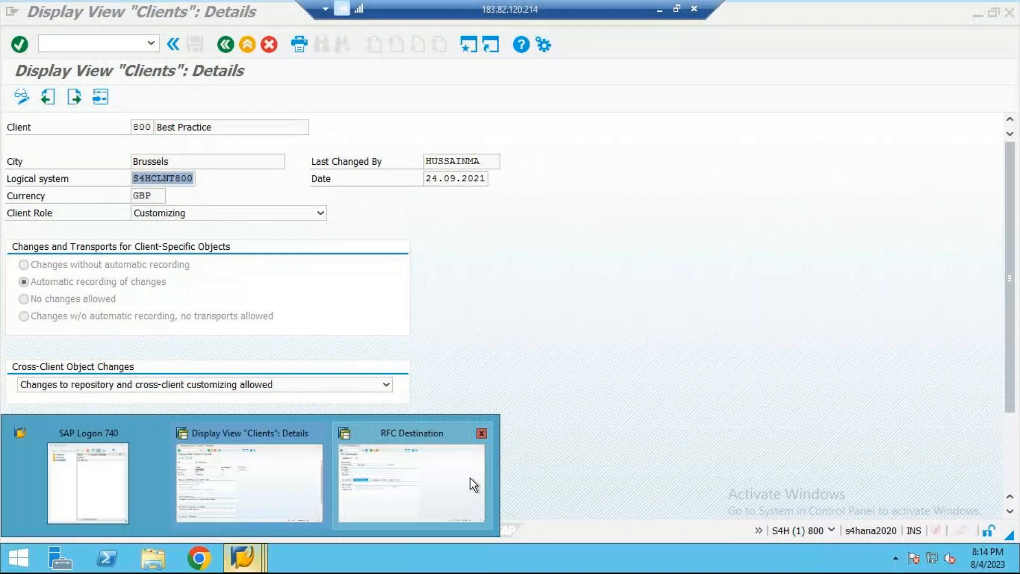
left_click(470, 478)
type("HCL")
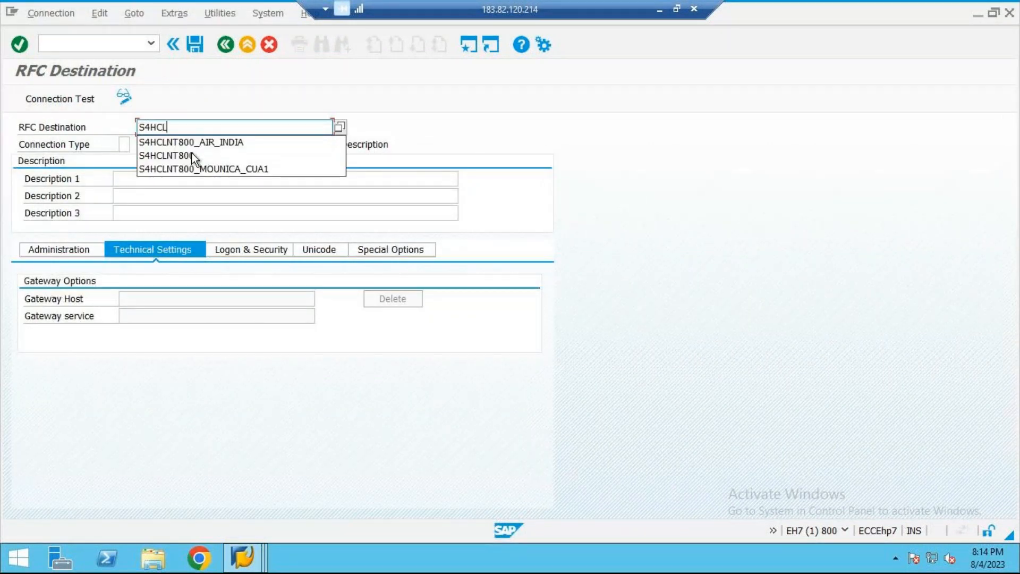
type("NT800")
left_click(193, 156)
type("_CU")
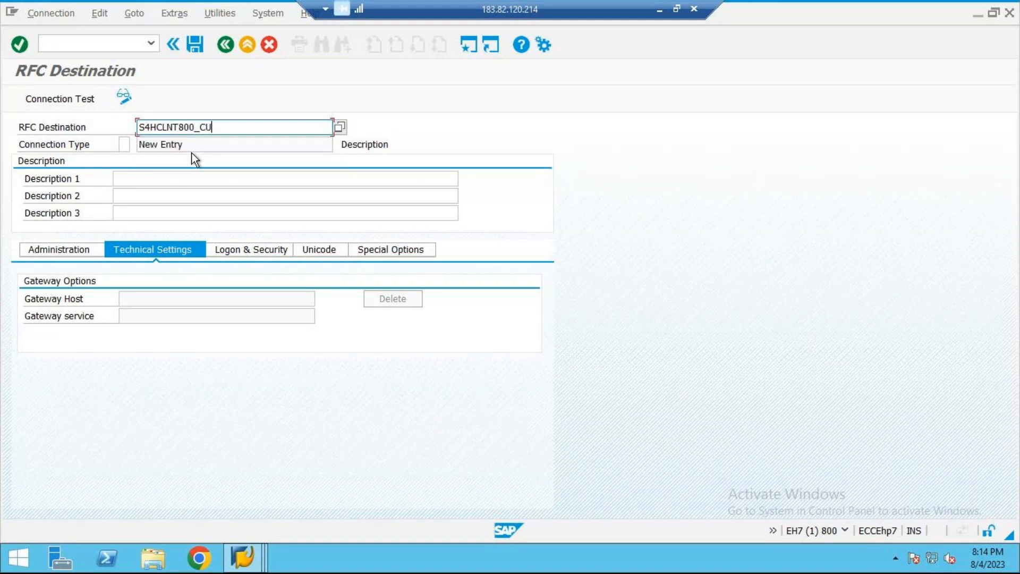
type("A01")
key("Tab")
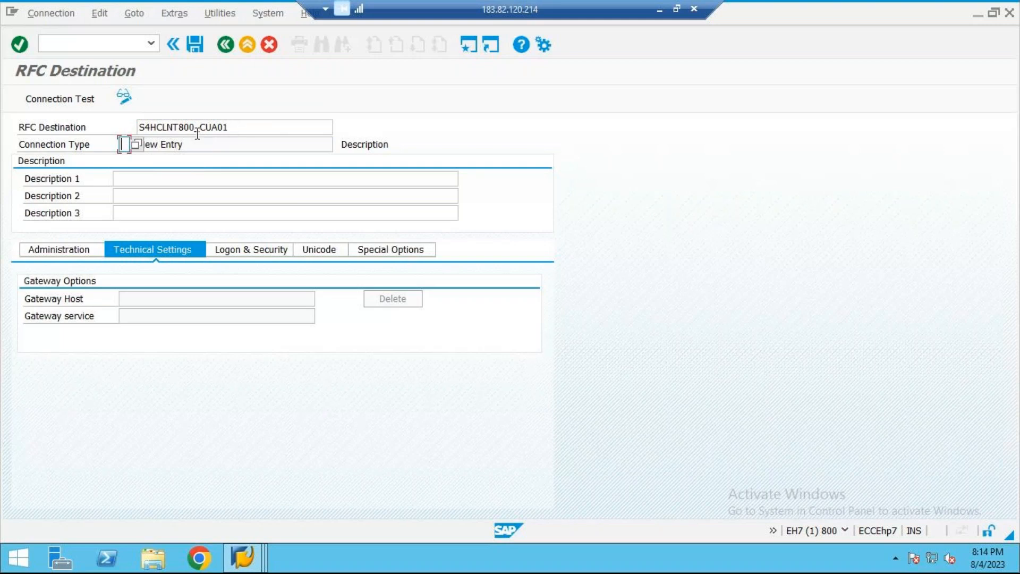
left_click(132, 143)
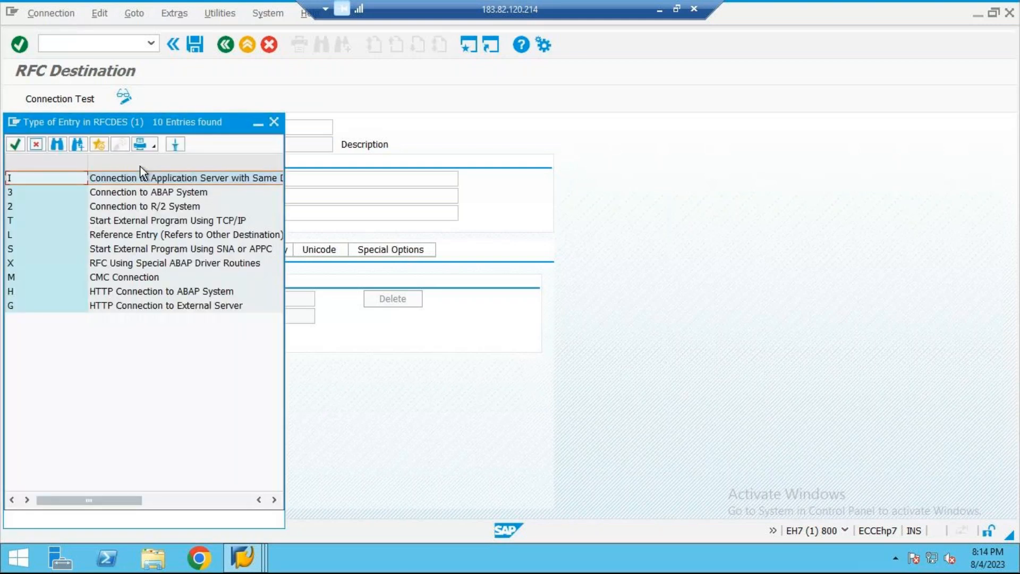
double_click(146, 192)
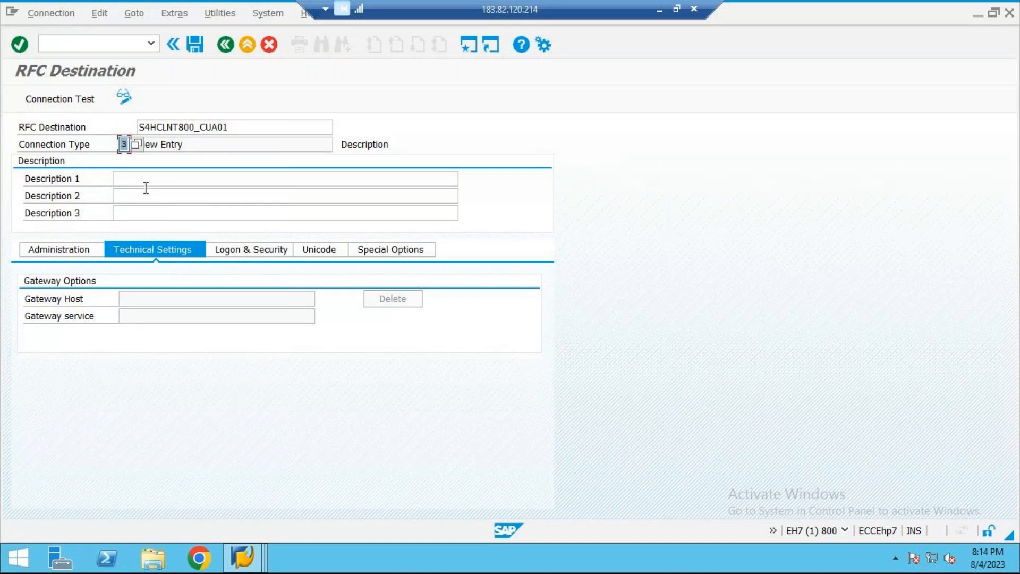
Step: Enter RFC FOR CUA CONF FROM CENTRAL TO CHILD as the destination's first description and confirm the entries
left_click(143, 179)
type("RFC")
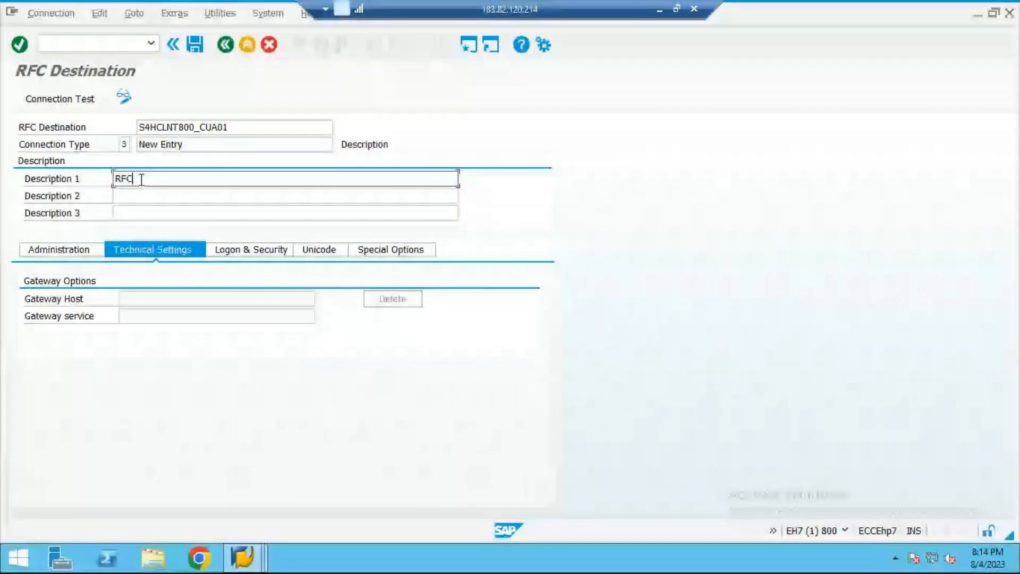
type(" FOR CUA CONF ")
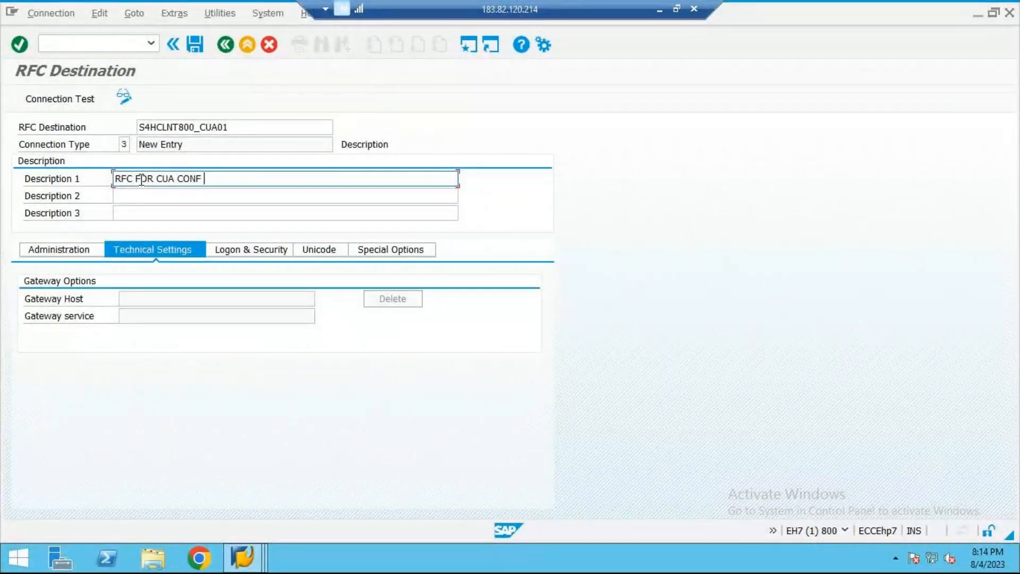
type("FROM CENTRAL TO CHILD")
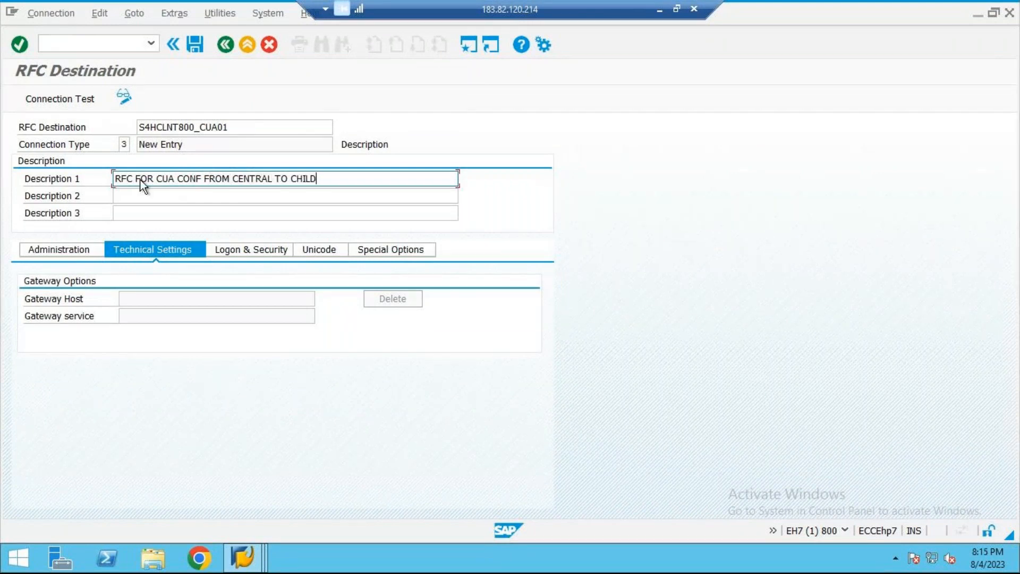
key("Return")
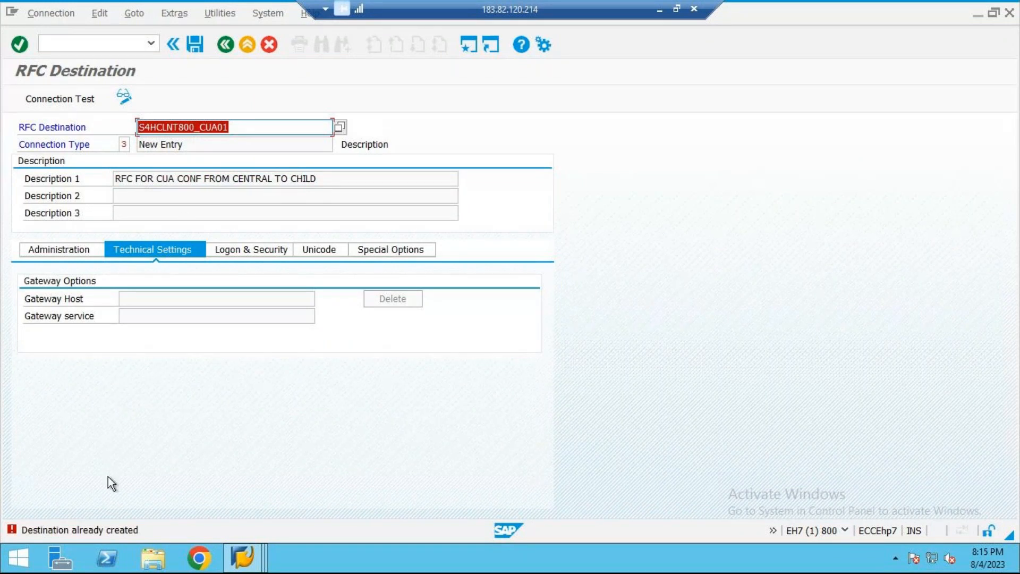
Step: Change the RFC destination name to S4HCLNT800_ZCUA01 and confirm it to create the ABAP connection
left_click(238, 129)
key("BackSpace")
key("BackSpace")
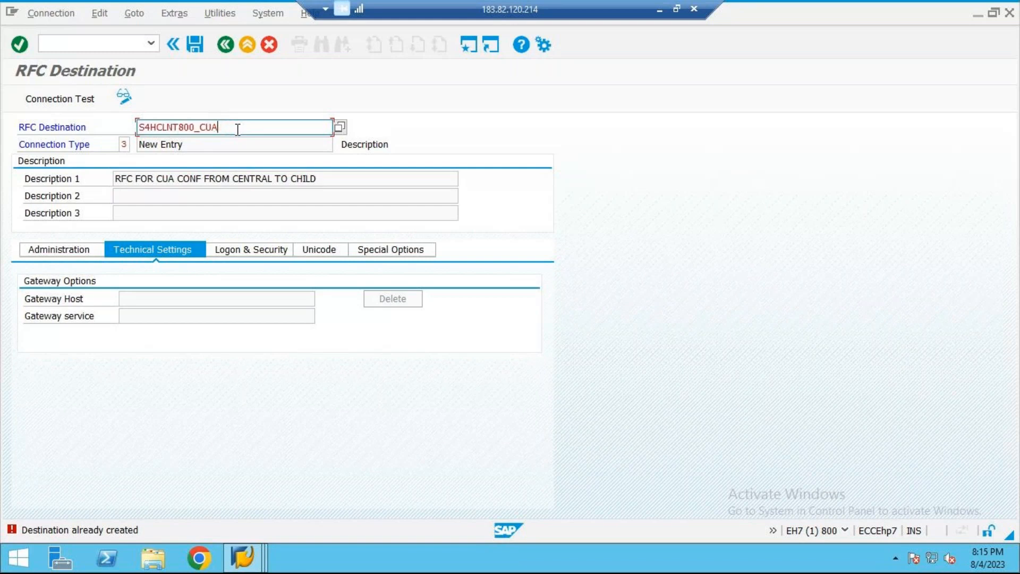
key("BackSpace")
key("BackSpace")
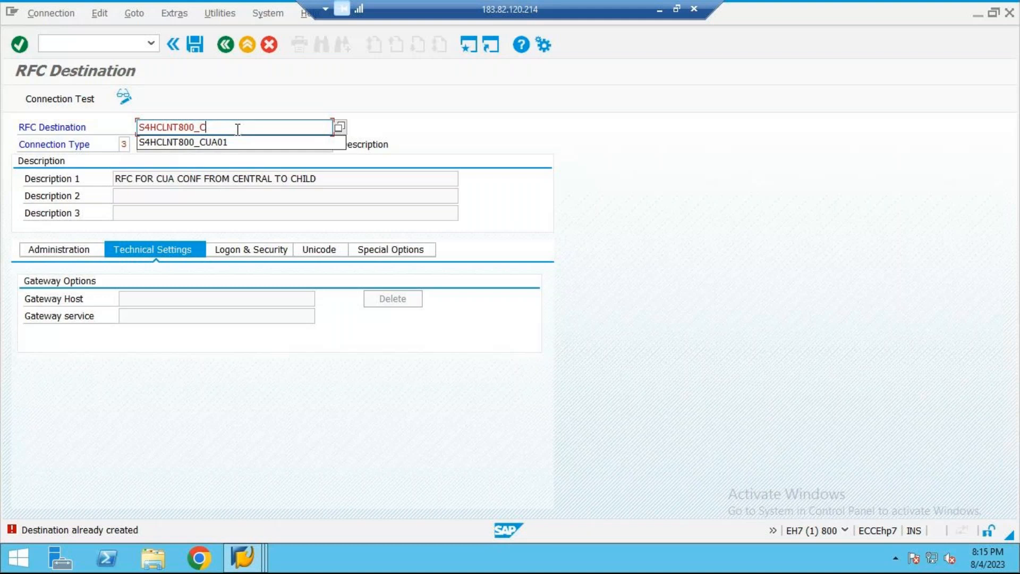
key("BackSpace")
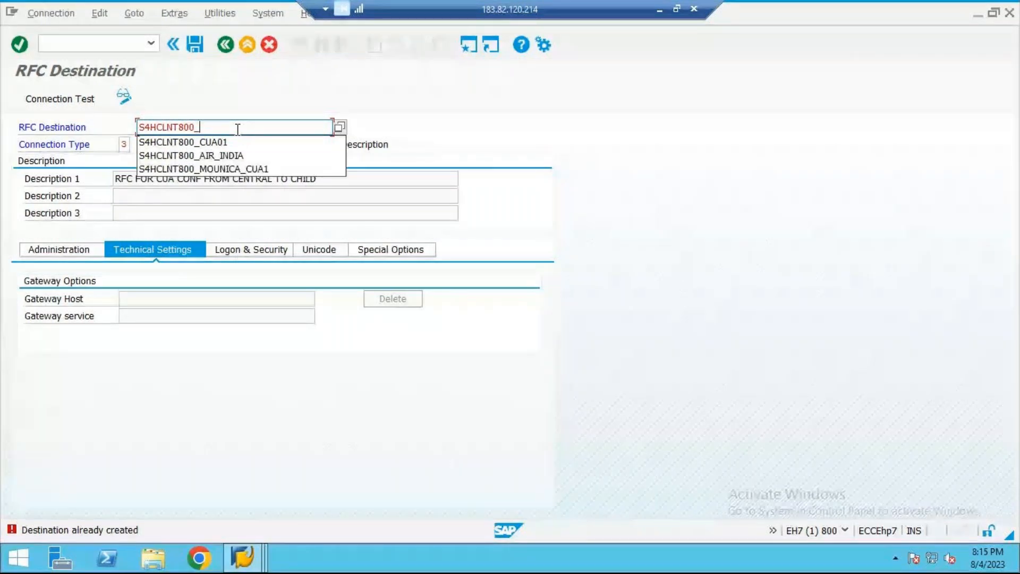
type("ZCUA")
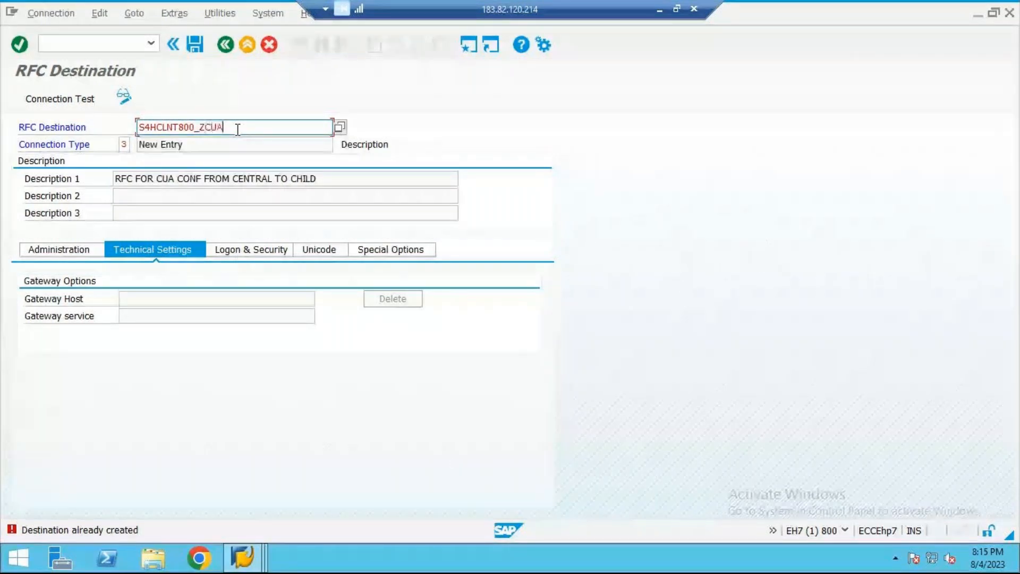
type("01")
key("Return")
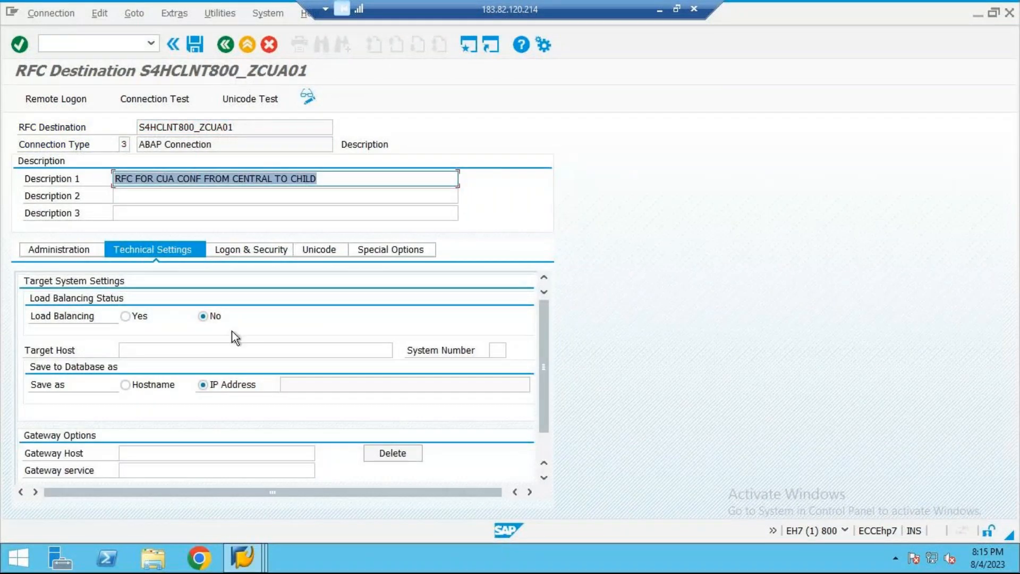
Step: Switch to SAP Logon and look up the server address and instance number of the s4grc connection
left_click(152, 349)
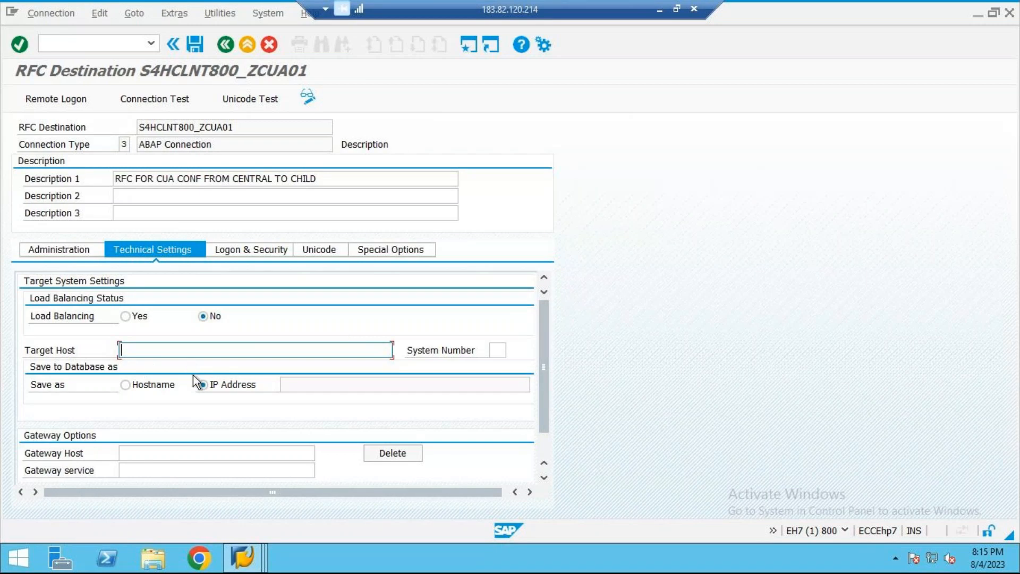
mouse_move(253, 556)
left_click(119, 504)
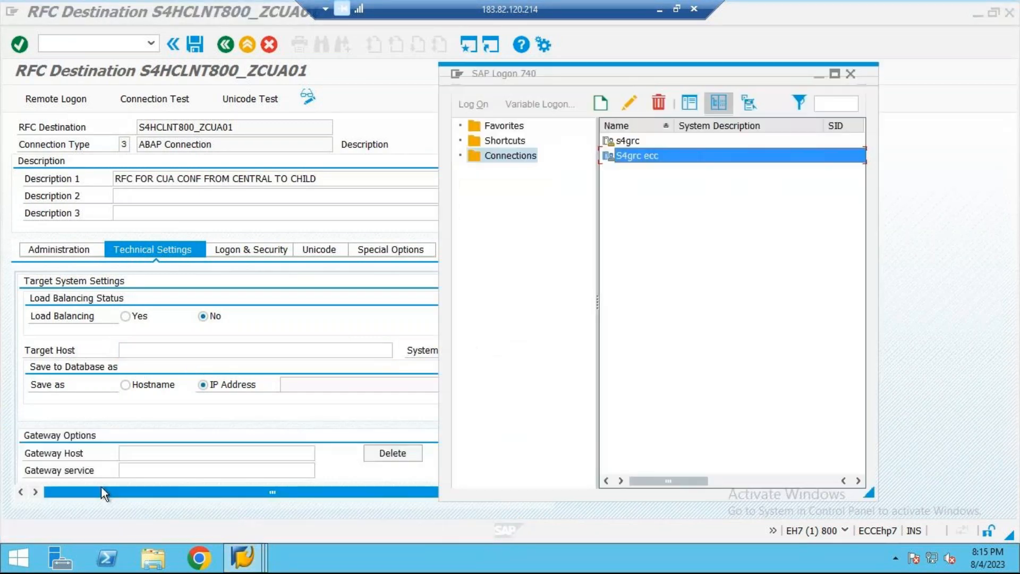
left_click(835, 74)
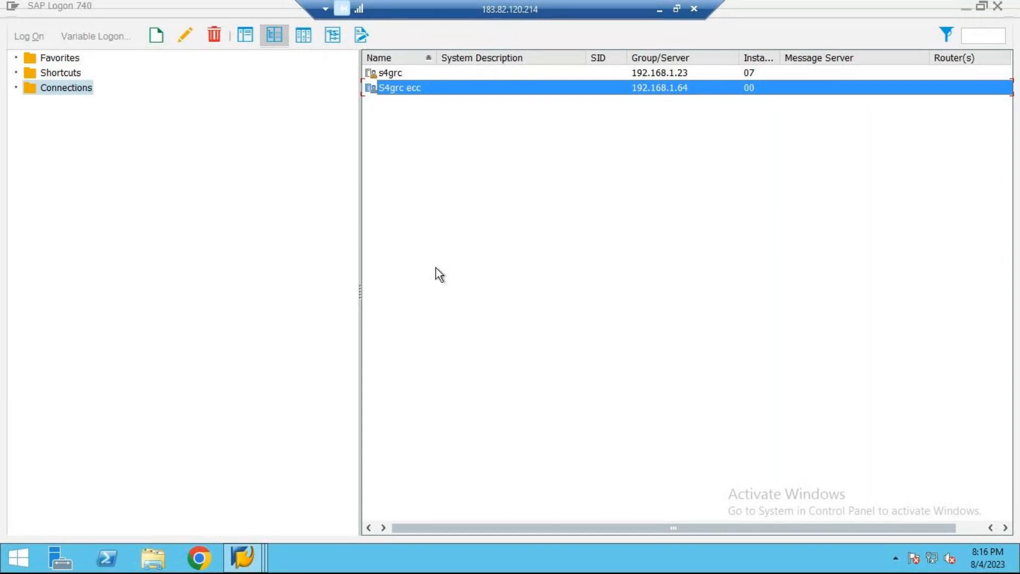
left_click(434, 73)
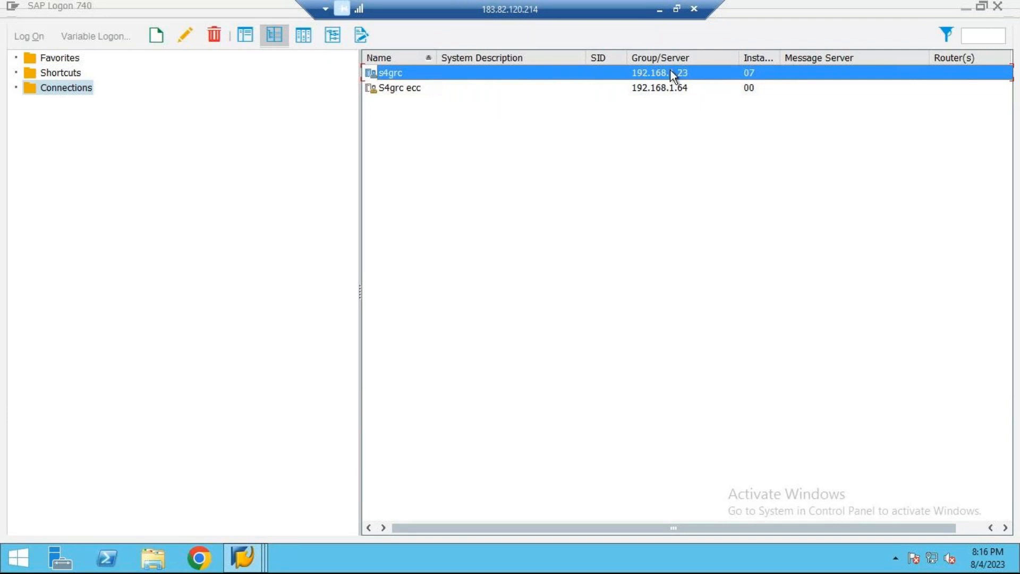
Step: Return to the RFC destination S4HCLNT800_ZCUA01 and set its target host to 192.168.1.23
left_click(241, 556)
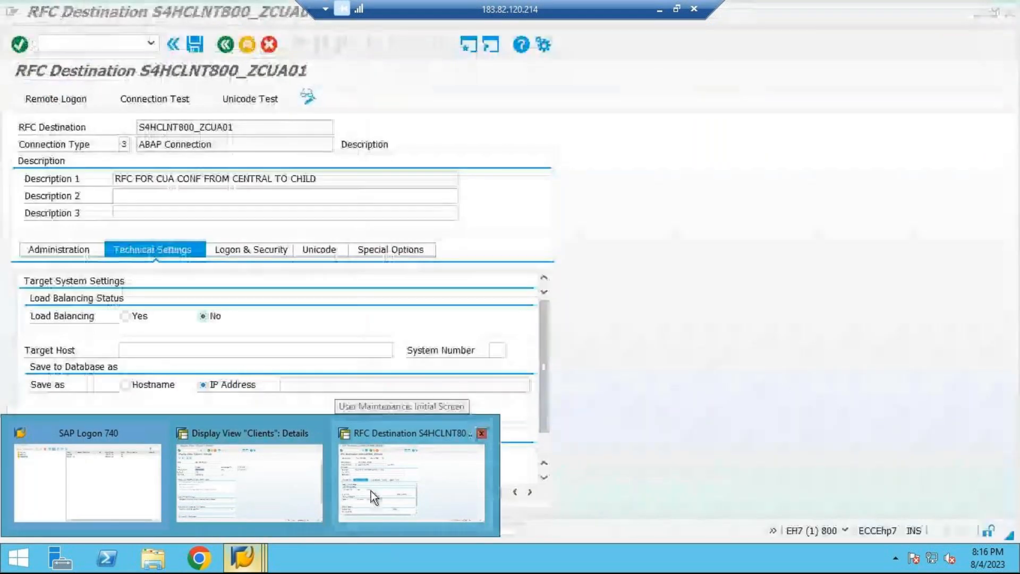
left_click(371, 491)
left_click(369, 349)
type("192.168")
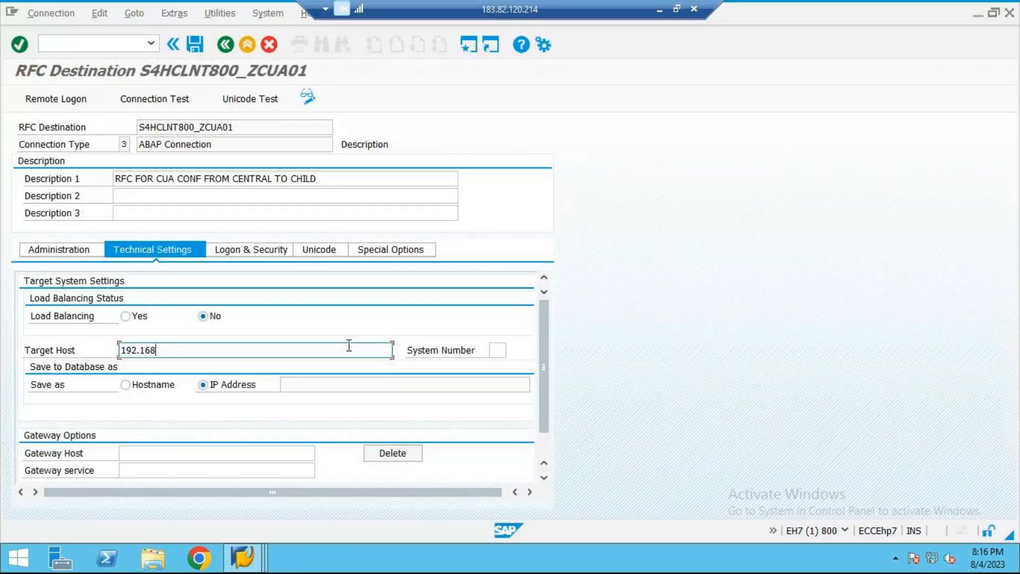
type(".1.23")
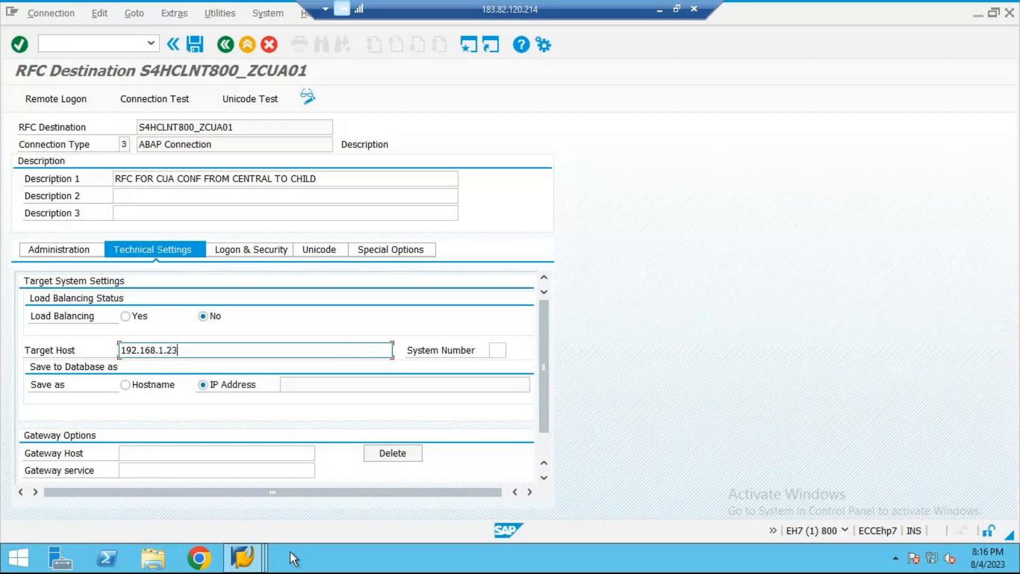
Step: Check the s4grc instance number in SAP Logon, set the RFC destination's system number to 07 and confirm the technical settings
left_click(242, 558)
left_click(153, 505)
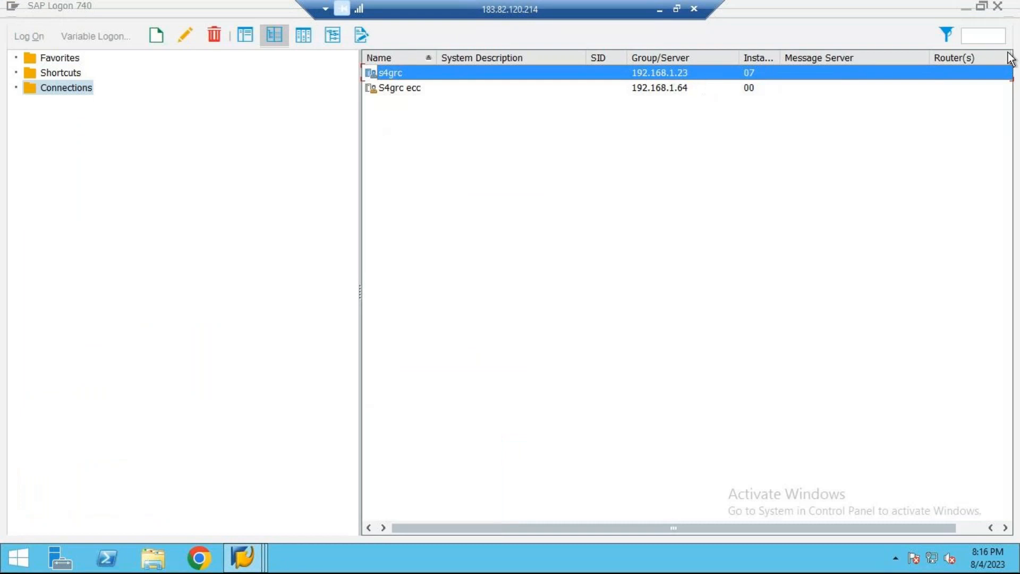
left_click(965, 8)
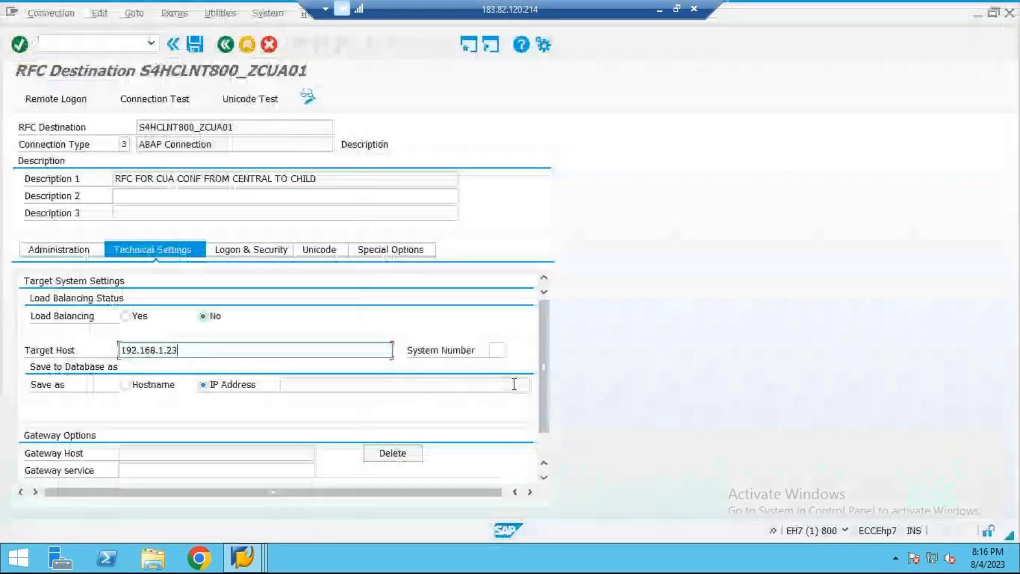
left_click(494, 350)
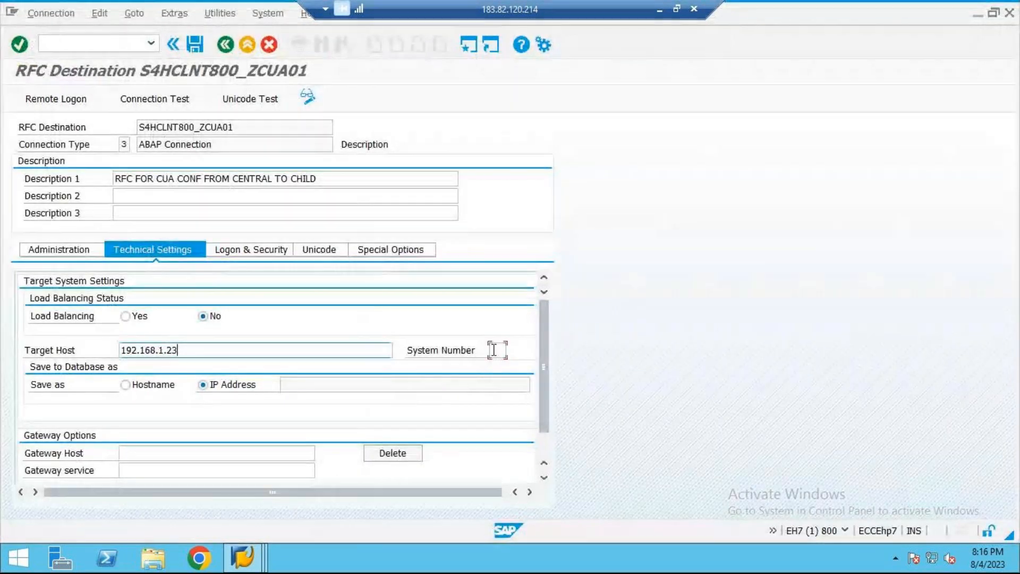
left_click(494, 351)
type("0")
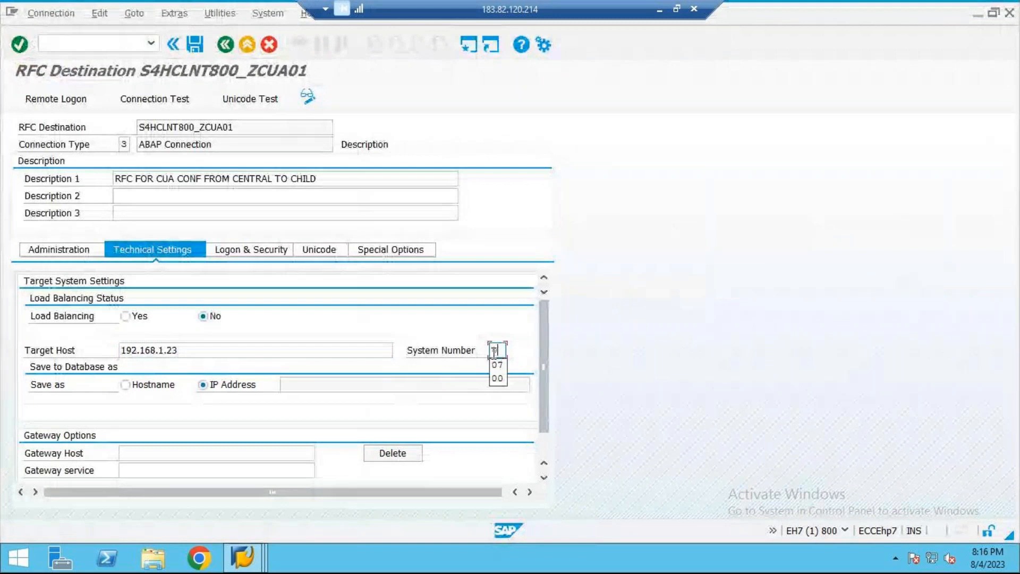
type("7")
key("Return")
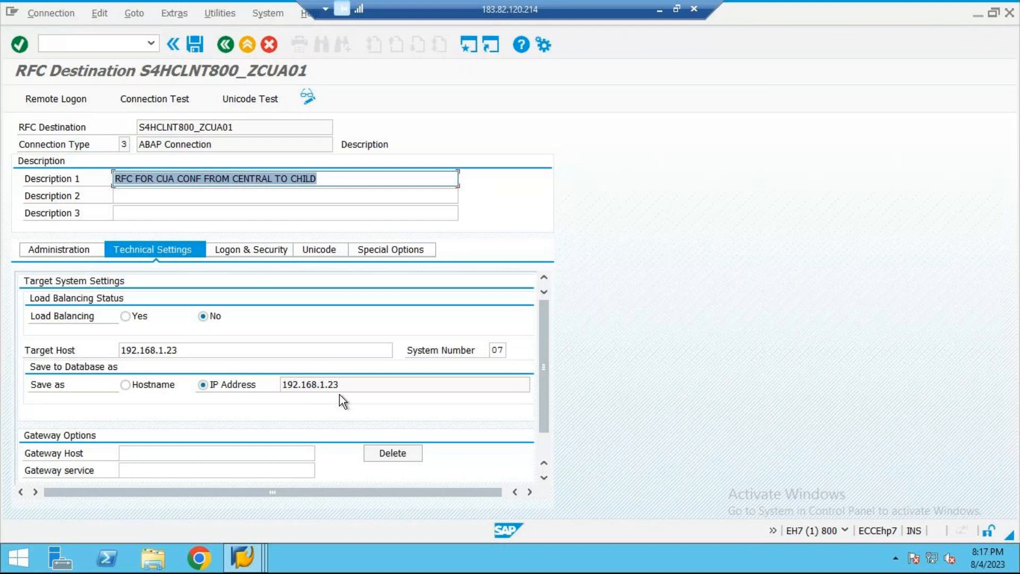
Step: Set the RFC destination's logon language to EN and its logon client to 800
left_click(263, 251)
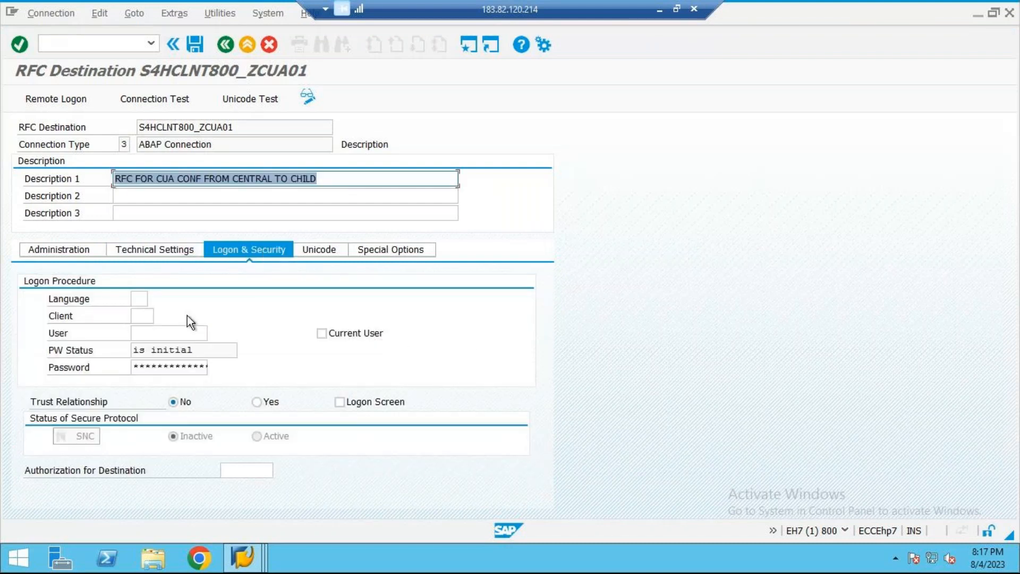
left_click(277, 181)
left_click(299, 181)
left_click(142, 295)
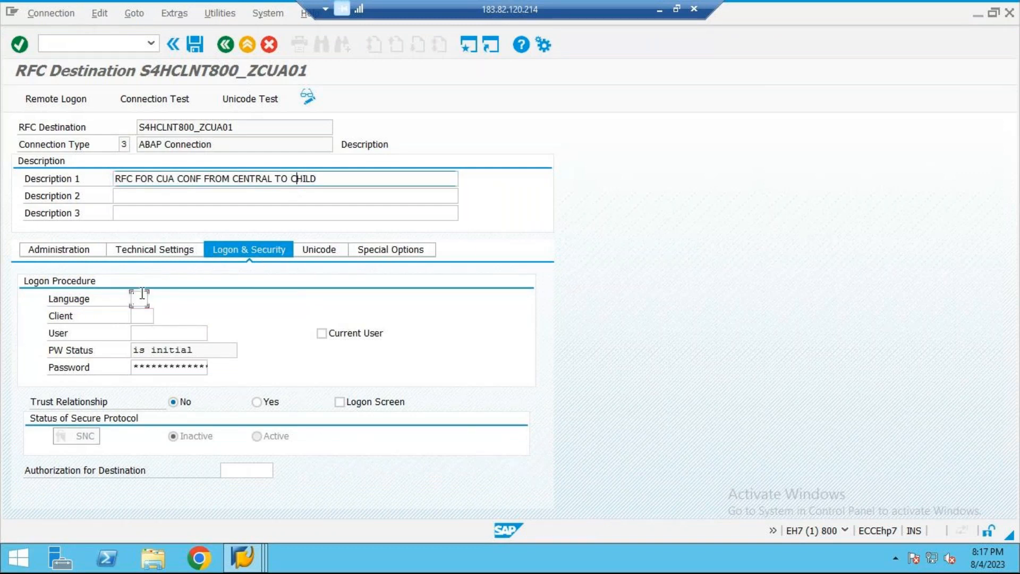
type("EN")
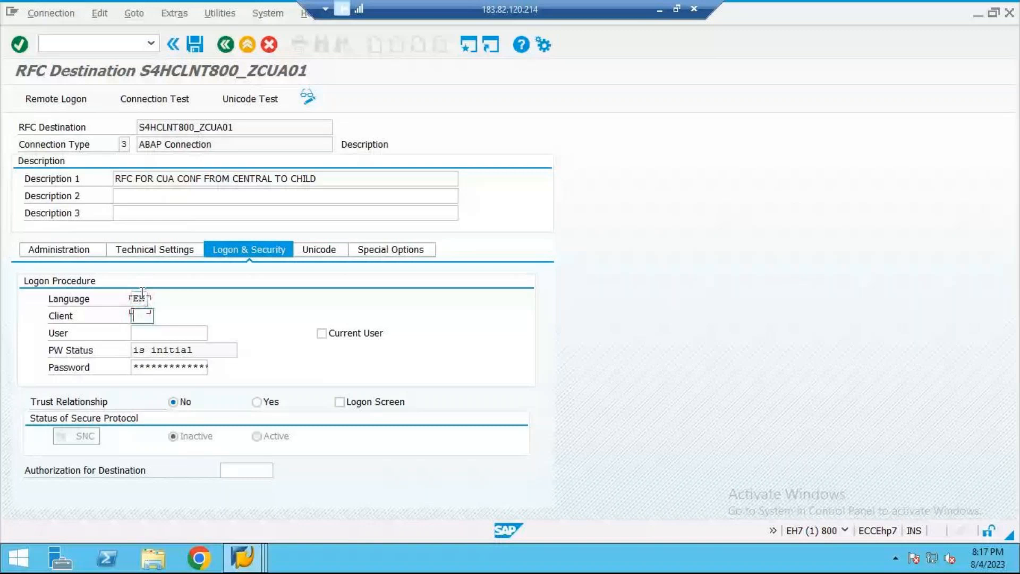
type("800")
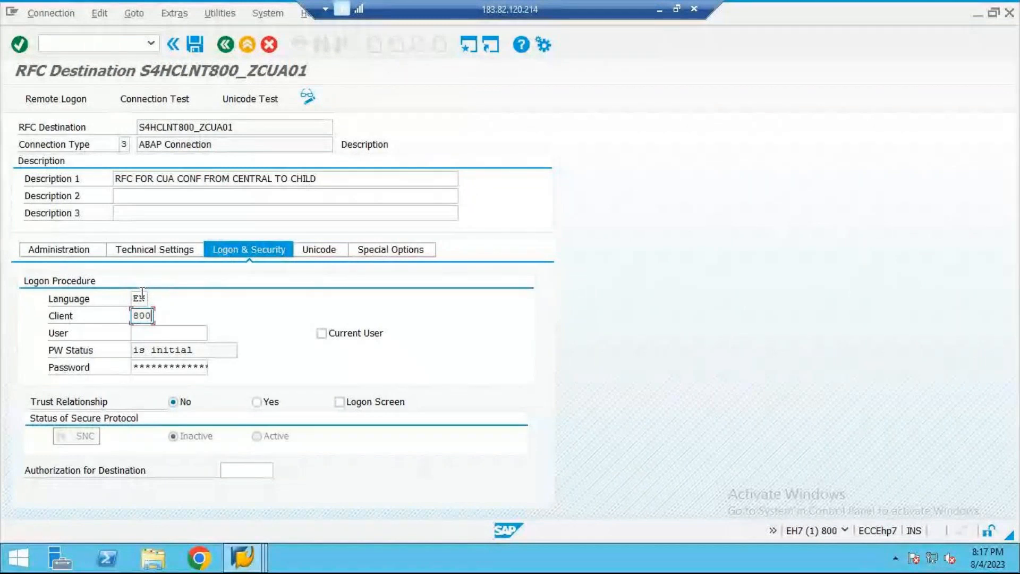
key("Tab")
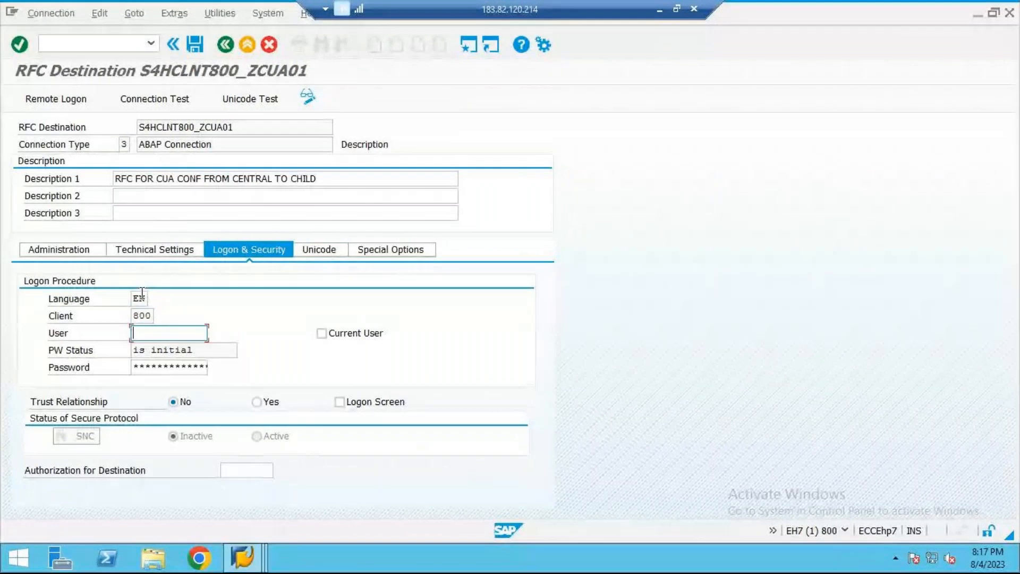
Step: Enter CENTRAL01 as the RFC destination's logon user and fill in the account password
type("CENT")
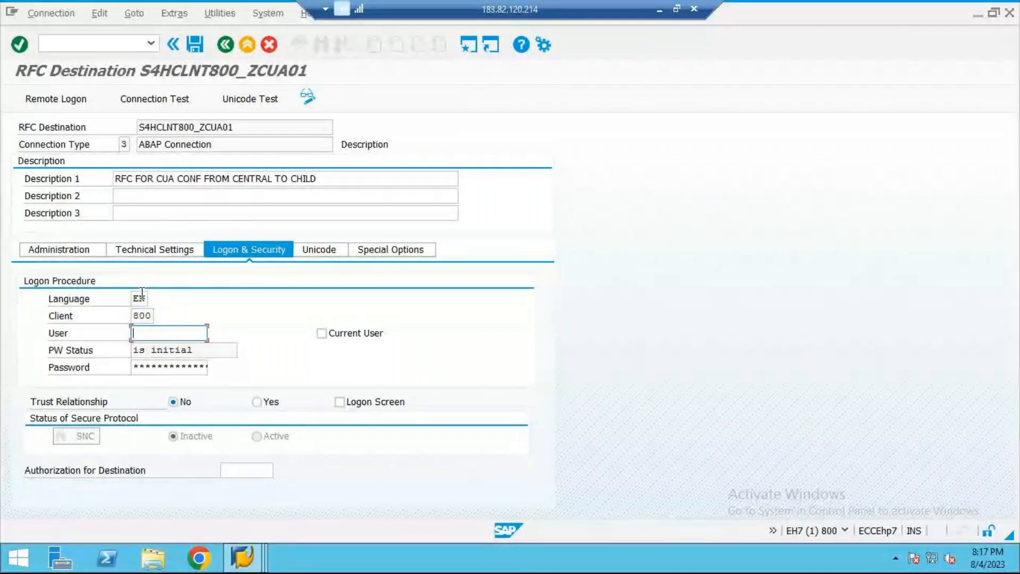
type("RAL01")
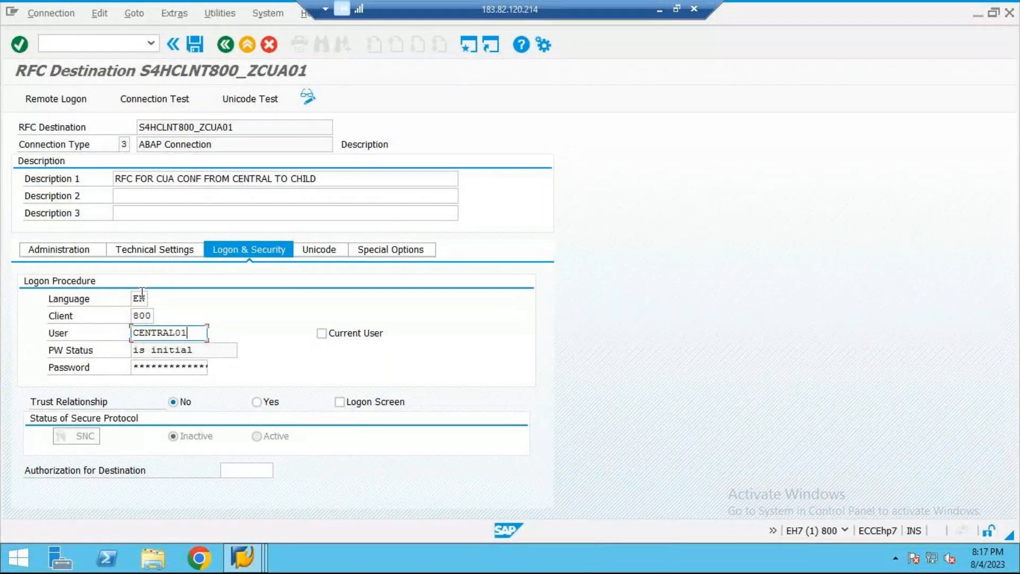
key("Tab")
key("Tab")
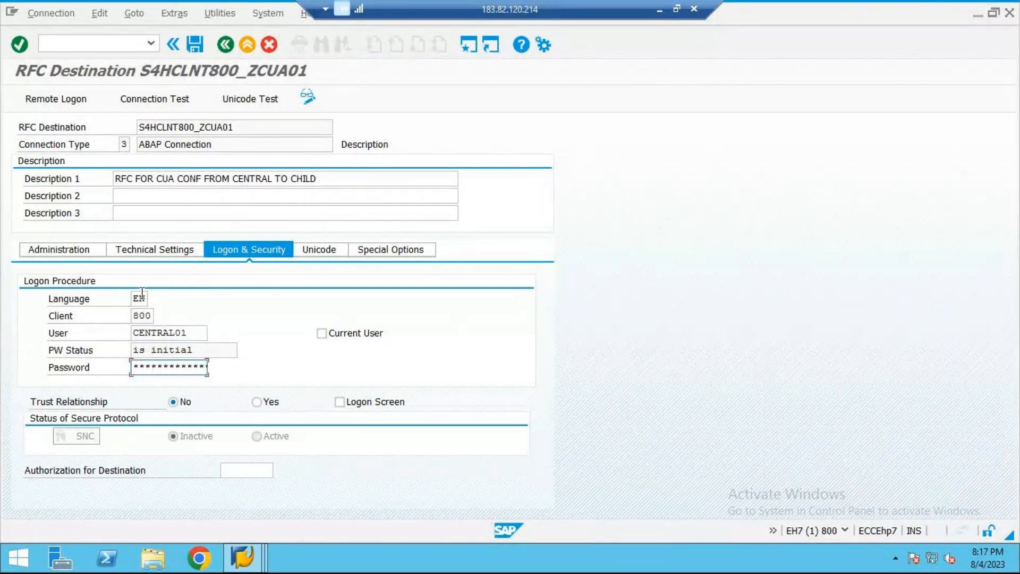
type("***********")
Step: Replace the logon user with CHILD01, save the RFC destination and acknowledge the information message
left_click_drag(208, 338, 119, 350)
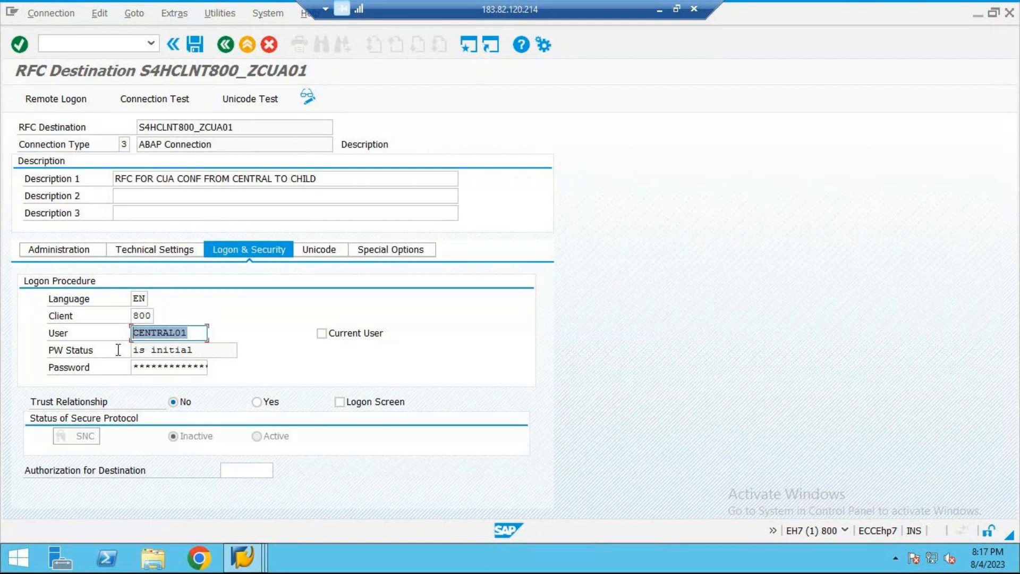
type("C")
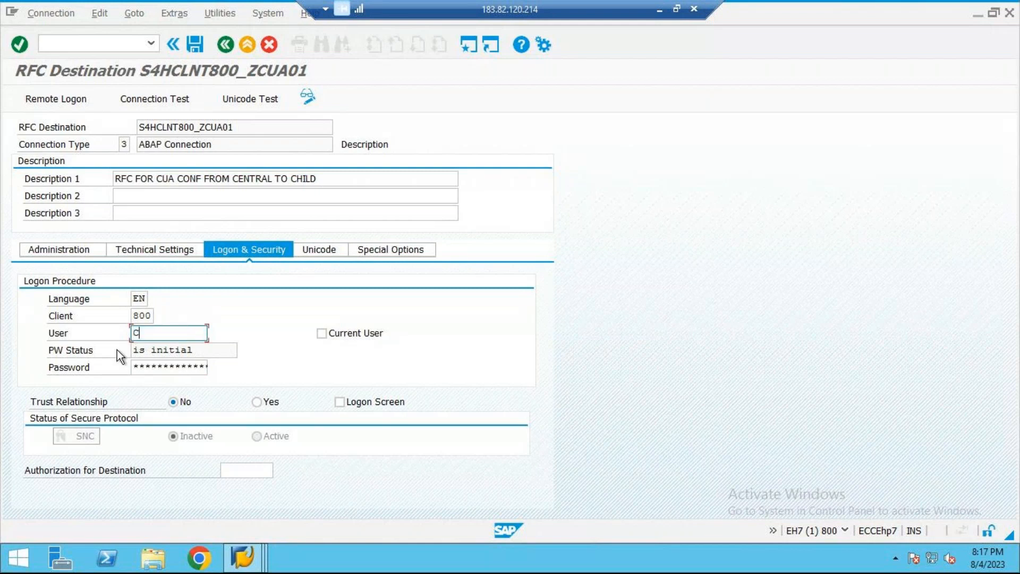
type("hild")
key("BackSpace")
key("BackSpace")
type("l")
key("BackSpace")
type("ld01")
left_click(196, 44)
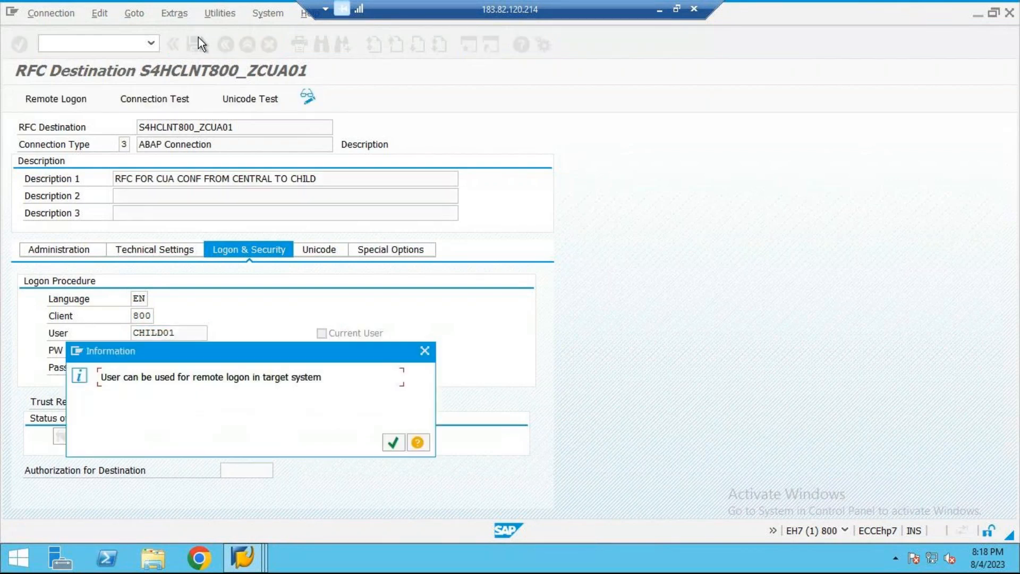
left_click(394, 443)
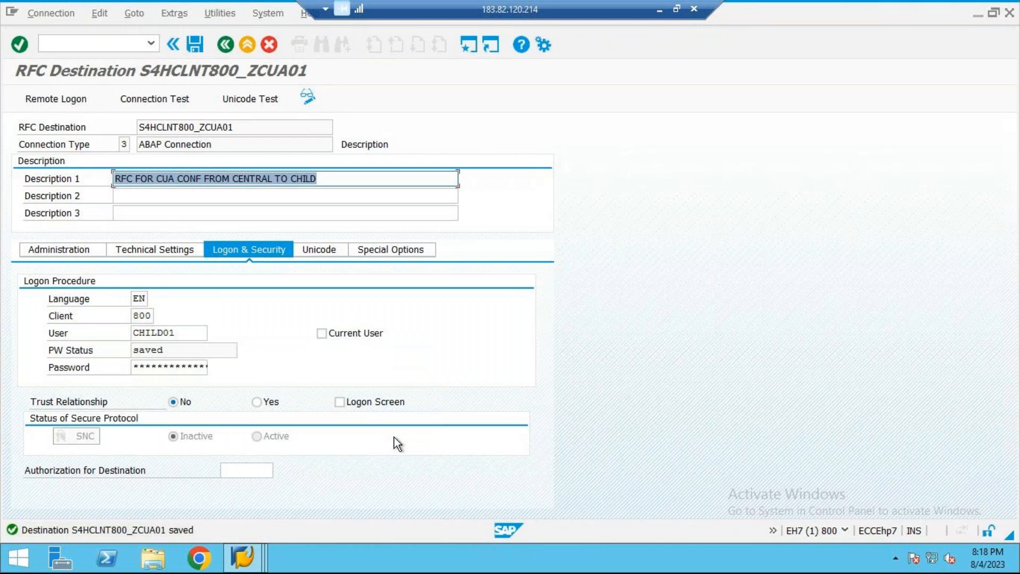
Step: Run the connection test for S4HCLNT800_ZCUA01 and return to the destination's settings
left_click(219, 13)
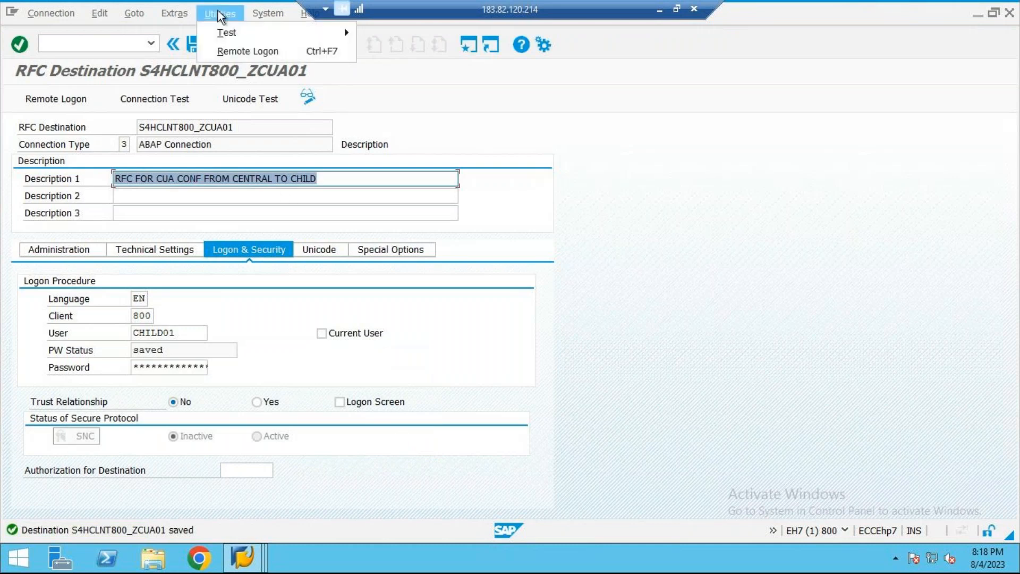
mouse_move(229, 32)
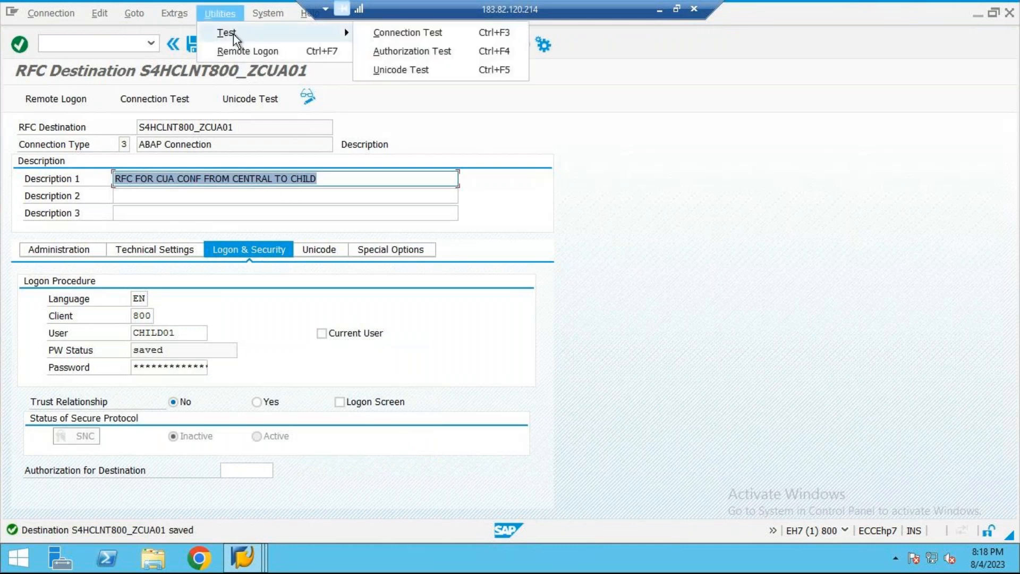
left_click(381, 33)
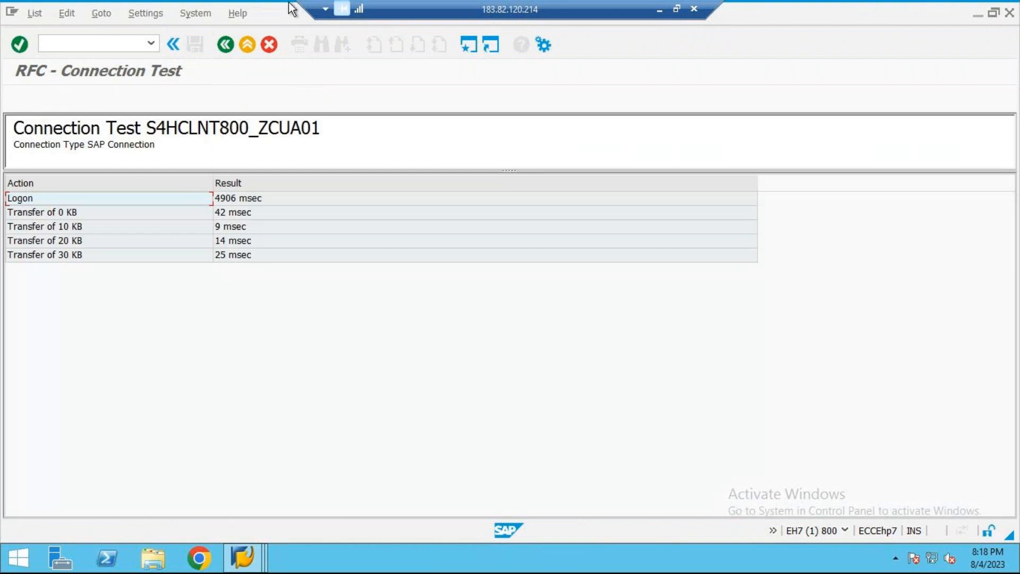
left_click(250, 46)
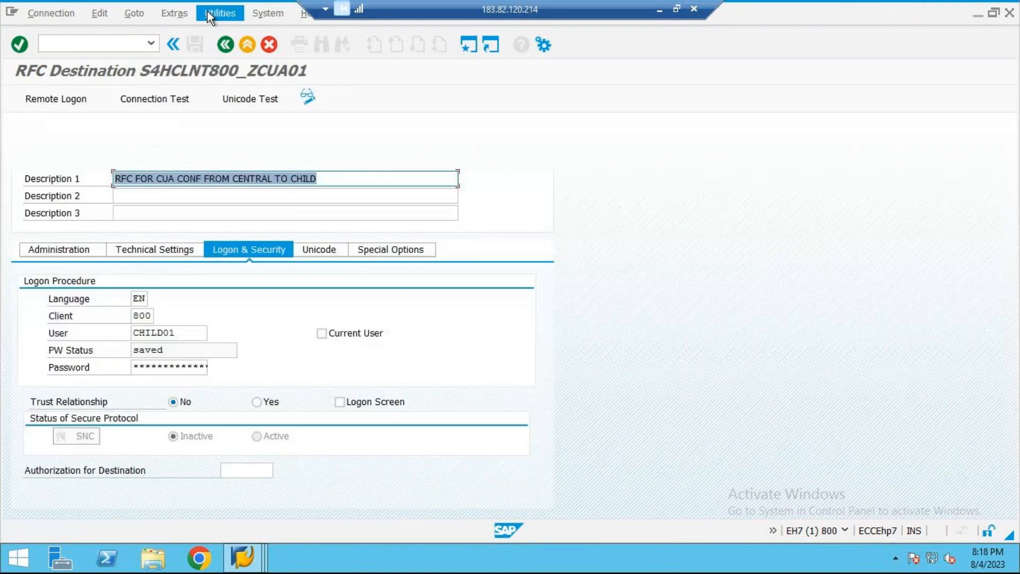
Step: Run the authorization test for S4HCLNT800_ZCUA01, examine the error details and leave the test results
left_click(210, 16)
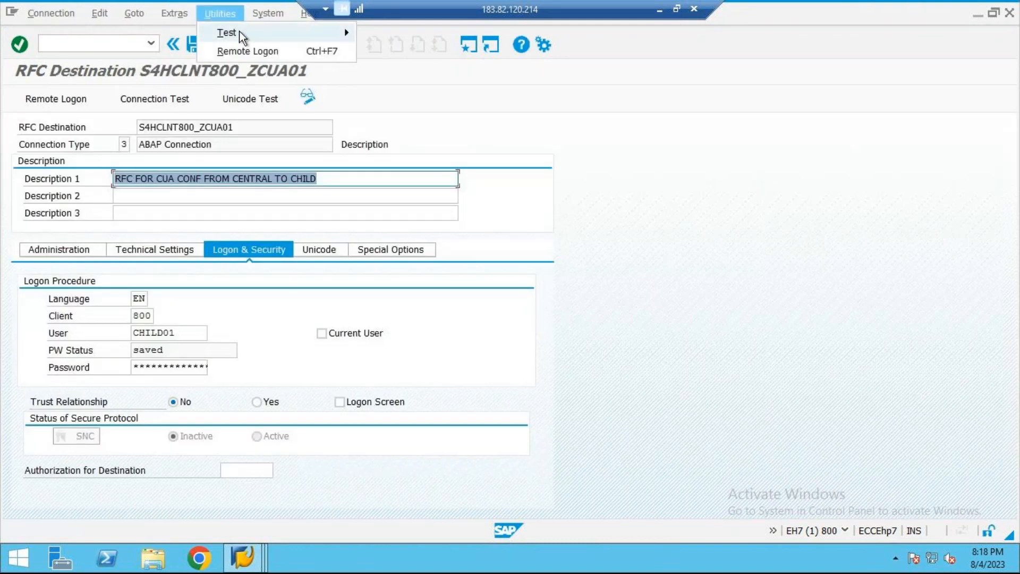
mouse_move(250, 33)
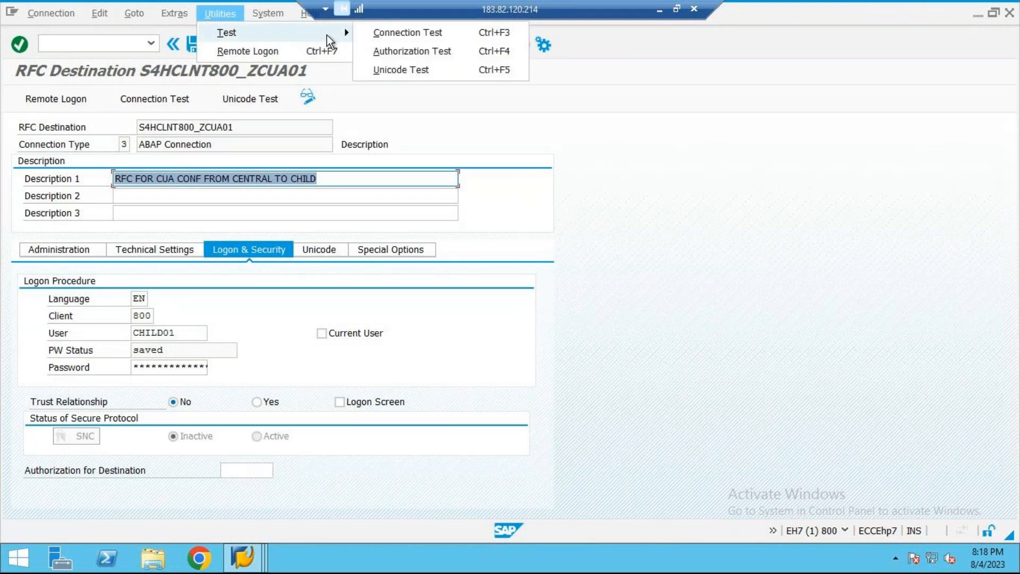
left_click(424, 56)
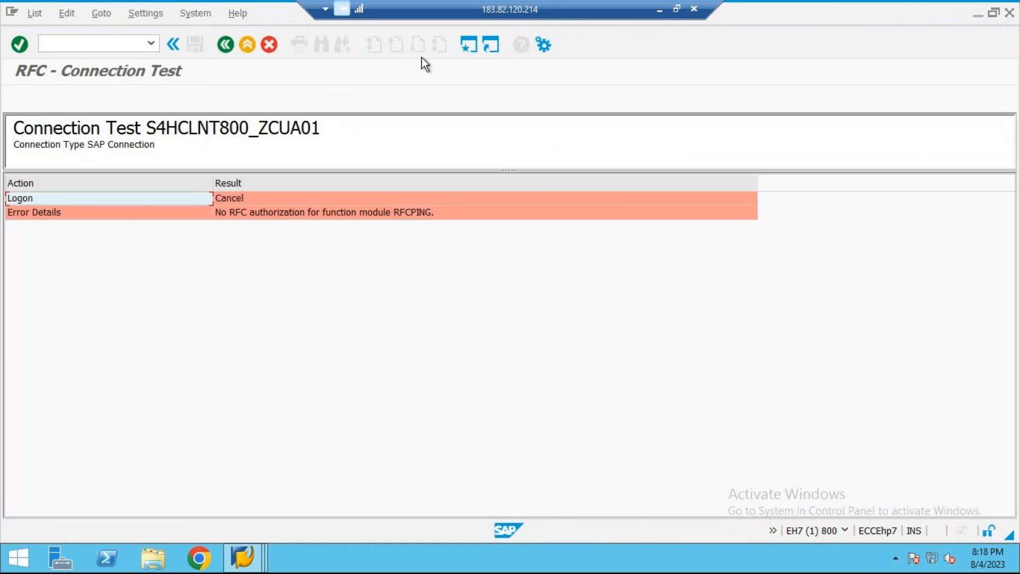
left_click(381, 211)
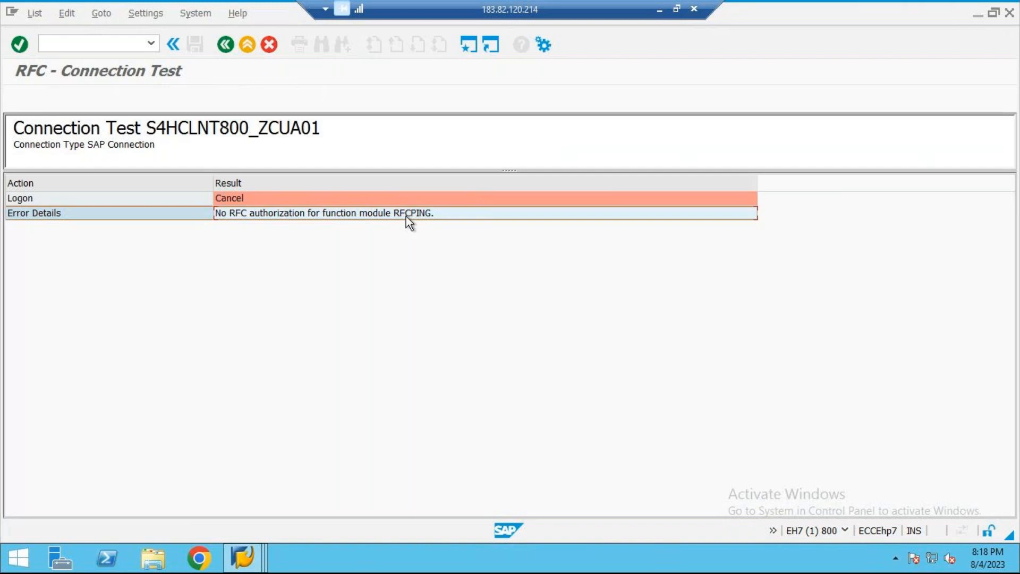
left_click(247, 46)
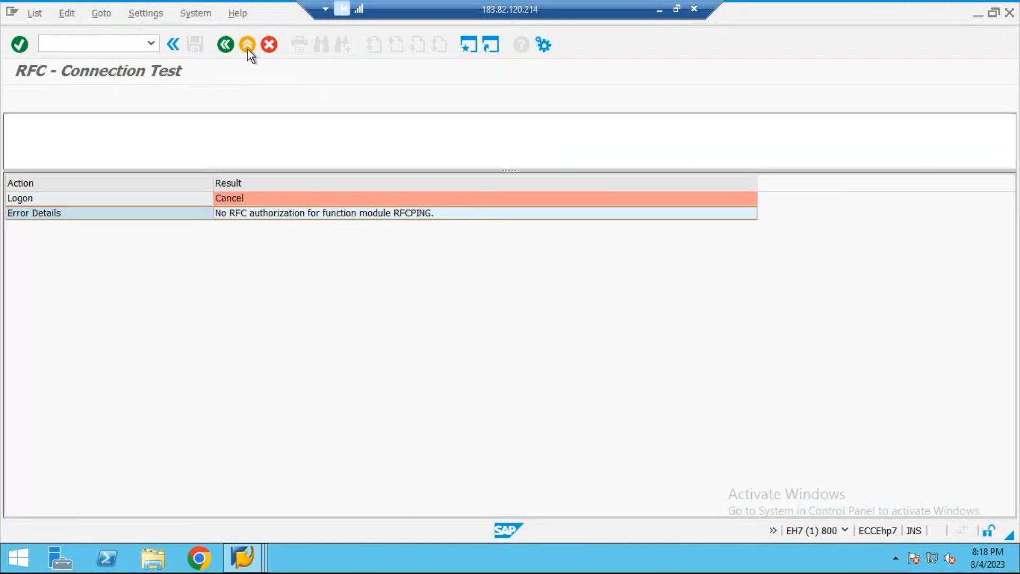
Step: Switch to the S4H client 800 session, leave the client details and open user CHILD01 for editing in transaction SU01
mouse_move(242, 557)
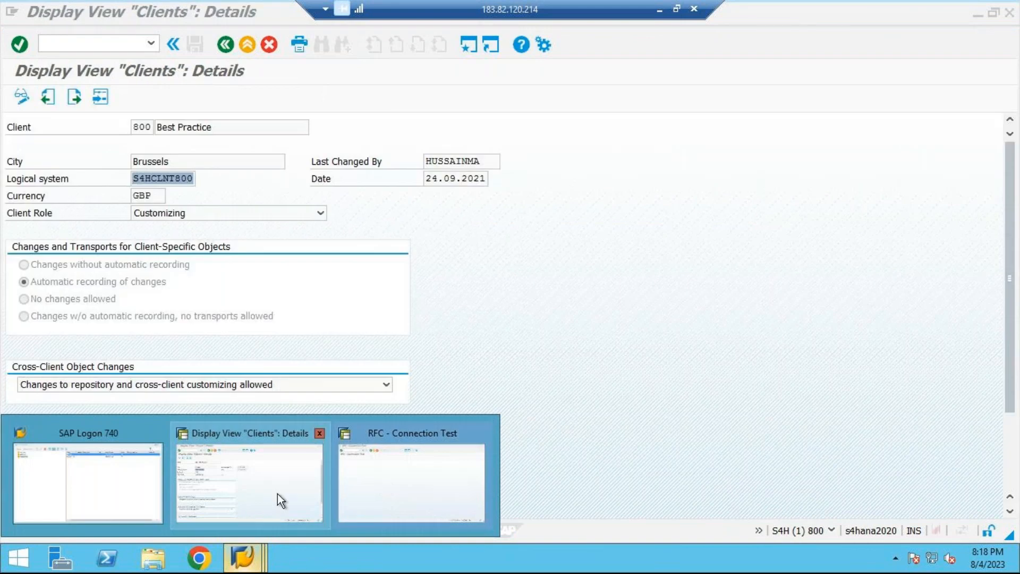
left_click(278, 493)
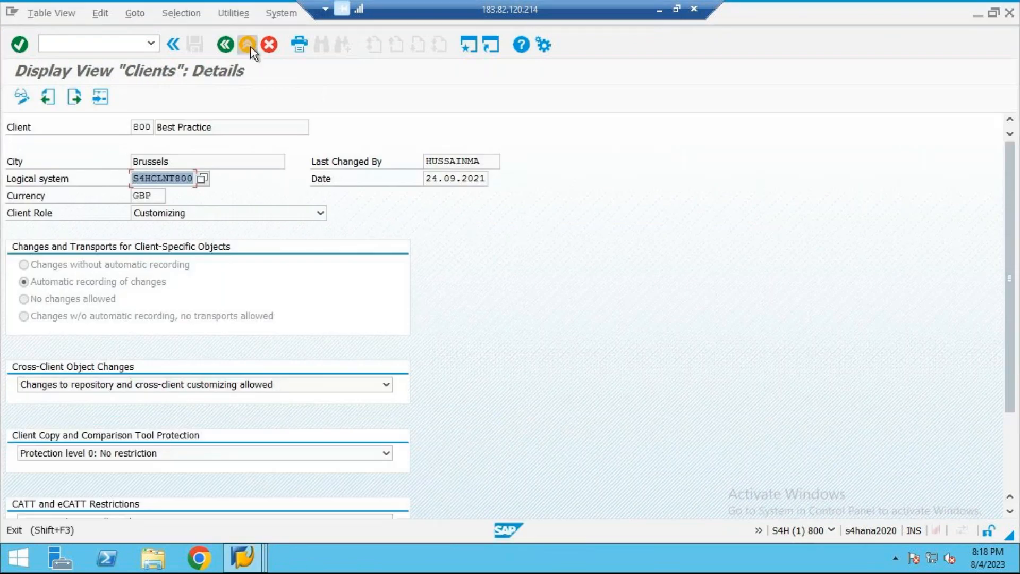
left_click(247, 45)
type("su01")
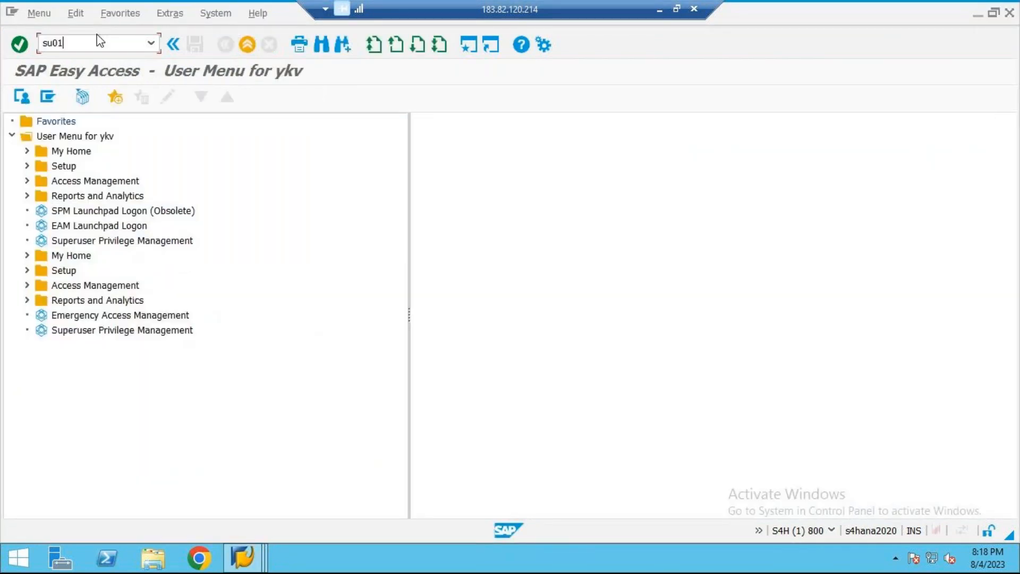
key("Return")
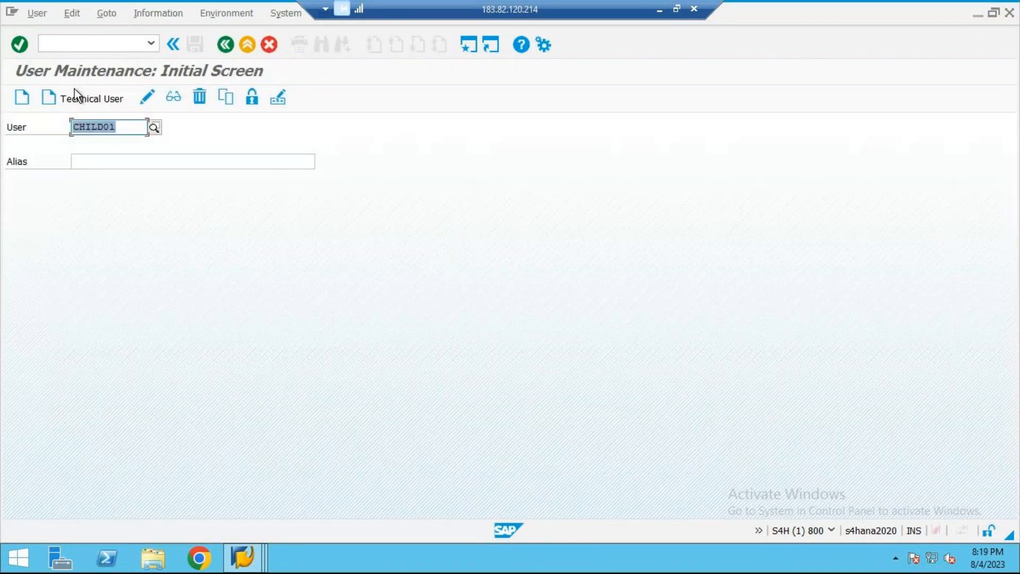
left_click(152, 95)
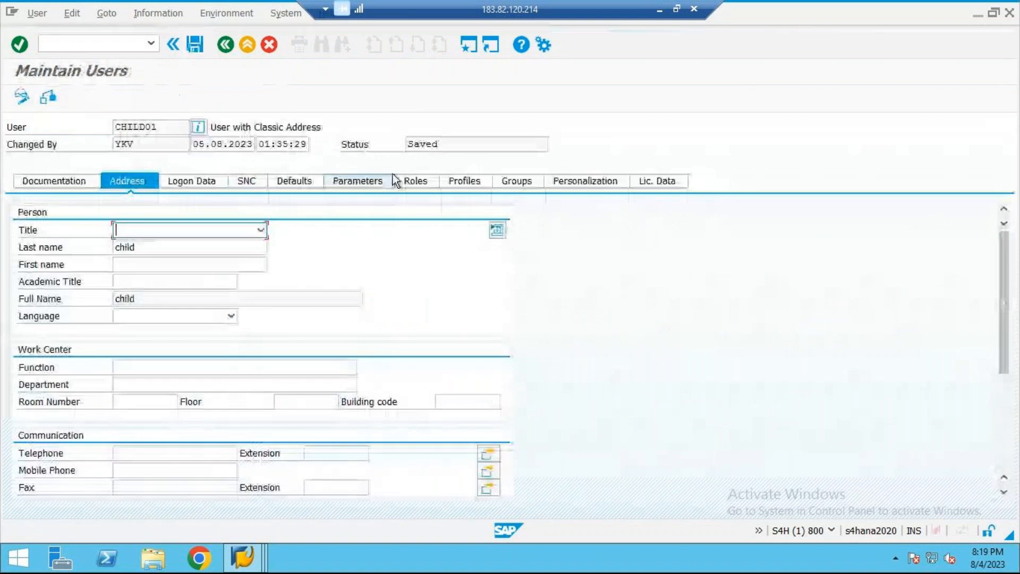
Step: Assign the authorization profile SAP_ALL to user CHILD01
left_click(449, 183)
type("sa")
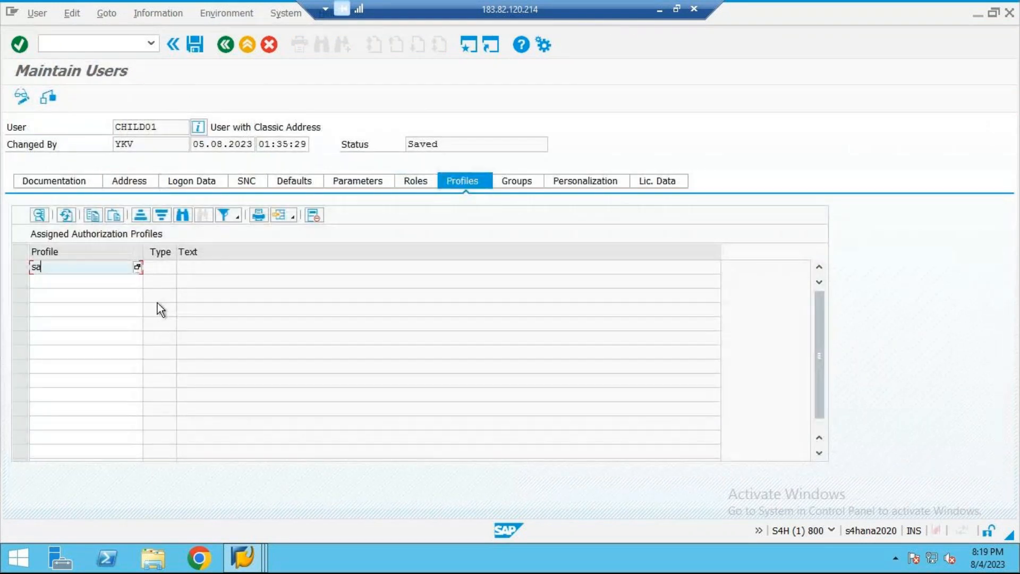
type("p_all")
key("Return")
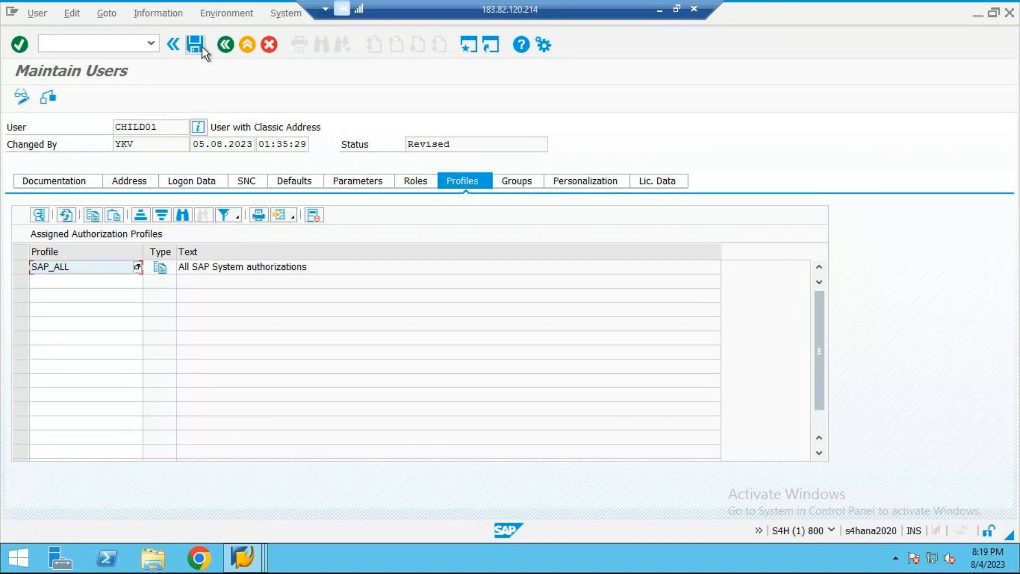
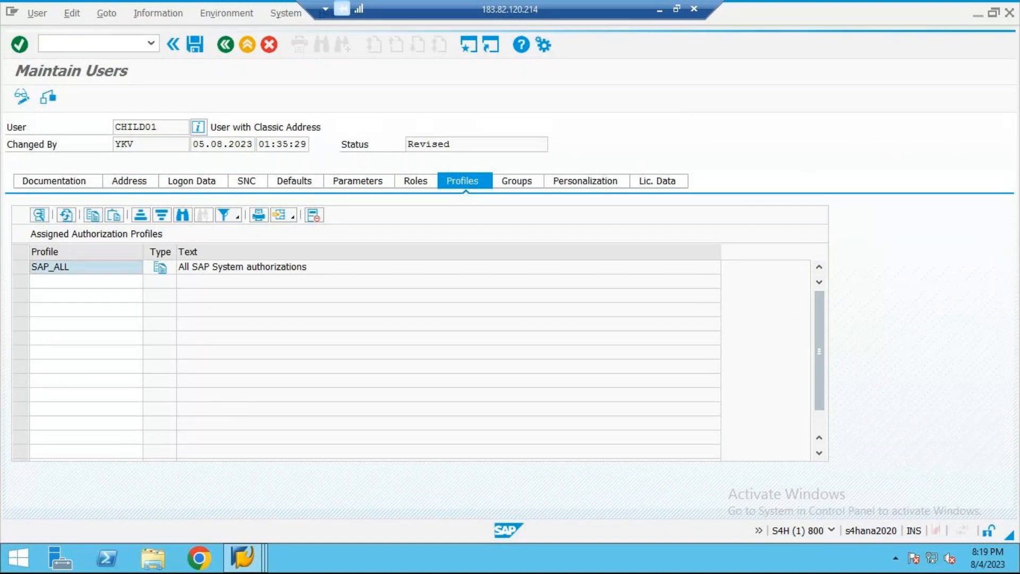
Step: Save user CHILD01, then rerun the authorization test for S4HCLNT800_ZCUA01 in the EH7 session and return to its settings
left_click(195, 44)
mouse_move(242, 557)
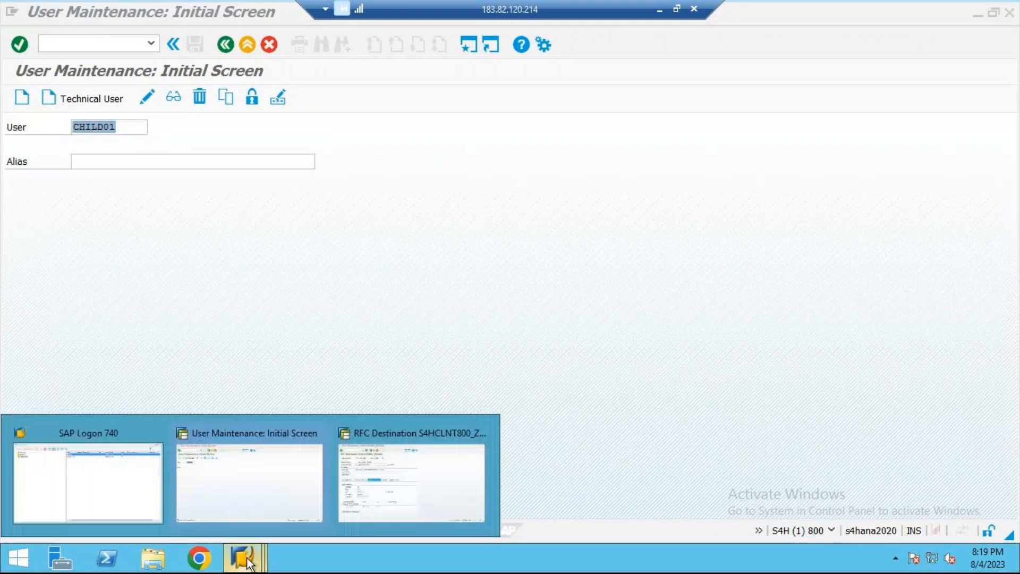
left_click(351, 479)
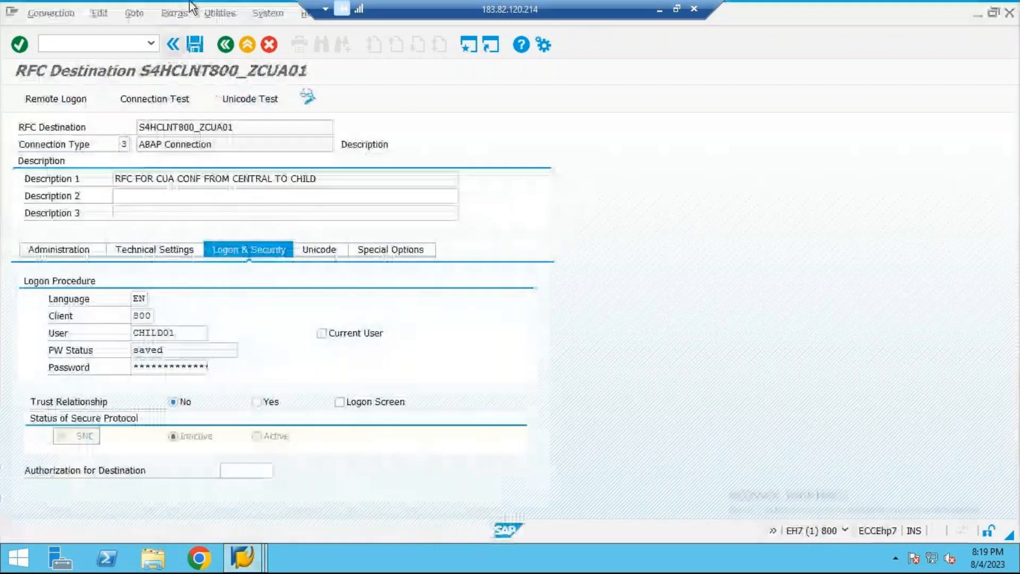
left_click(229, 14)
mouse_move(272, 38)
left_click(403, 48)
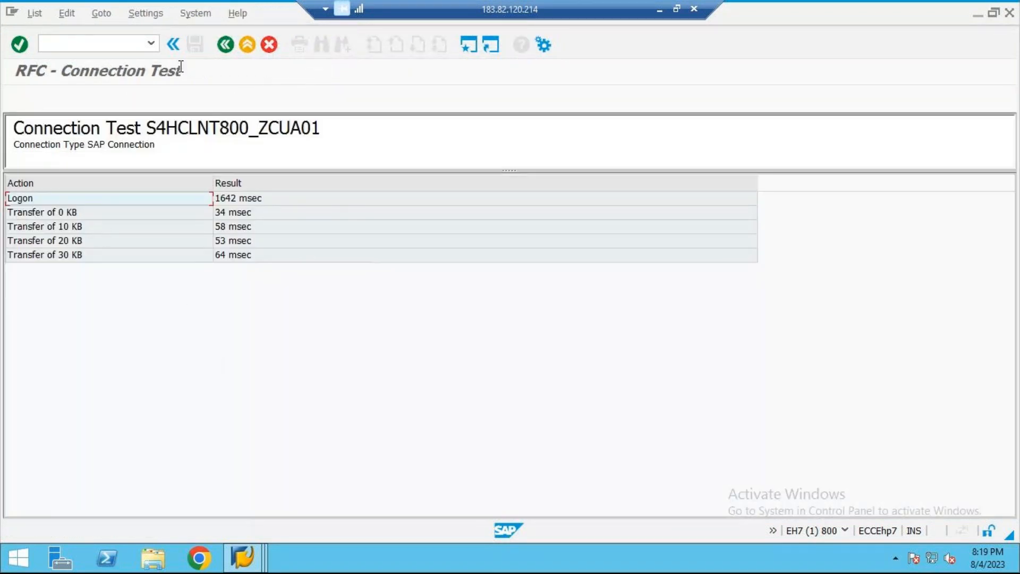
left_click(246, 49)
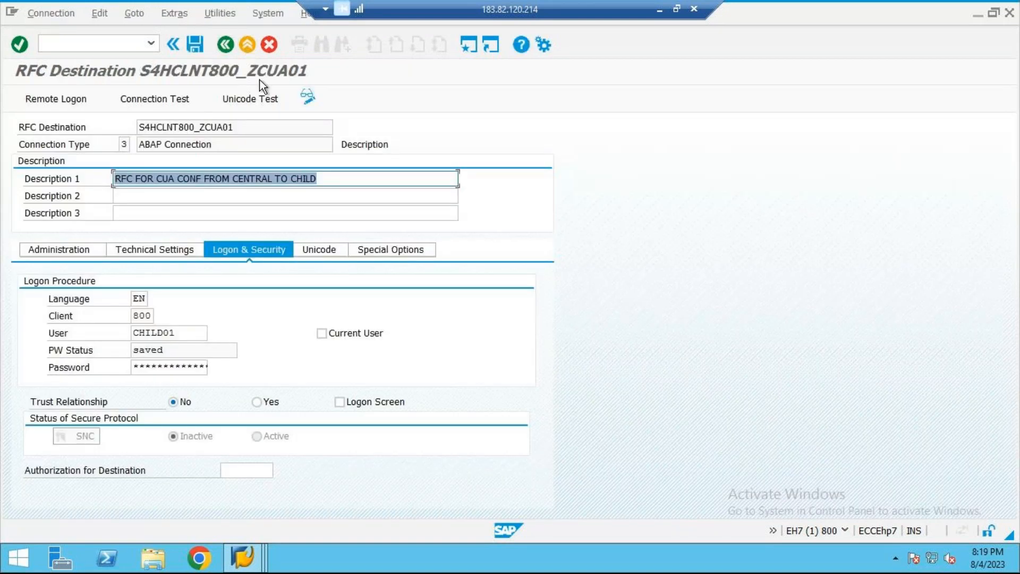
Step: Switch to the cua notes in Word and add a new line reading "STEP 4→CHILD"
left_click(660, 10)
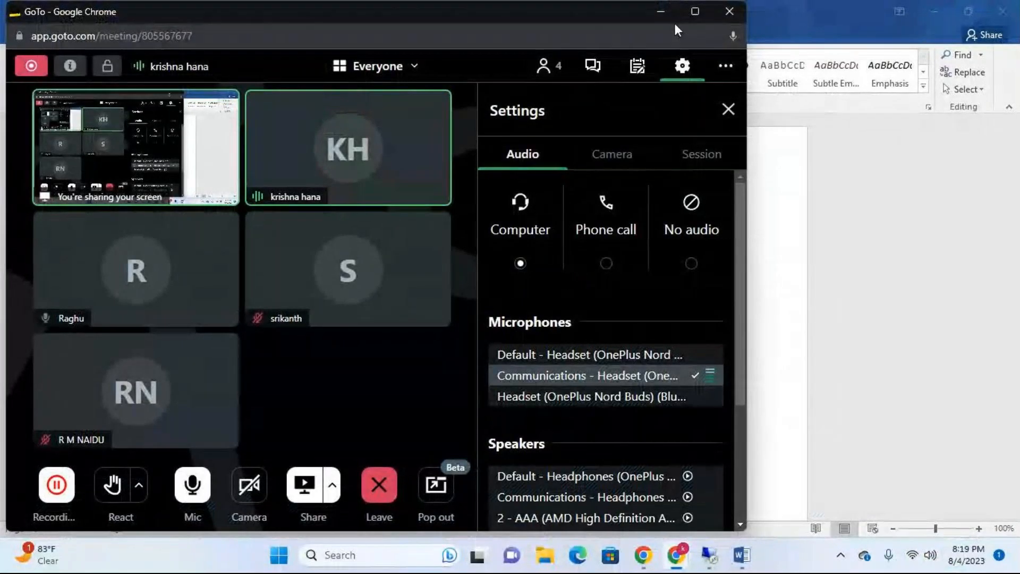
left_click(661, 11)
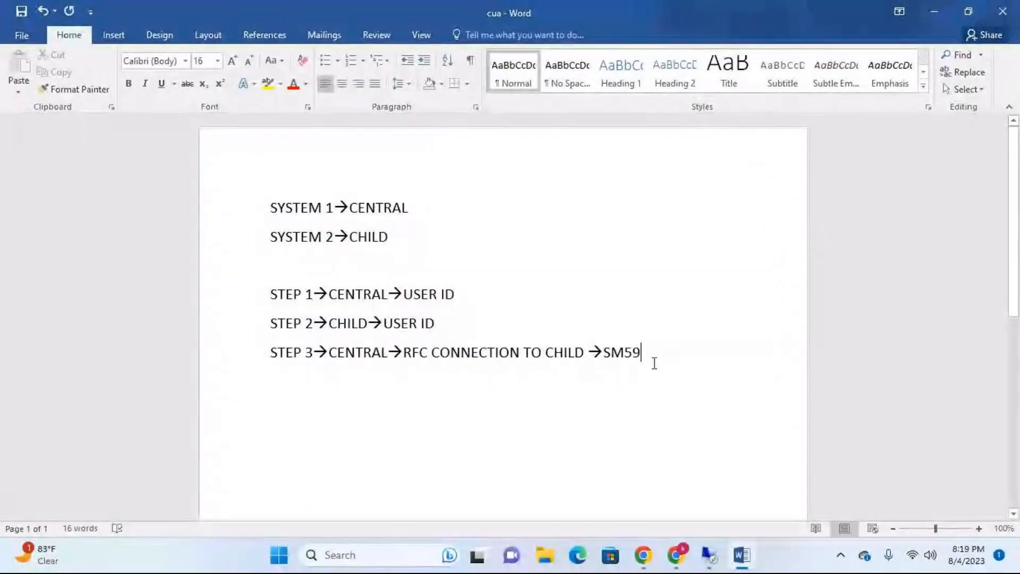
key("Return")
type("st")
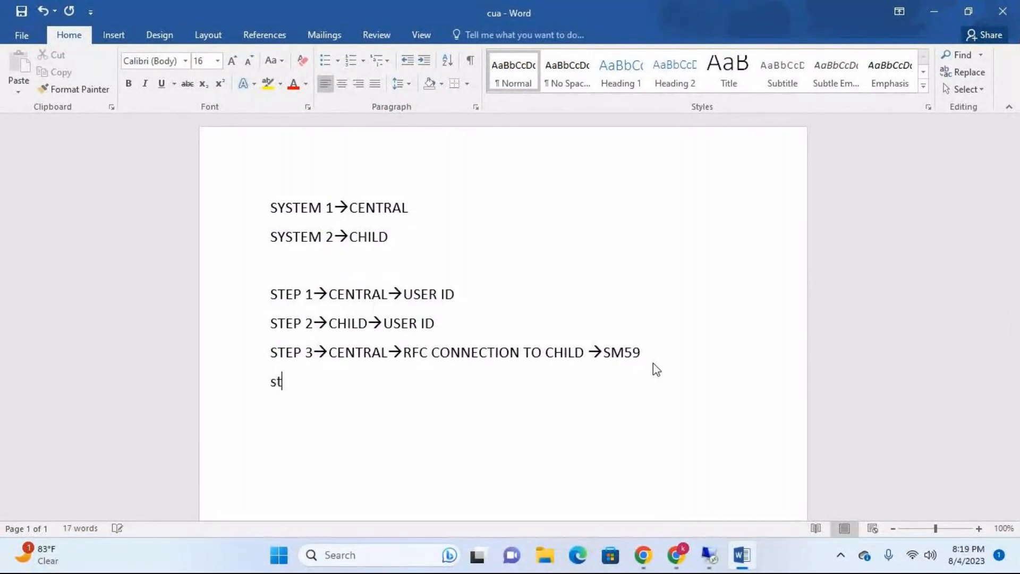
type("ep")
key("BackSpace")
key("BackSpace")
key("BackSpace")
key("BackSpace")
type("STEP ")
type("4-->C")
type("HILD")
type("--")
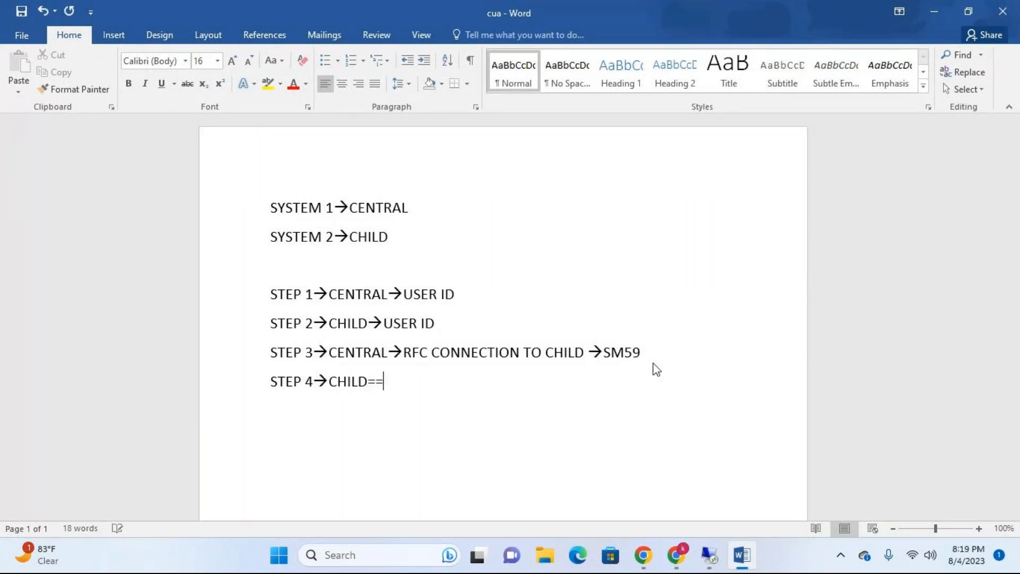
key("BackSpace")
key("BackSpace")
Step: Complete the STEP 4 line with "→RFC CONNECTION TO CENTRAL→SM59"
type("-->RFC C")
type("ONNEC")
type("T")
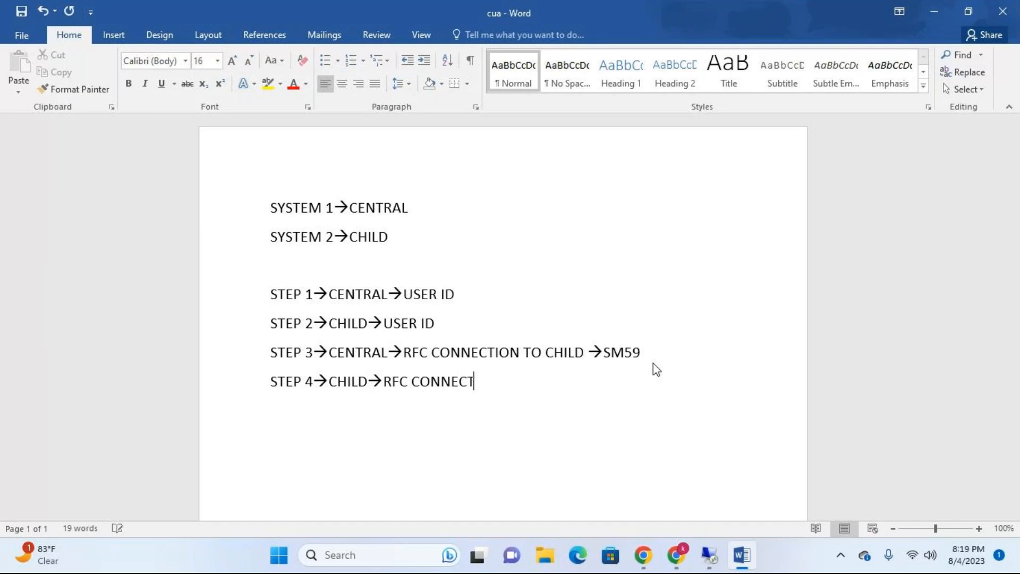
type("ION TO CE")
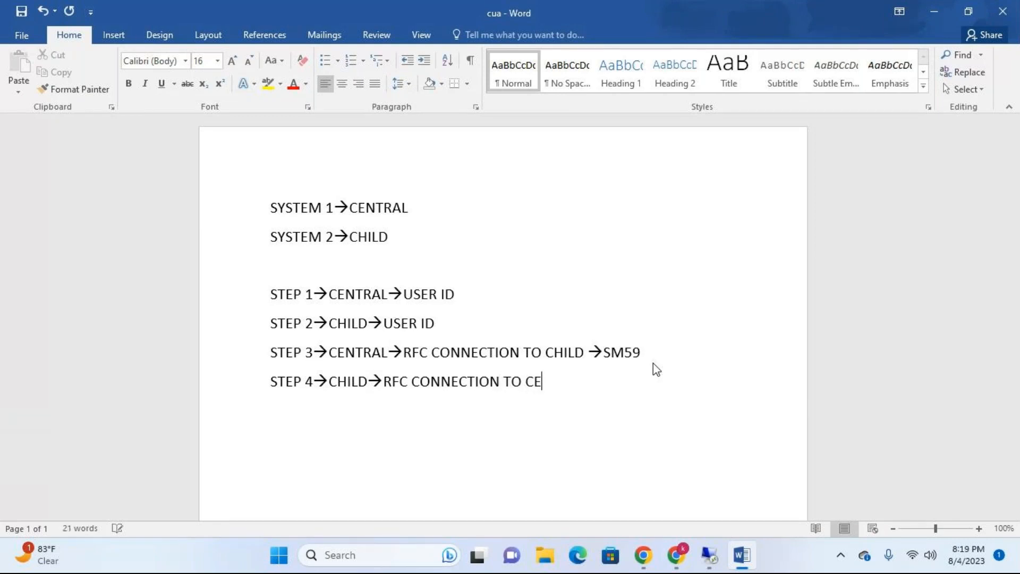
type("NTRAL-->")
type("SM59")
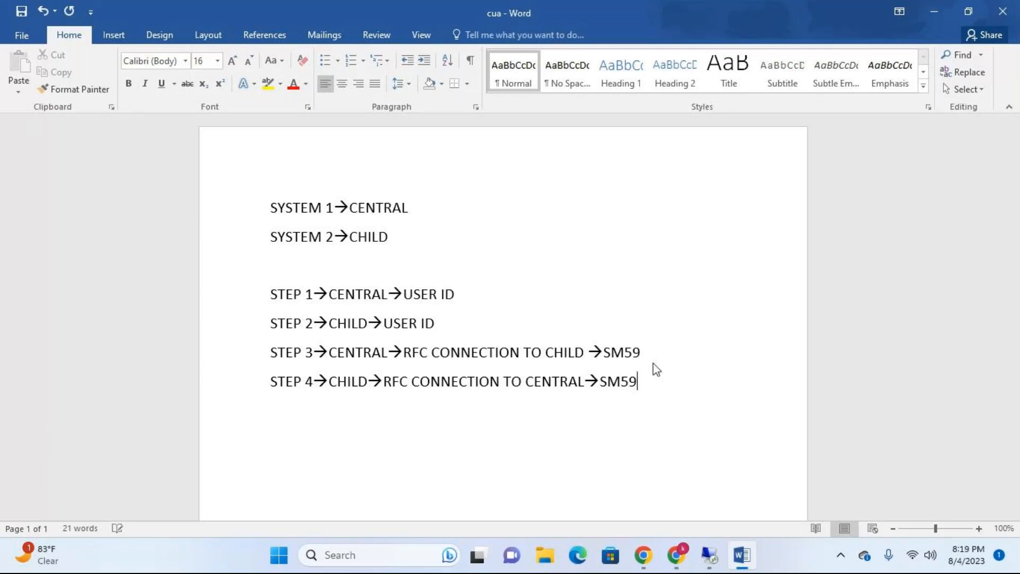
Step: Switch back to the EH7 SAP session and look up client 800's logical system name in transaction SCC4
left_click(712, 556)
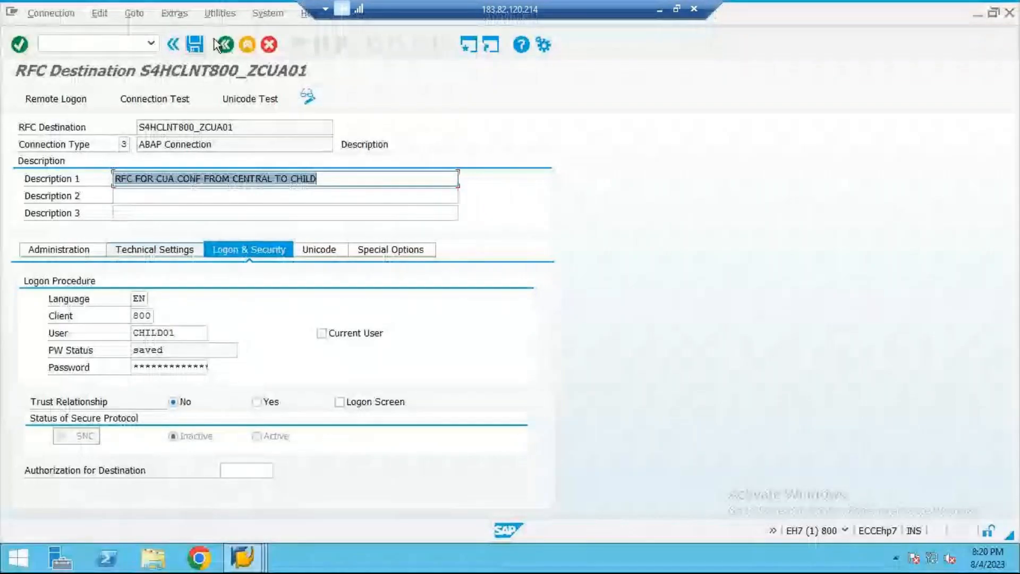
left_click(252, 43)
left_click(252, 44)
left_click(106, 43)
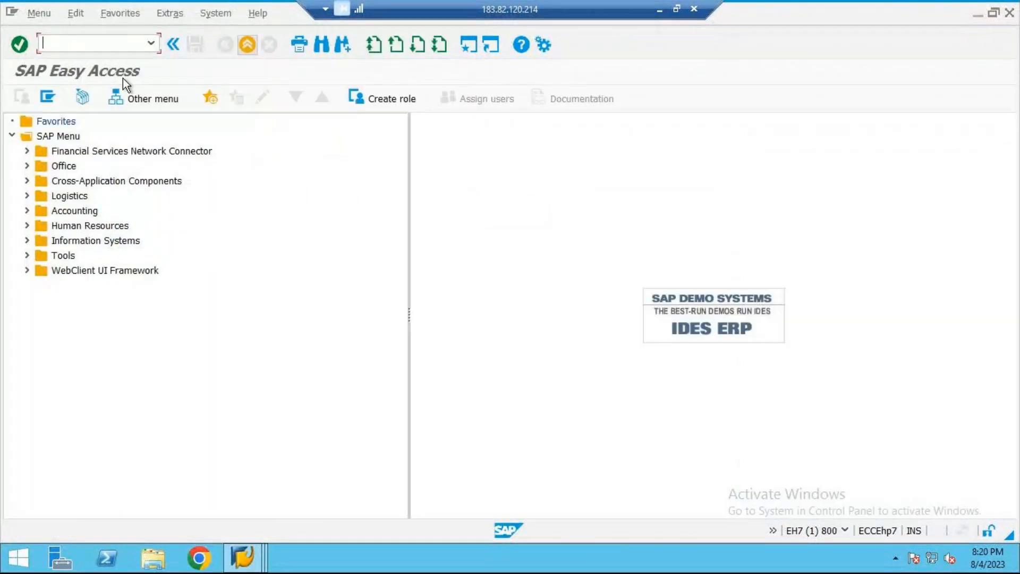
type("scc4")
key("Return")
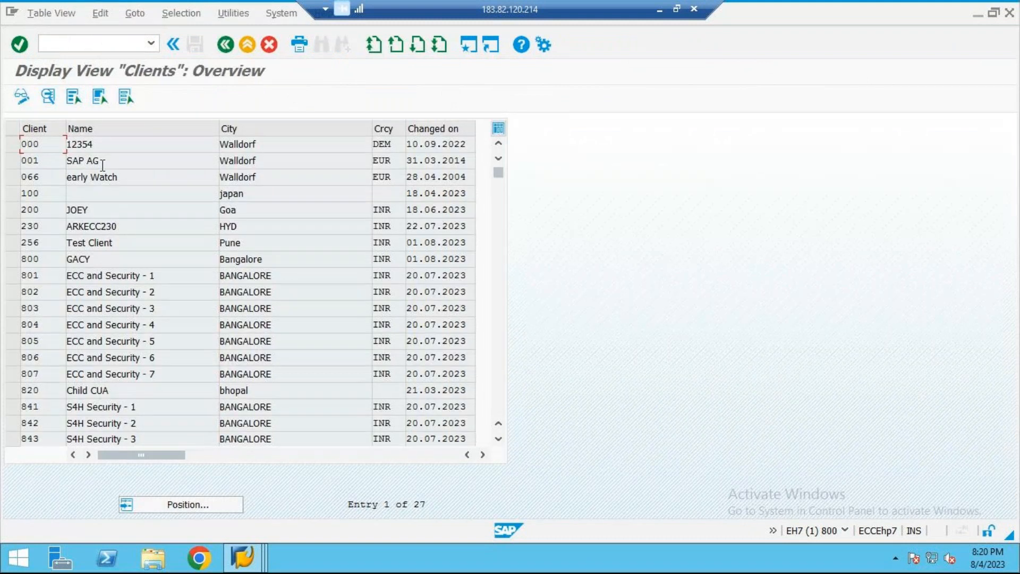
double_click(15, 259)
left_click(194, 177)
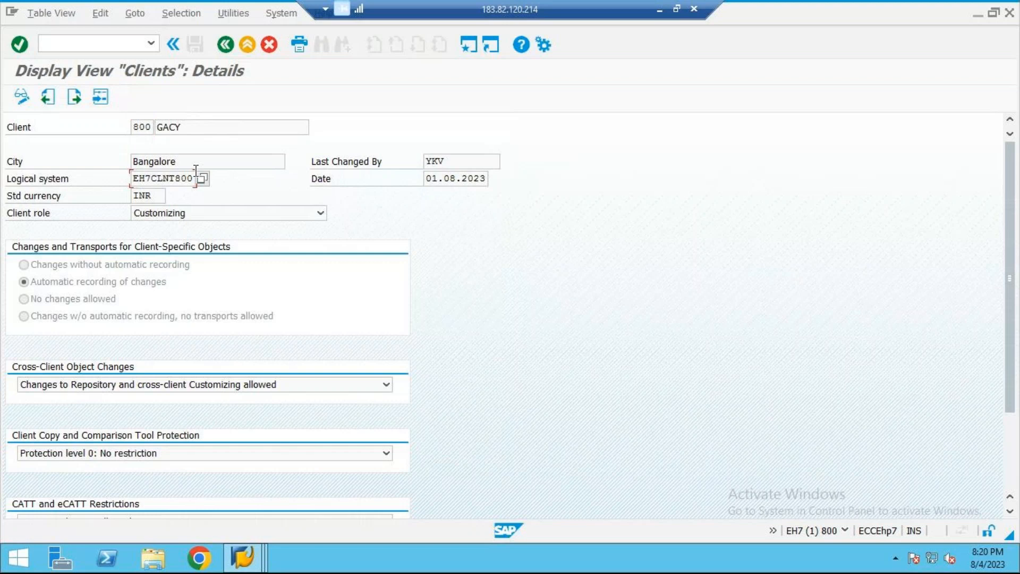
left_click_drag(138, 179, 220, 181)
Step: Switch to the S4H client 800 session, leave user maintenance and open transaction SM59
left_click(242, 557)
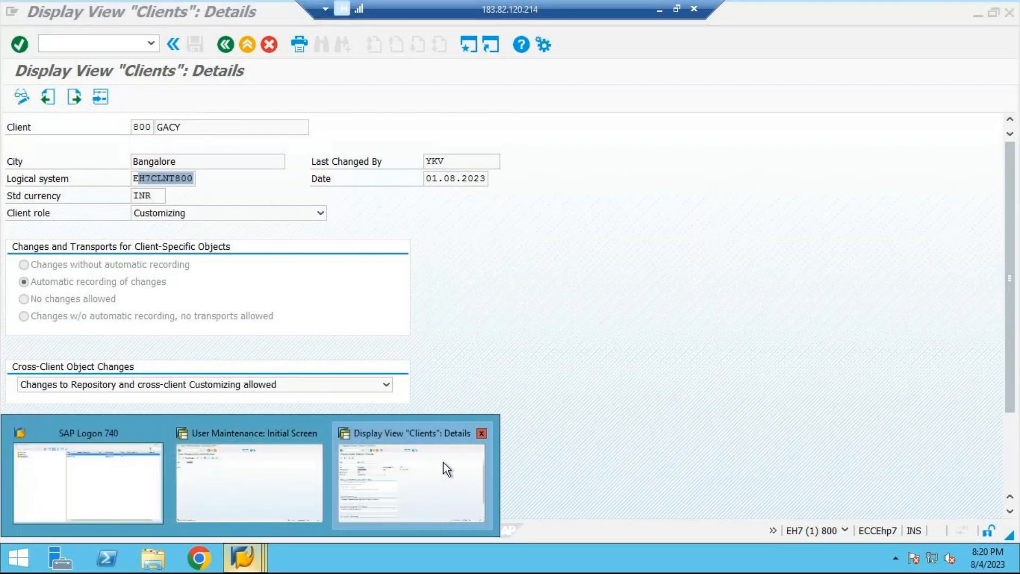
left_click(305, 487)
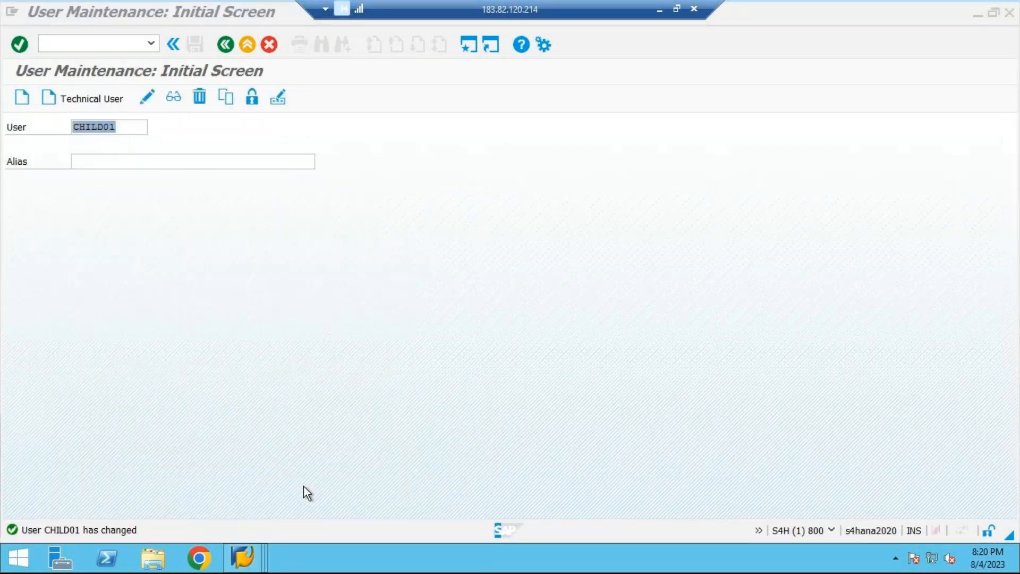
left_click(242, 46)
type("SM59")
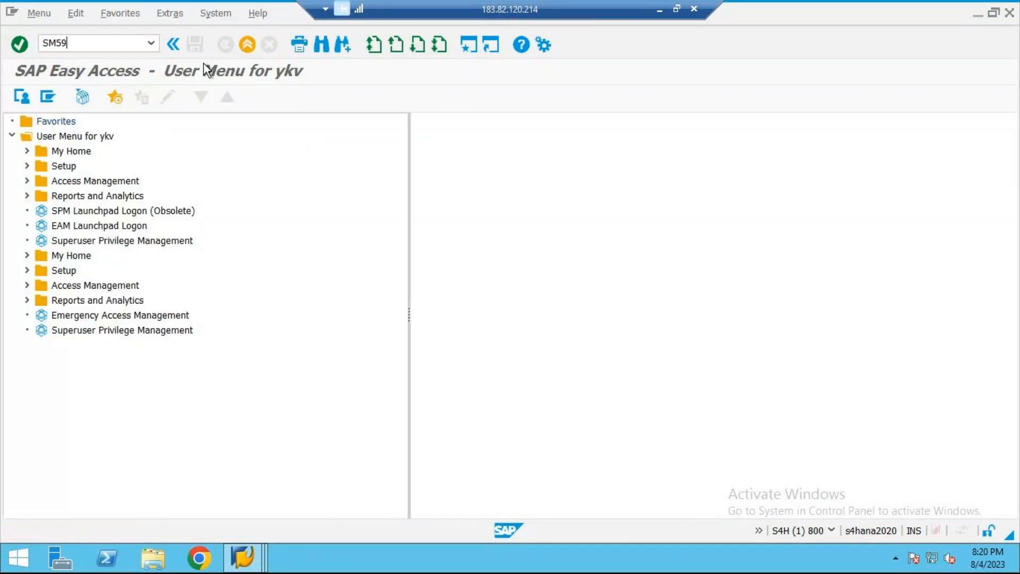
key("Return")
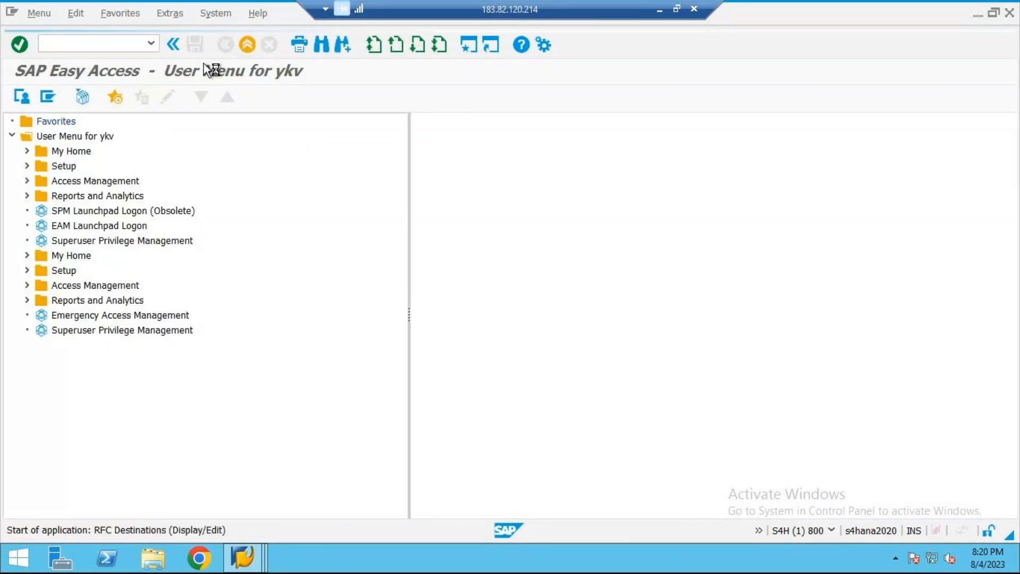
Step: Create the RFC destination EH7CLNT800_ZCUA02 with connection type 3, RFC connection to ABAP system
left_click(37, 163)
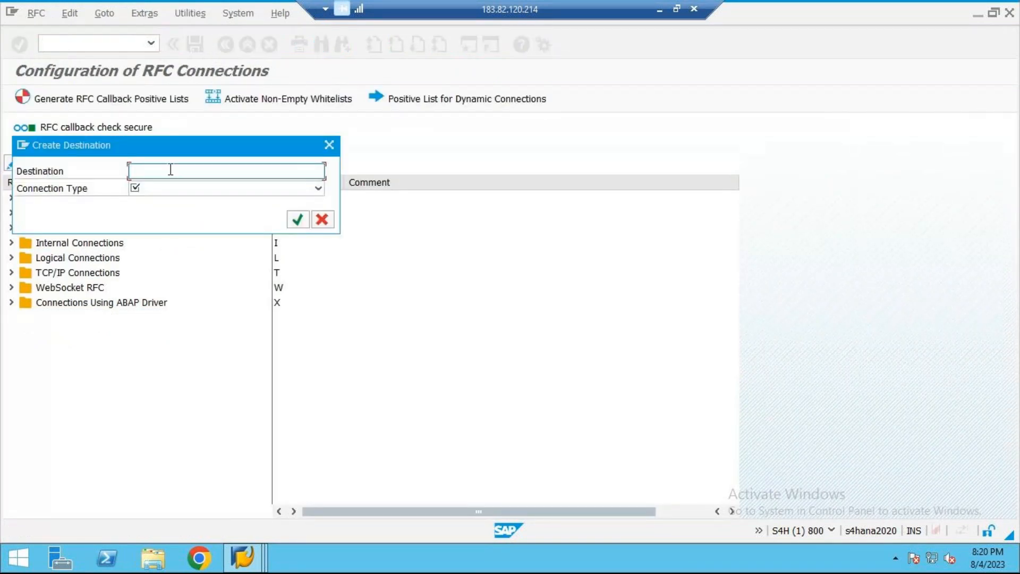
type("EH7CLN")
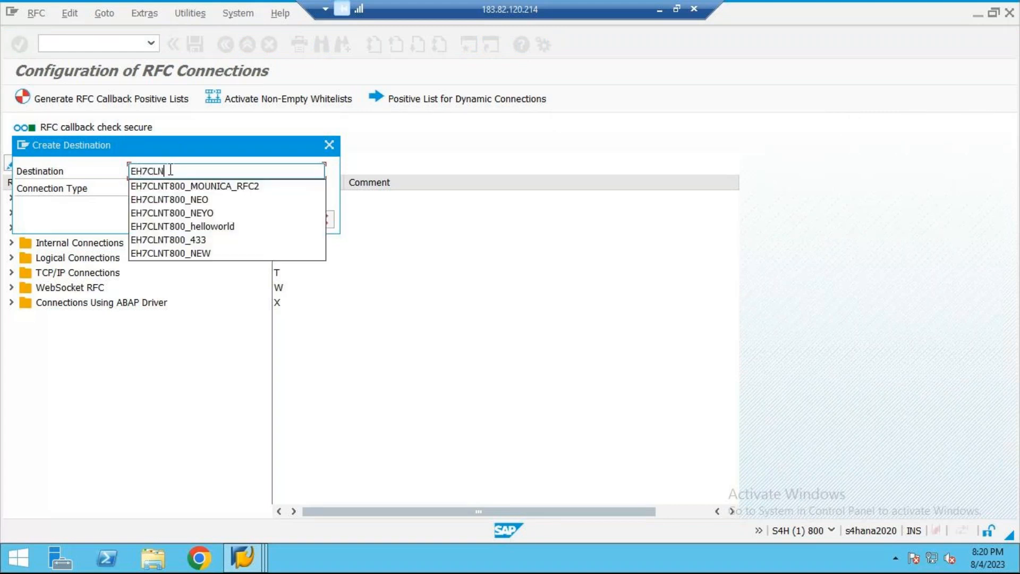
type("T800")
type("_Z")
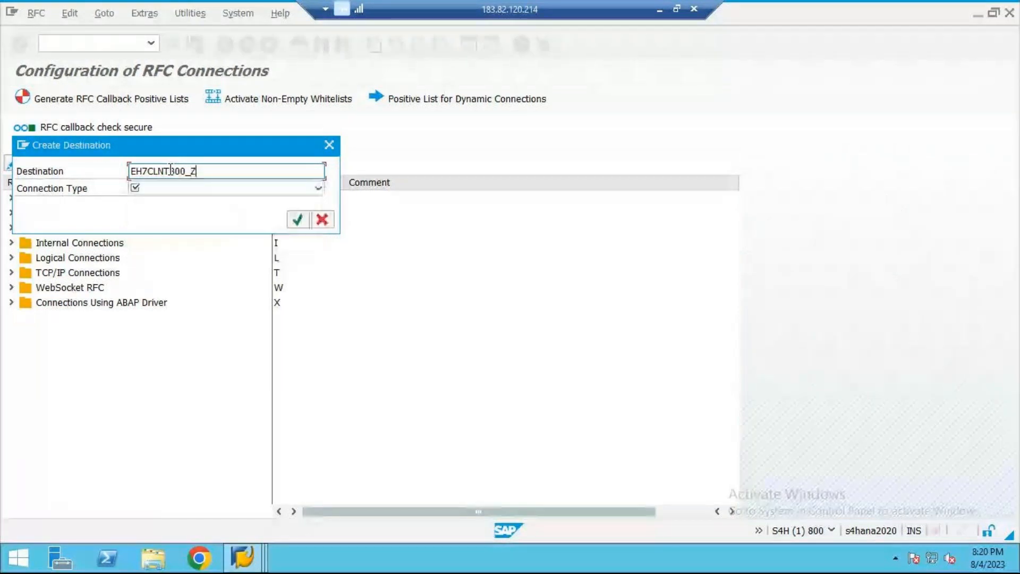
type("CUA02")
key("Tab")
left_click(318, 188)
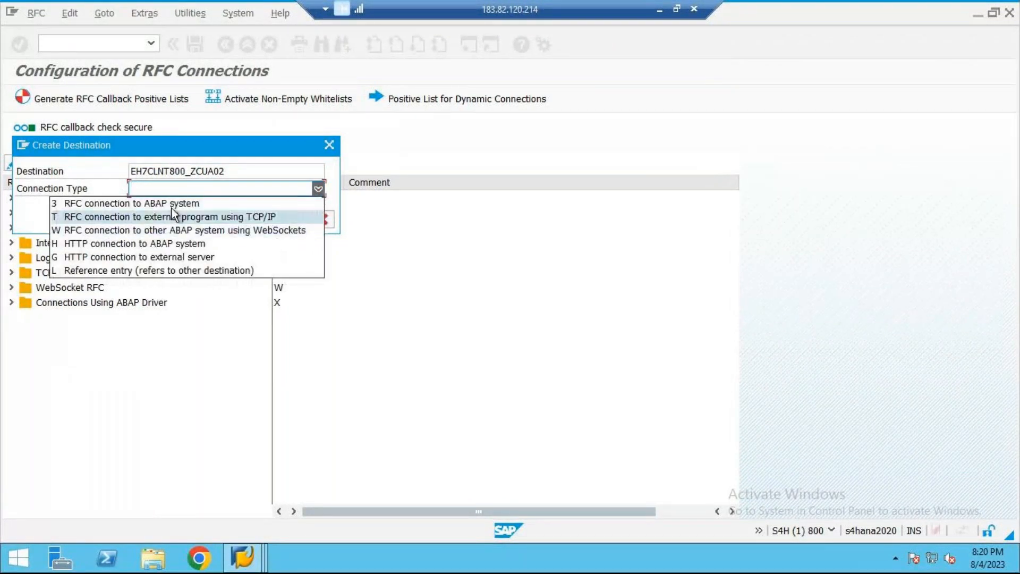
left_click(171, 208)
left_click(299, 220)
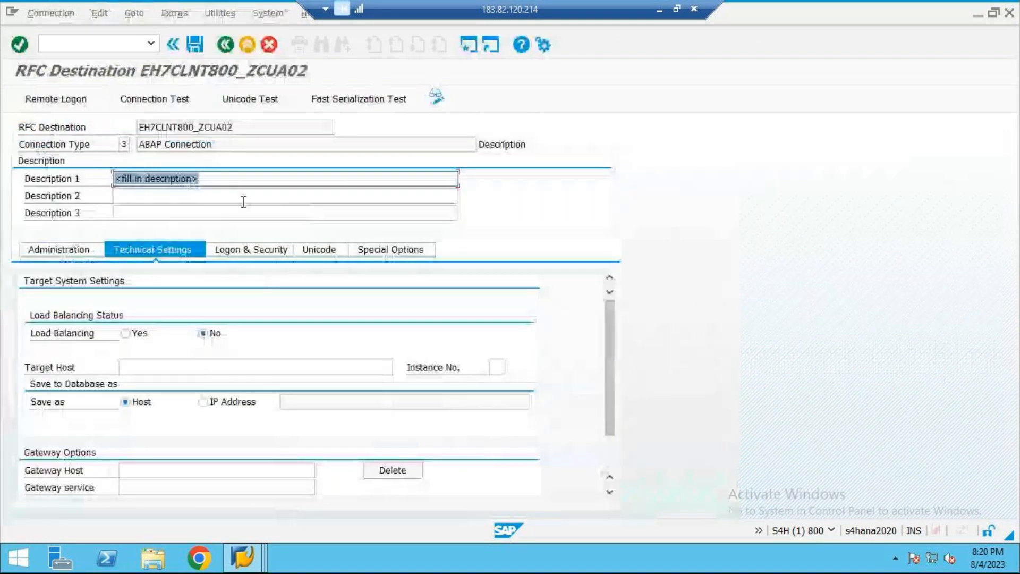
Step: Set the first description line of EH7CLNT800_ZCUA02 to "RFC CONNECTION FOR CUA 02 FROM CHILD TO CENTRAL"
key("Delete")
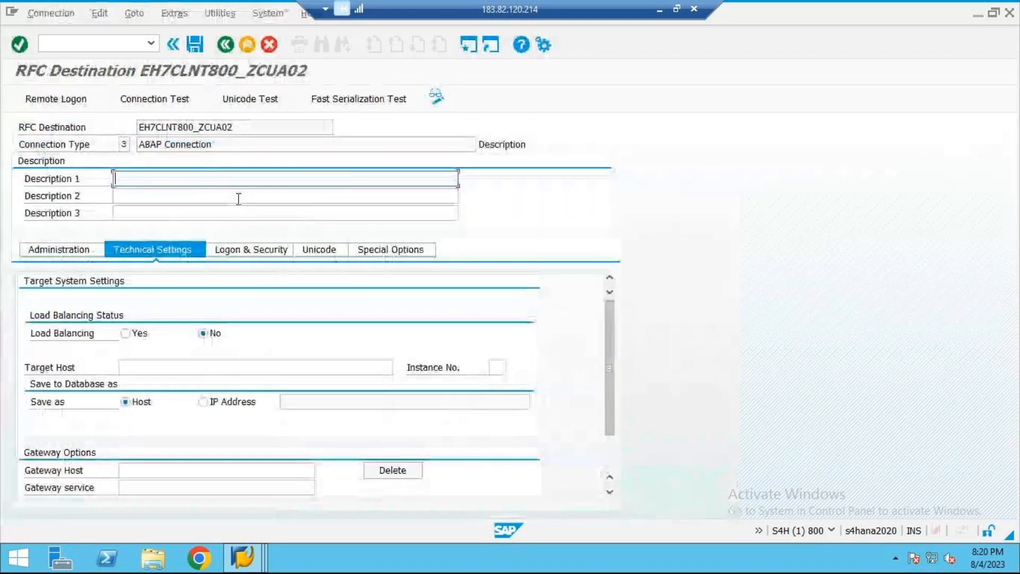
type("RFC ")
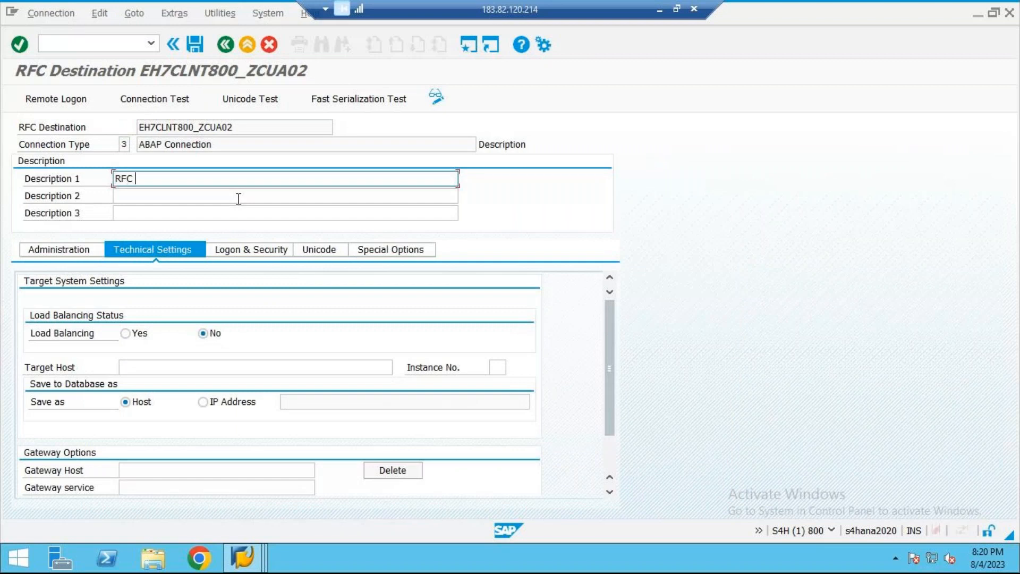
type("CONNECTION FOR CUA ")
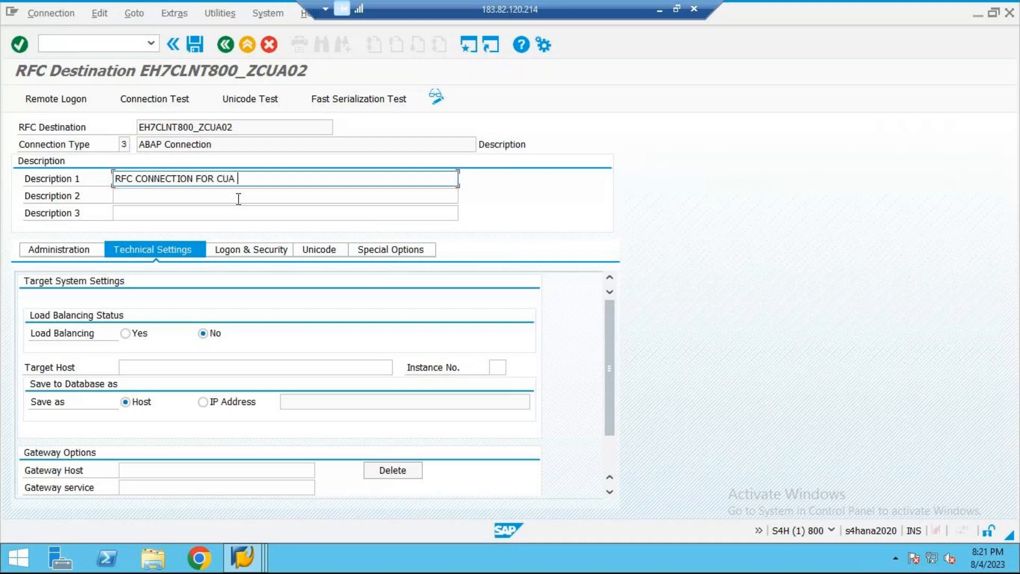
type("02 FROM CHILD TO CENTRAL")
key("ctrl+a")
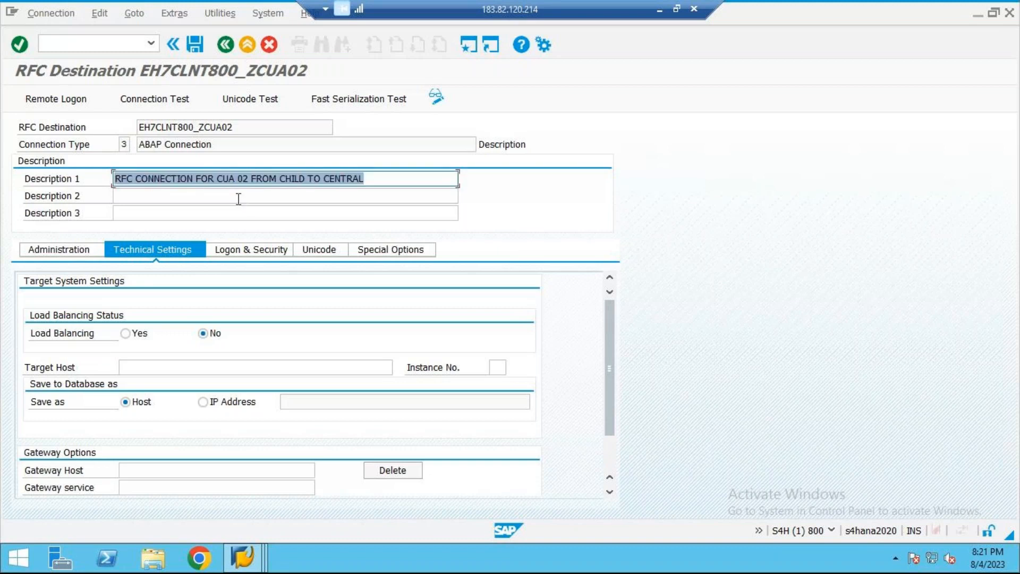
Step: Look up the server address and instance number of the S4grc ecc connection in SAP Logon and return to the RFC destination
left_click(122, 367)
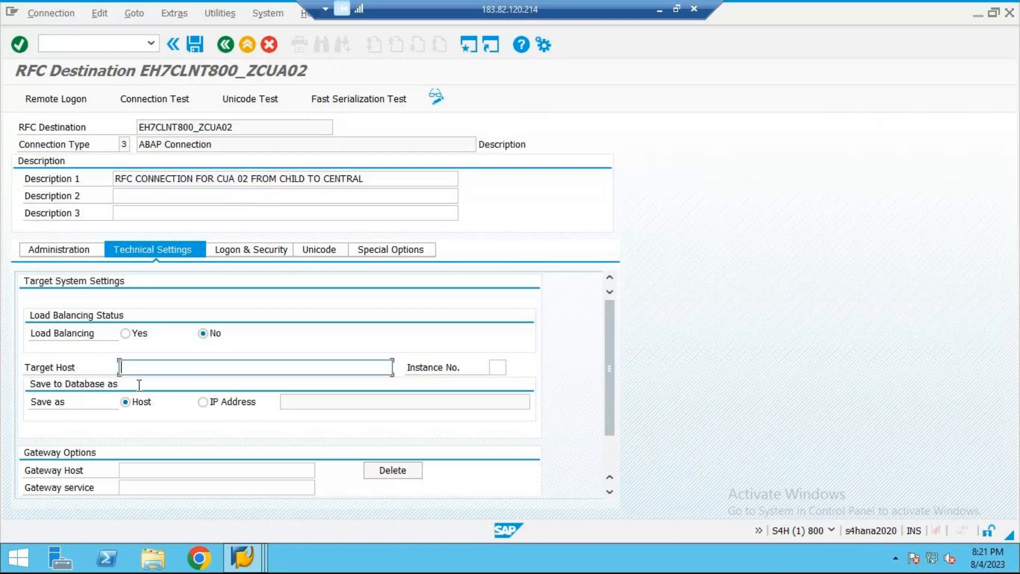
mouse_move(258, 558)
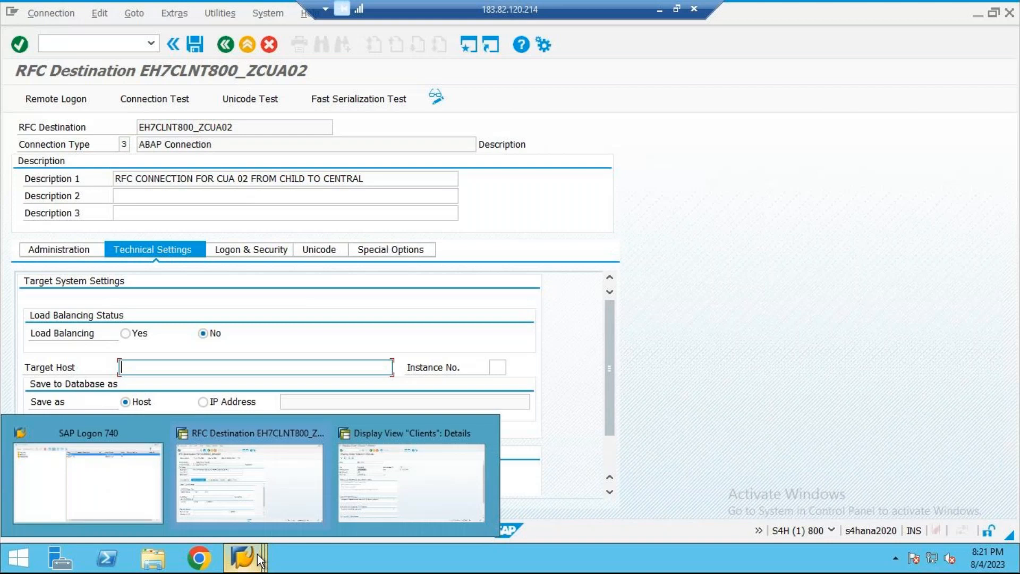
left_click(133, 500)
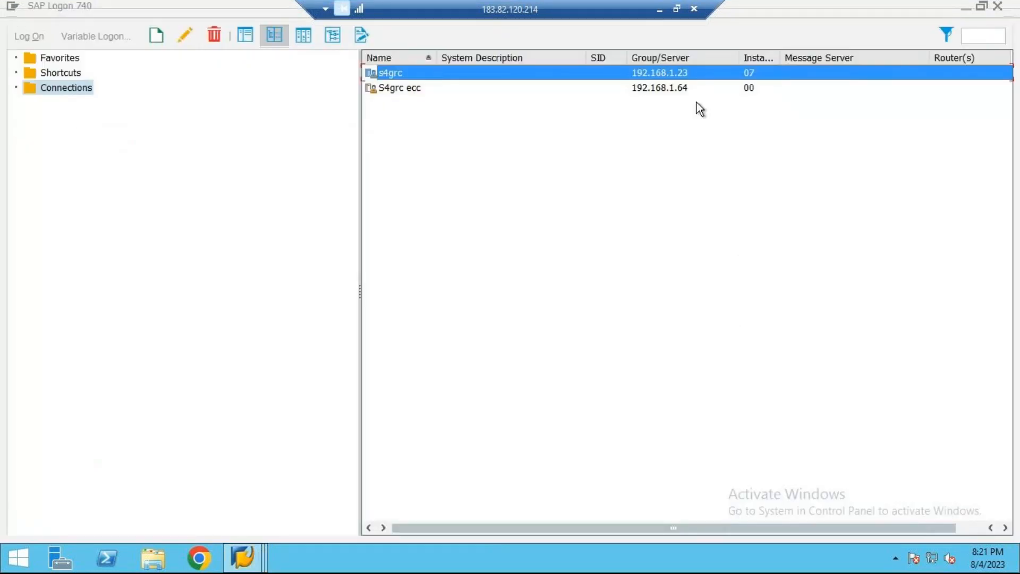
left_click(699, 87)
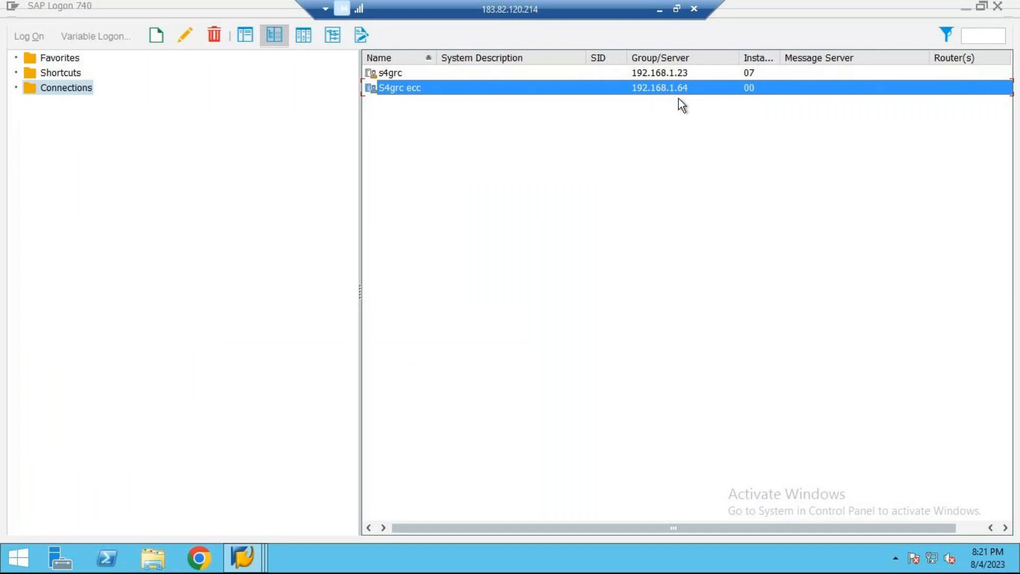
left_click(243, 557)
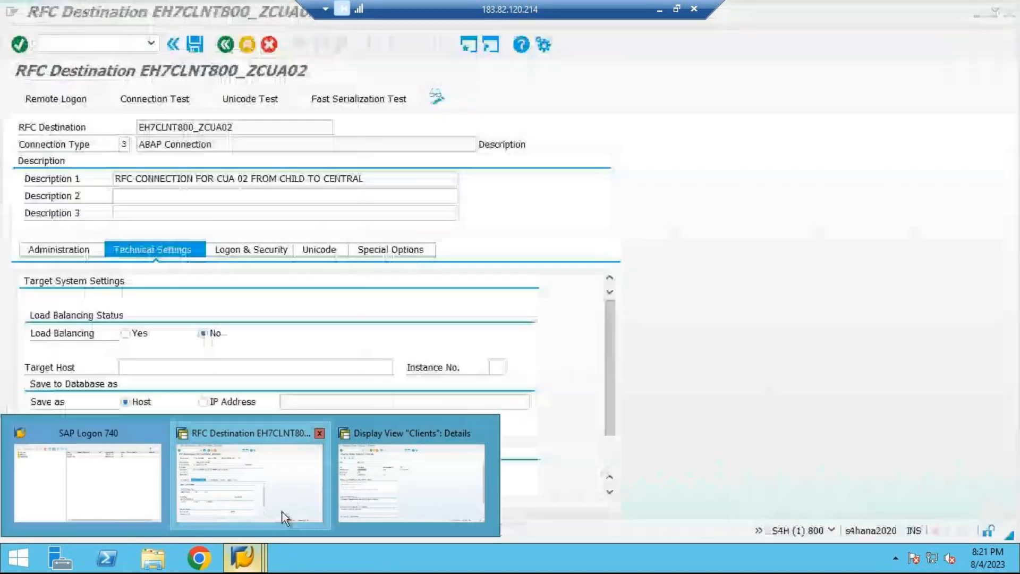
left_click(282, 512)
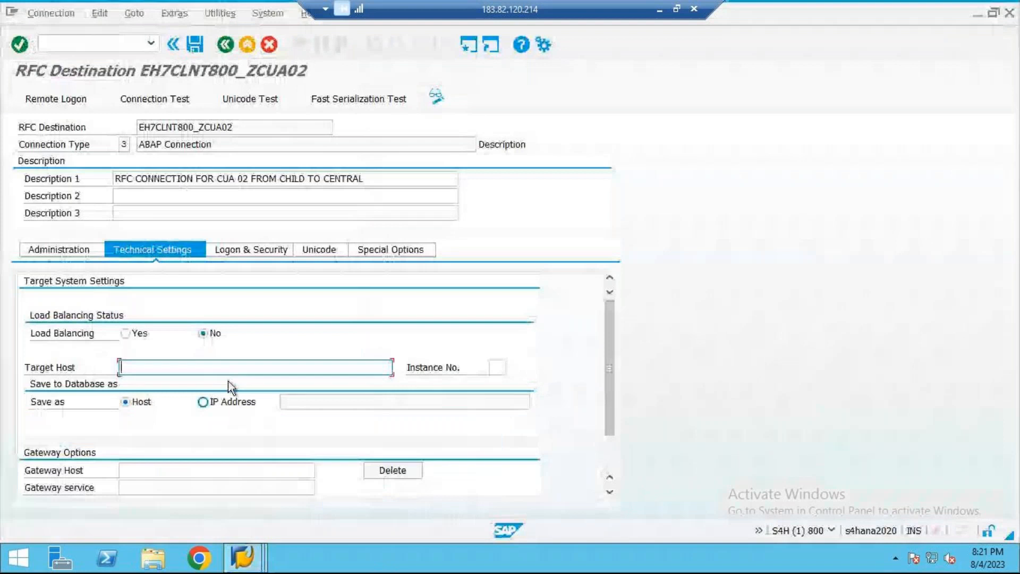
Step: Set the target host of EH7CLNT800_ZCUA02 to 192.168.1.64 and its instance number to 00
type("192.1")
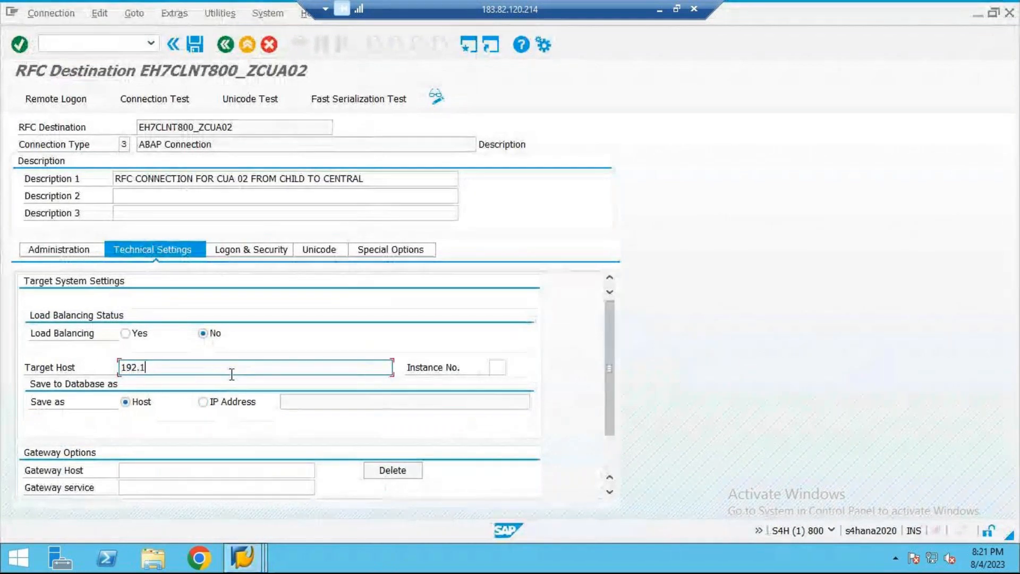
type("68.1.64")
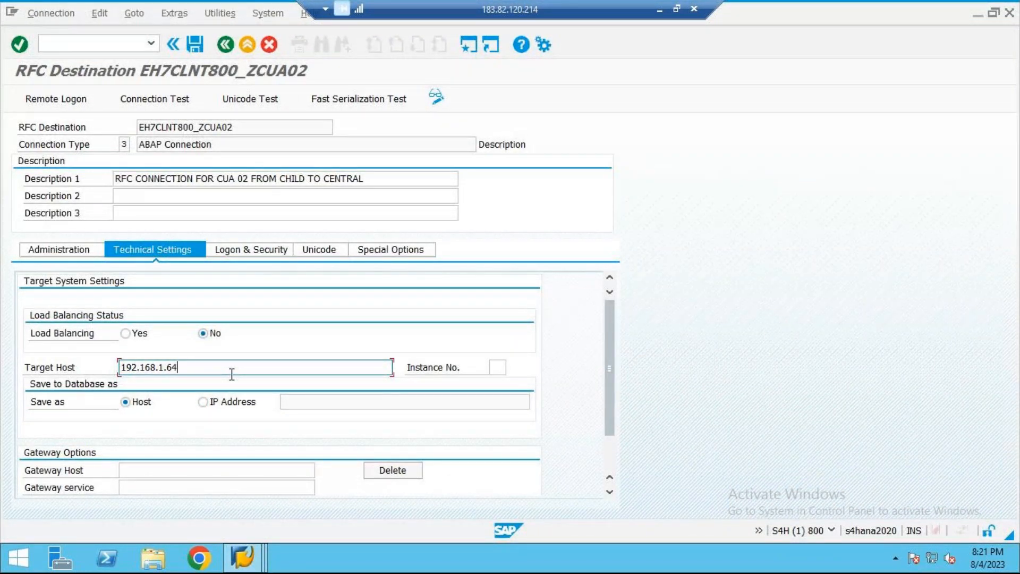
key("Tab")
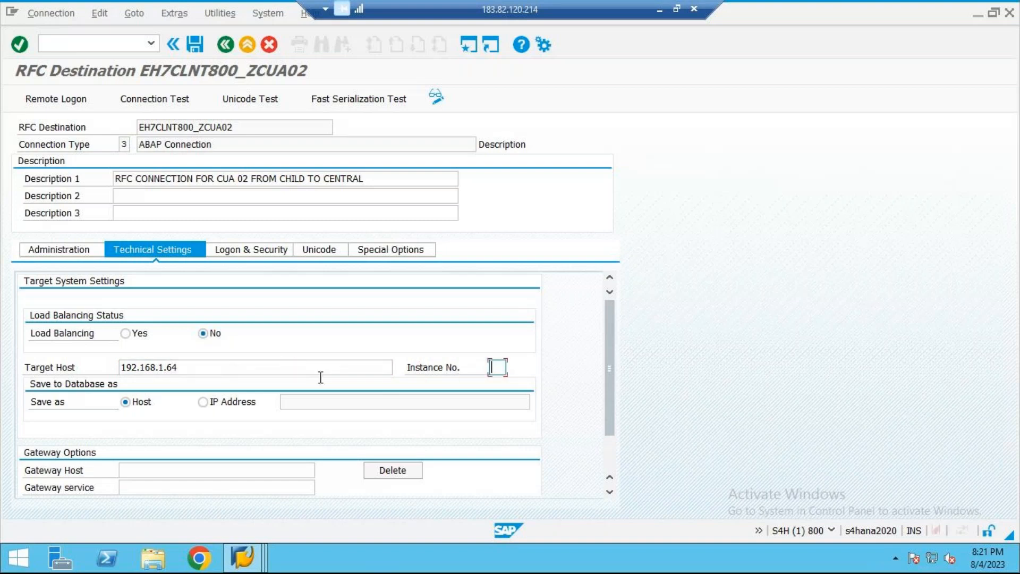
type("00")
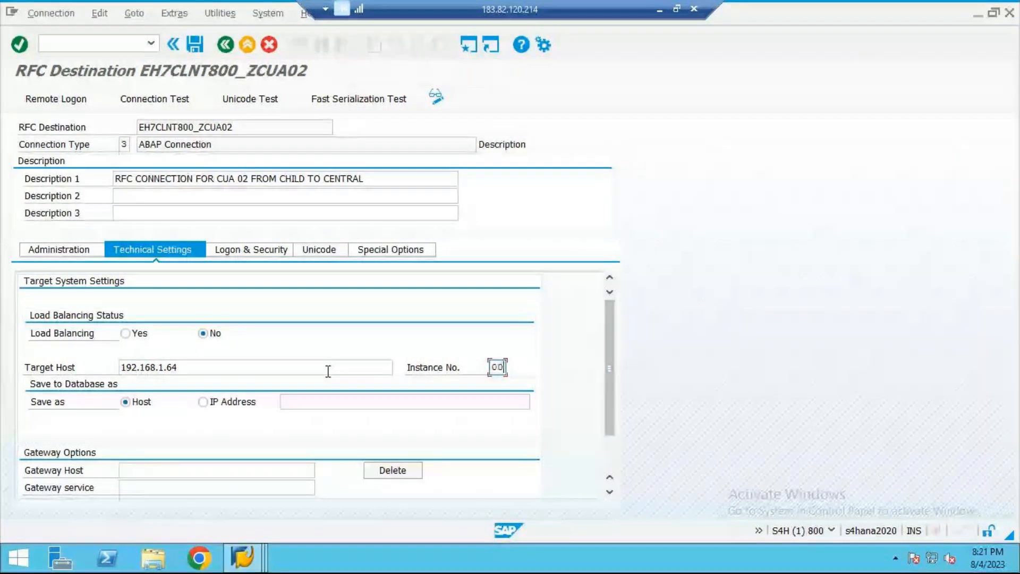
key("Return")
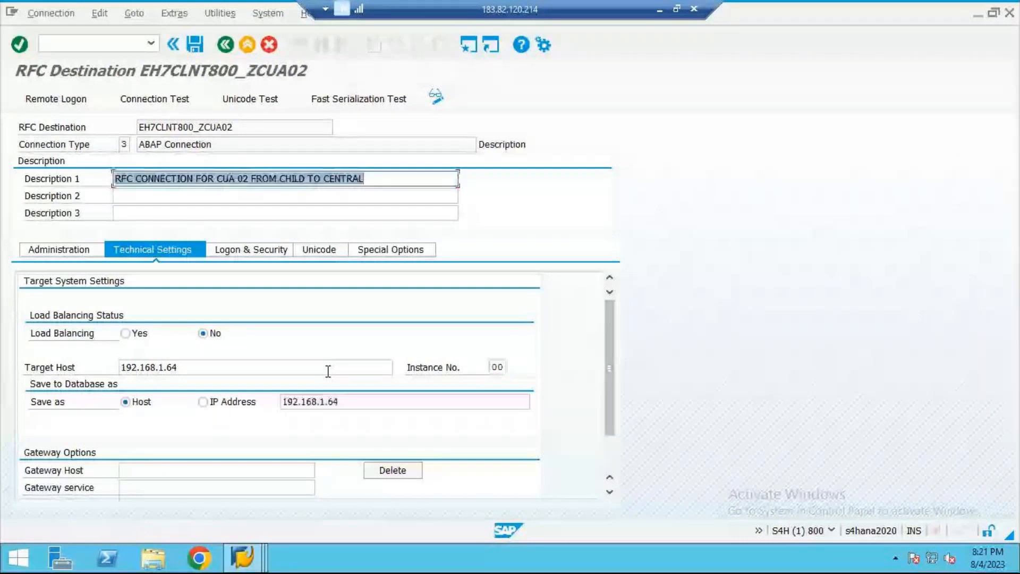
Step: Set the logon procedure of EH7CLNT800_ZCUA02 to language EN, client 800 and user CENTRAL01
left_click(260, 252)
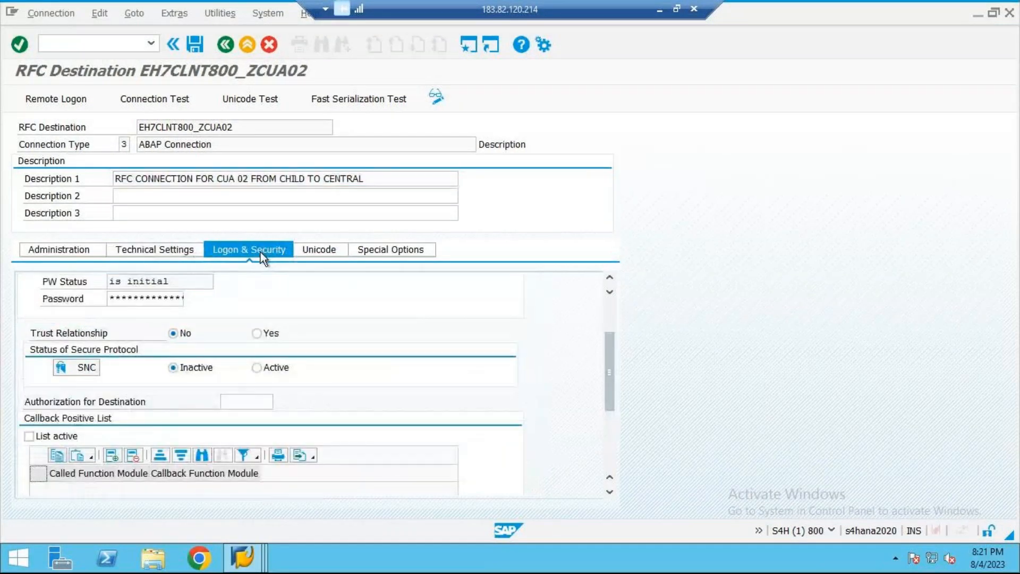
scroll(313, 377, "up", 3)
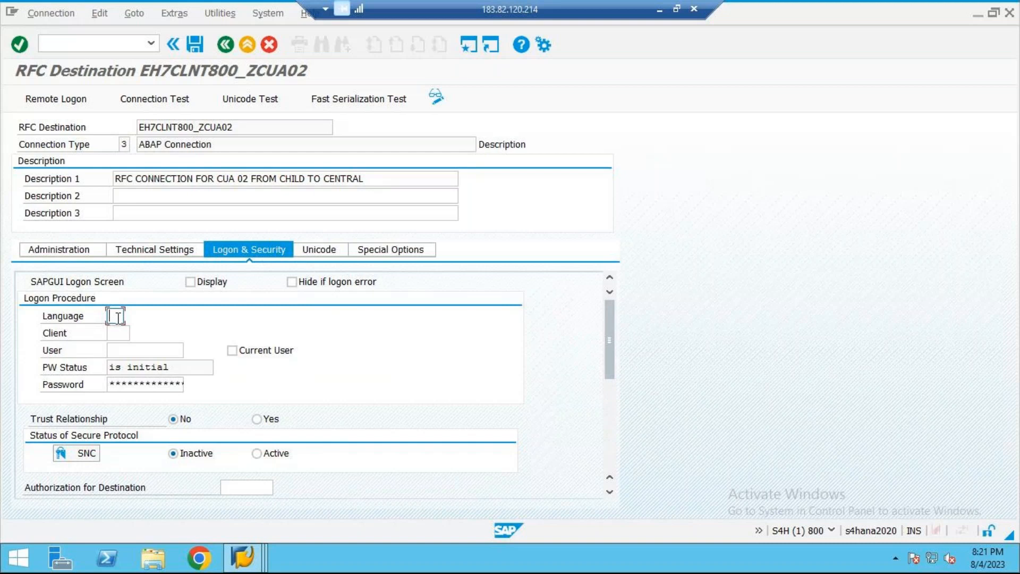
type("EN")
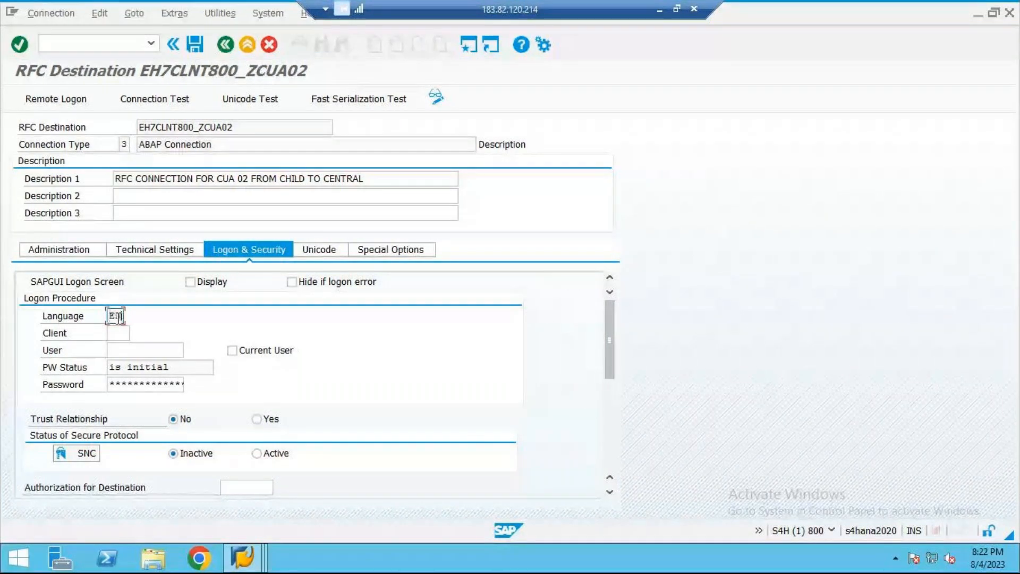
key("Tab")
type("800")
key("Tab")
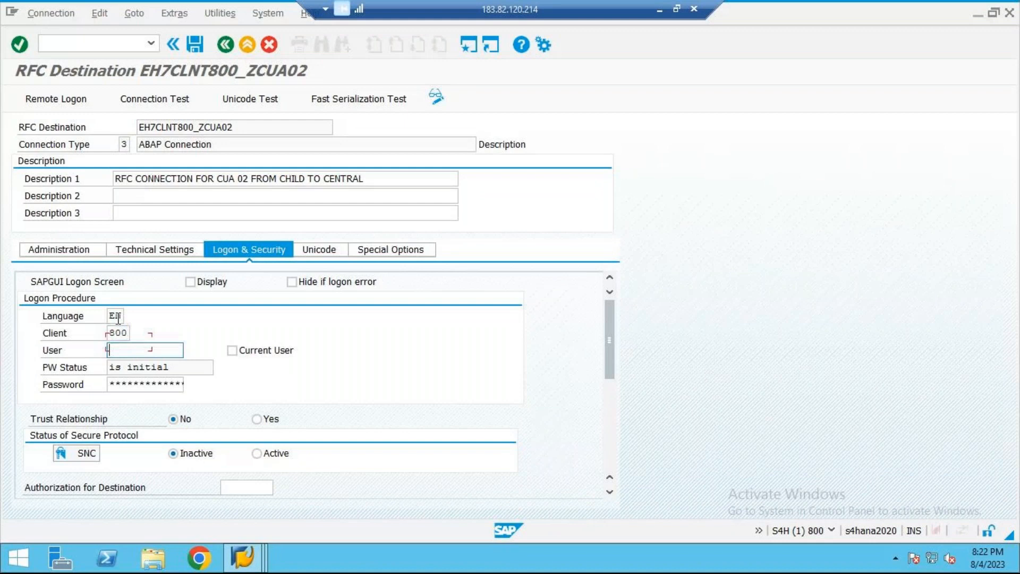
type("CENTRAL")
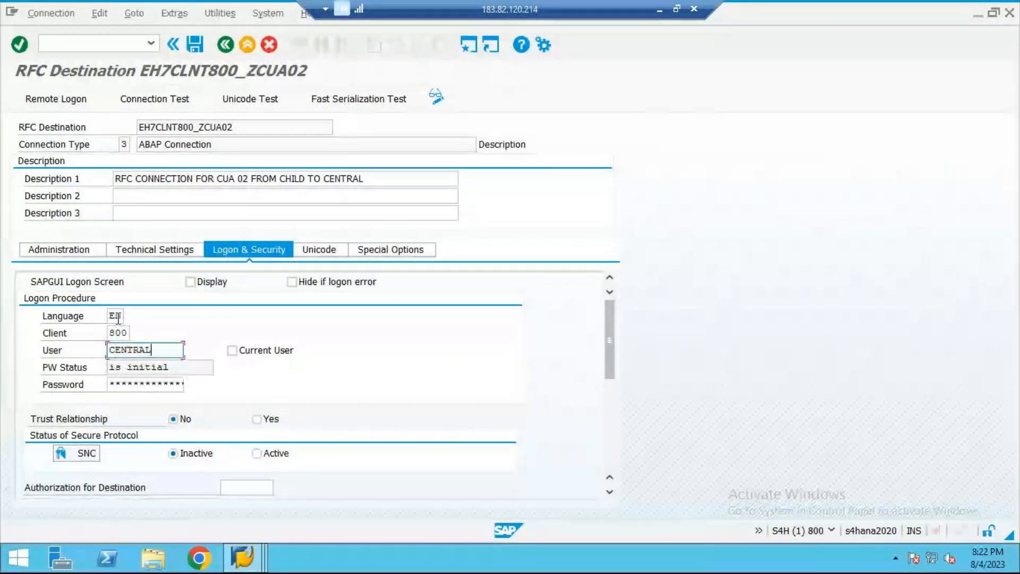
type("01")
Step: Enter the logon user's password for EH7CLNT800_ZCUA02 and save the RFC destination
key("Tab")
key("Tab")
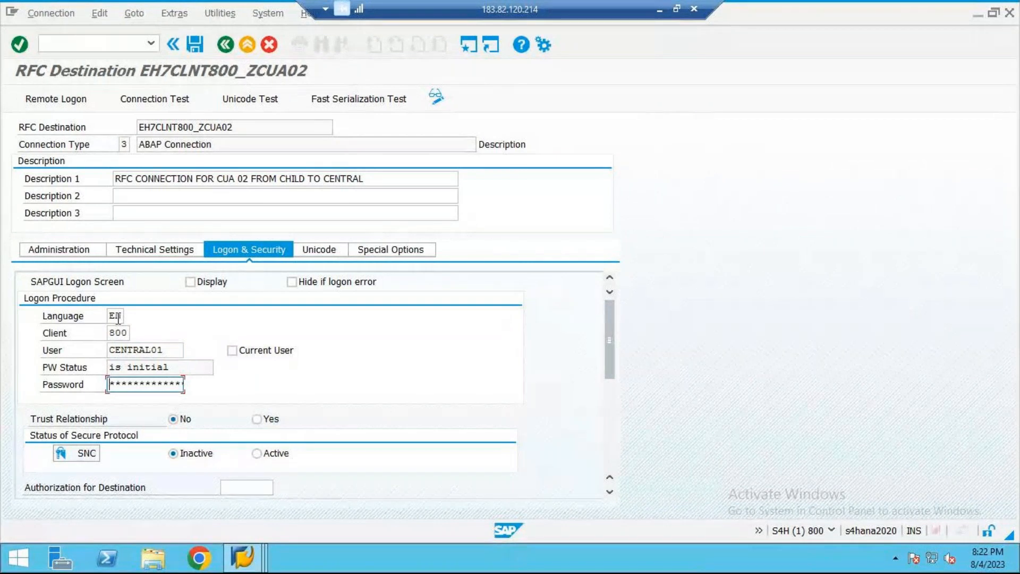
type("**********")
left_click(193, 40)
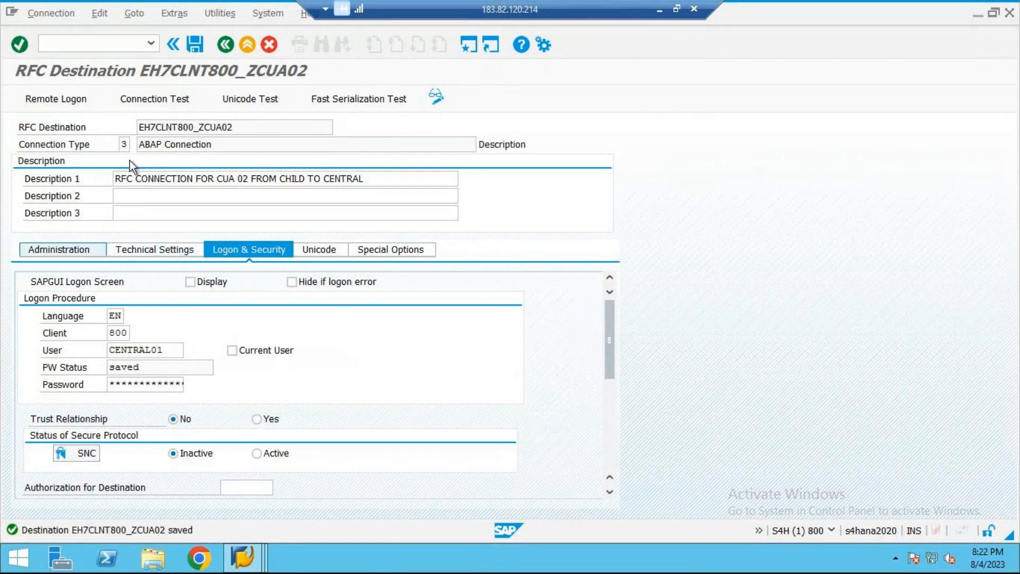
Step: Run the connection test for EH7CLNT800_ZCUA02 and return to the destination's settings
left_click(221, 14)
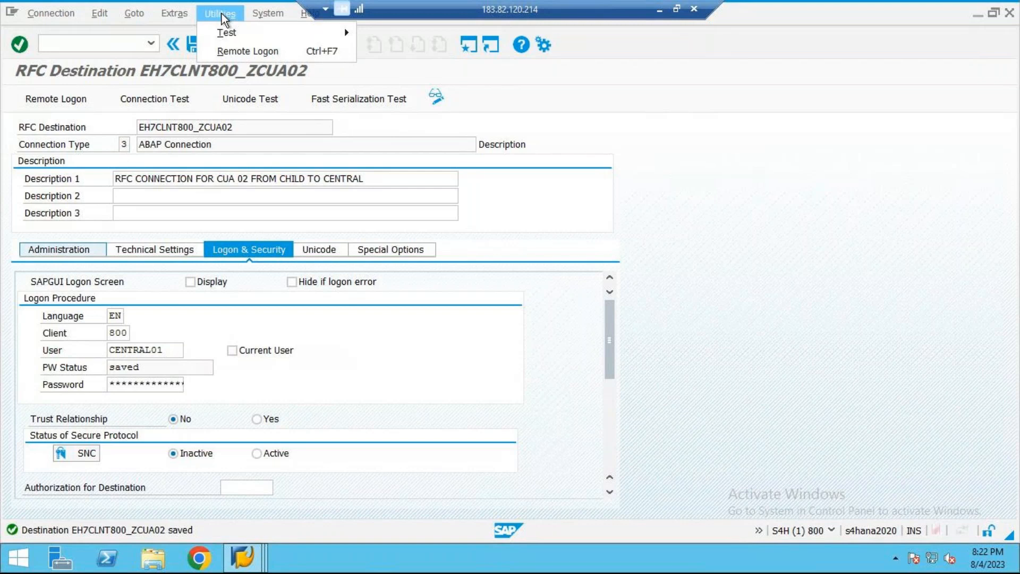
mouse_move(243, 32)
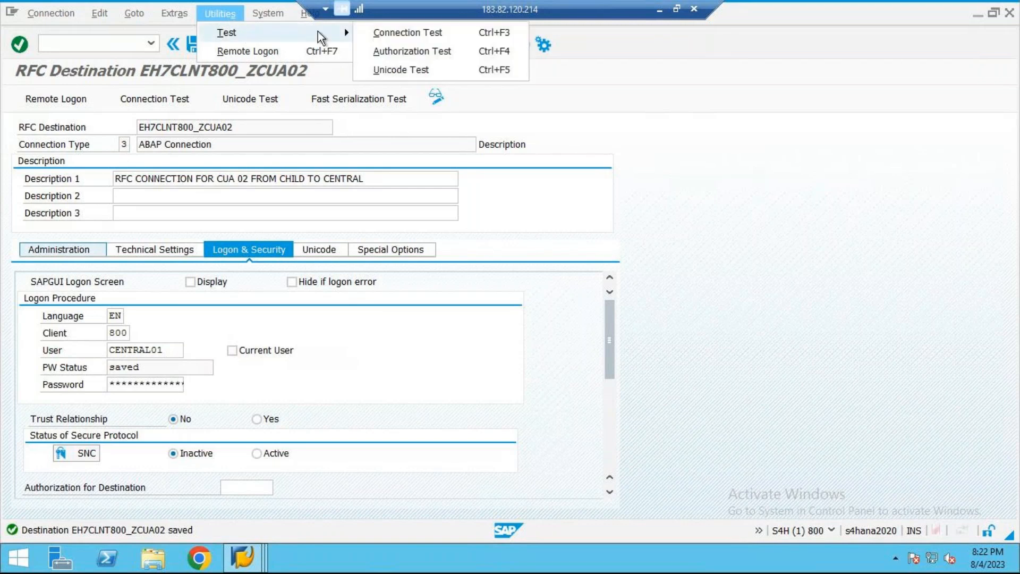
left_click(413, 34)
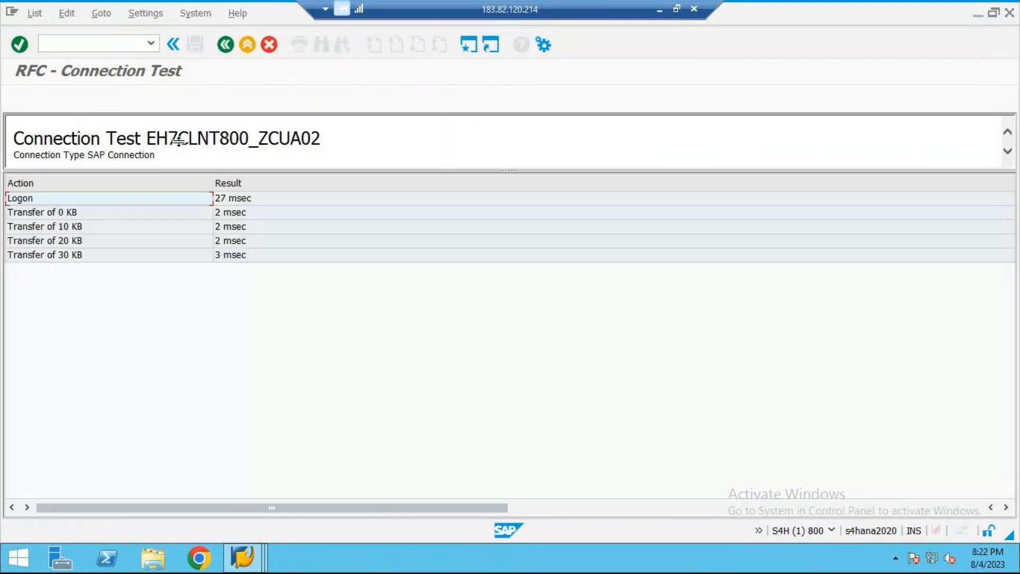
left_click(246, 45)
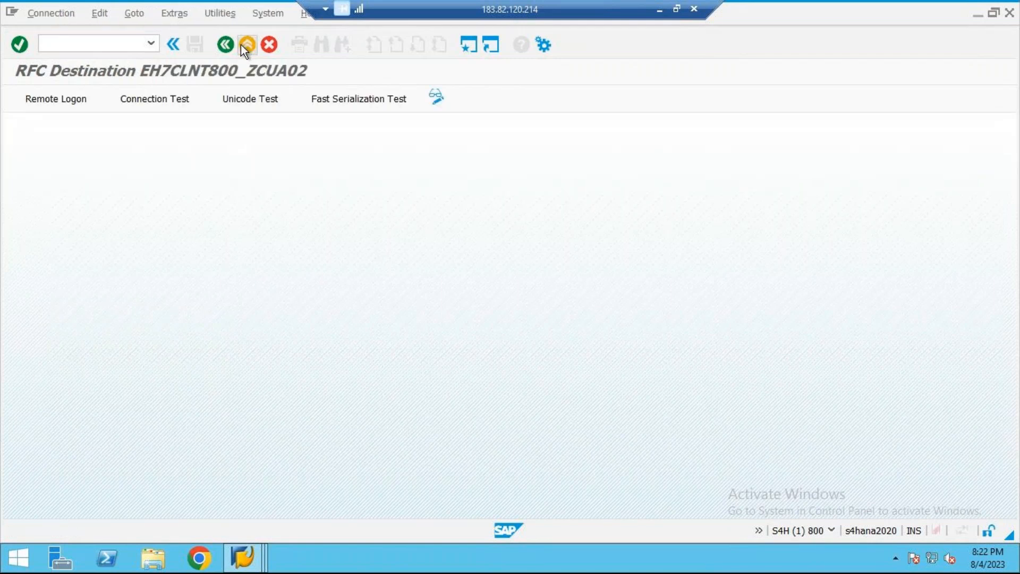
Step: Run the authorization test for EH7CLNT800_ZCUA02 and return to the destination's settings
left_click(220, 14)
mouse_move(255, 33)
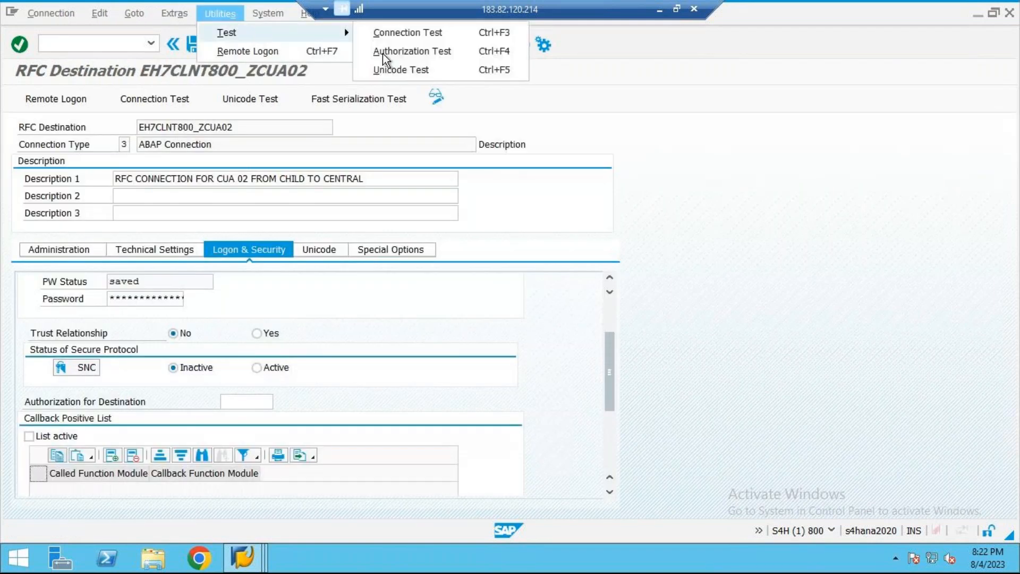
left_click(441, 53)
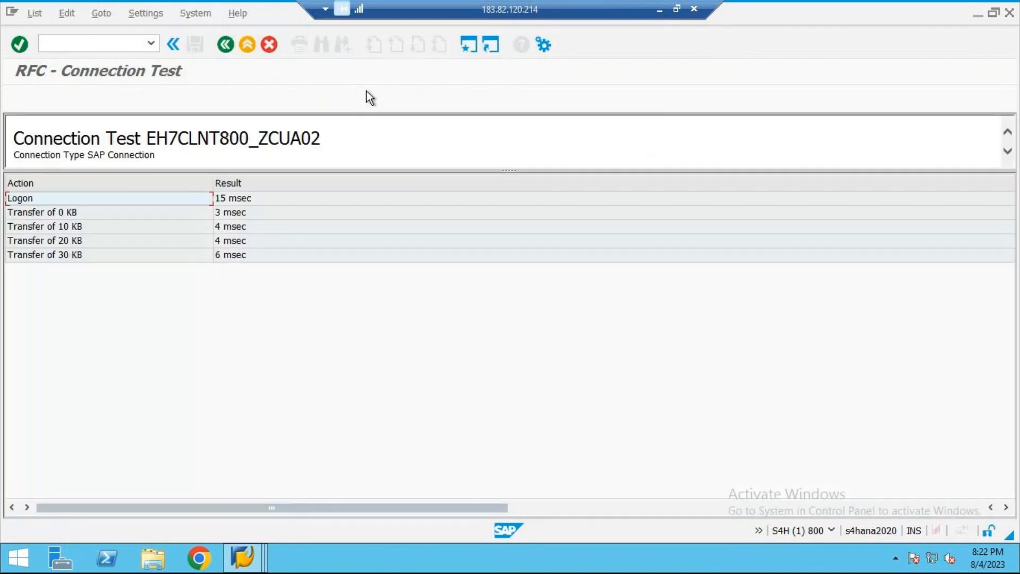
left_click(245, 49)
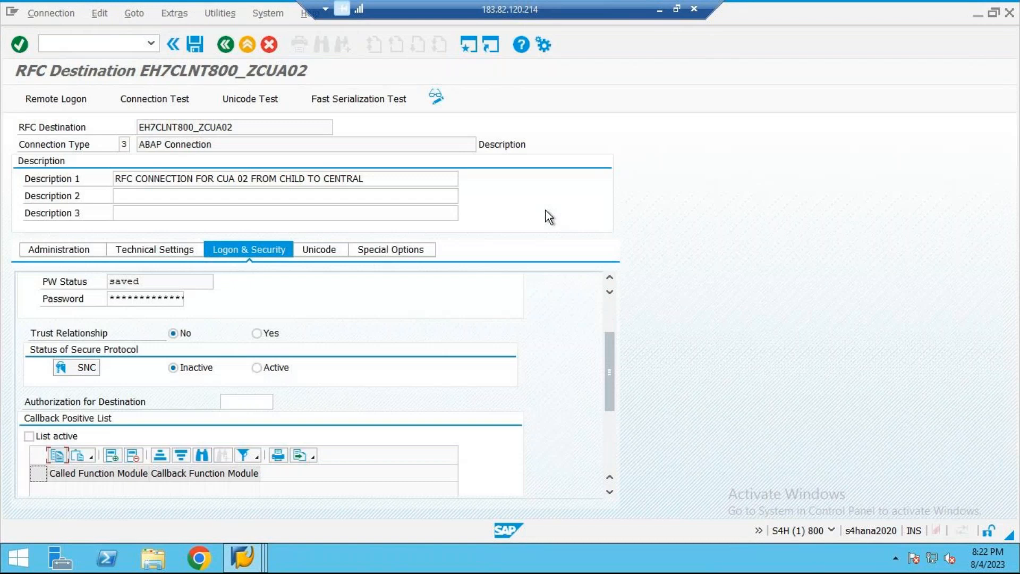
Step: Switch to the cua document in Word and add the line "STEP 5→CENTRAL→DISTRIBUTION MODEL→BD64" below step 4
left_click(660, 10)
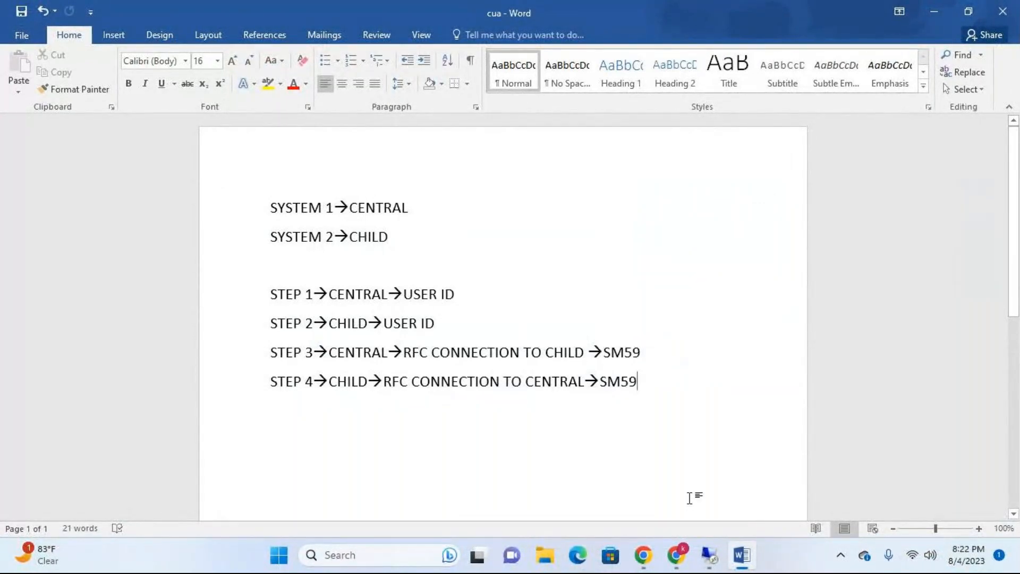
key("Return")
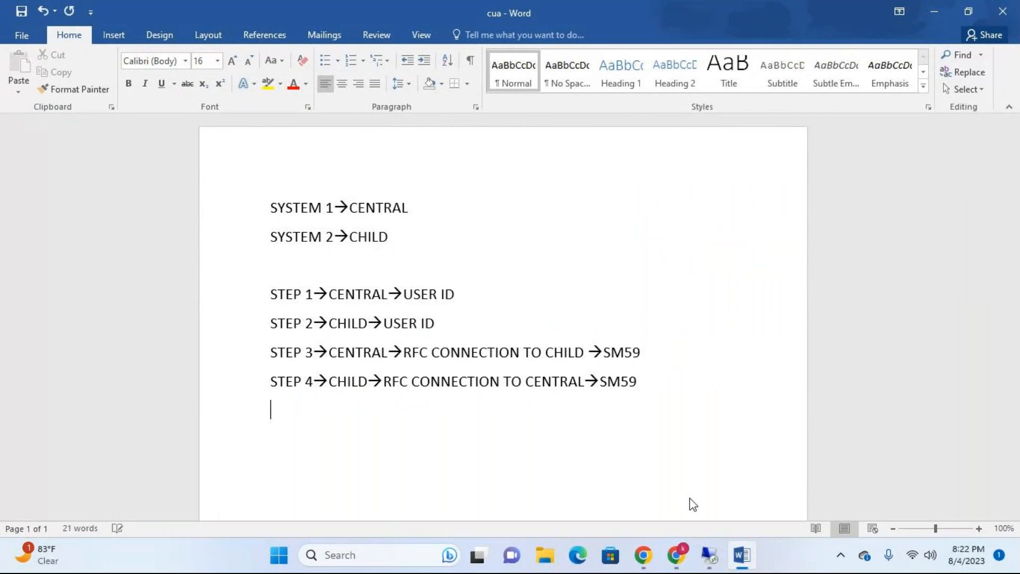
type("STEP 5-->CENTRA")
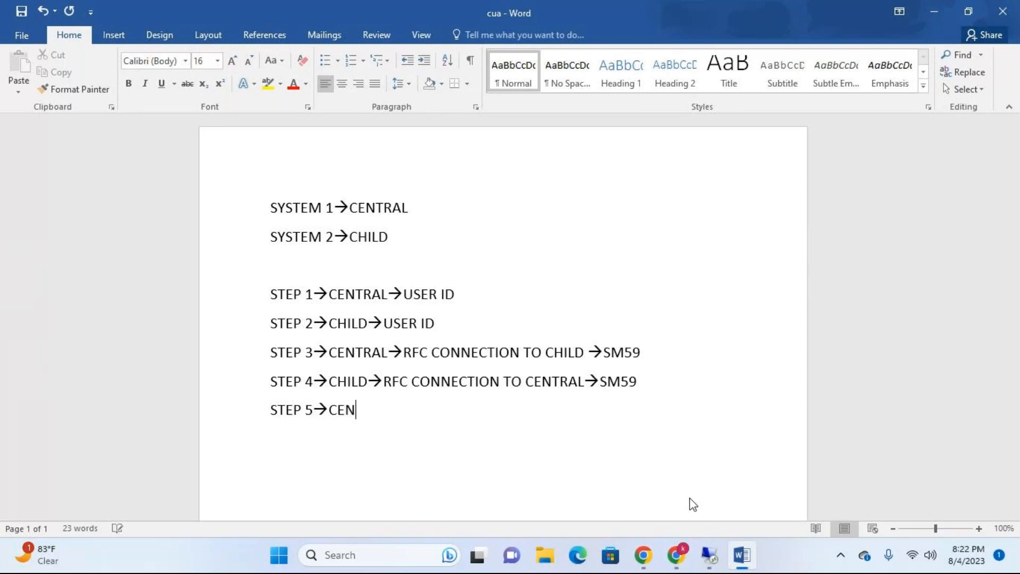
type("L;")
key("BackSpace")
type("-->")
type("DIST")
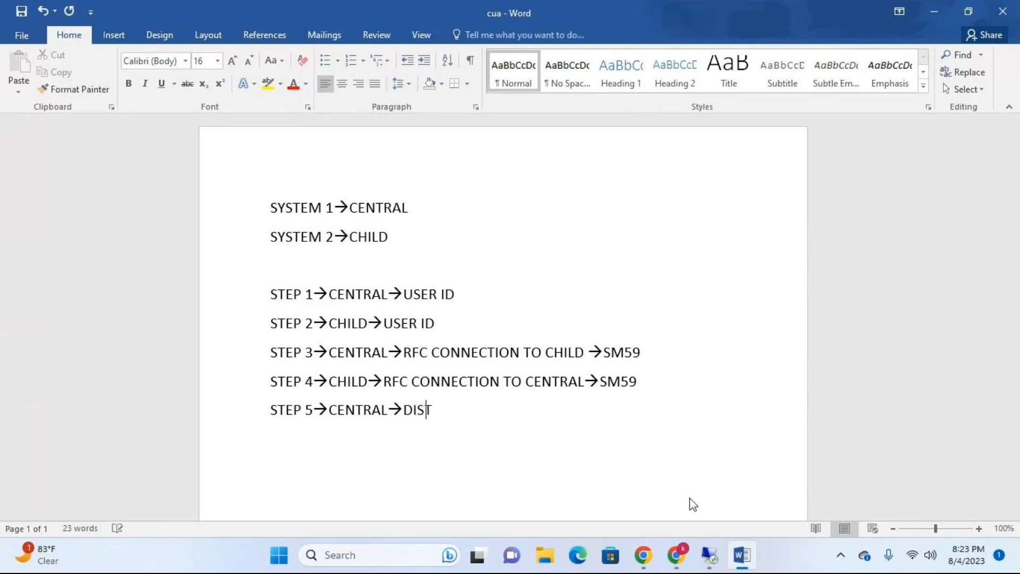
type("RIBUTION MO")
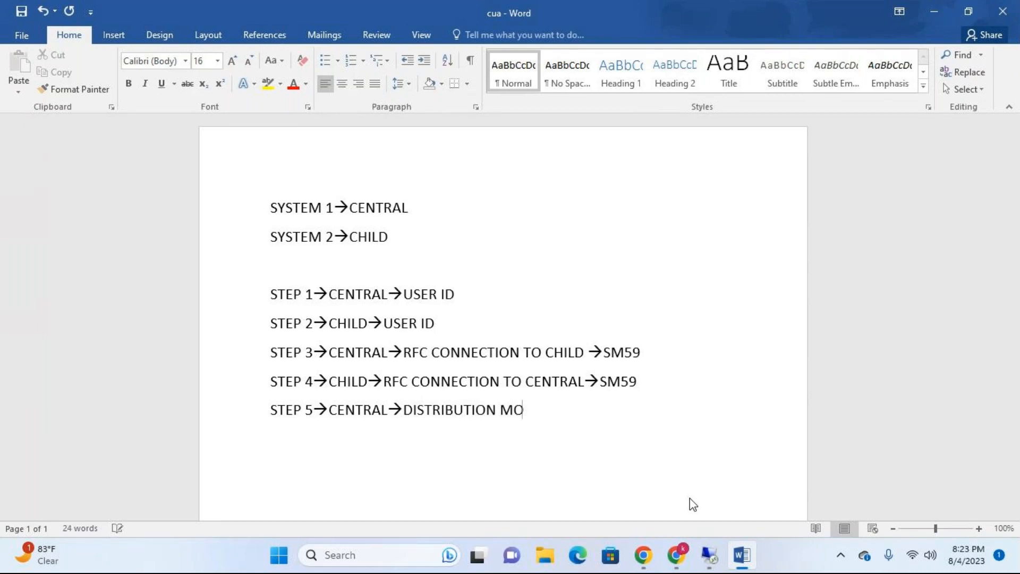
type("DEL")
type("-->")
type("BD64")
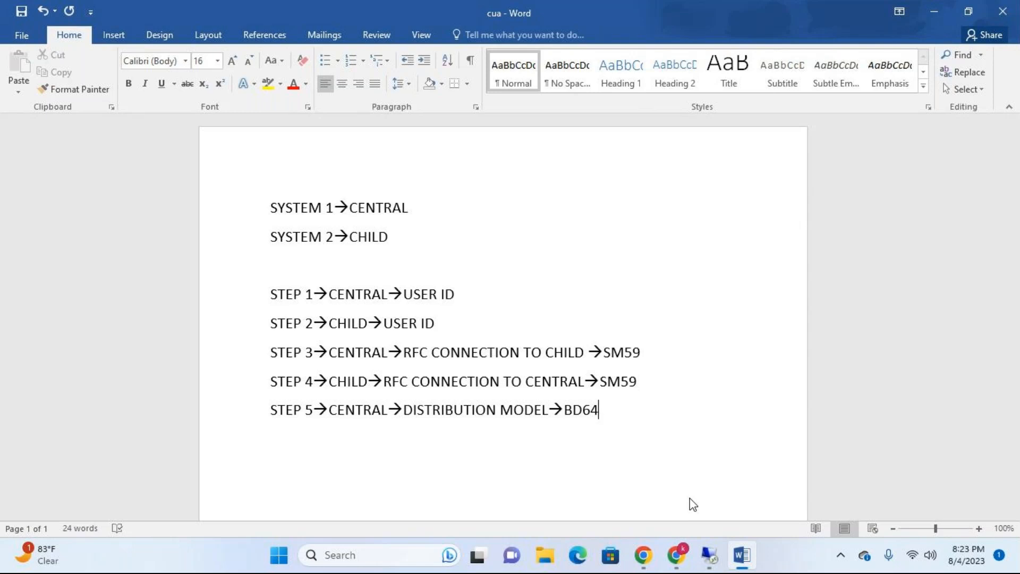
Step: Switch back to the remote desktop's EH7 client 800 session and leave the client details for SAP Easy Access
left_click(715, 559)
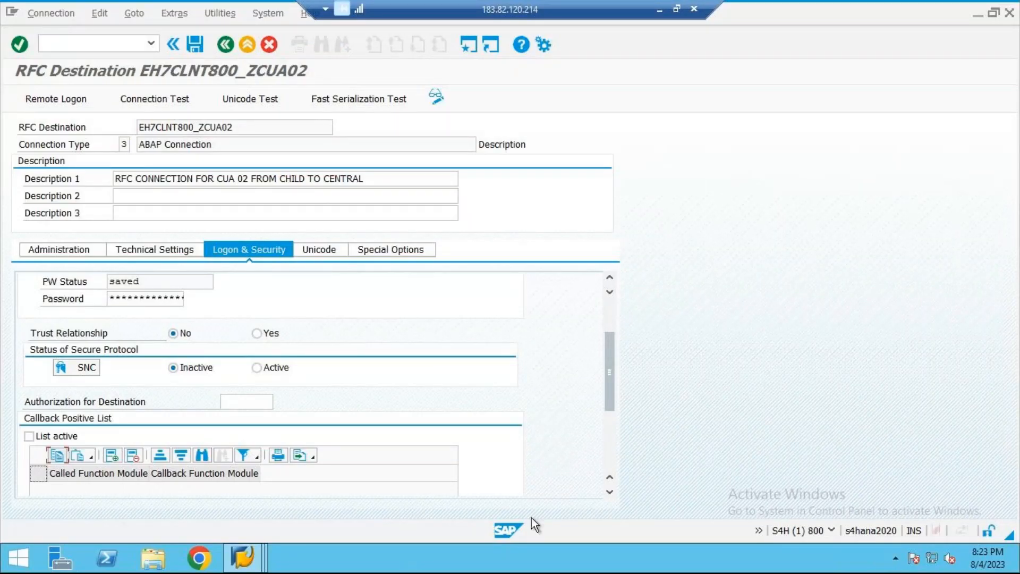
mouse_move(264, 561)
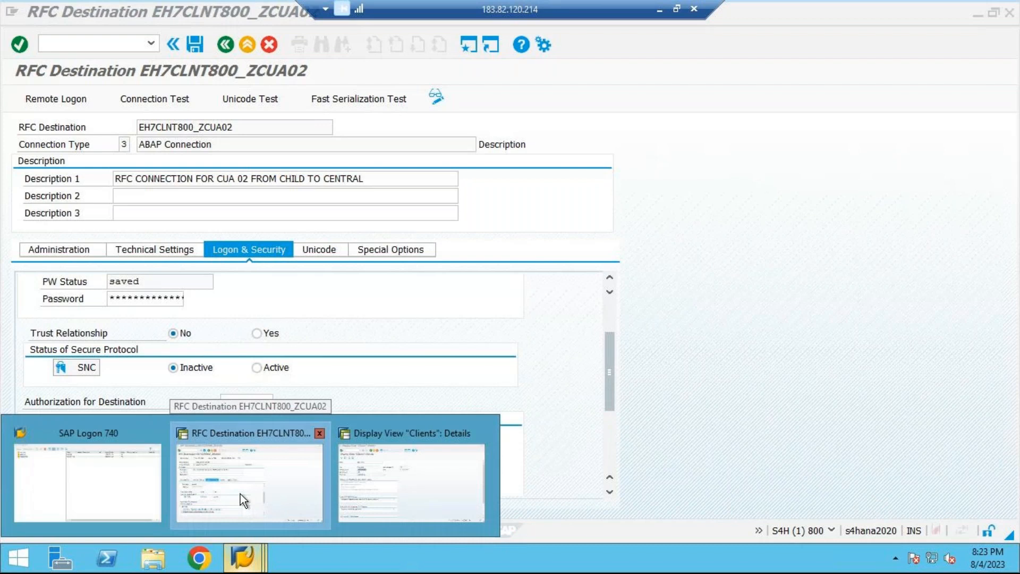
left_click(240, 494)
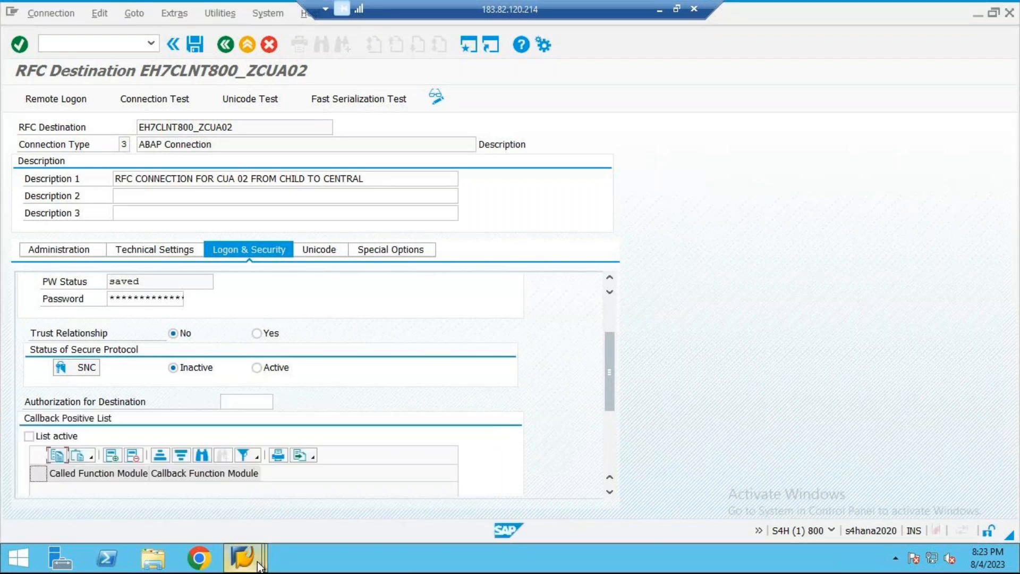
left_click(412, 483)
left_click(254, 45)
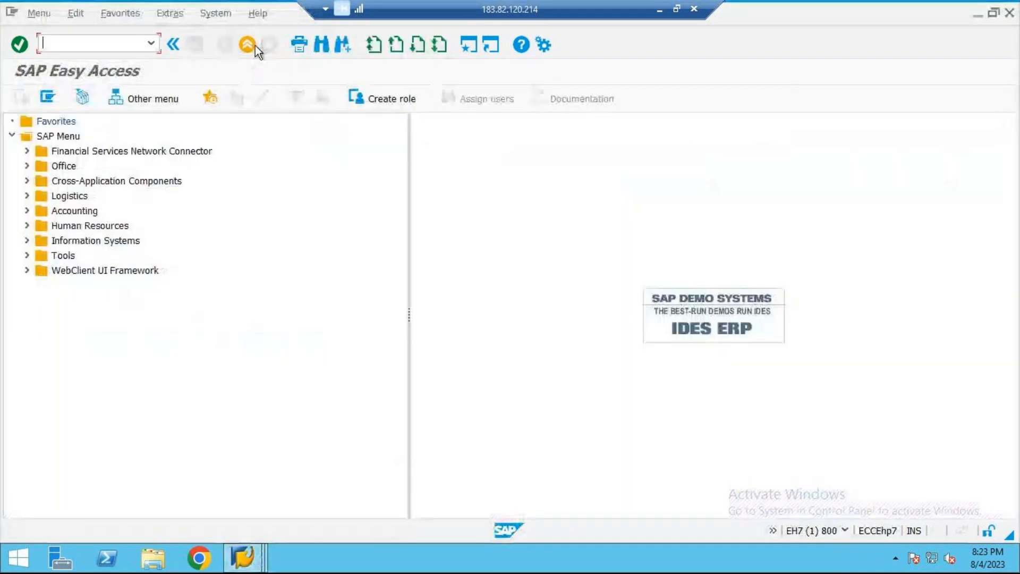
Step: Open transaction BD64 and switch the distribution model display to edit mode
type("BD64")
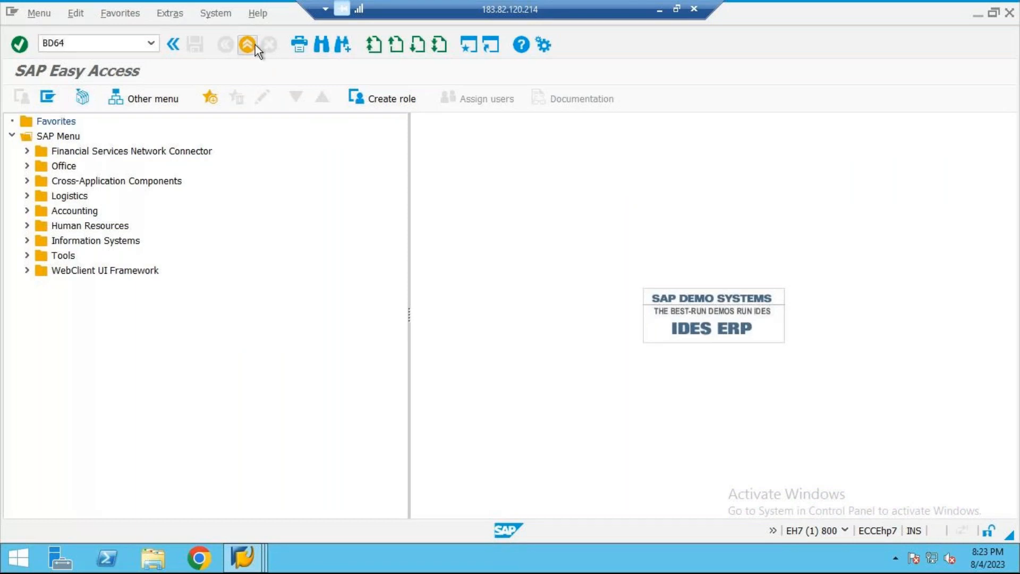
key("Return")
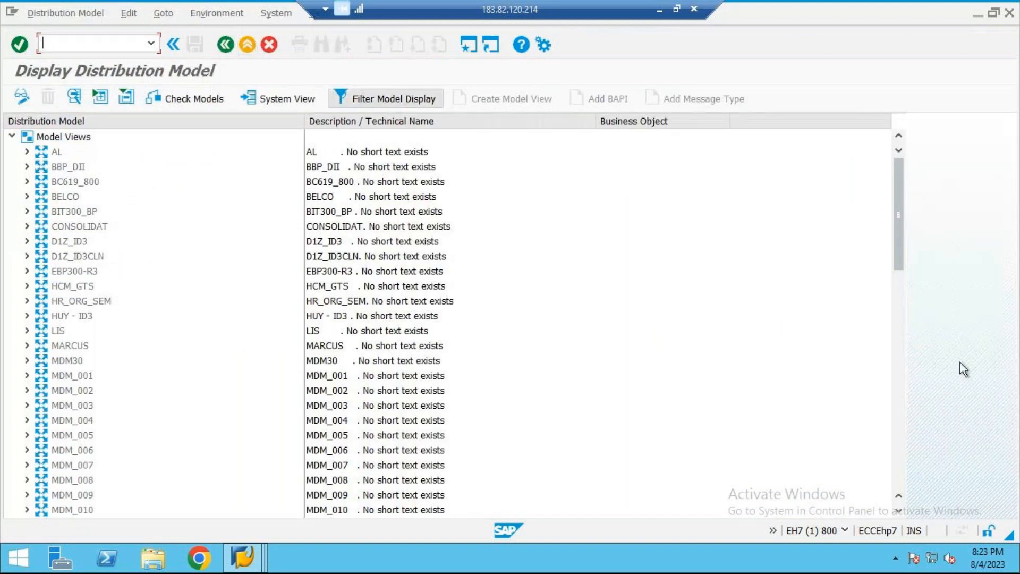
scroll(906, 474, "down", 15)
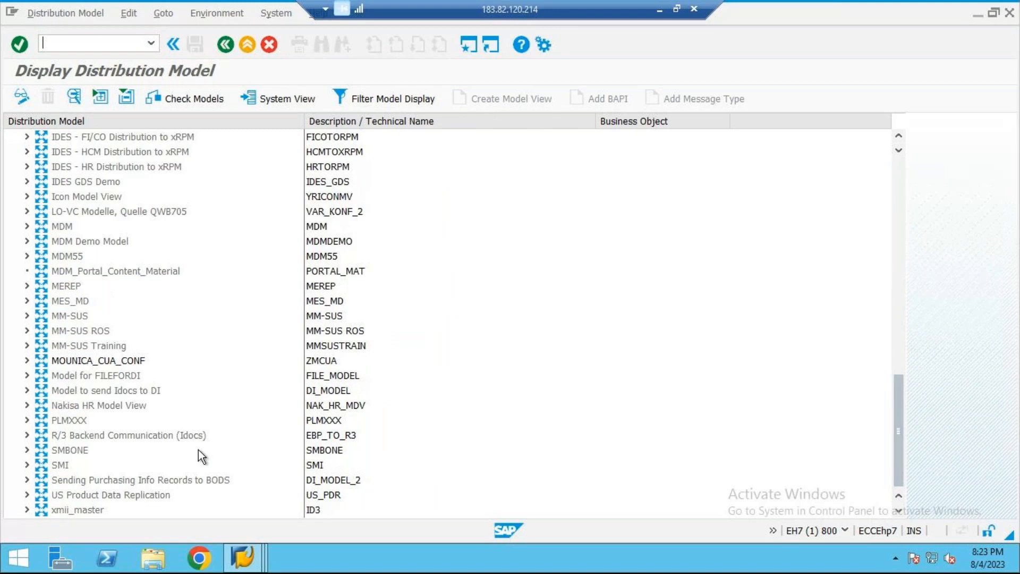
left_click(23, 98)
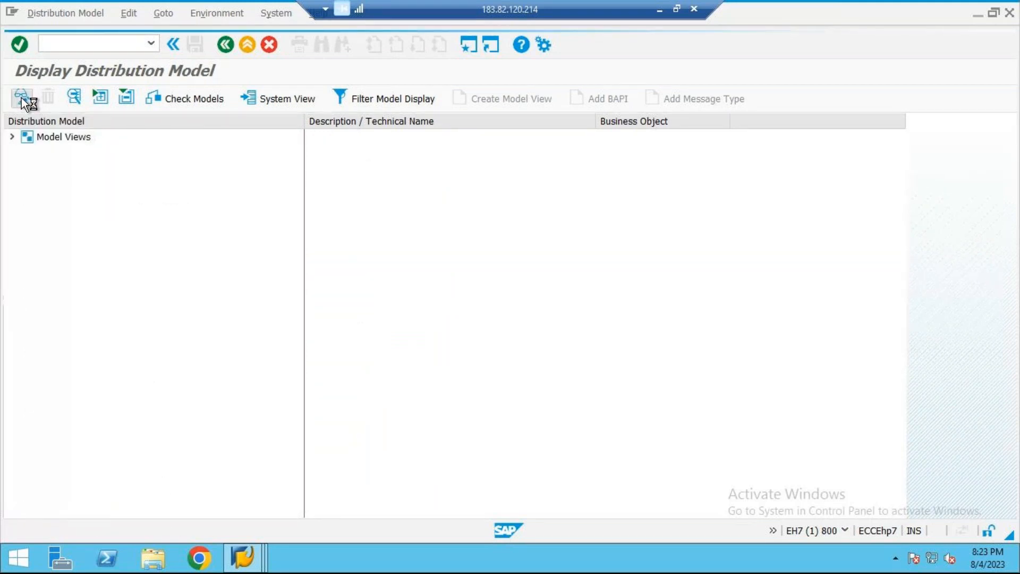
left_click(24, 100)
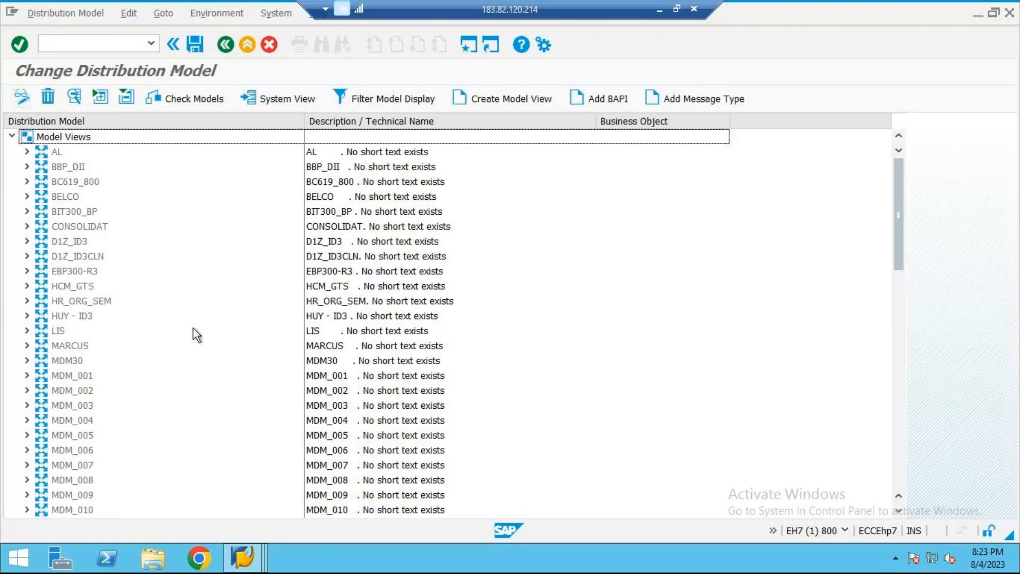
Step: Delete the existing model view ZMCUA and save the distribution model
scroll(193, 327, "down", 5)
scroll(193, 327, "down", 10)
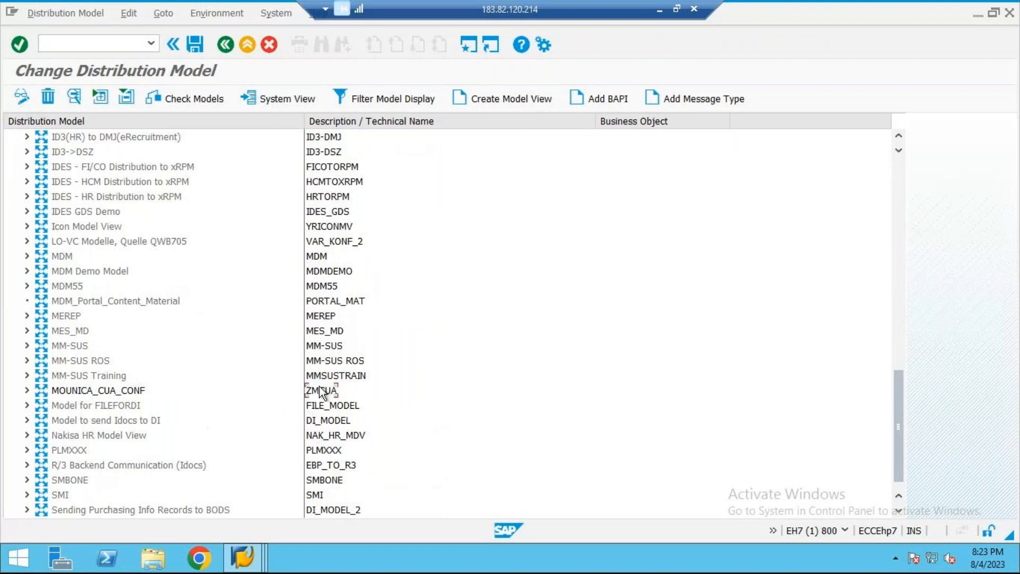
left_click(322, 390)
left_click(53, 100)
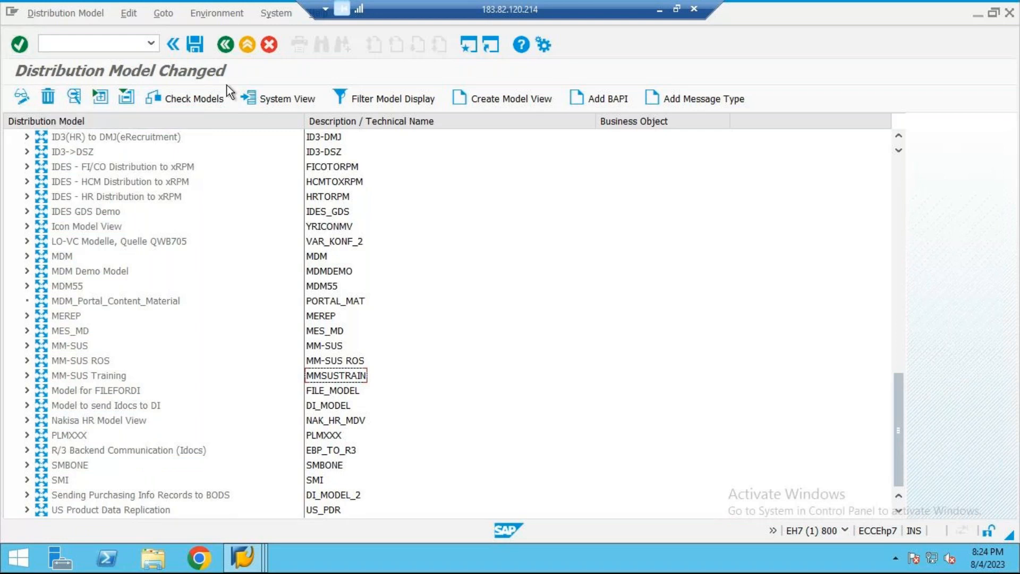
left_click(195, 45)
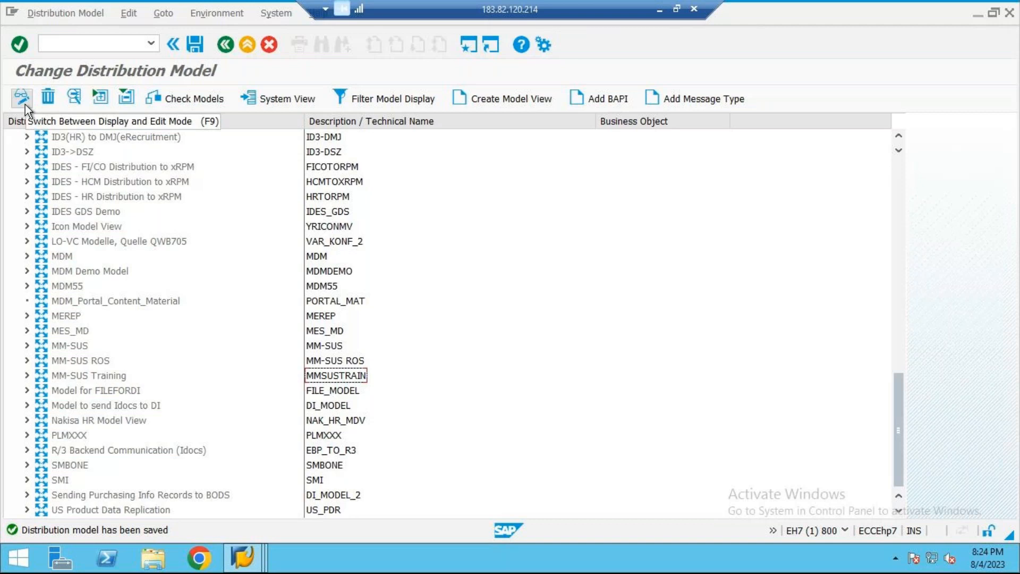
Step: Create a model view with short text "DISTRIBUTION FOR CUA" and technical name ZZCUA
left_click(478, 98)
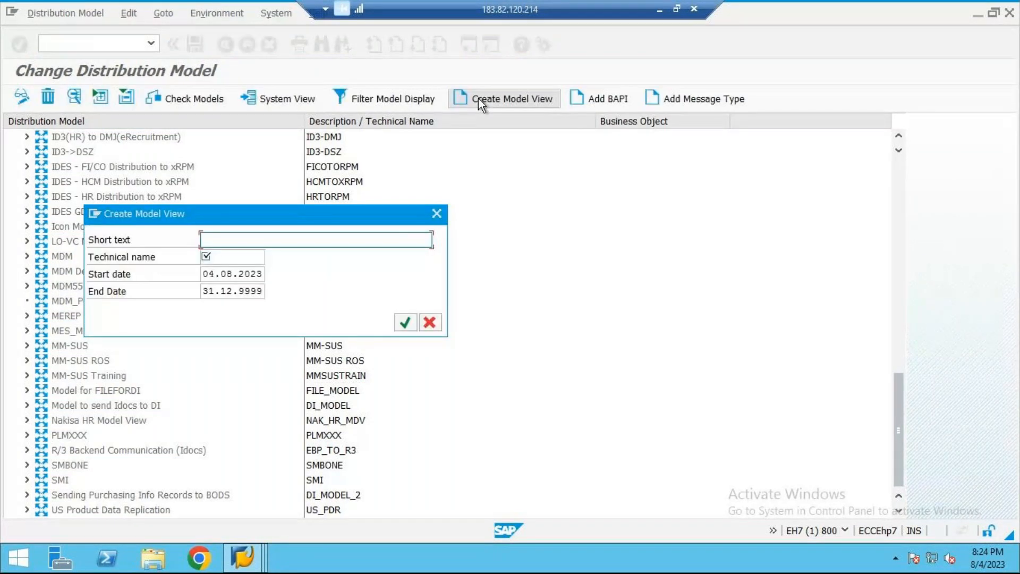
type("DIST")
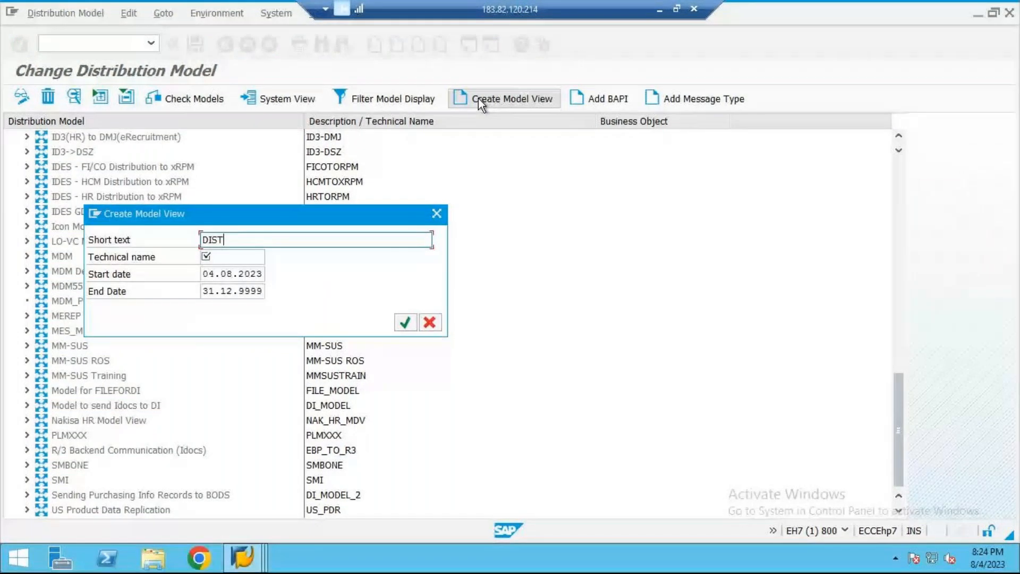
type("RIBUTION FOR CUA")
key("Tab")
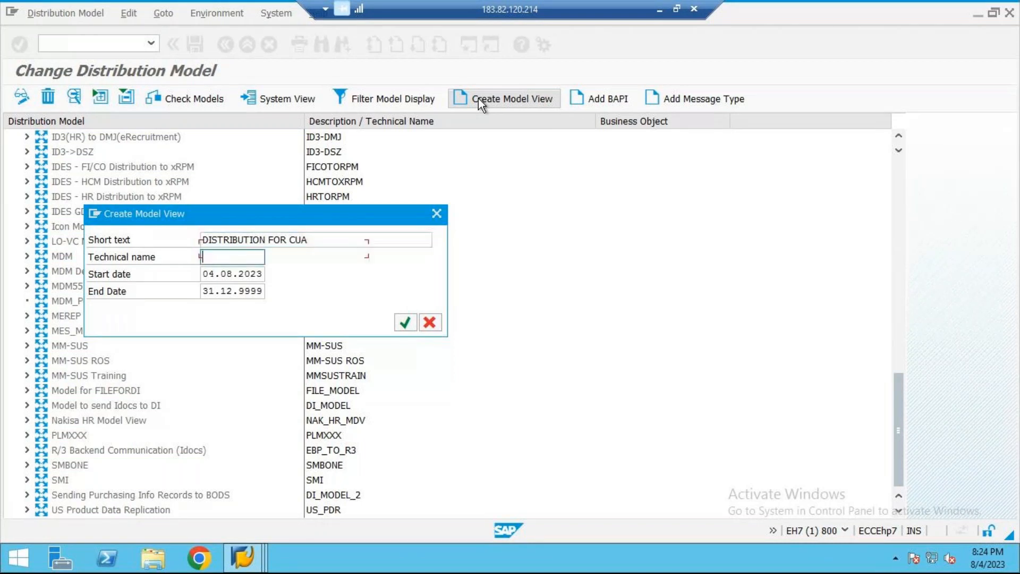
type("ZZ")
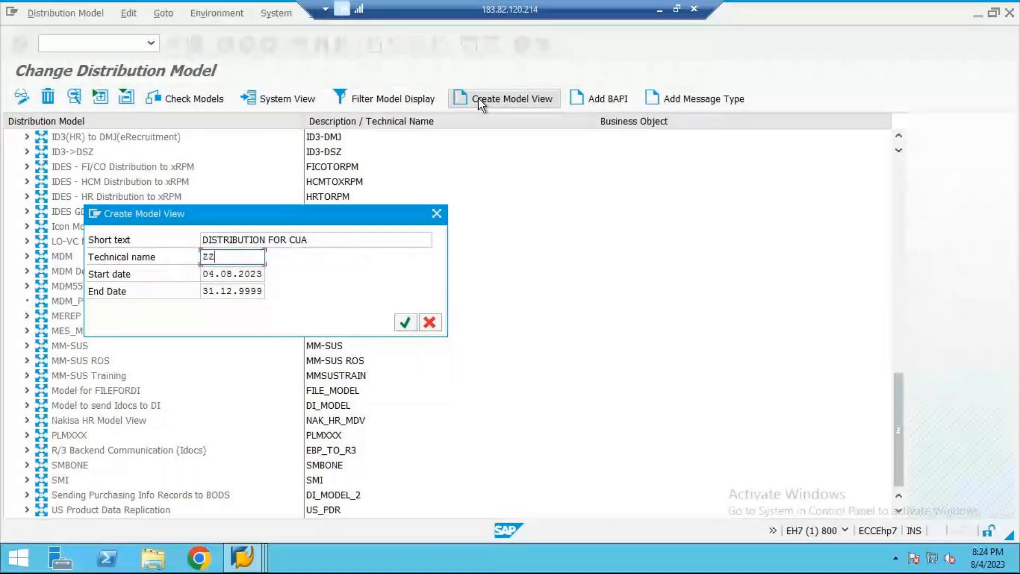
type("CUA")
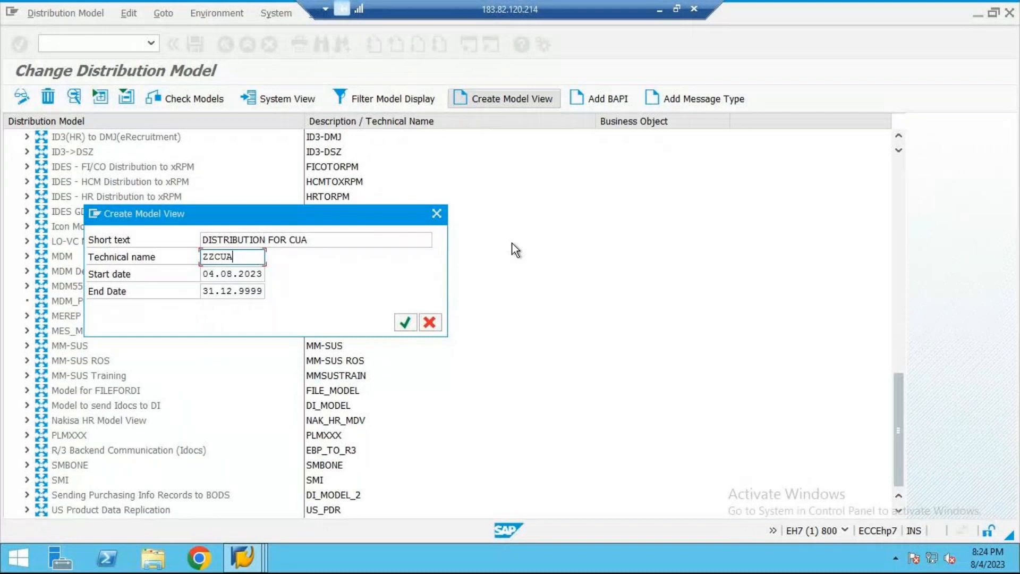
left_click(404, 322)
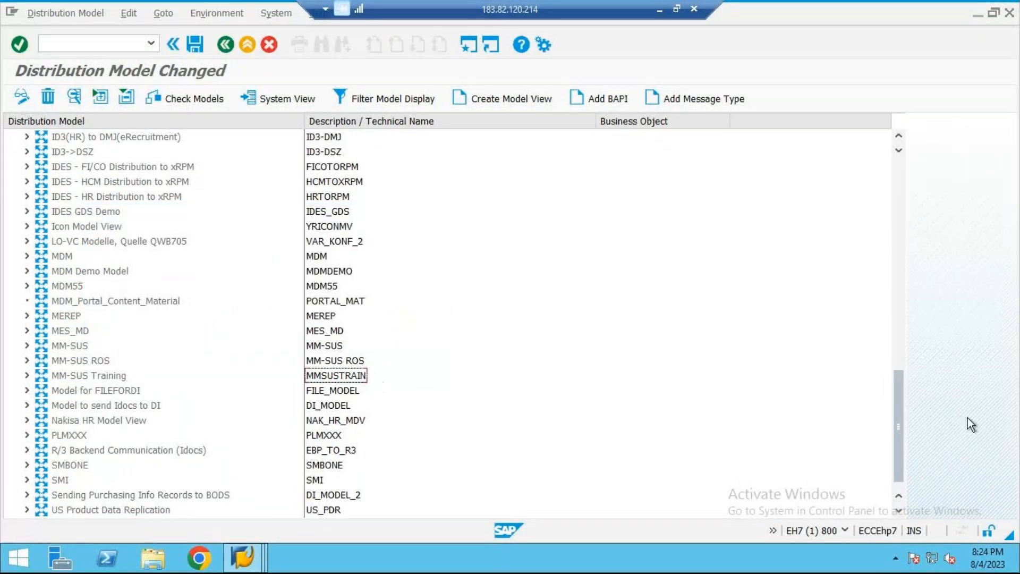
Step: Start adding a BAPI to model view ZZCUA and choose EH7CLNT800 as the sender/client
left_click_drag(903, 474, 818, 571)
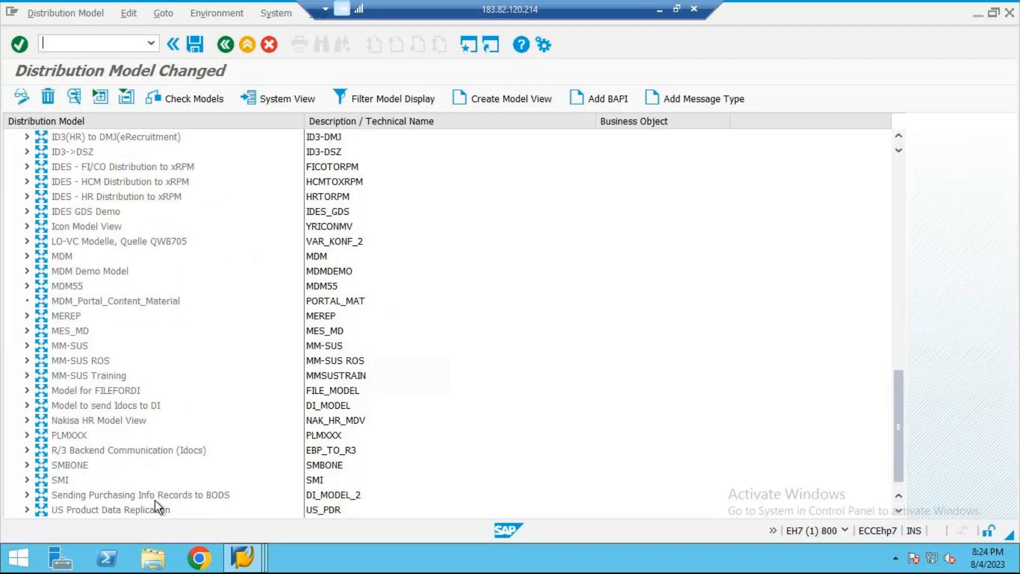
left_click_drag(899, 420, 873, 412)
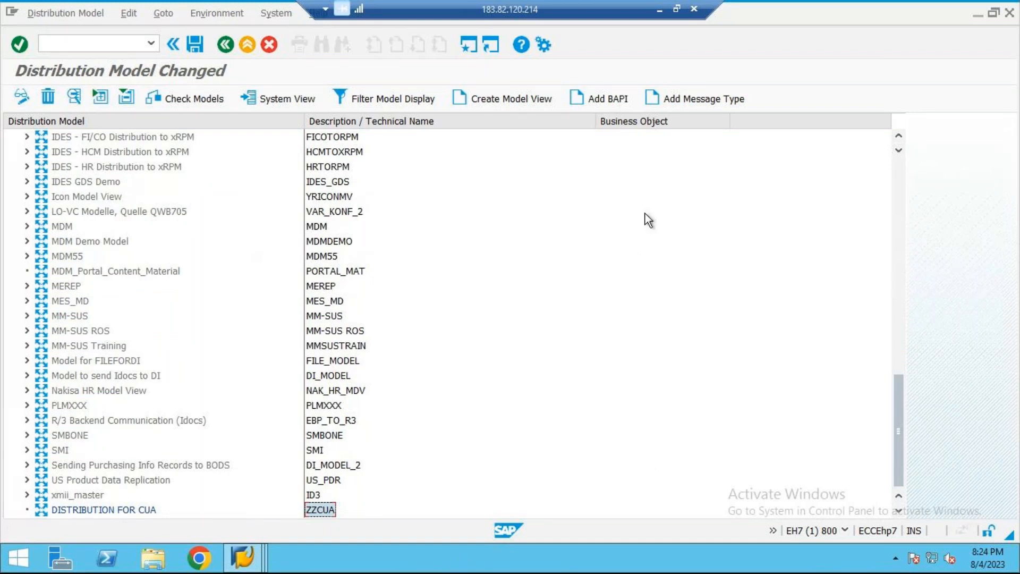
left_click(594, 104)
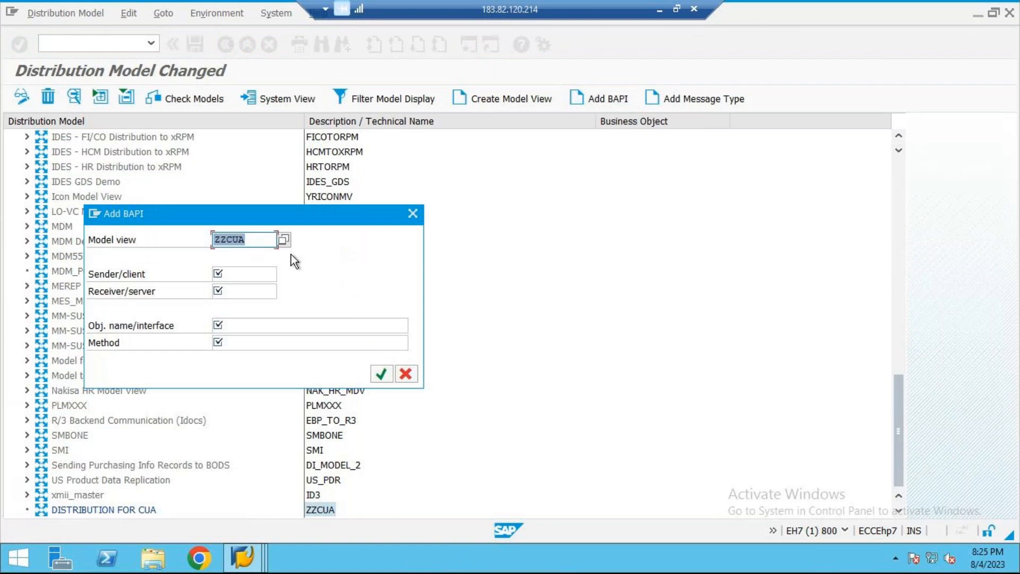
left_click(266, 272)
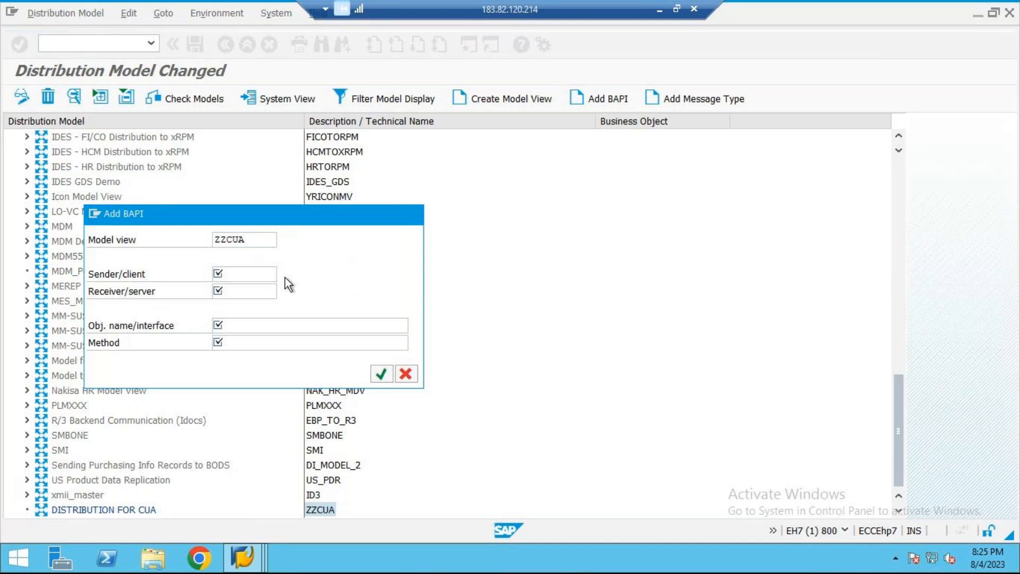
left_click(285, 277)
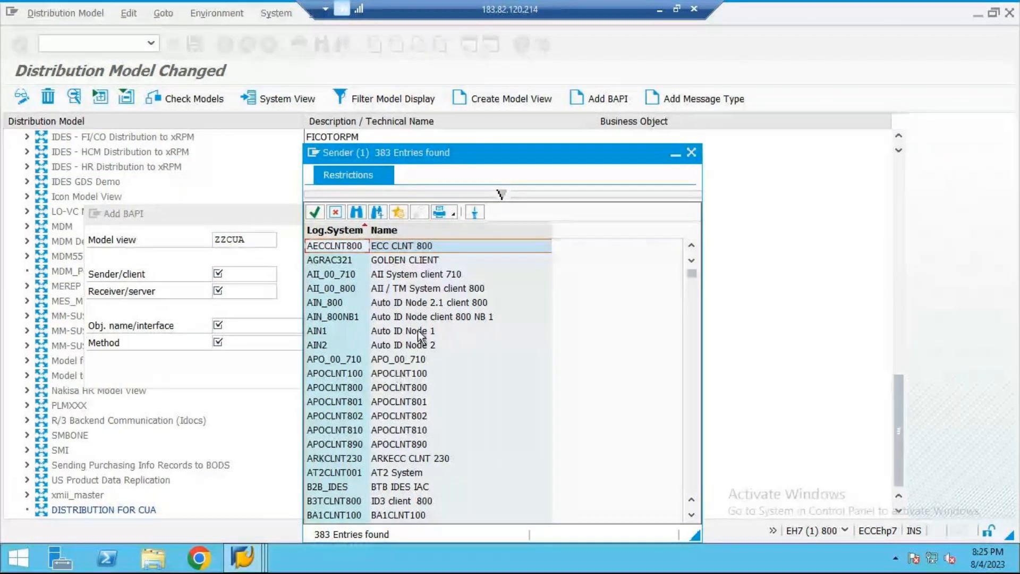
scroll(406, 319, "down", 20)
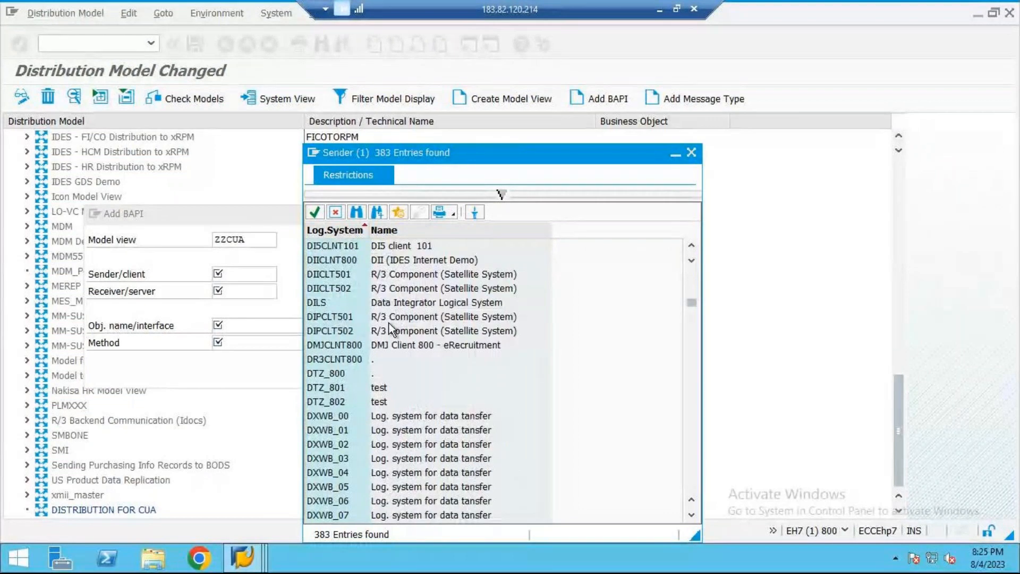
scroll(390, 322, "down", 4)
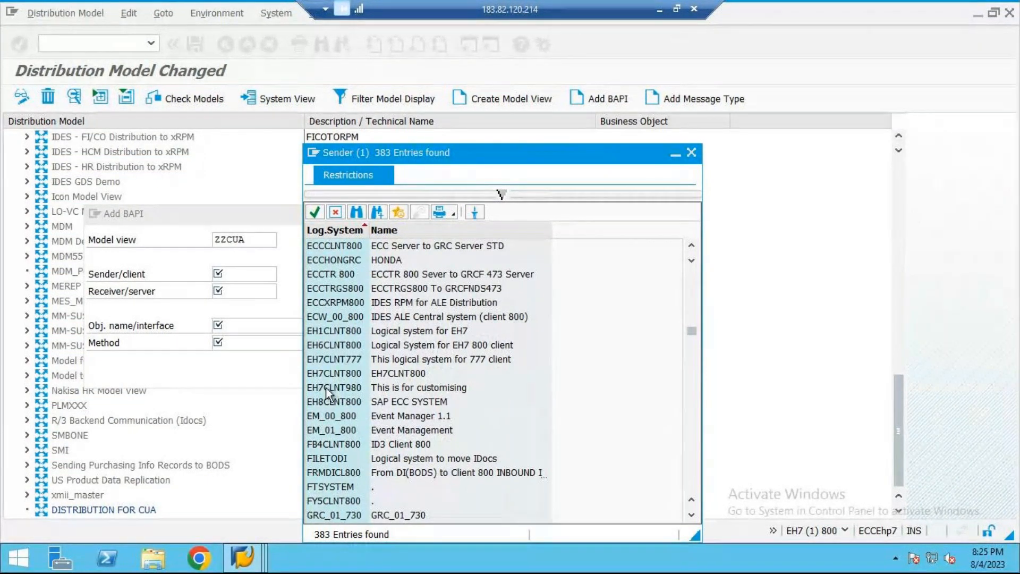
double_click(333, 372)
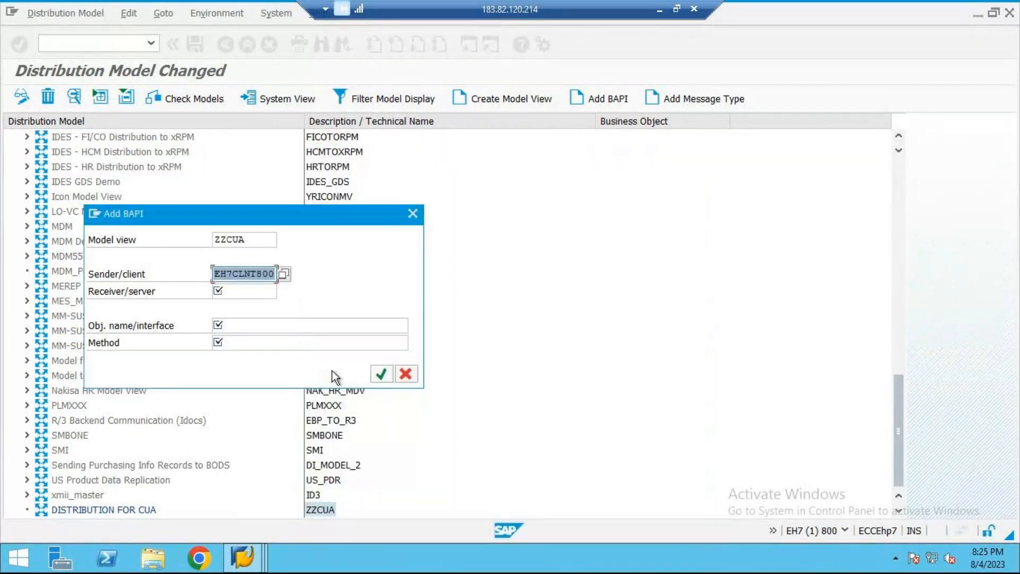
Step: Choose the logical system S4HCLNT800 as the BAPI's receiver/server
left_click(226, 292)
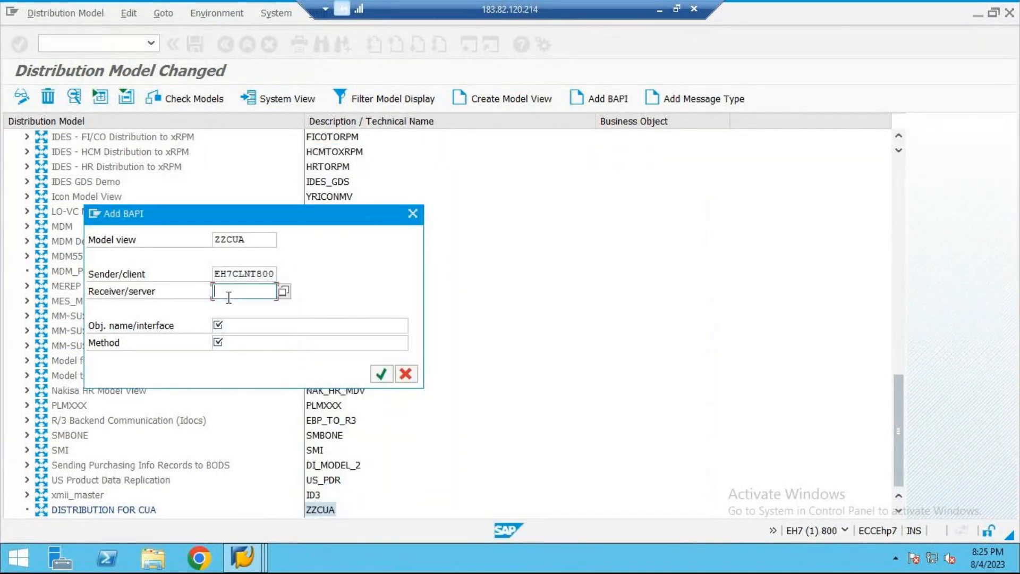
left_click(282, 293)
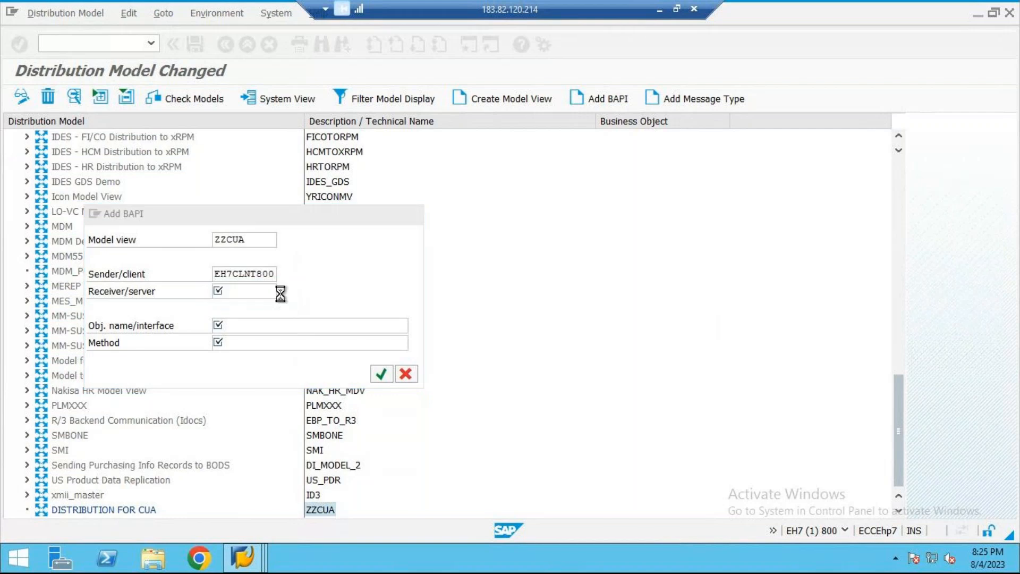
scroll(380, 335, "down", 20)
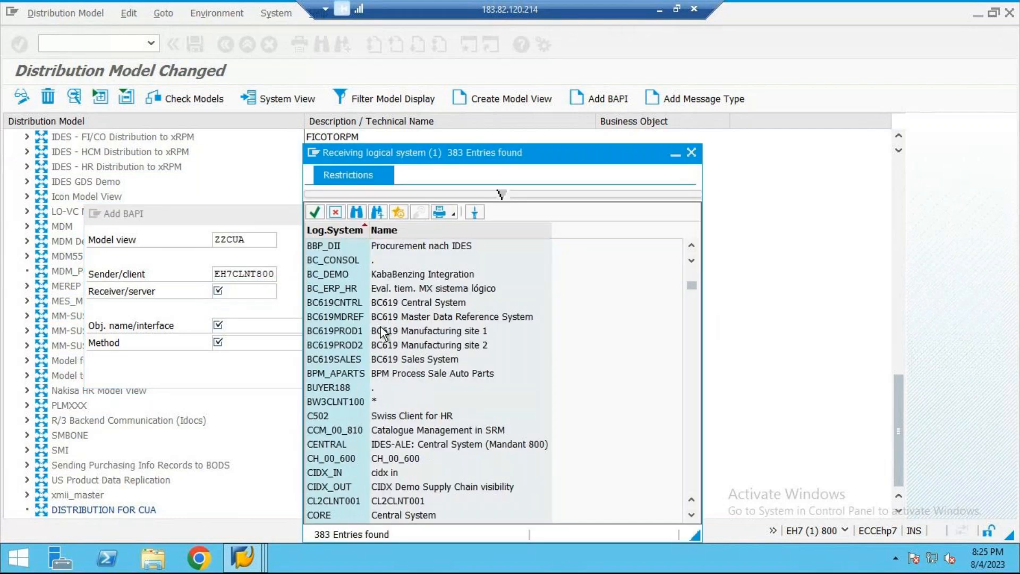
scroll(385, 320, "down", 20)
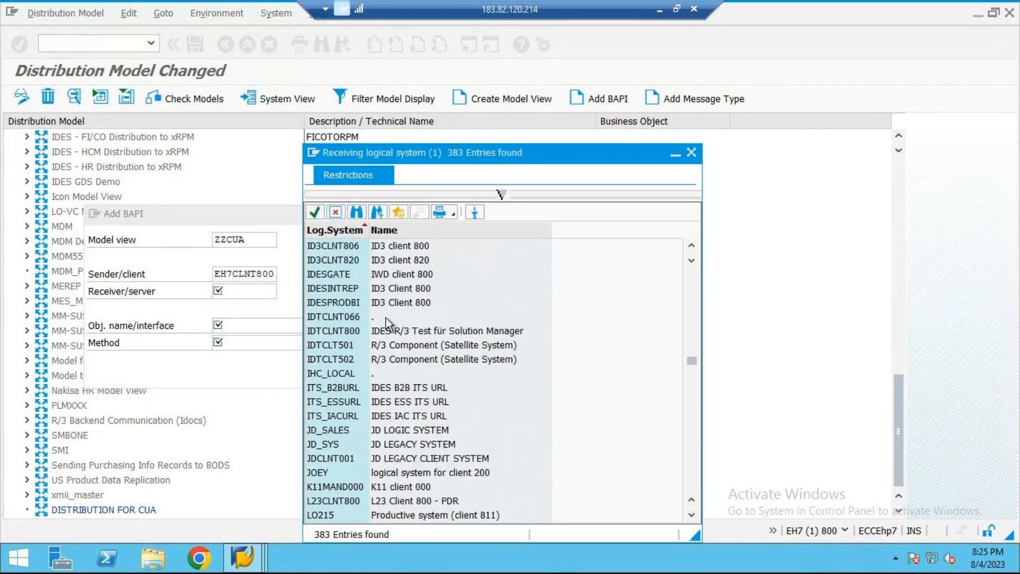
scroll(386, 318, "down", 10)
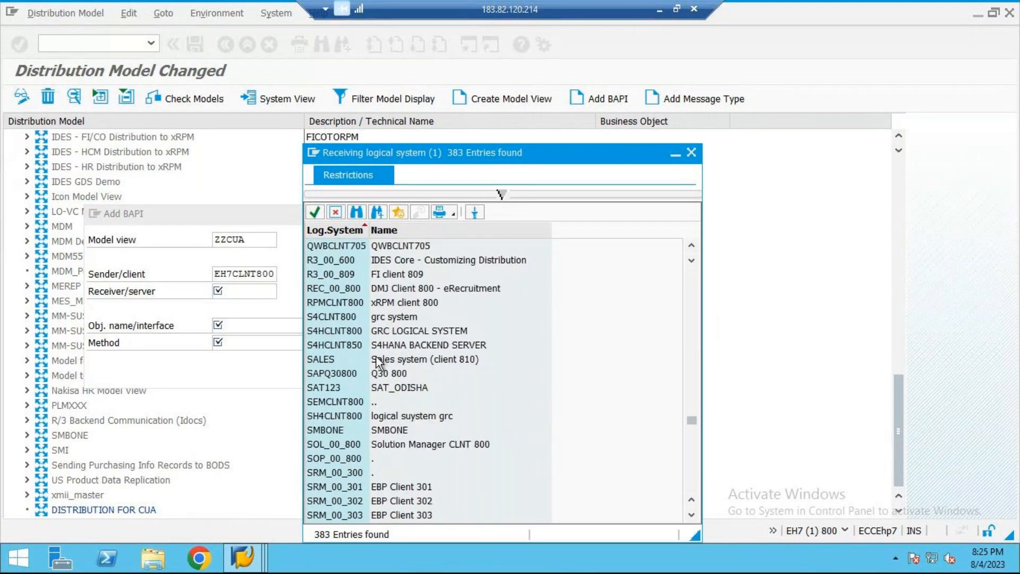
left_click(346, 329)
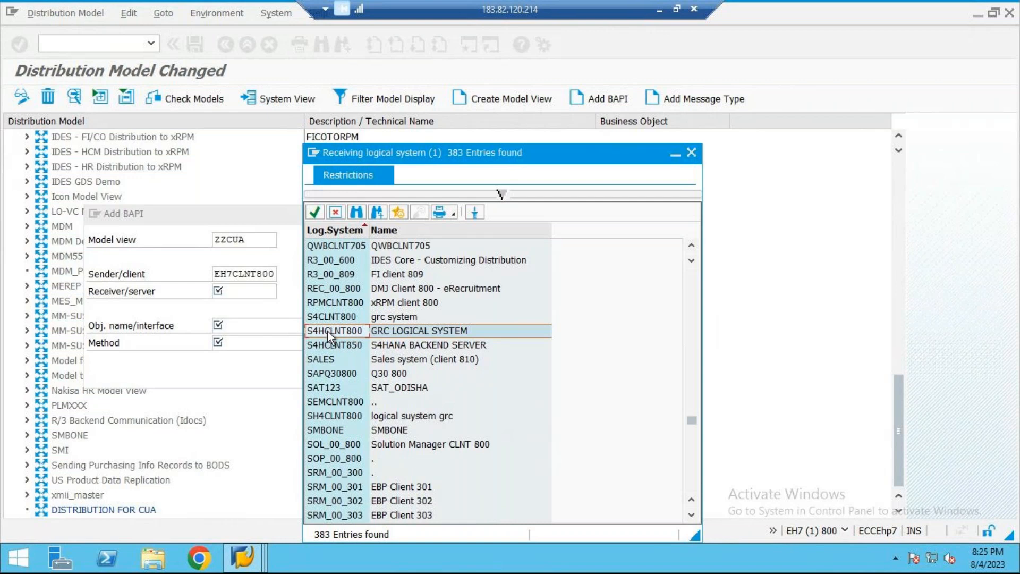
double_click(327, 331)
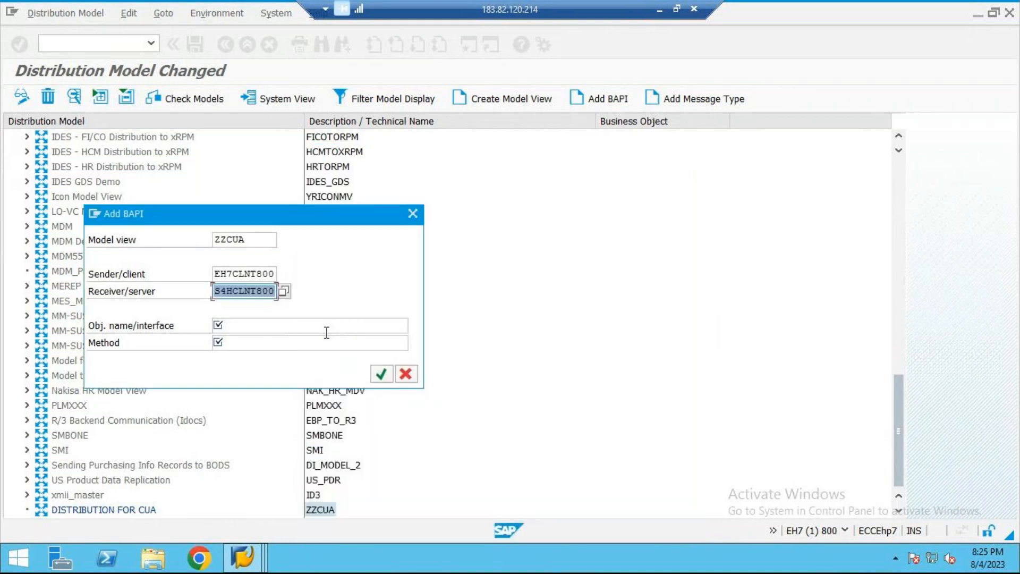
left_click(217, 274)
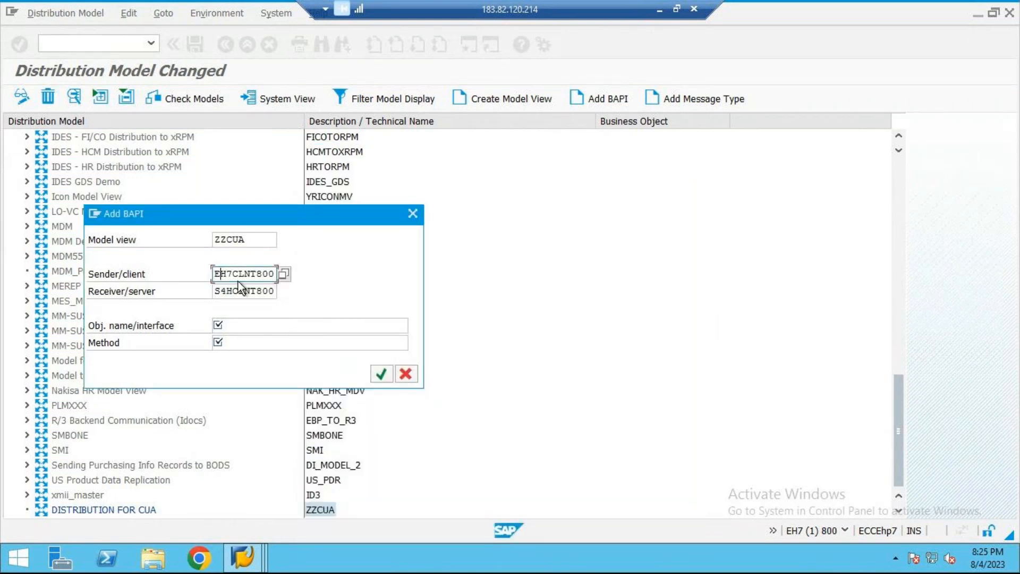
left_click(252, 292)
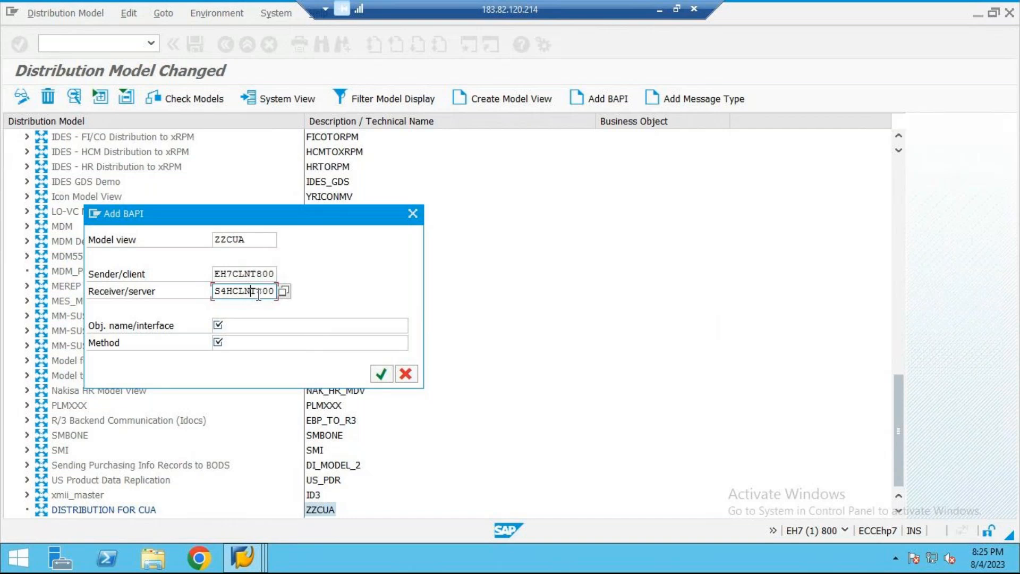
Step: Set the BAPI's object name to USER and choose Clone as its method
left_click(327, 325)
type("USER")
key("Tab")
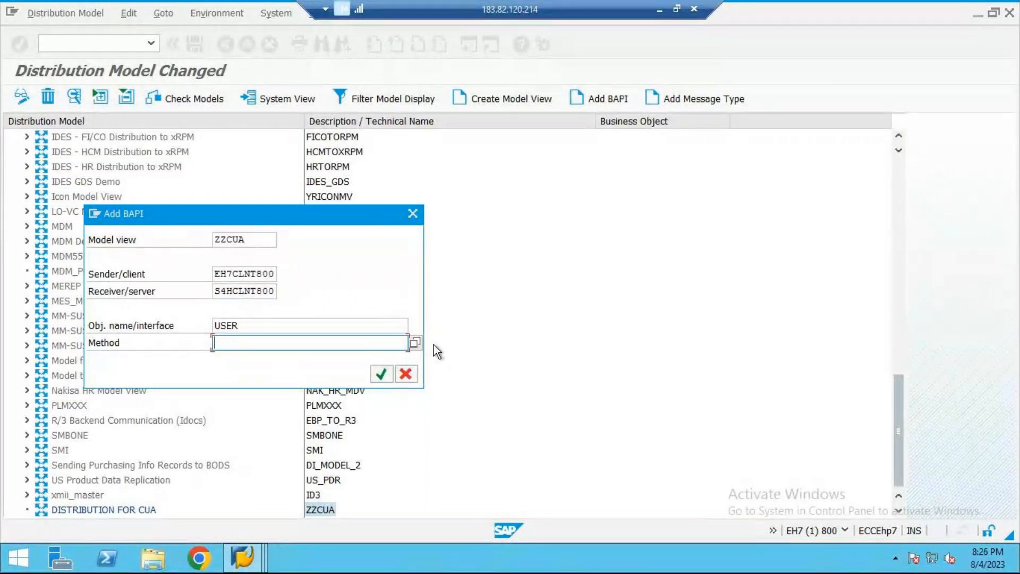
left_click(415, 343)
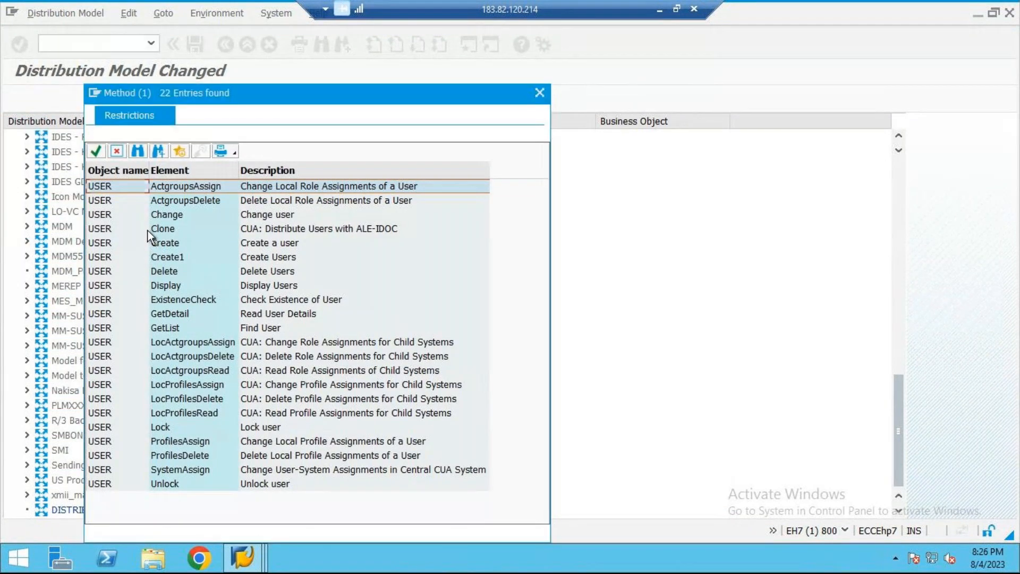
left_click(148, 231)
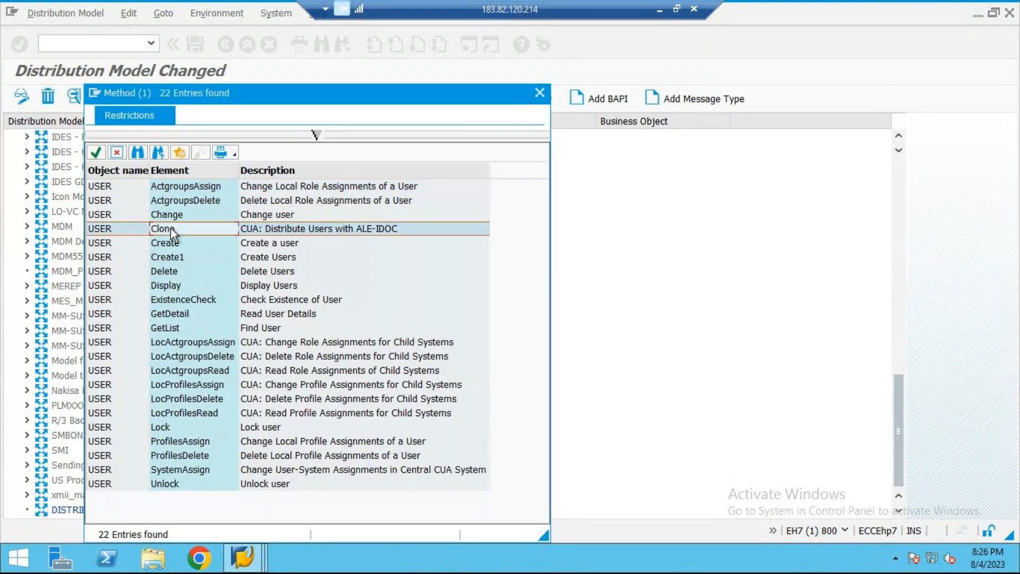
double_click(172, 227)
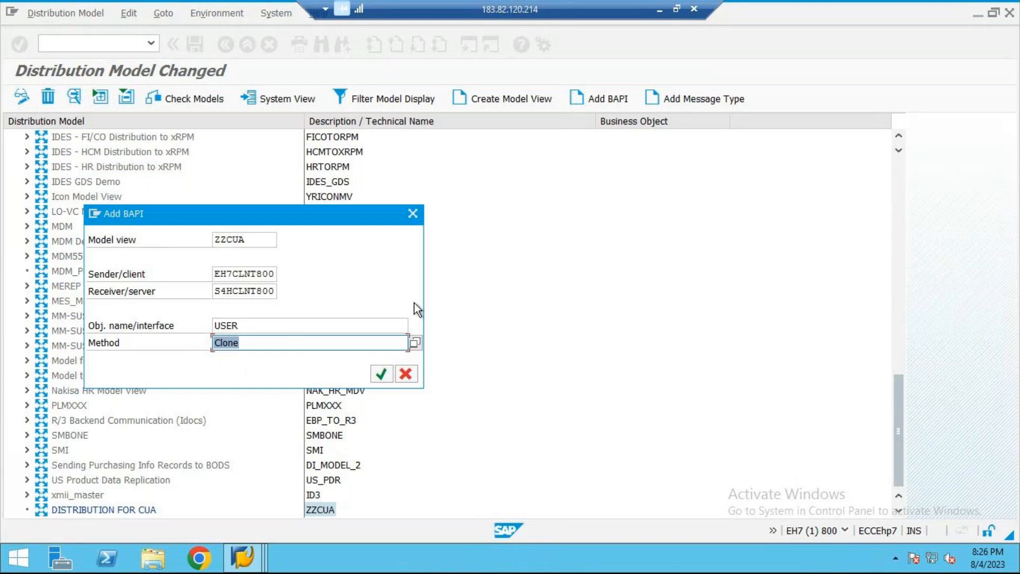
Step: Confirm adding the USER Clone BAPI to model view ZZCUA and save the distribution model
left_click(385, 370)
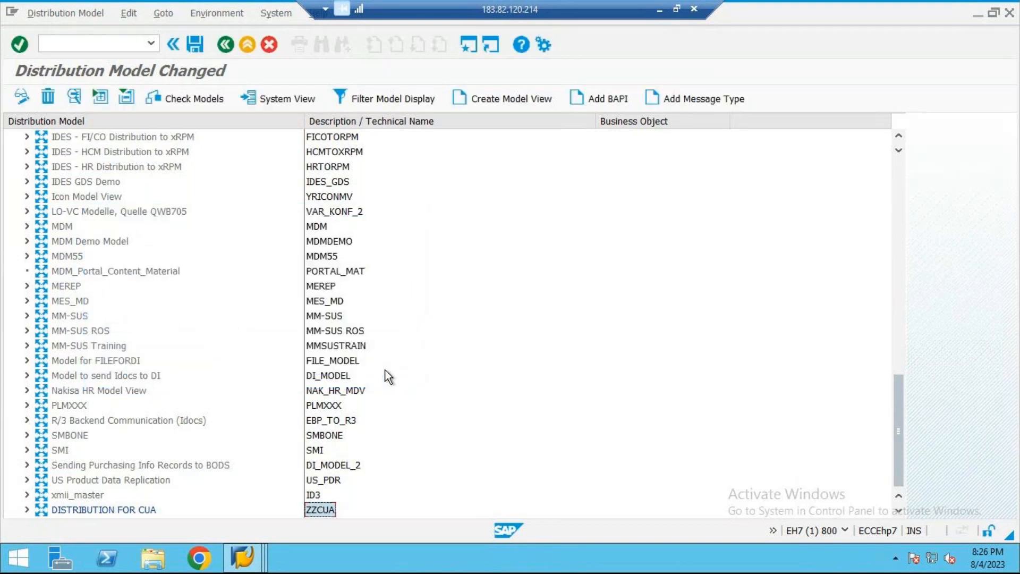
left_click(194, 46)
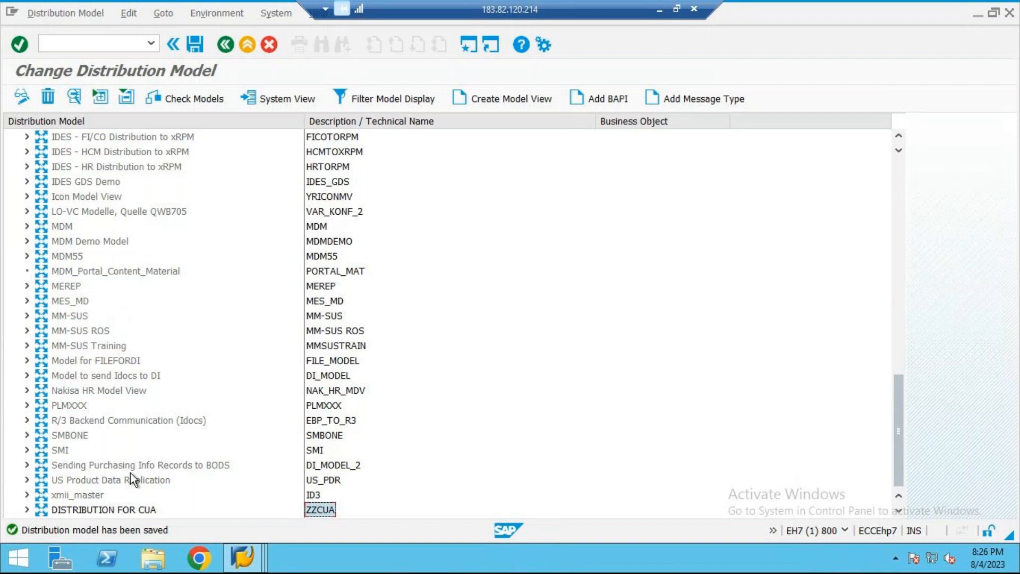
Step: Open partner profile generation for model view ZZCUA and choose S4HCLNT800 as the partner system
left_click(234, 15)
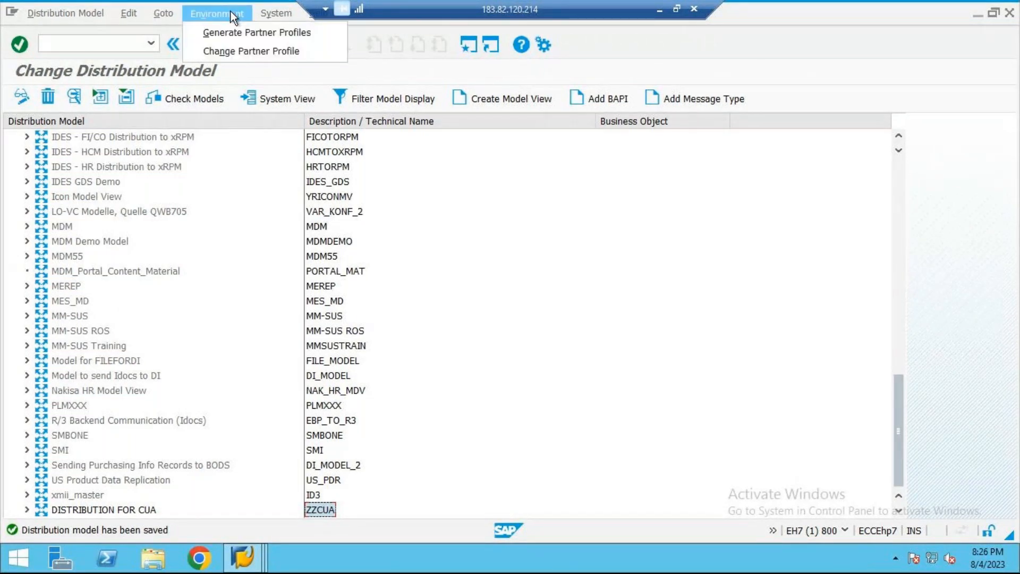
left_click(261, 33)
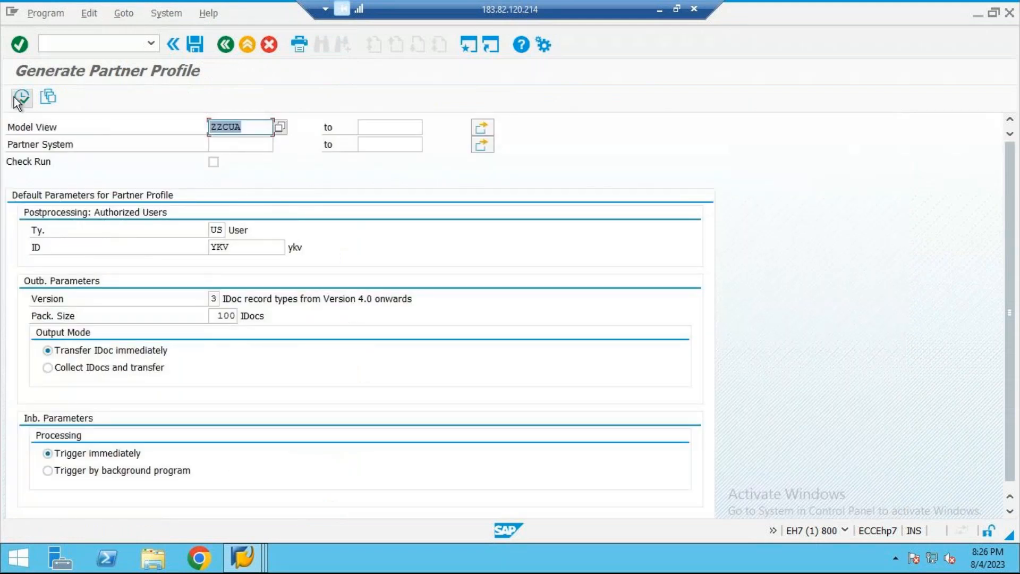
left_click(217, 141)
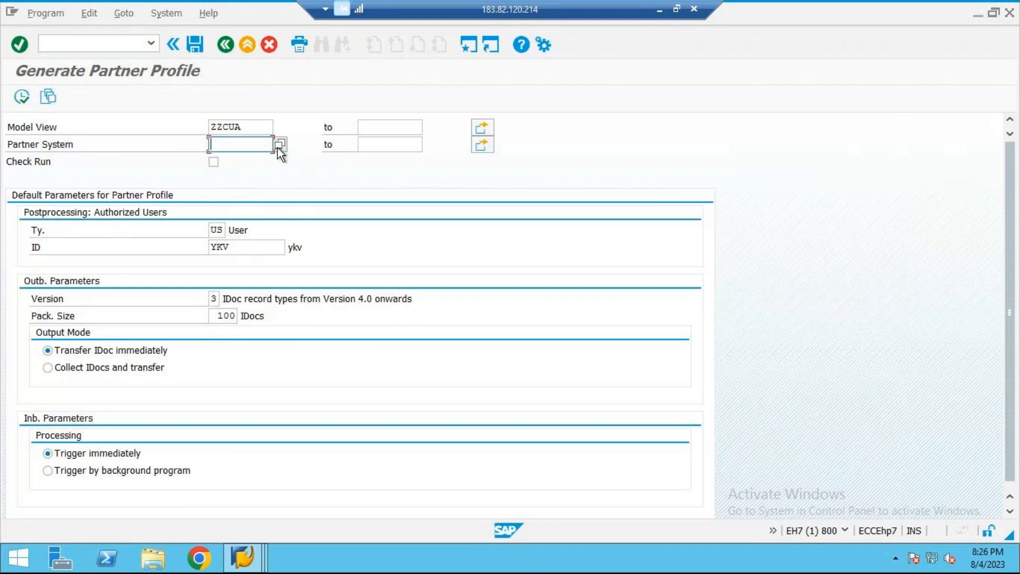
left_click(278, 147)
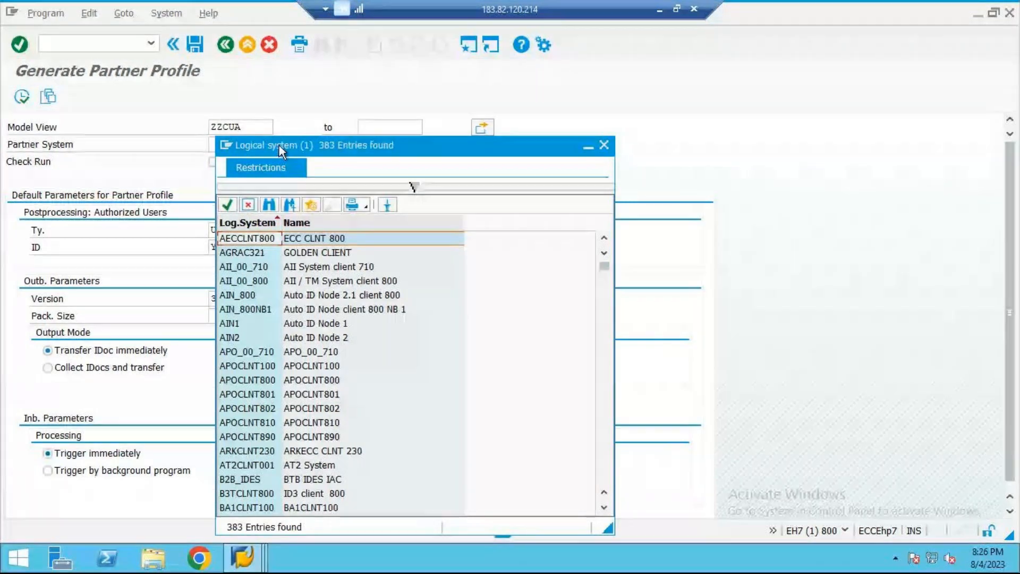
scroll(257, 337, "down", 10)
scroll(258, 338, "down", 15)
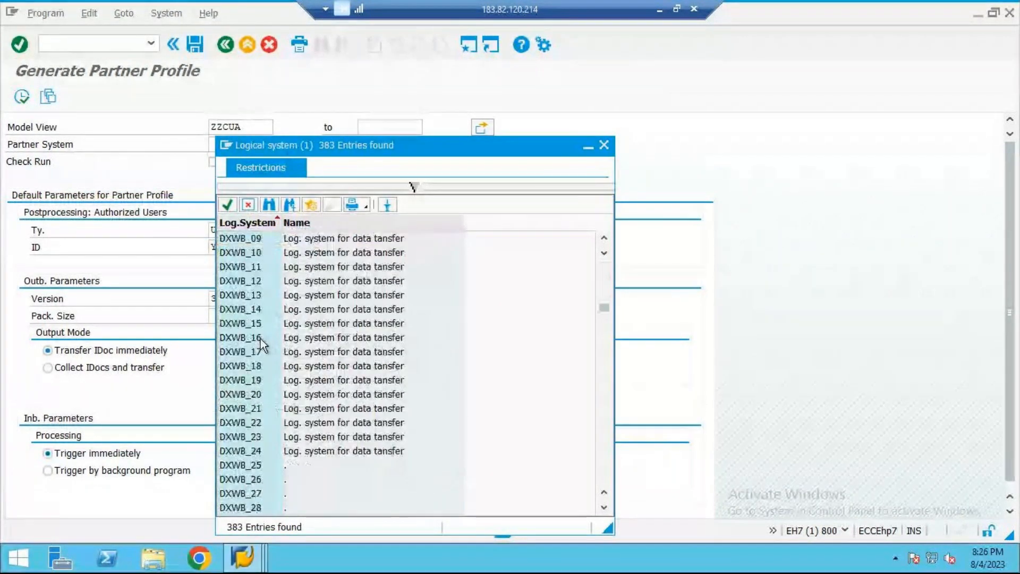
scroll(261, 339, "down", 4)
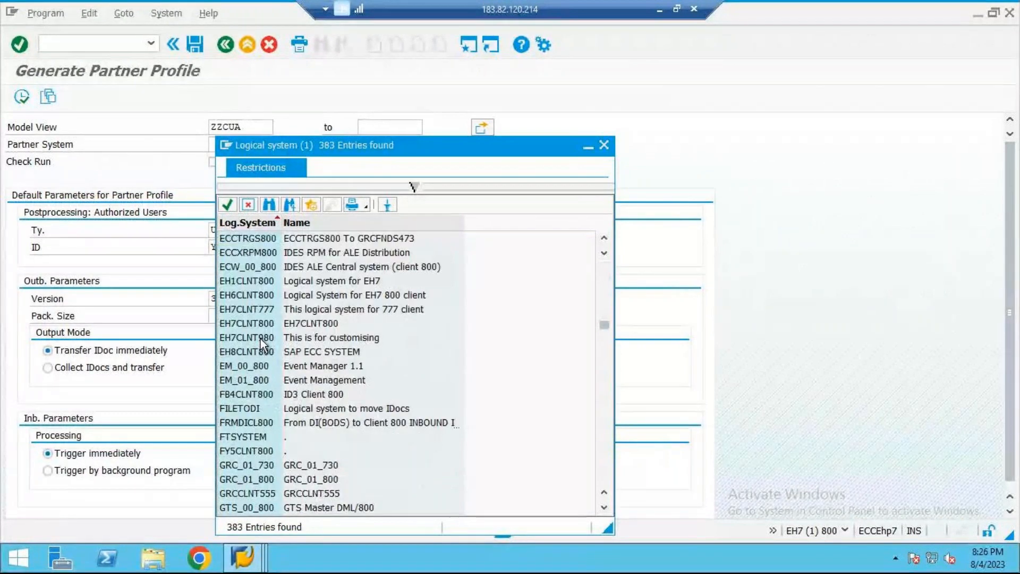
scroll(263, 336, "down", 15)
scroll(264, 333, "down", 20)
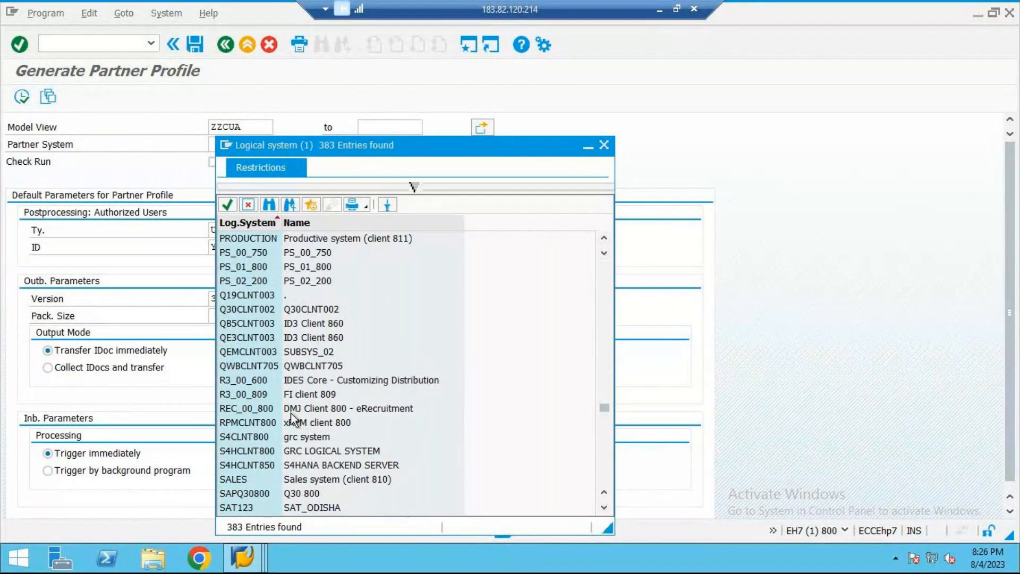
left_click(274, 452)
double_click(274, 453)
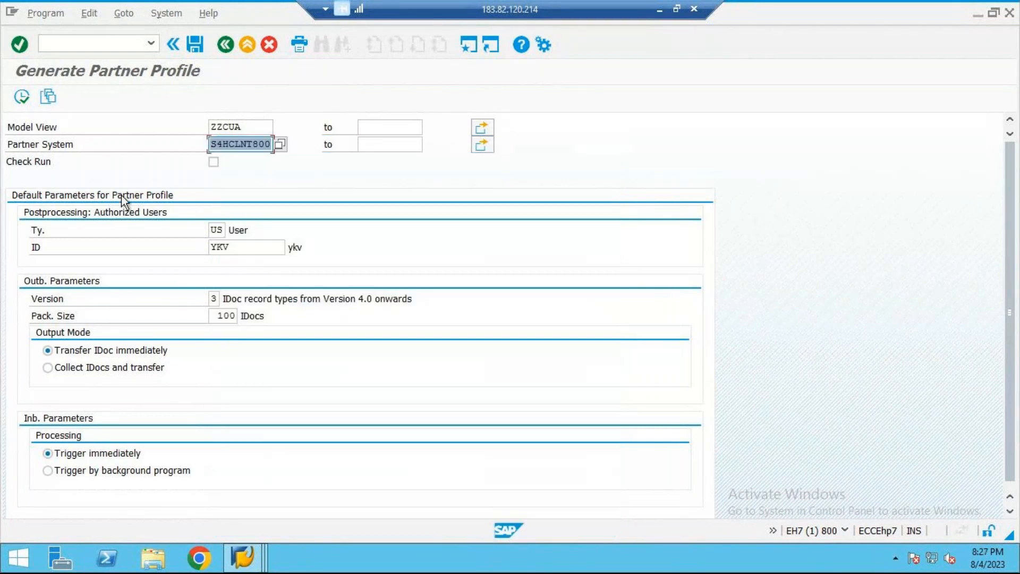
Step: Generate the partner profiles with the default parameters and return to the distribution model
left_click(11, 101)
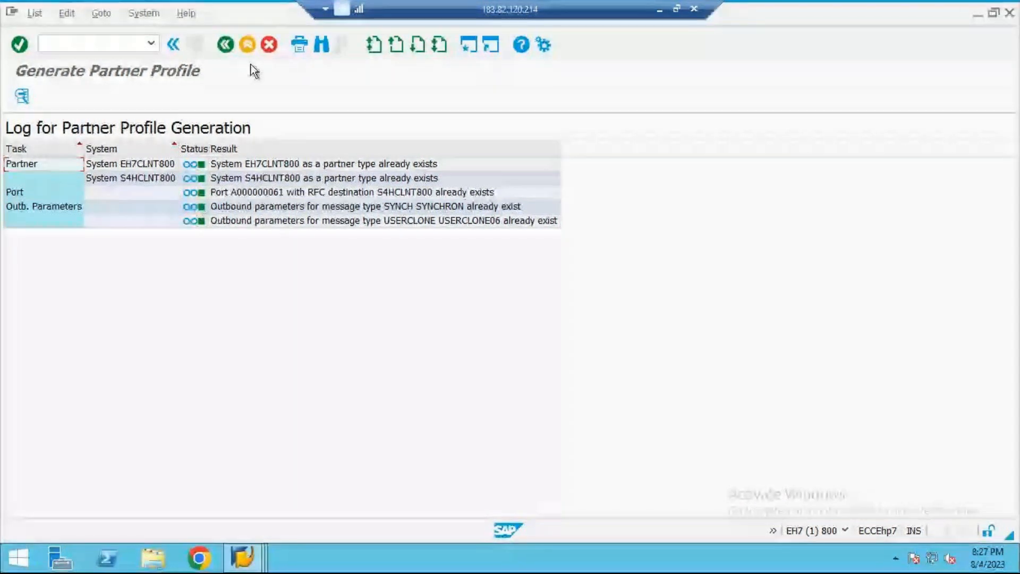
left_click(226, 45)
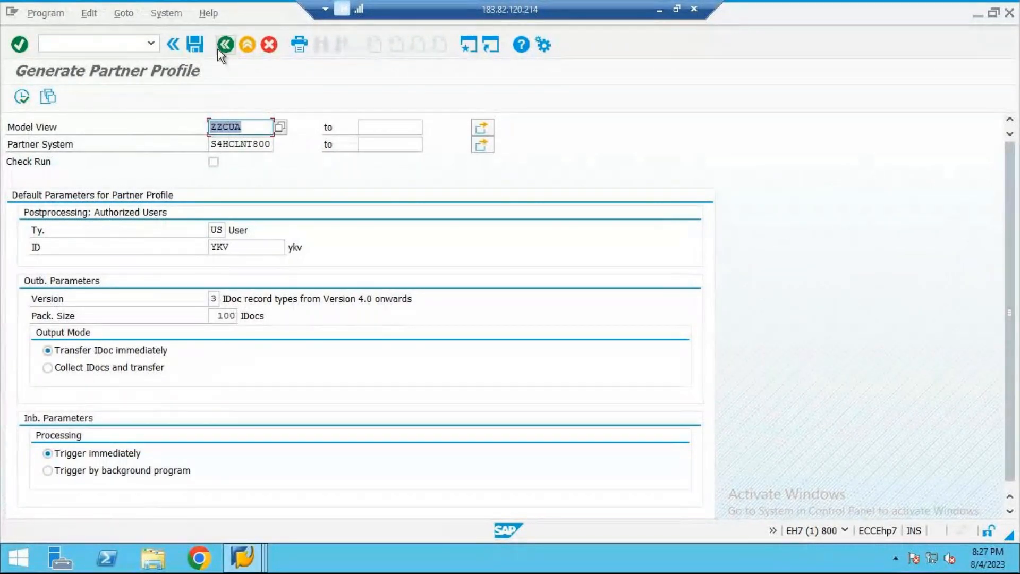
left_click(220, 46)
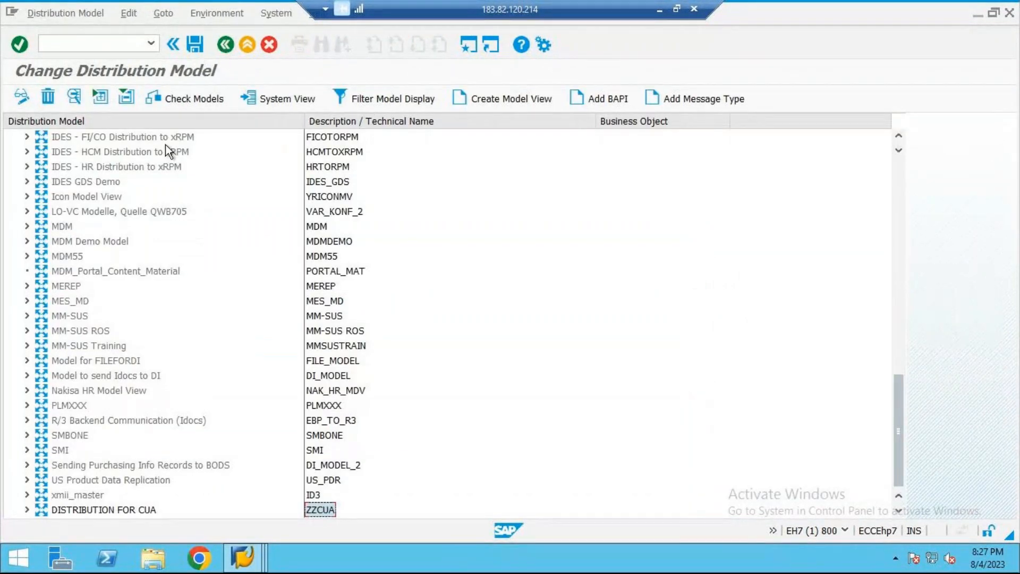
Step: Distribute model view ZZCUA to the receiver GRC LOGICAL SYSTEM with technical name S4HCLNT800
left_click(93, 14)
mouse_move(132, 15)
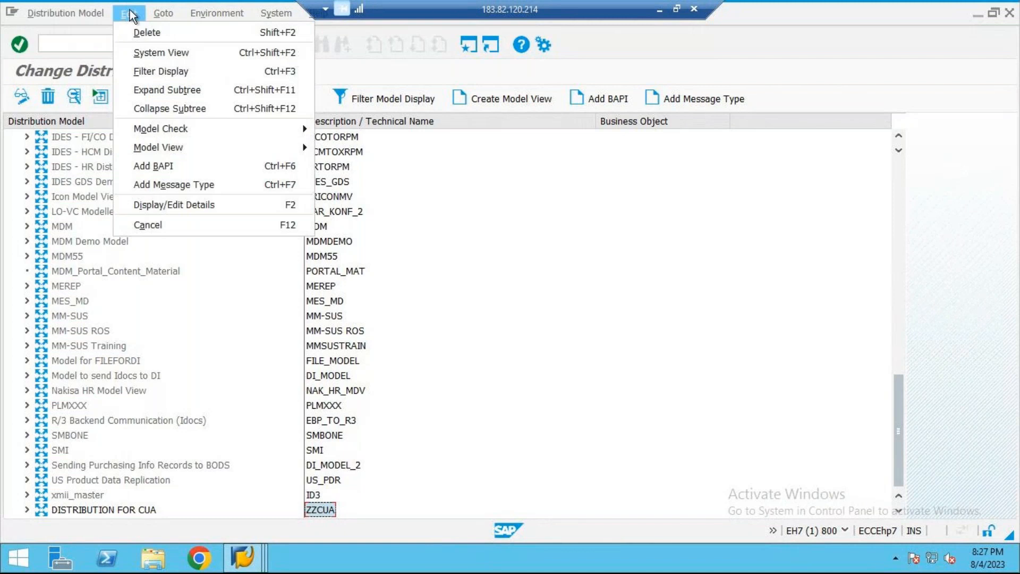
mouse_move(181, 155)
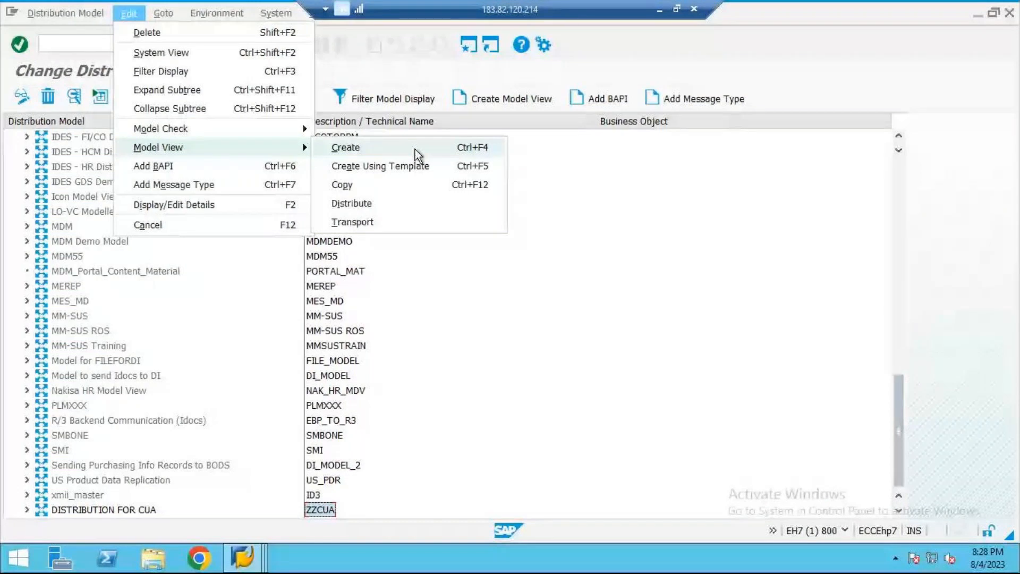
left_click(396, 215)
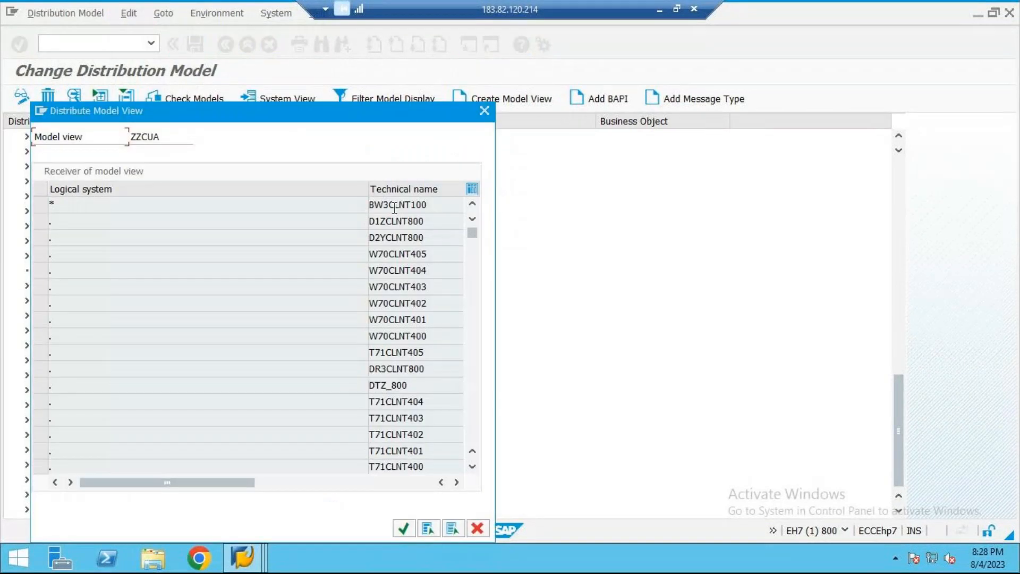
scroll(334, 329, "down", 5)
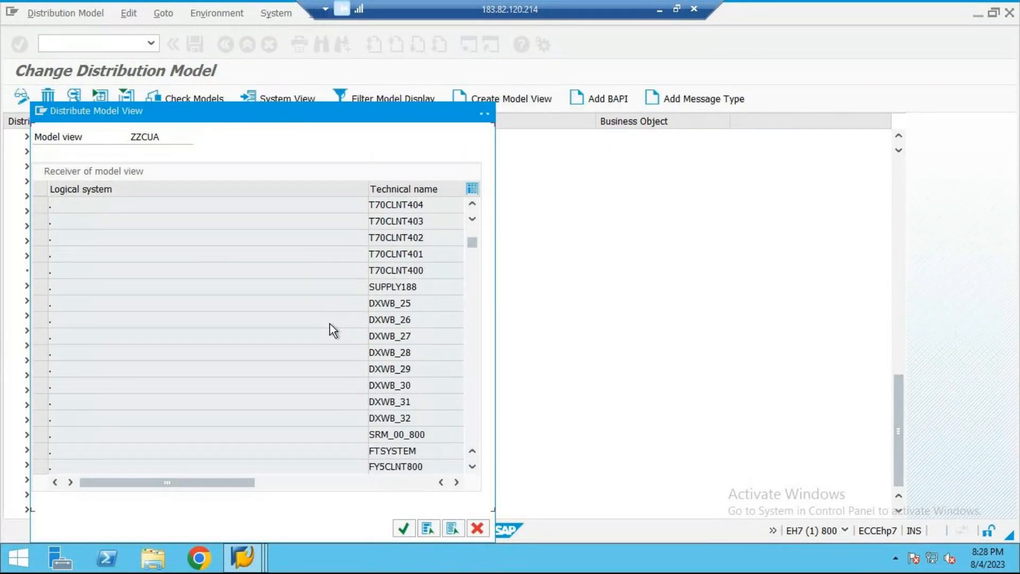
scroll(334, 330, "down", 10)
scroll(334, 330, "down", 15)
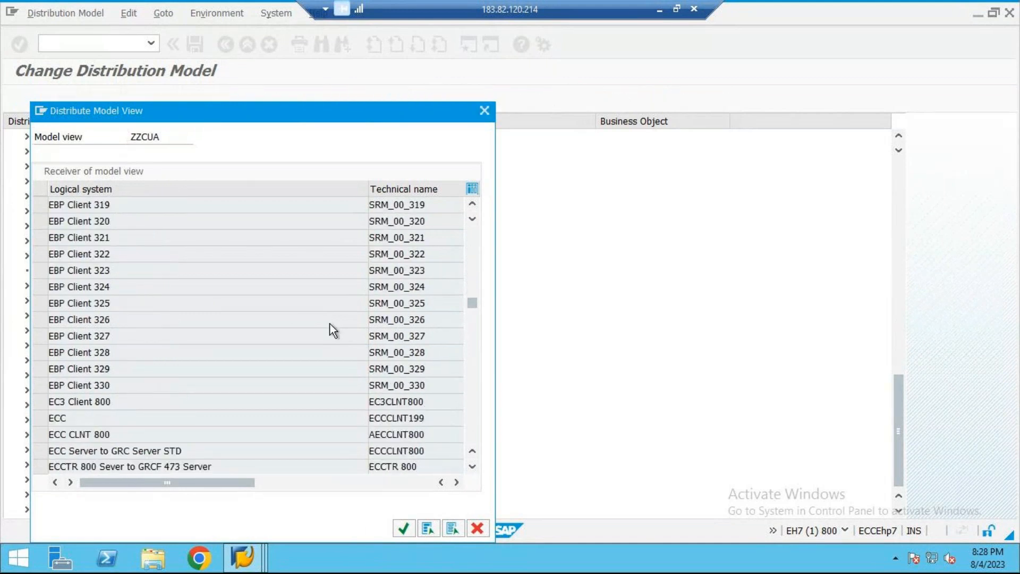
scroll(330, 324, "down", 12)
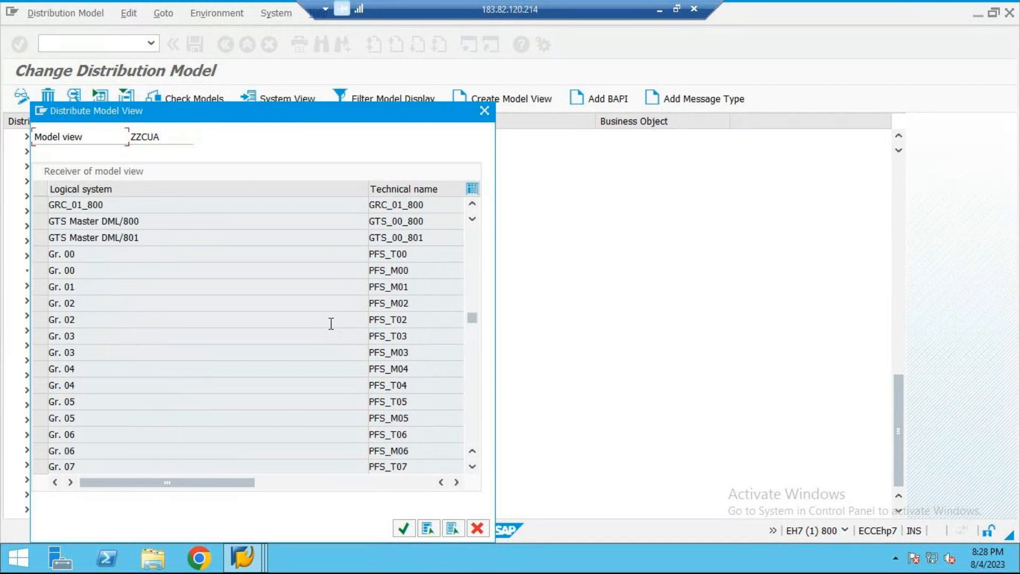
scroll(330, 324, "up", 4)
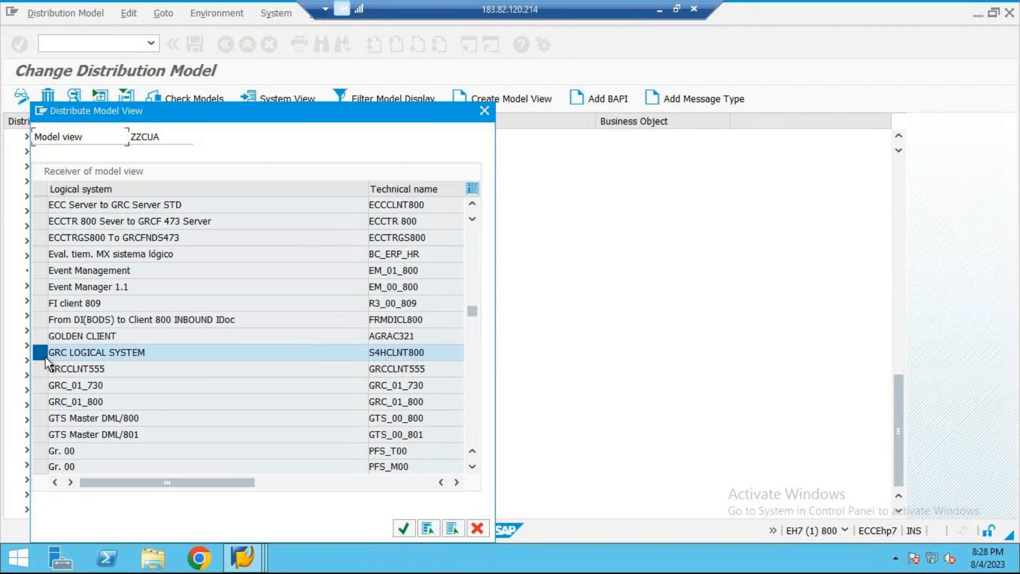
left_click(410, 525)
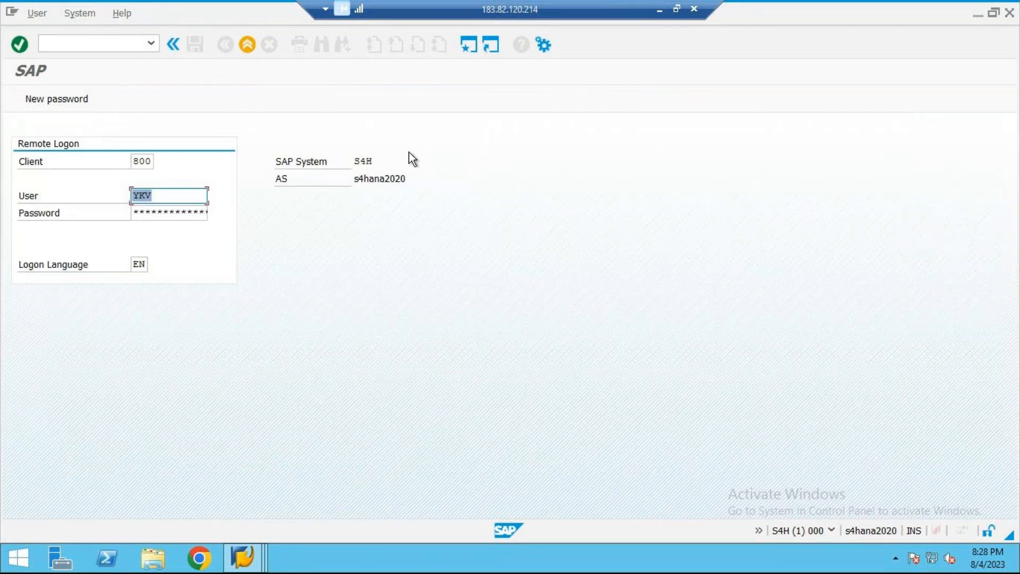
Step: Enter the account password for the remote logon to S4H client 800, log on, and return from the distribution log to the distribution model
left_click(280, 167)
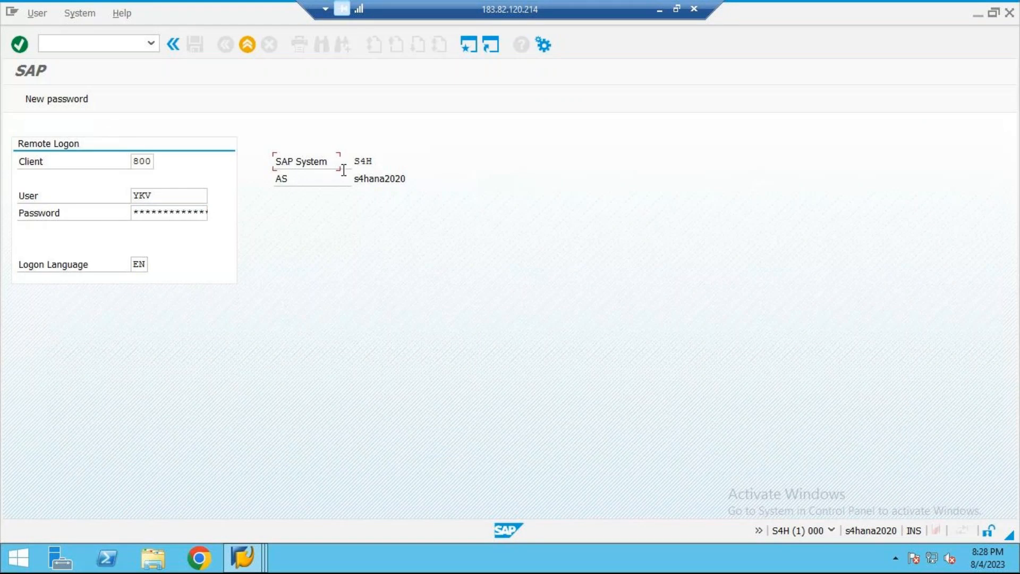
left_click(180, 211)
type("***")
key("Return")
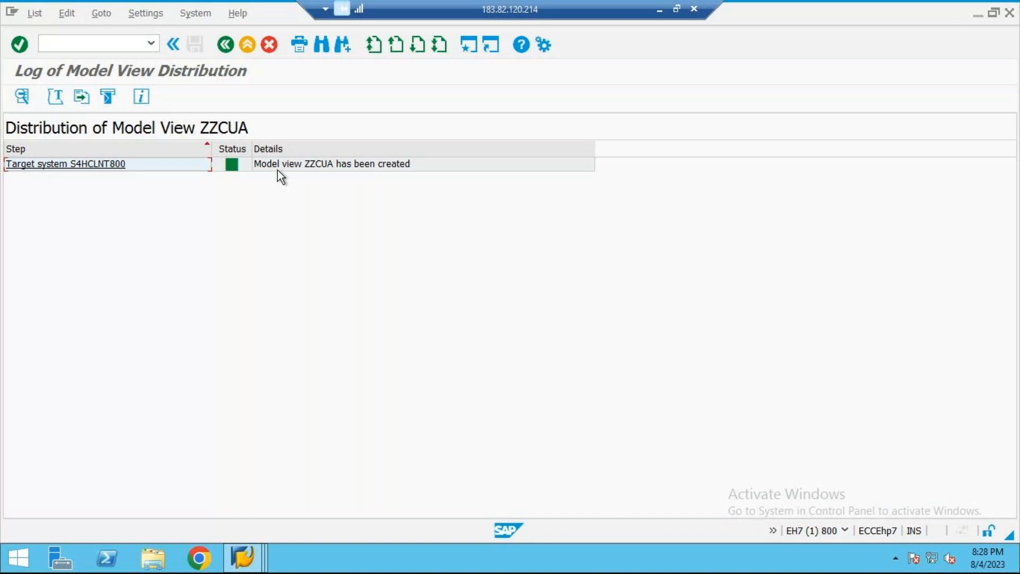
left_click(112, 12)
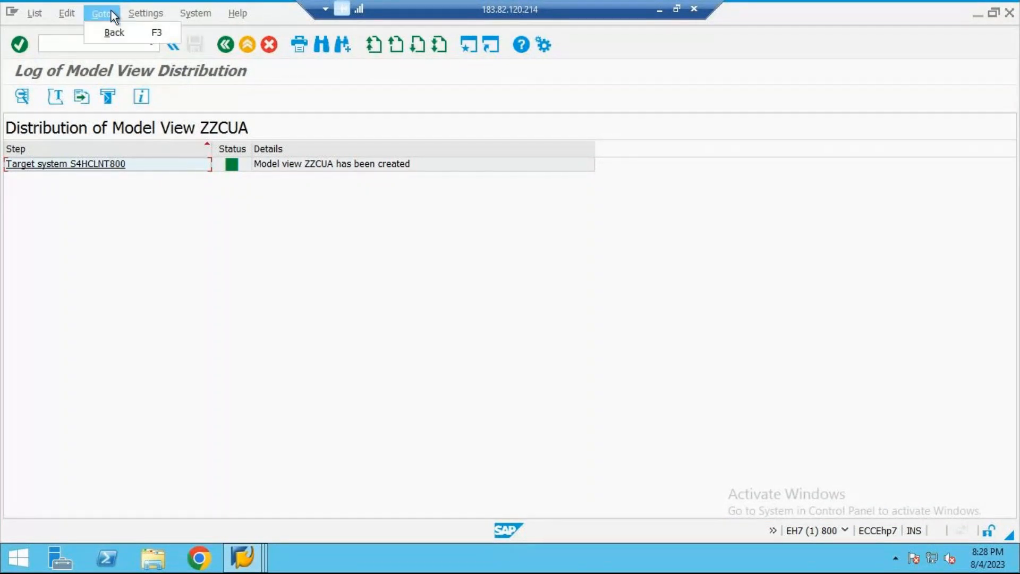
left_click(221, 49)
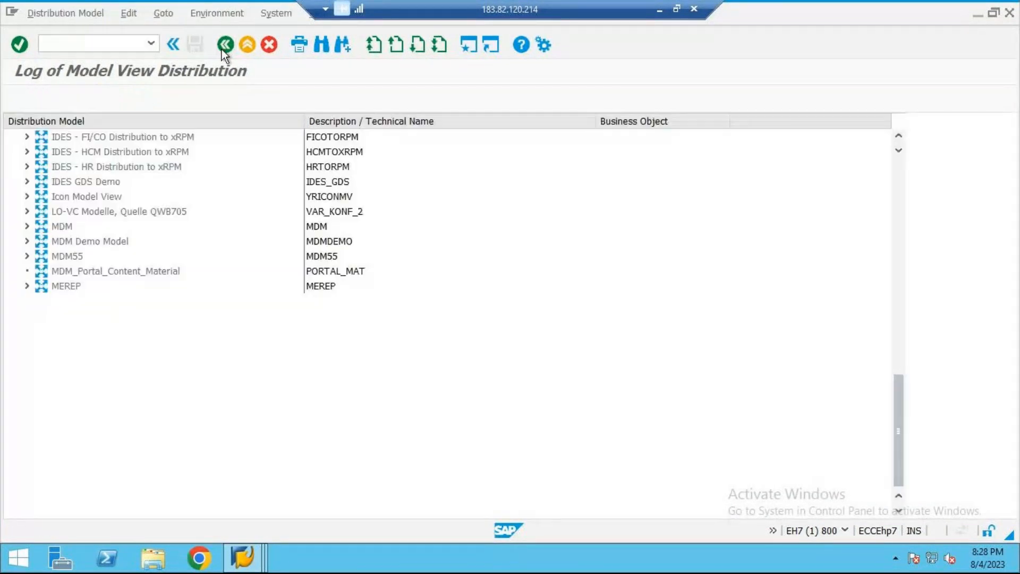
Step: Transport model view ZZCUA using the Customizing request EH7K901500, MASS TRANSPORT
left_click(164, 13)
left_click(126, 15)
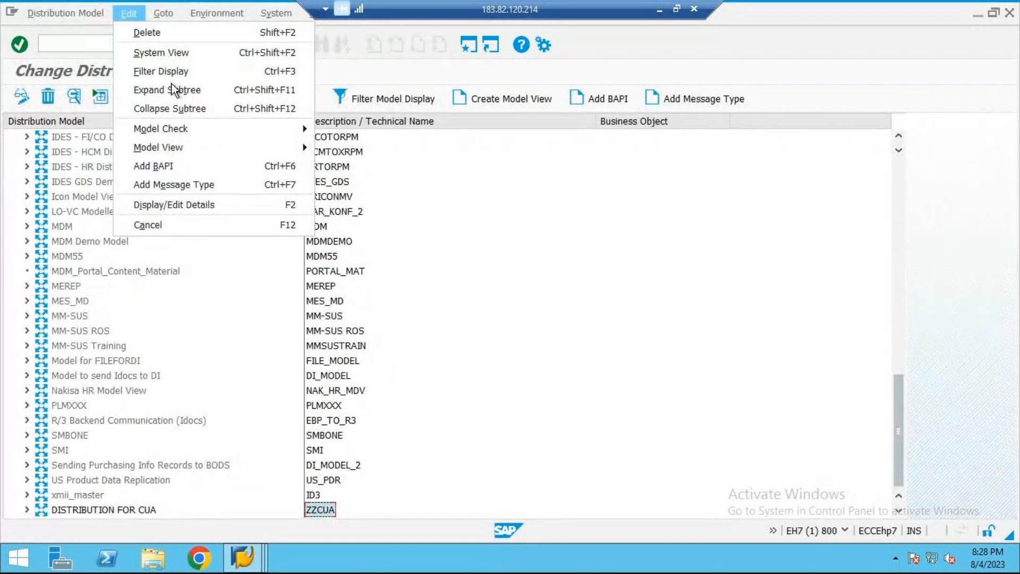
mouse_move(211, 149)
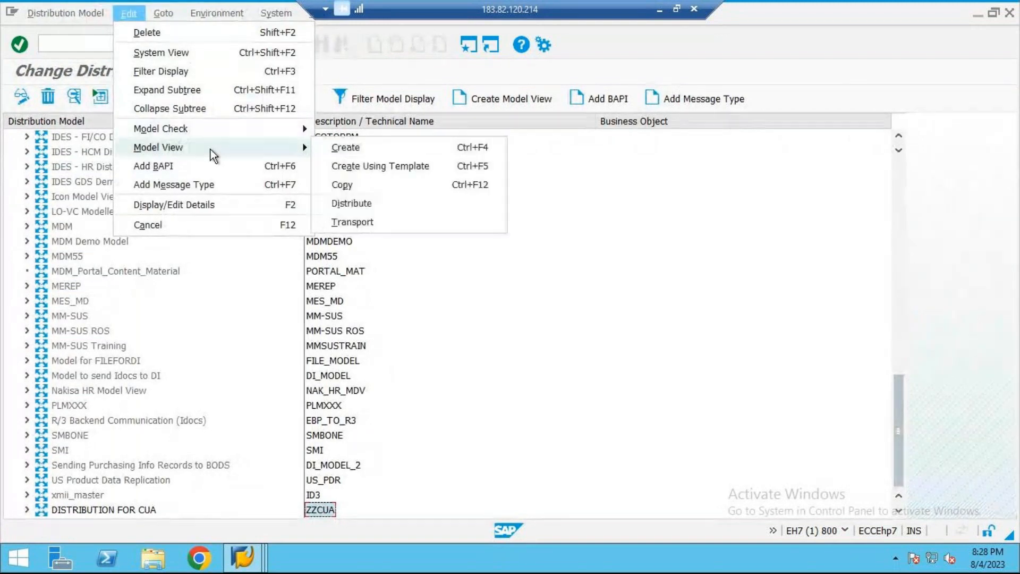
left_click(449, 221)
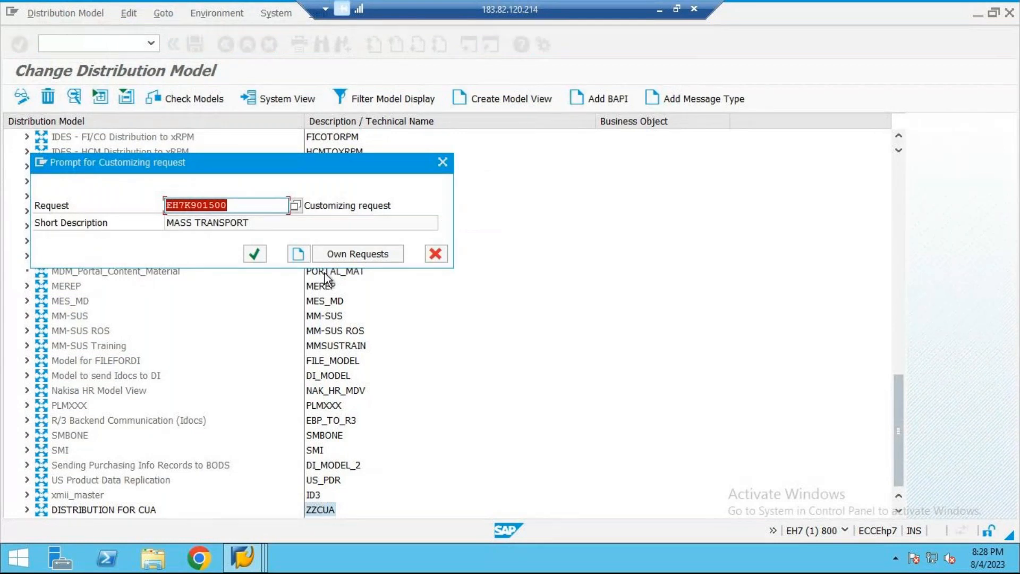
left_click(255, 253)
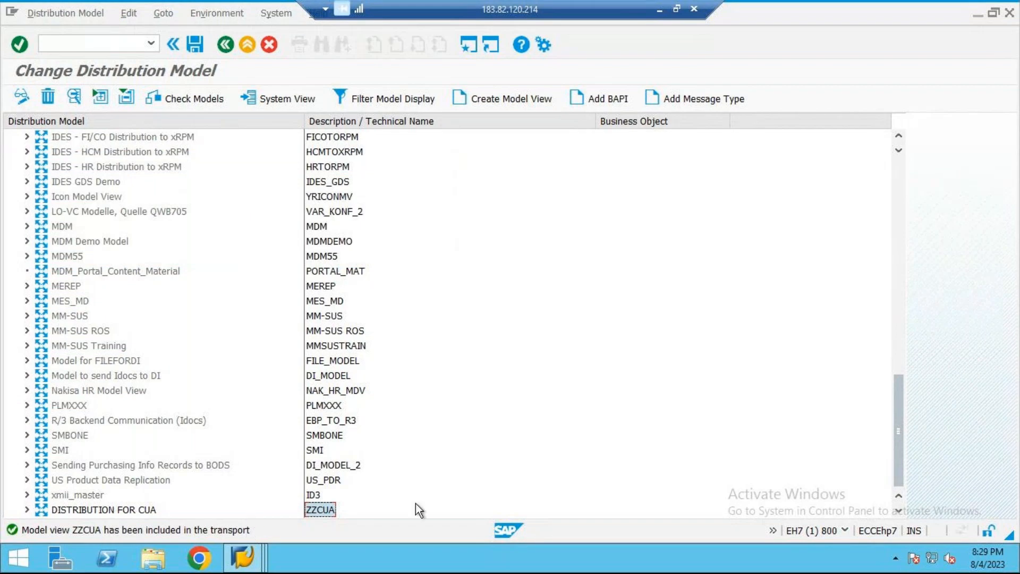
Step: Switch to the Word notes, add the line "STEP 6→CHILD→BD64→CHECK THE DISTRIBUTION MODEL", and return to the SAP remote session
left_click(666, 10)
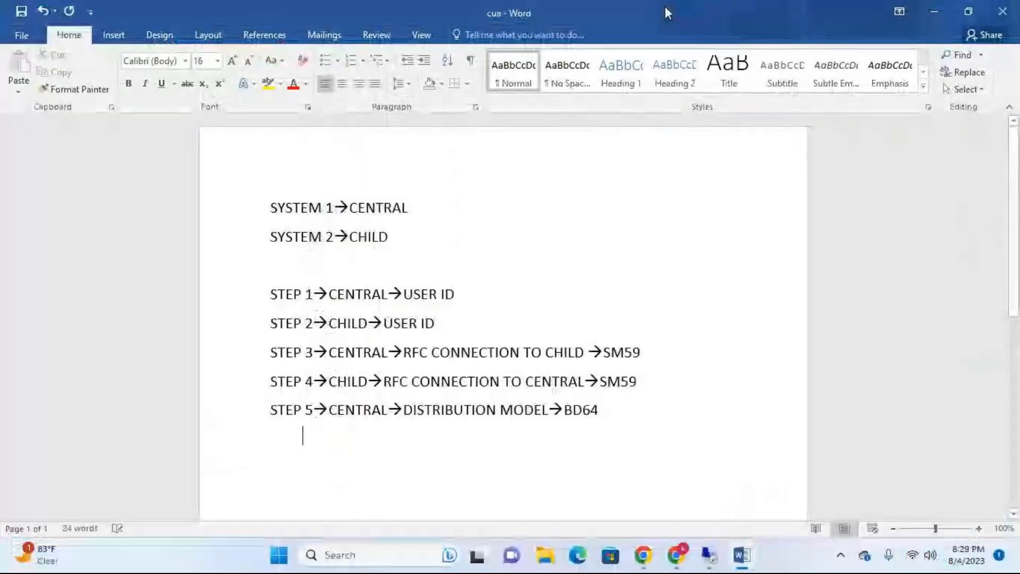
type("STEP ")
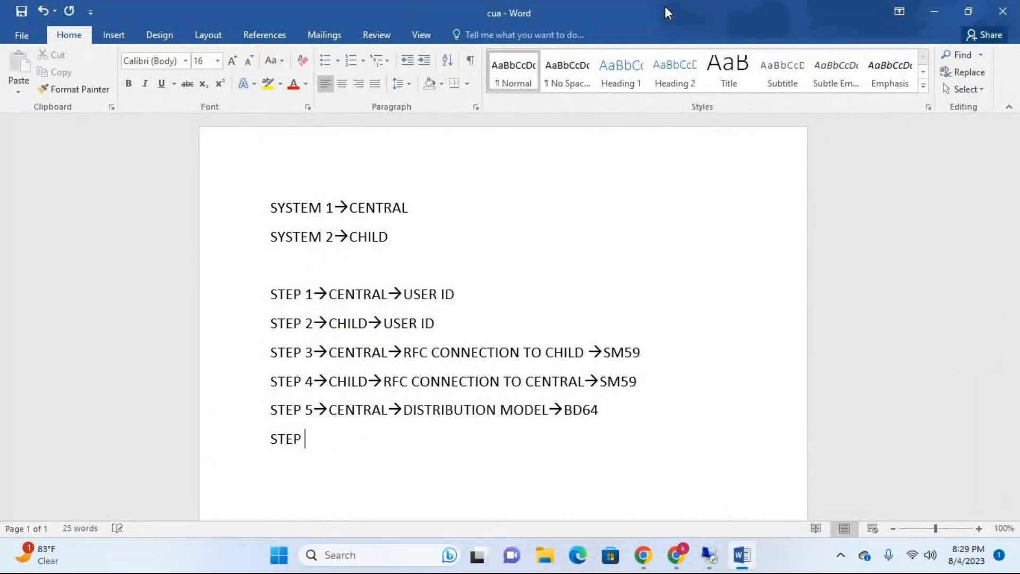
type("6")
type("--")
type(">CHIL")
type("D")
type("--")
type(">BD6")
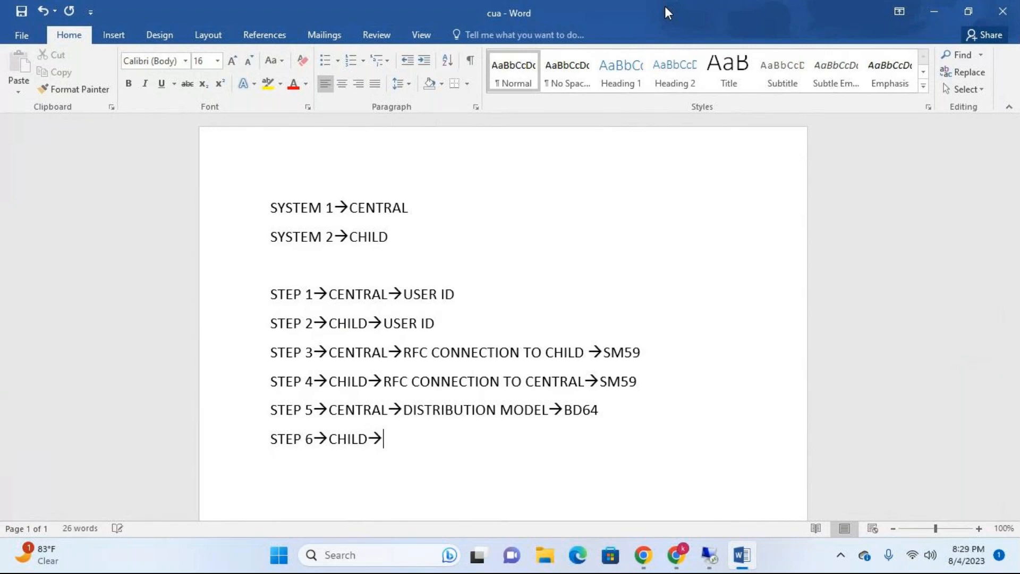
type("4-->CHEC")
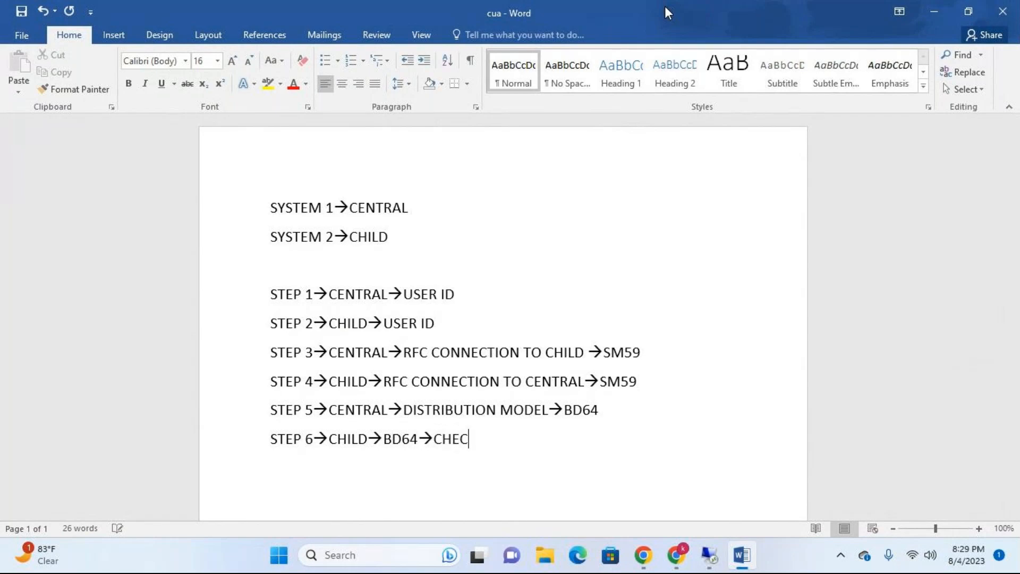
type("K THE DISTRIBUTION MODEL")
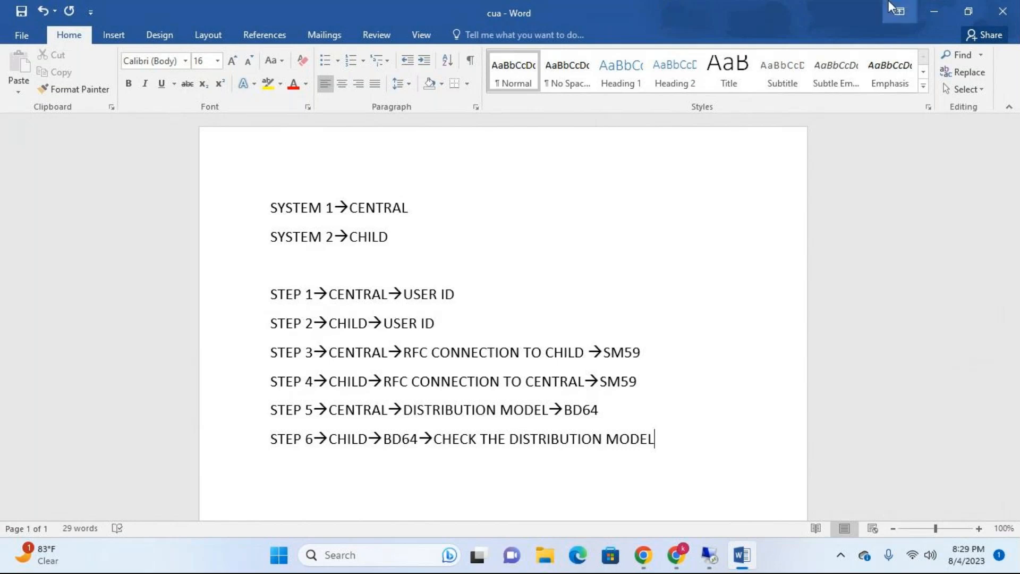
left_click(705, 559)
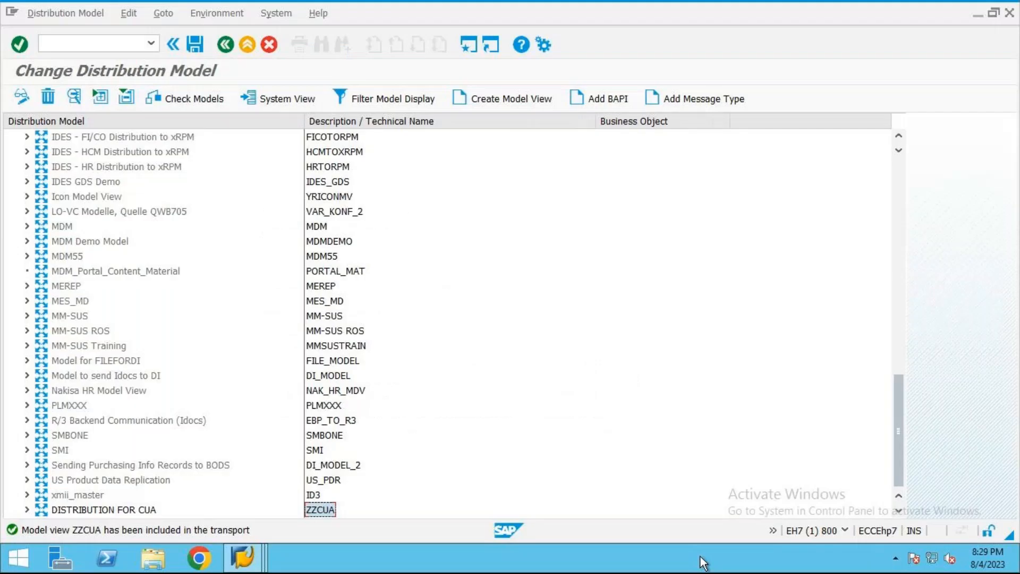
Step: Switch to the S4H client 800 session, leave the RFC destination configuration, and open transaction BD64
mouse_move(255, 555)
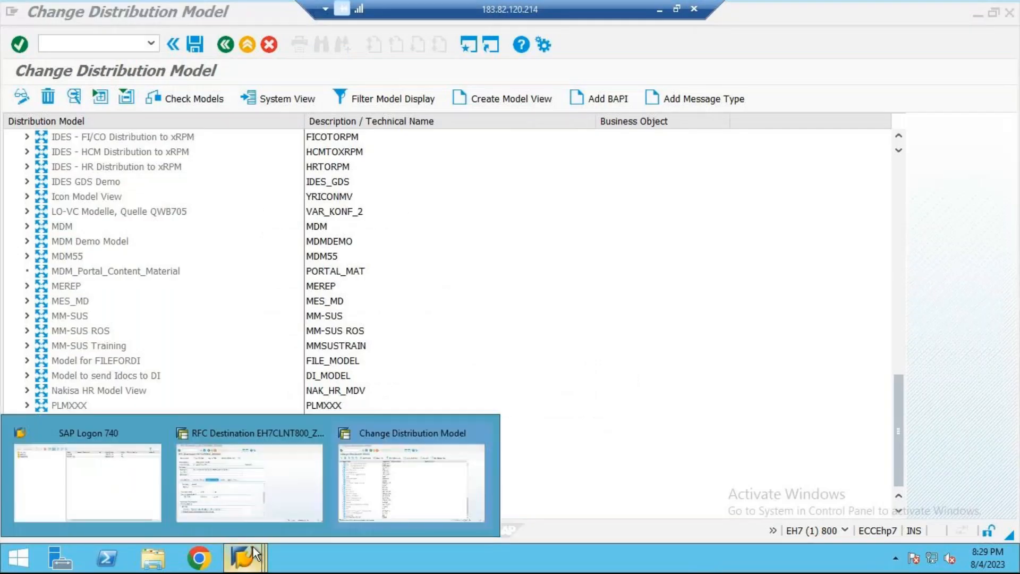
left_click(264, 512)
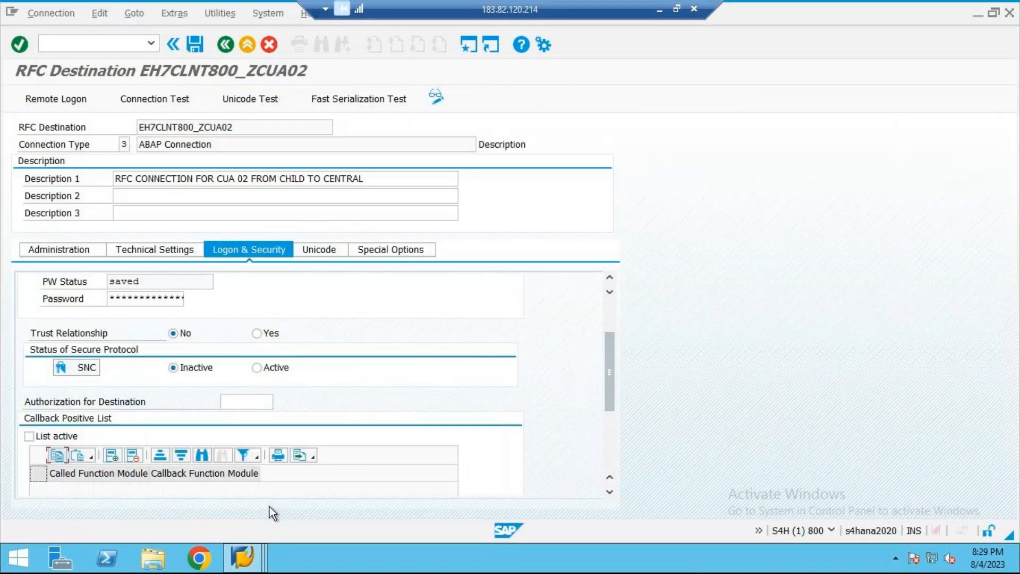
left_click(242, 43)
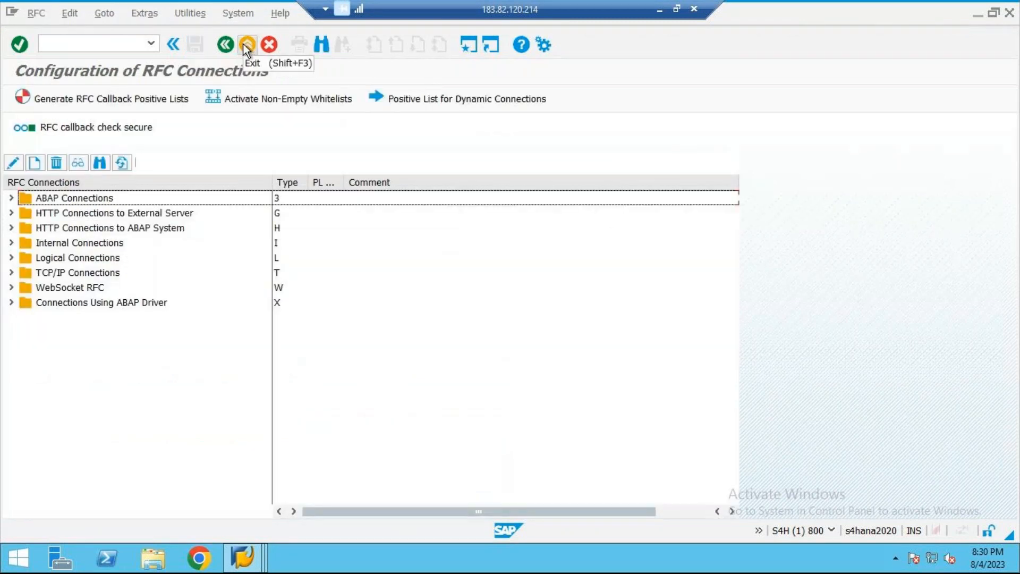
left_click(243, 44)
type("BD64")
key("Return")
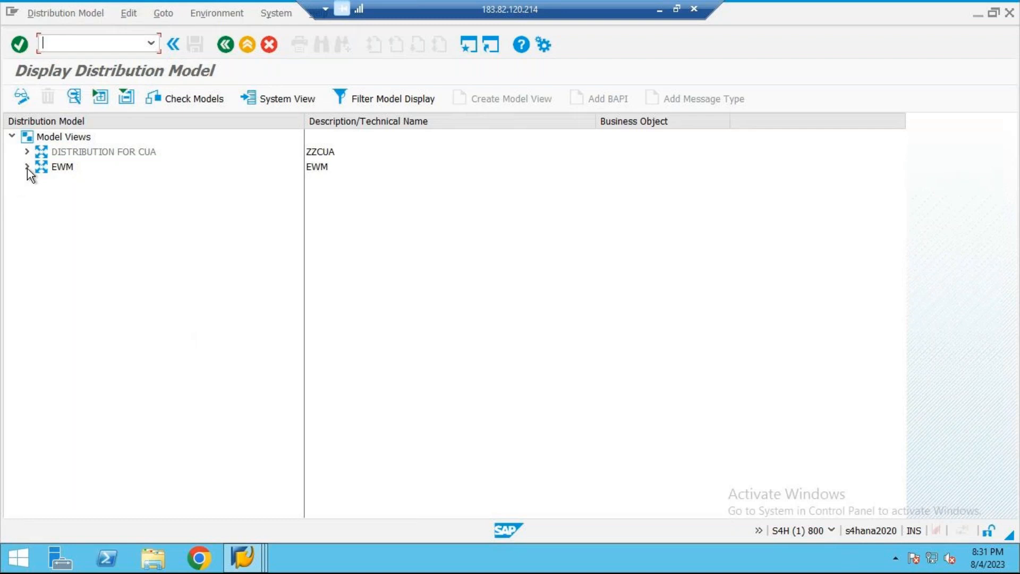
Step: Expand model view ZZCUA through sender EH7CLNT800 and receiver S4HCLNT800 to check its distributed methods
left_click(98, 151)
left_click(327, 152)
left_click(26, 151)
left_click(43, 167)
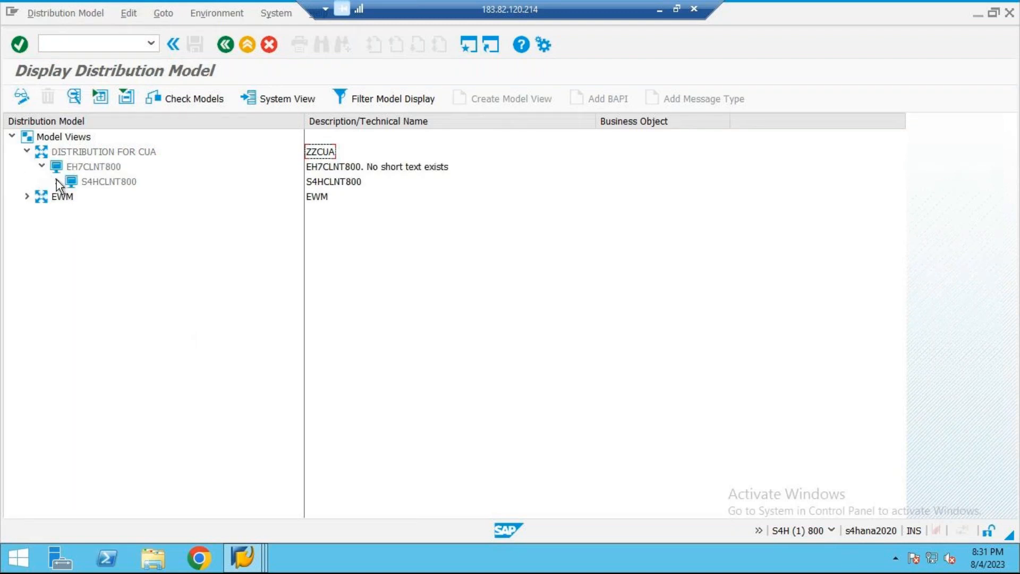
left_click(57, 181)
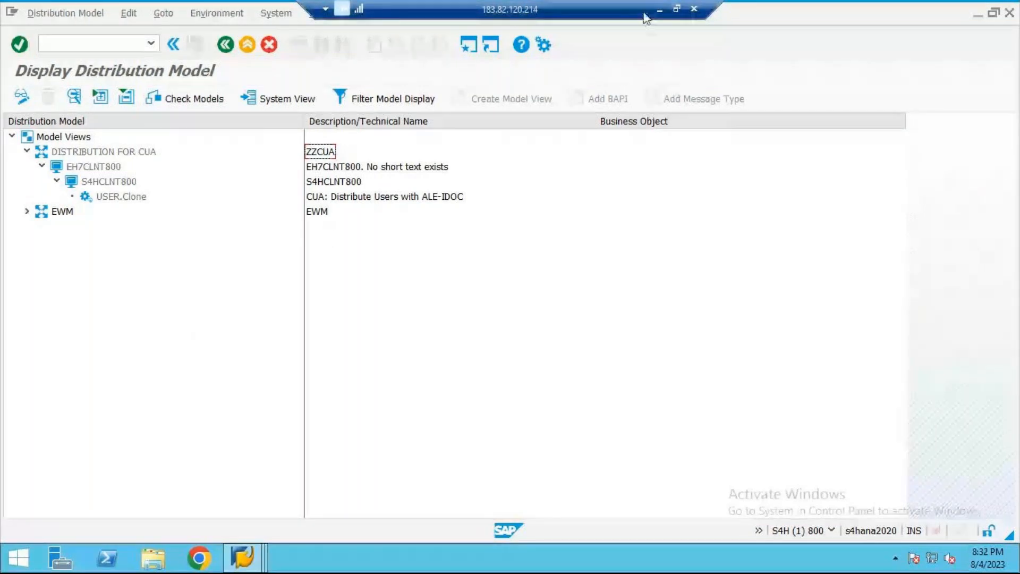
Step: Switch to the Word notes, add the line "STEP 7→CENTRAL→SCUA", and return to the SAP remote session
left_click(660, 10)
type("STEP 7")
type("-->")
key("BackSpace")
type(">")
type("CENTRAL")
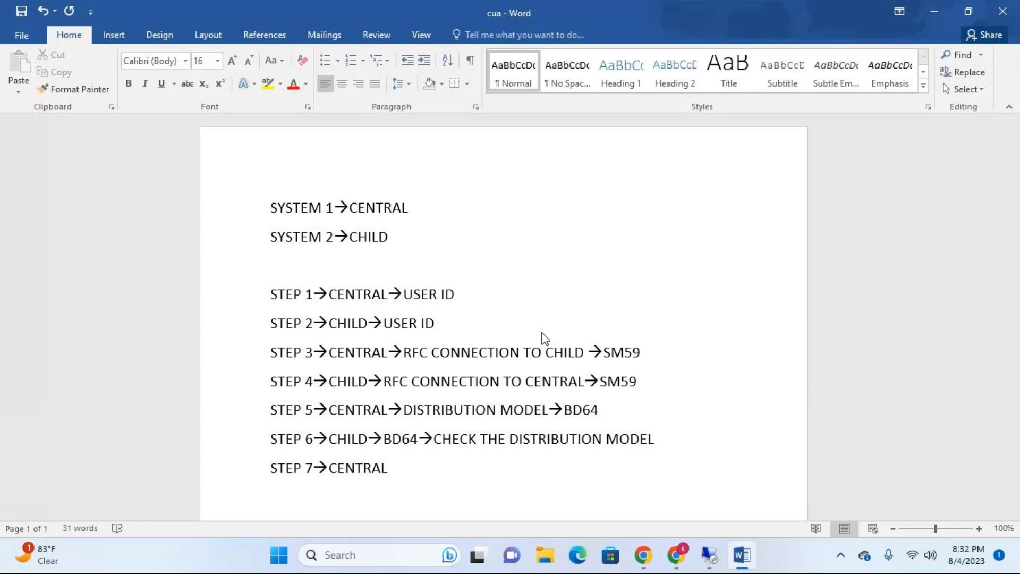
type("-->")
type("SCUA")
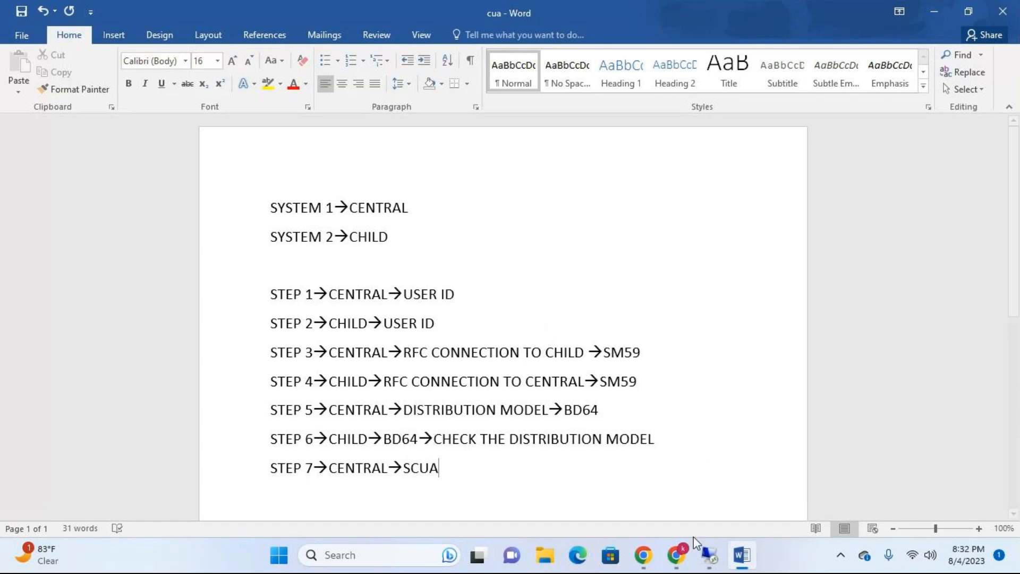
left_click(709, 555)
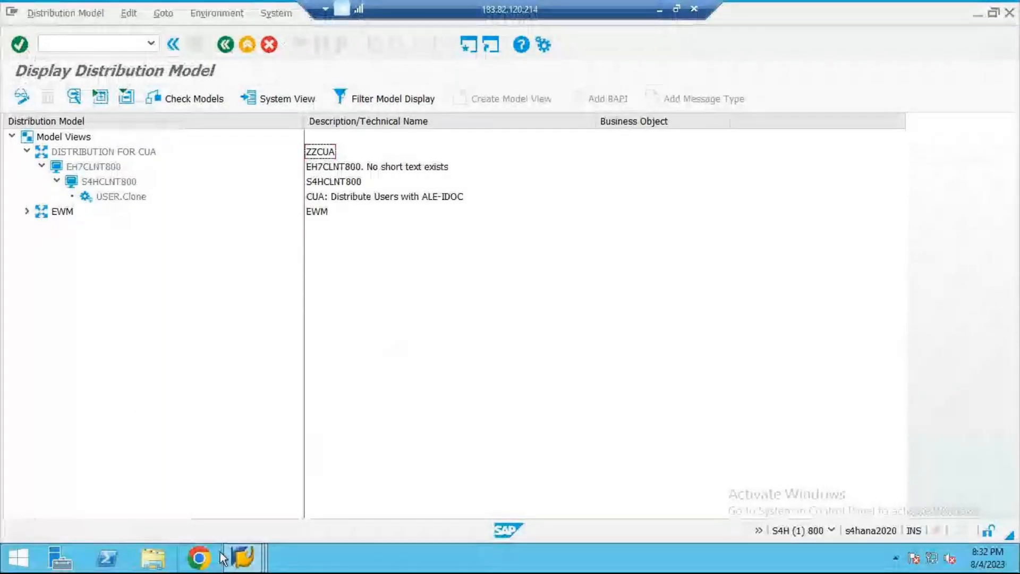
Step: Switch to the central EH7 client 800 session, leave the distribution model, and open transaction SCUA
left_click(242, 557)
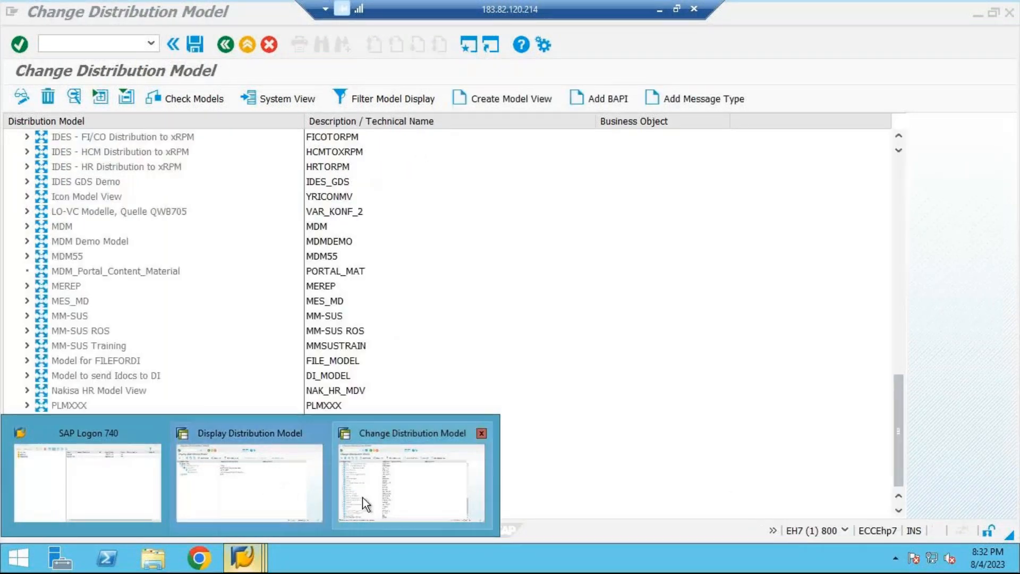
left_click(356, 489)
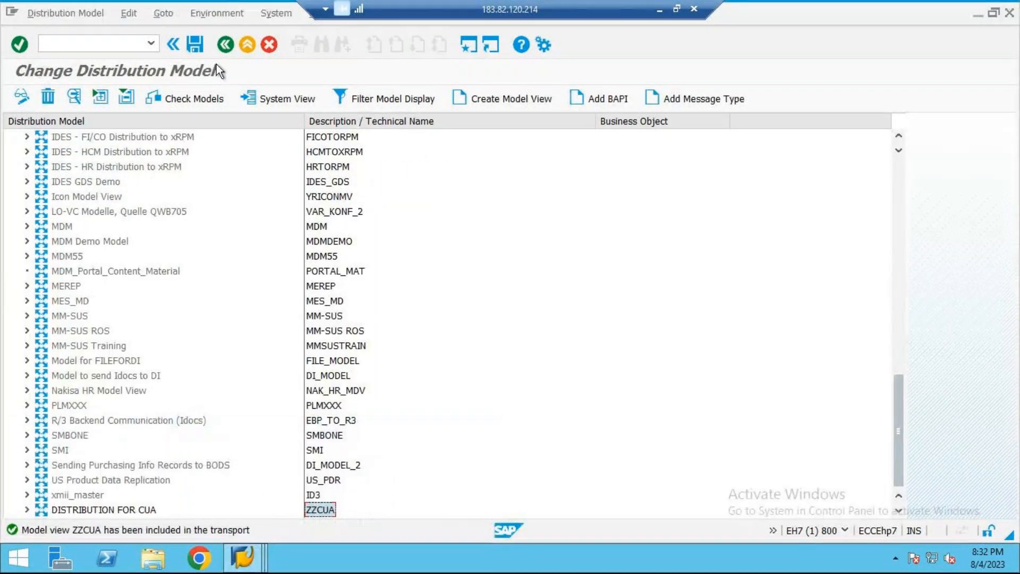
left_click(243, 52)
type("SCUA")
key("Return")
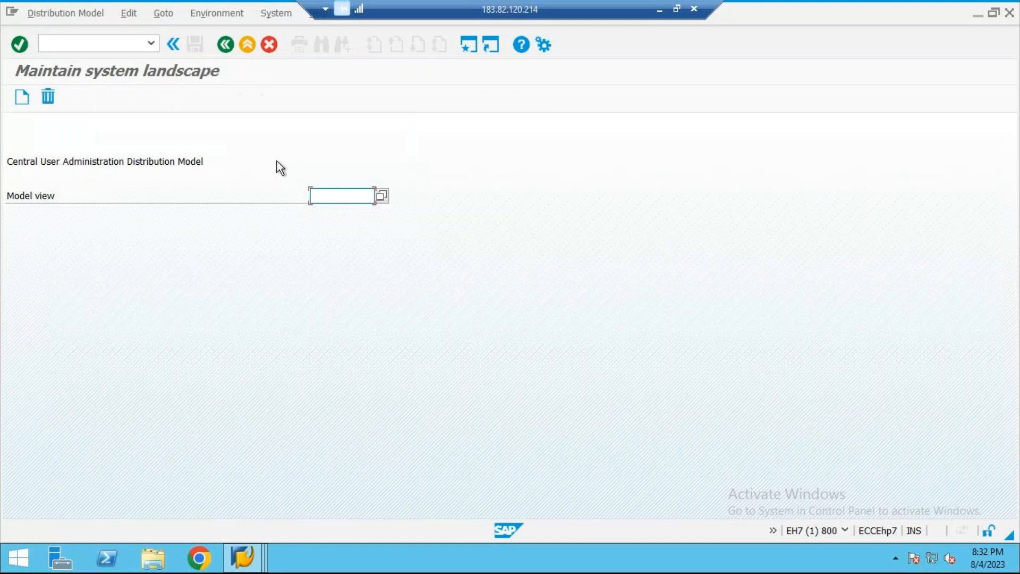
Step: Choose ZZCUA as the Central User Administration model view, start creating its system landscape, and highlight the sending system
left_click(380, 196)
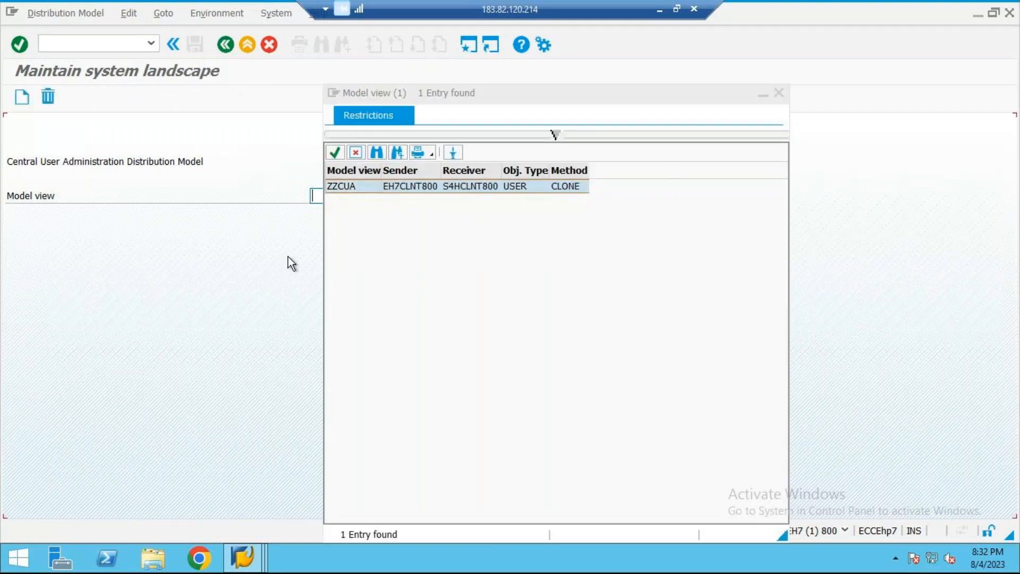
double_click(347, 186)
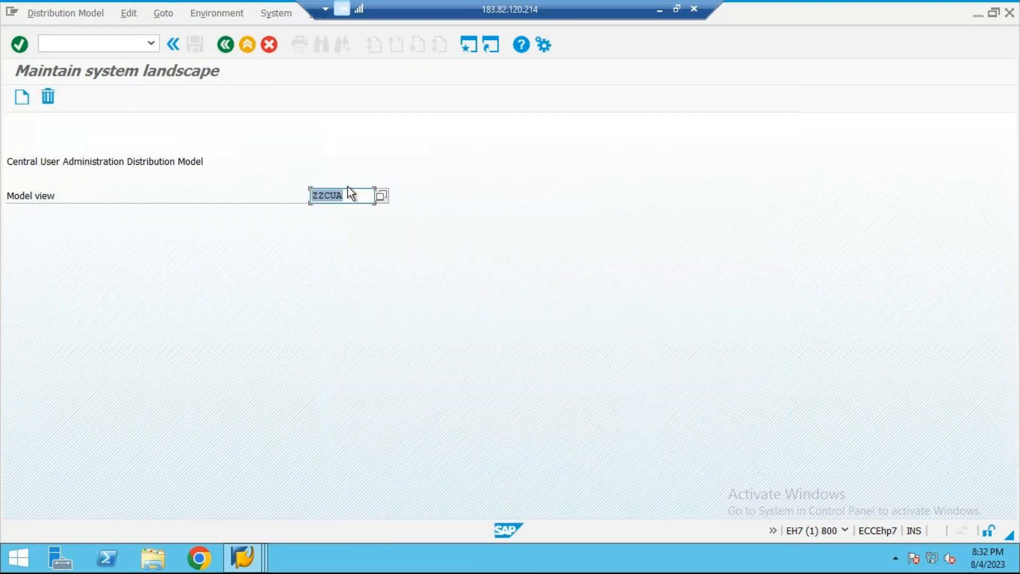
left_click(23, 97)
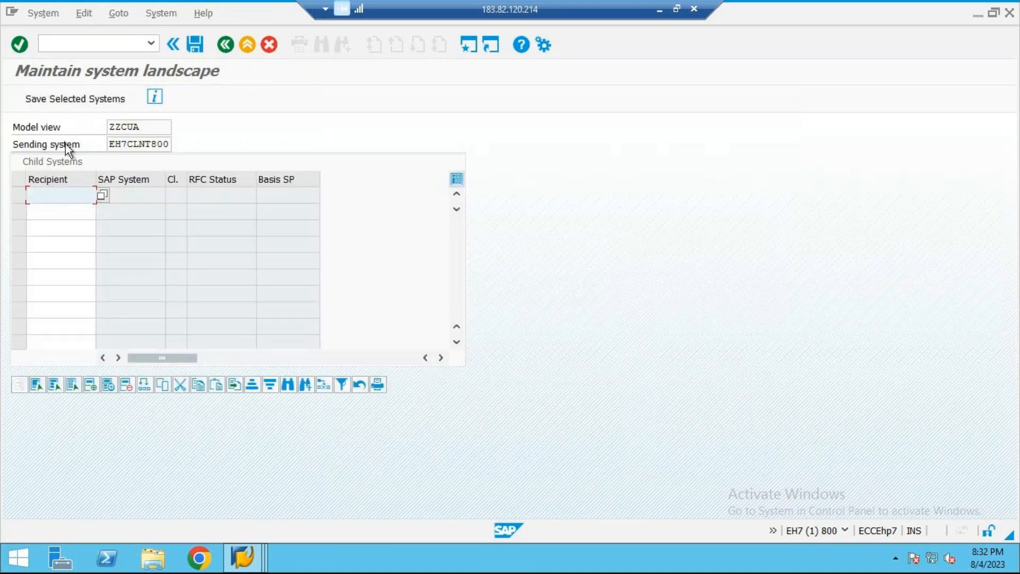
left_click_drag(109, 143, 186, 130)
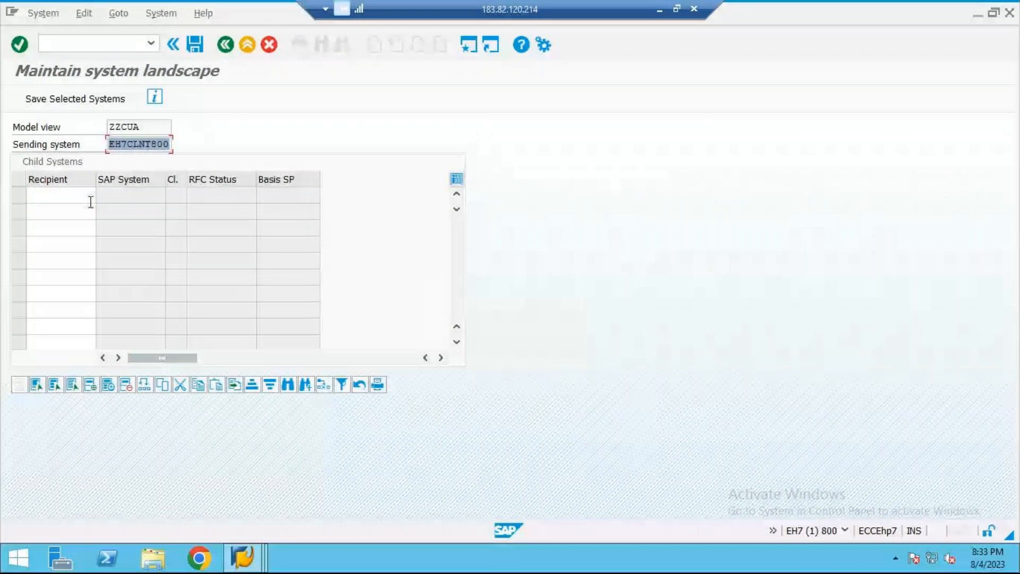
Step: Add logical system S4HCLNT800, GRC LOGICAL SYSTEM, as the first recipient in the child systems table
left_click(50, 195)
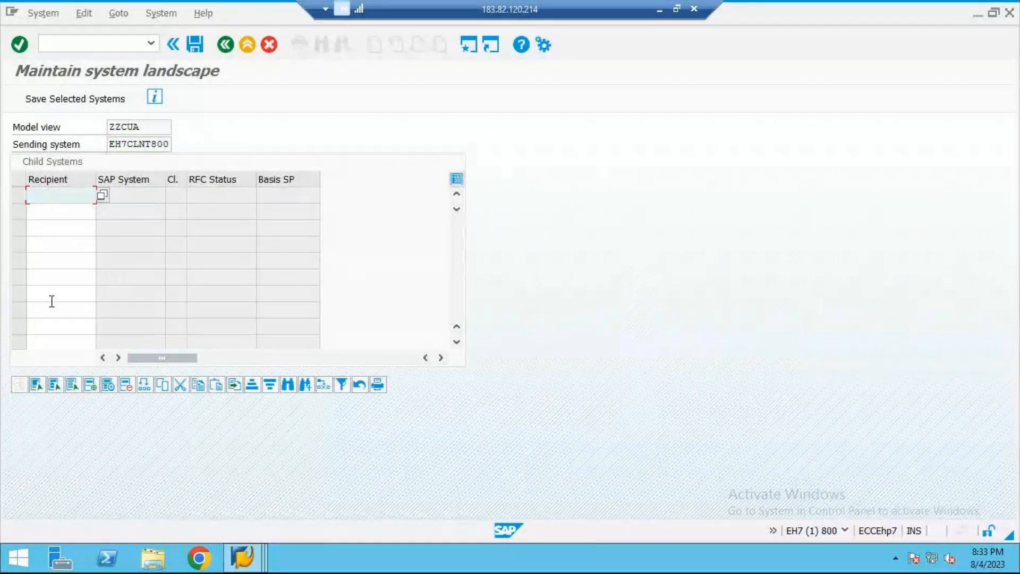
left_click(98, 197)
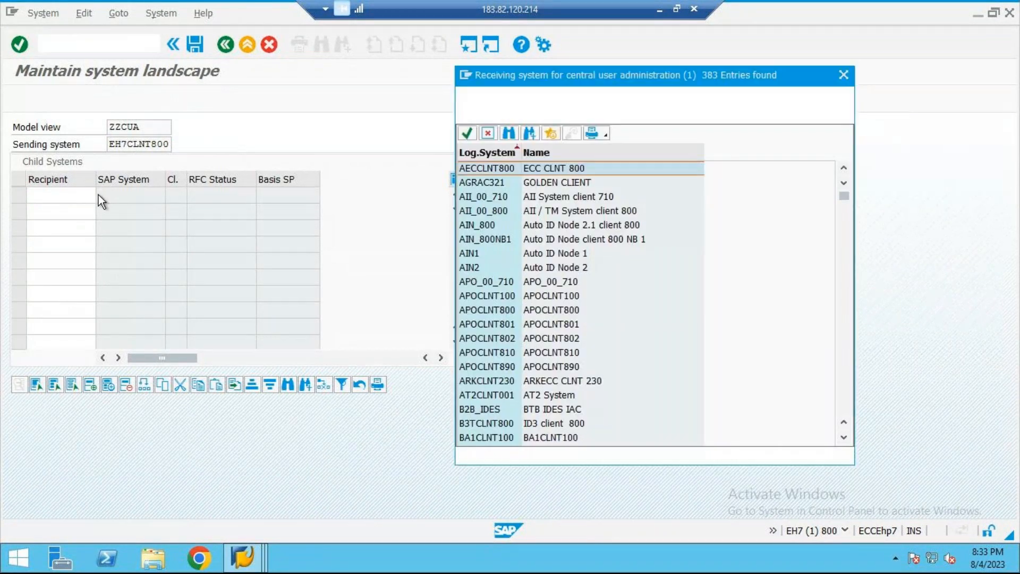
scroll(586, 237, "down", 5)
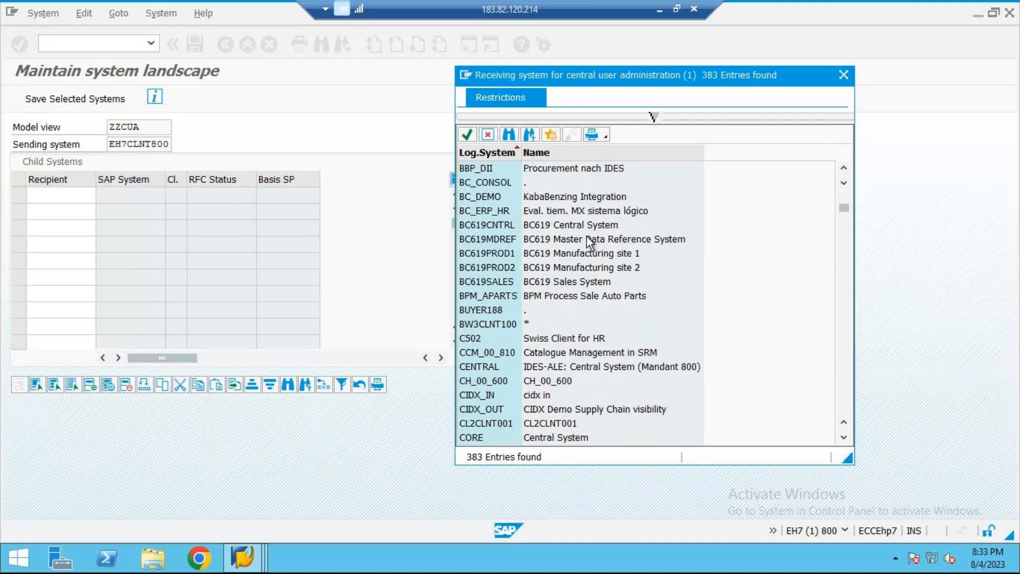
scroll(587, 237, "down", 3)
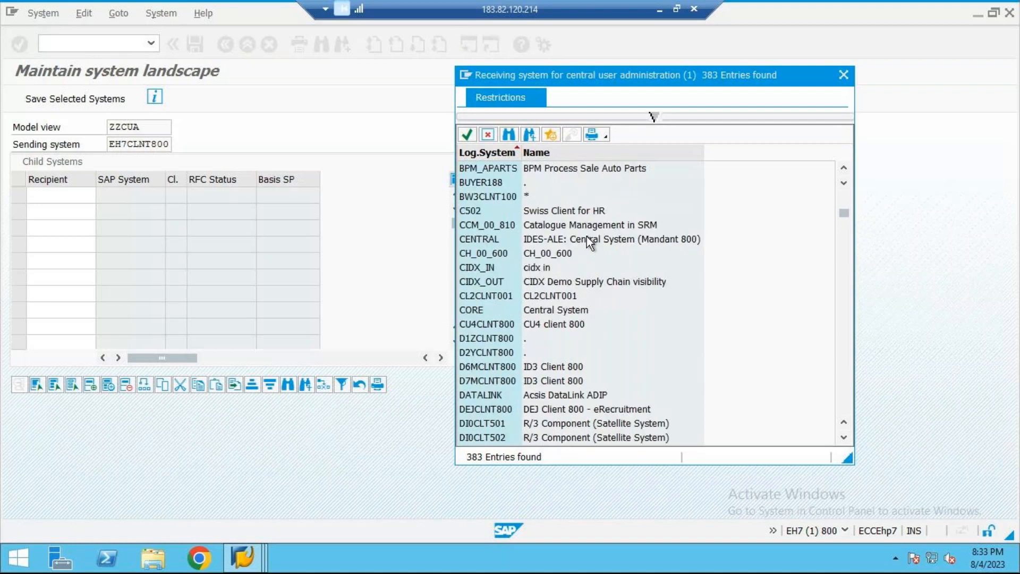
scroll(586, 237, "down", 10)
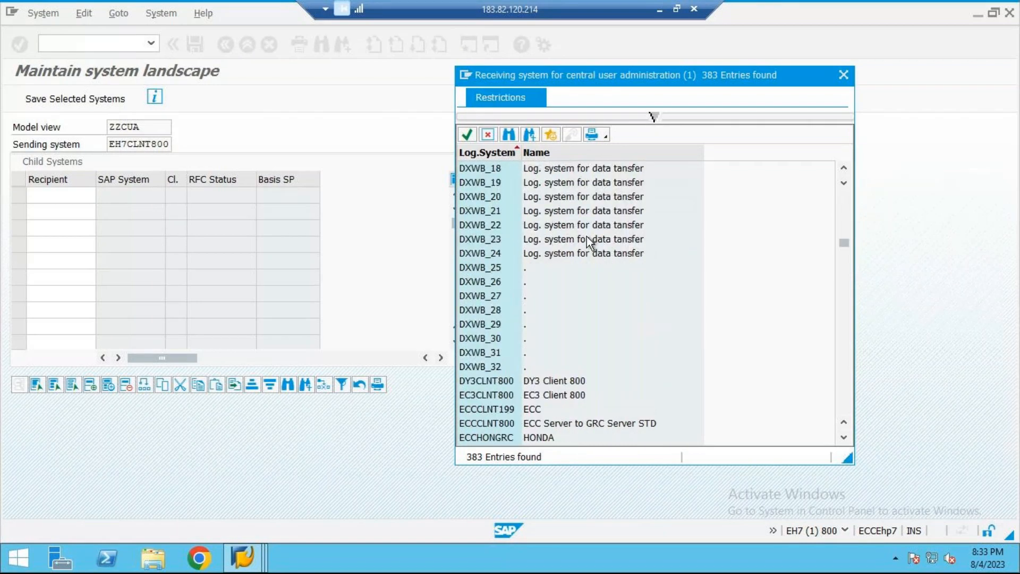
scroll(587, 237, "down", 20)
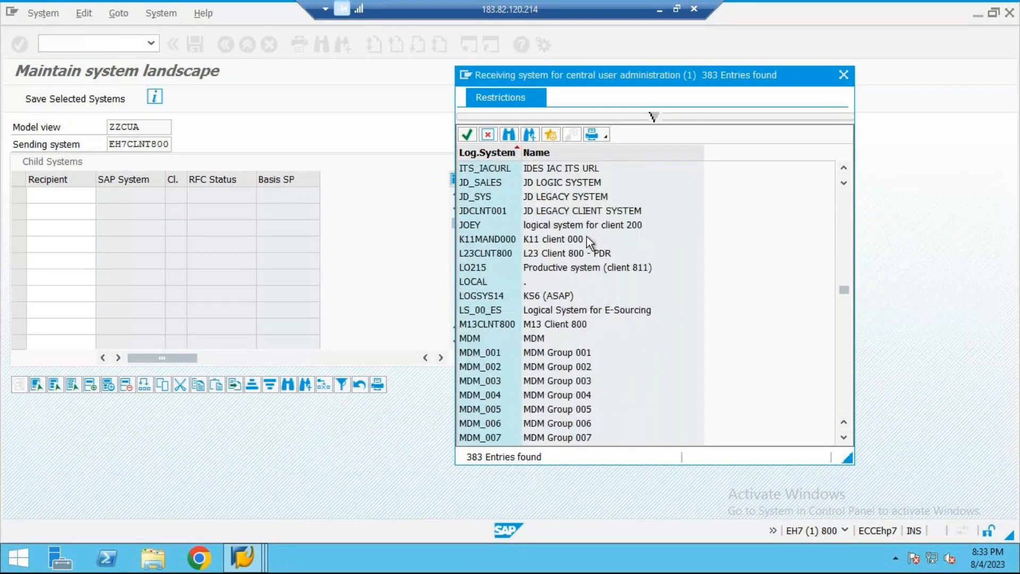
scroll(586, 237, "down", 20)
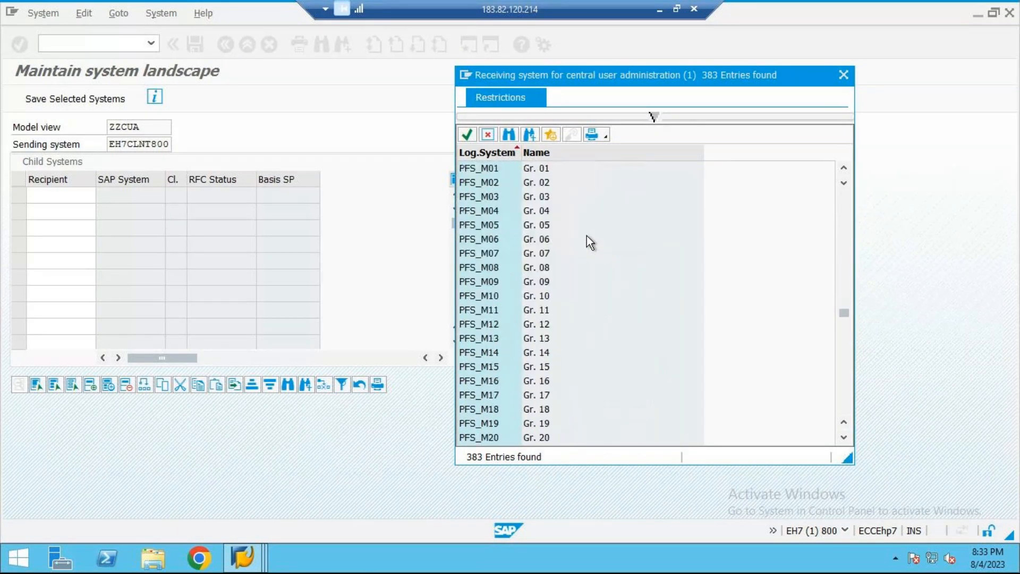
scroll(586, 237, "down", 15)
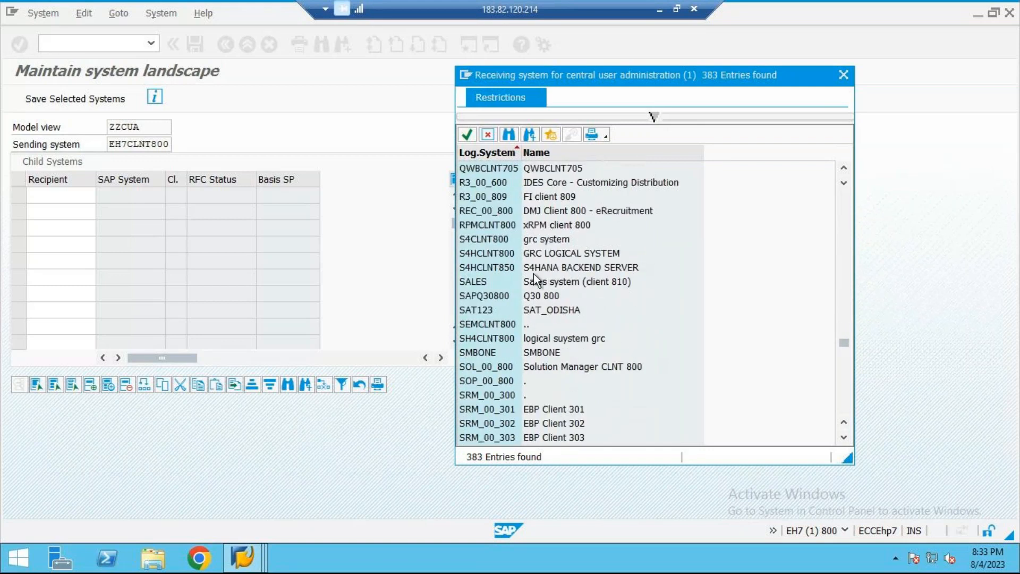
left_click(504, 254)
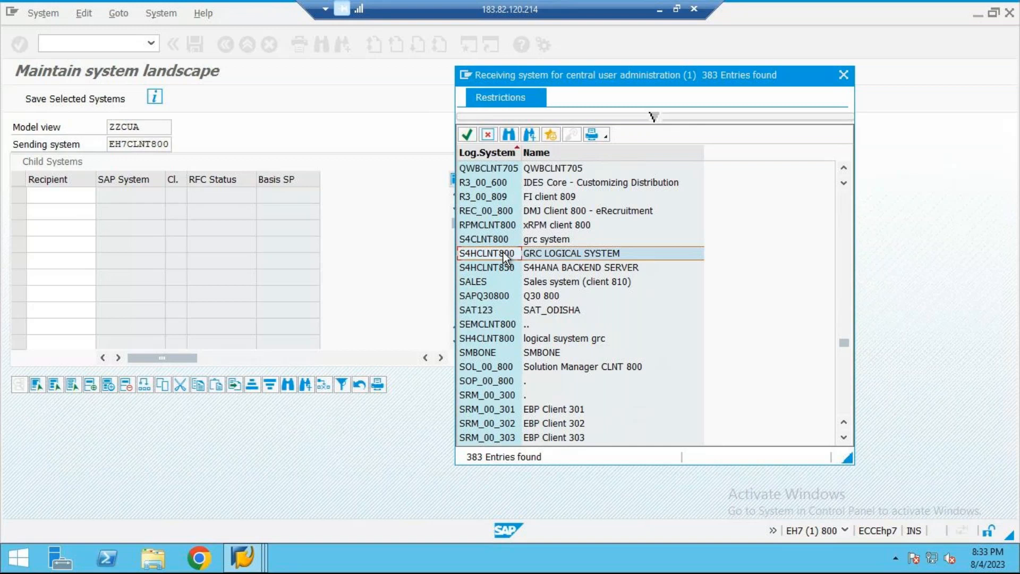
double_click(470, 256)
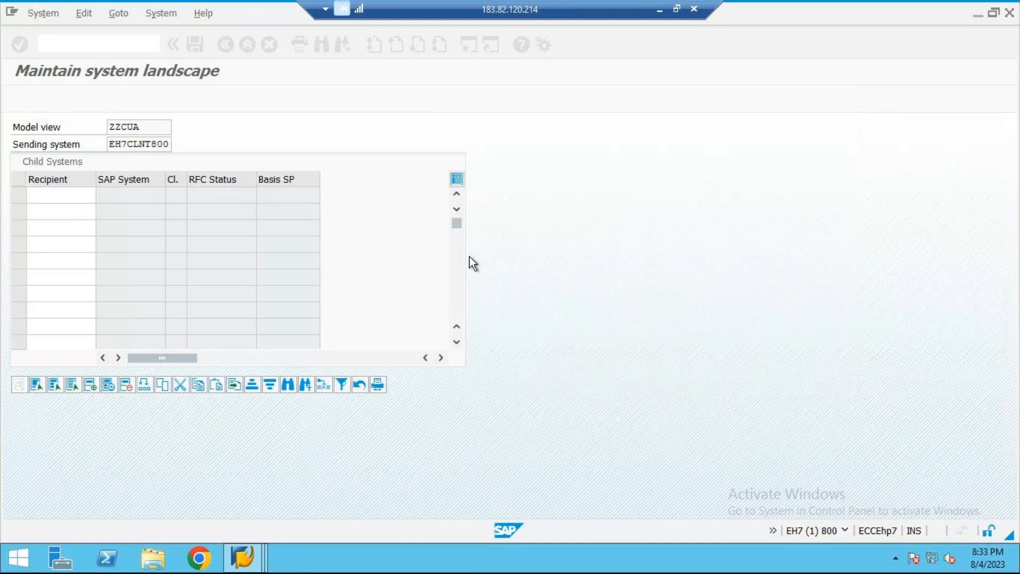
Step: Add logical system AGRAC321, GOLDEN CLIENT, as the second recipient and save the system landscape
left_click(93, 211)
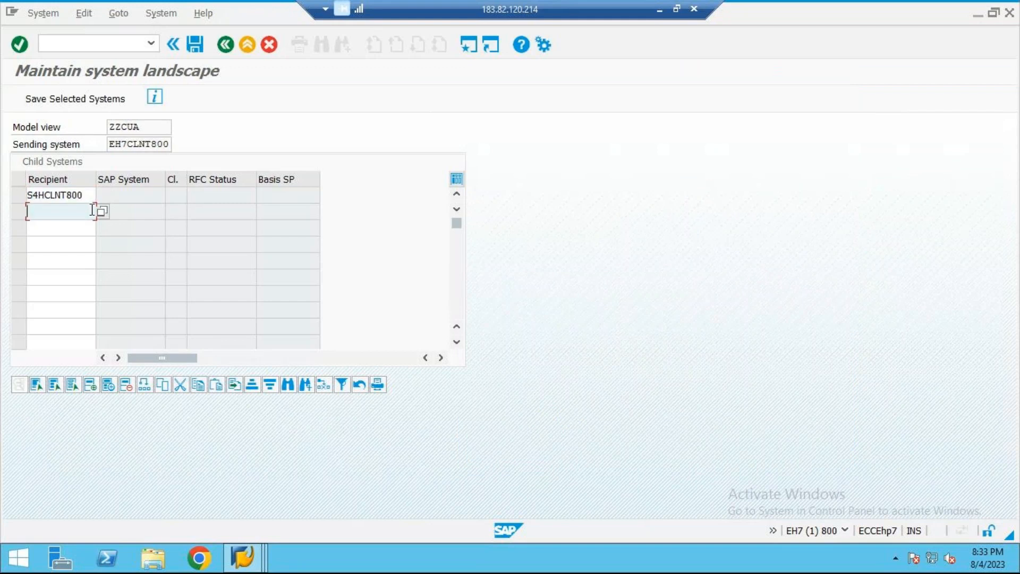
left_click(101, 211)
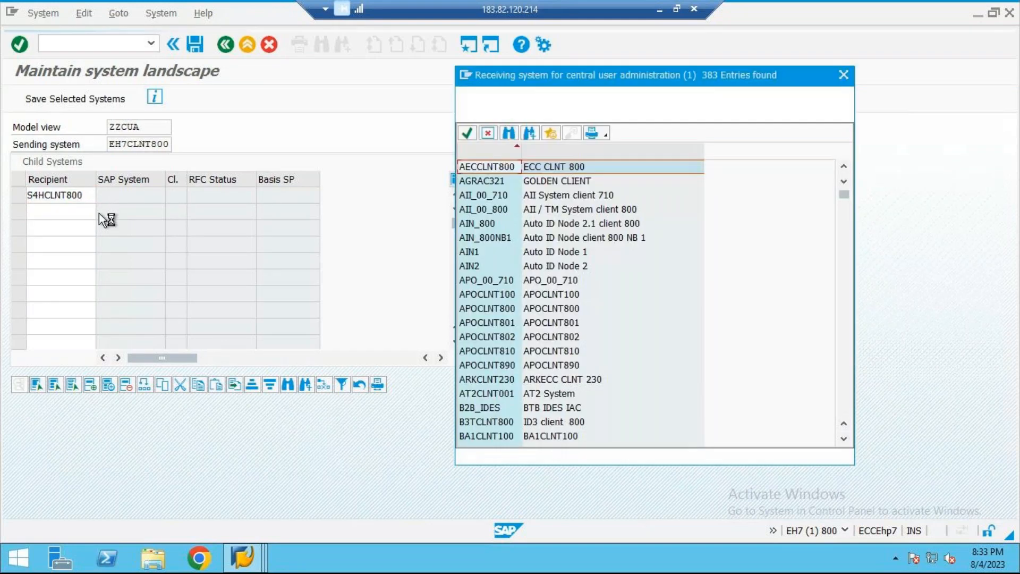
left_click(511, 186)
double_click(512, 186)
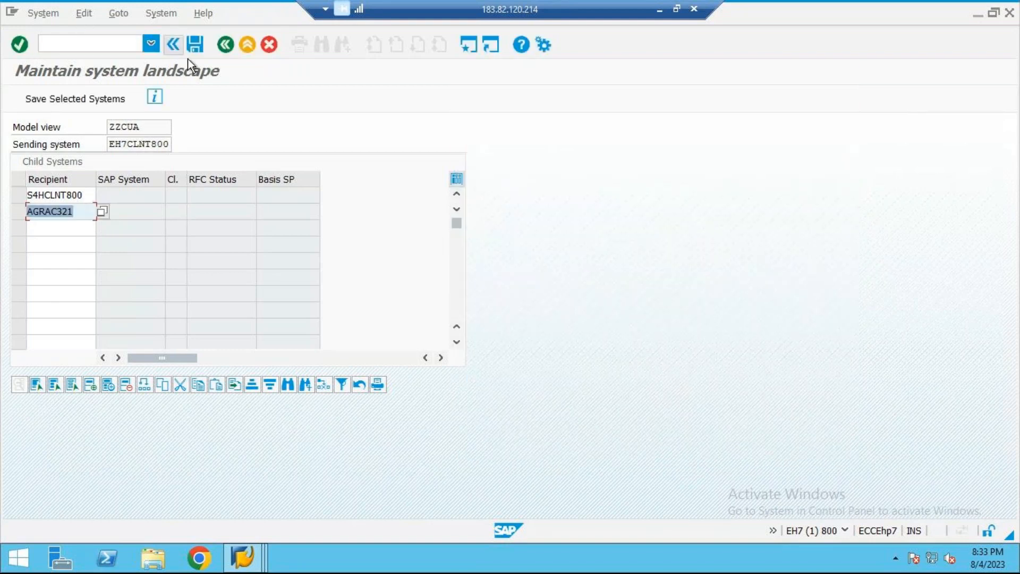
left_click(195, 45)
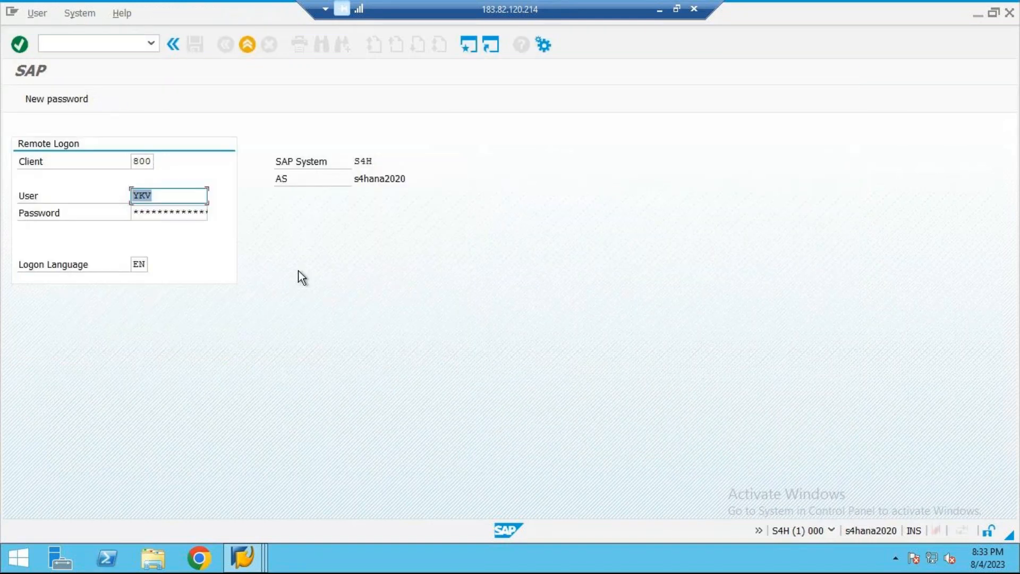
Step: Enter the account password for the remote logon to S4H client 800 and log on, re-entering it for a second attempt
left_click(162, 213)
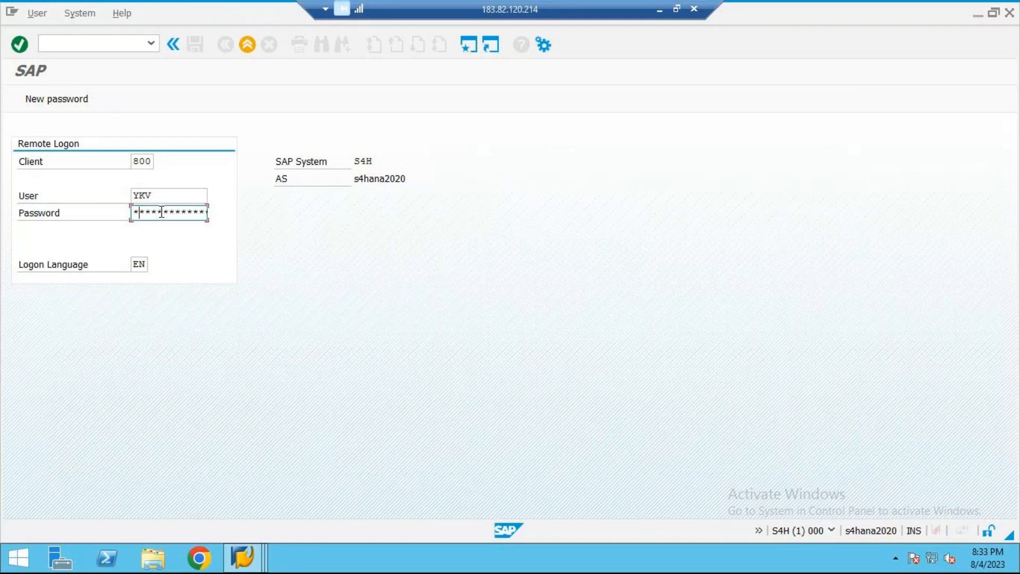
type("**")
key("Return")
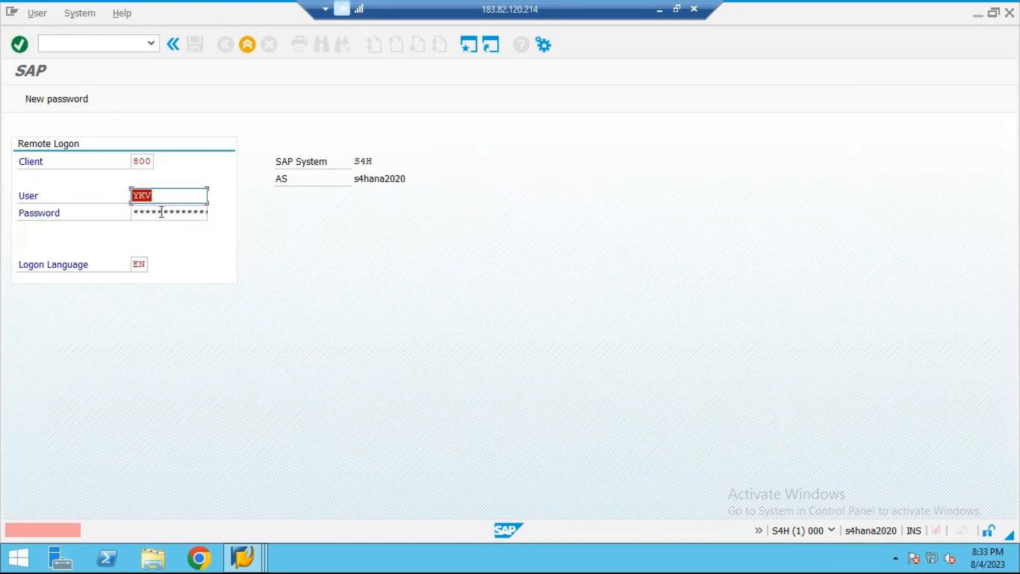
left_click(162, 212)
type("***")
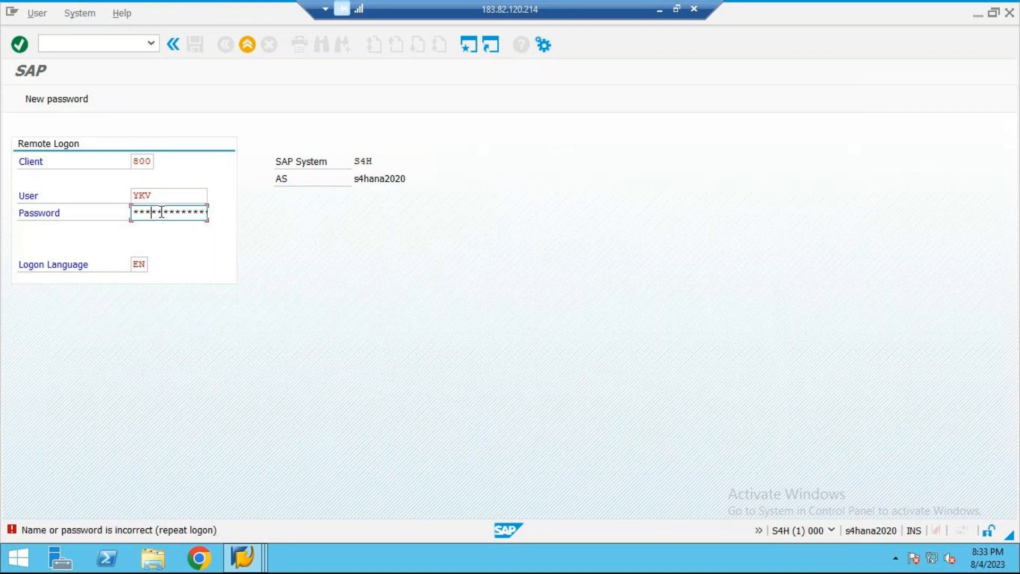
type("***")
key("Return")
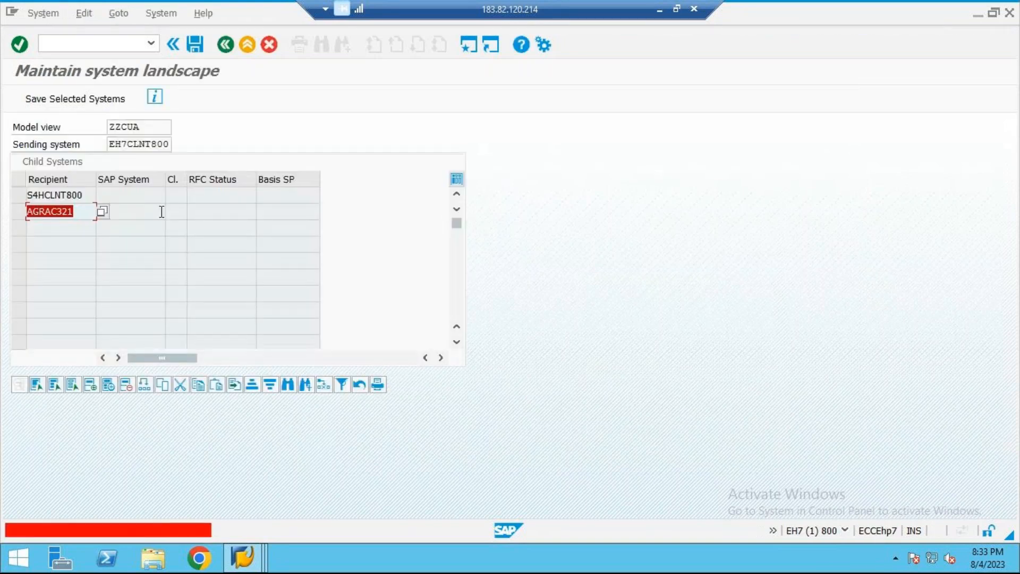
Step: Try to delete the AGRAC321 recipient row from the child systems table and leave the system landscape screen
left_click(69, 211)
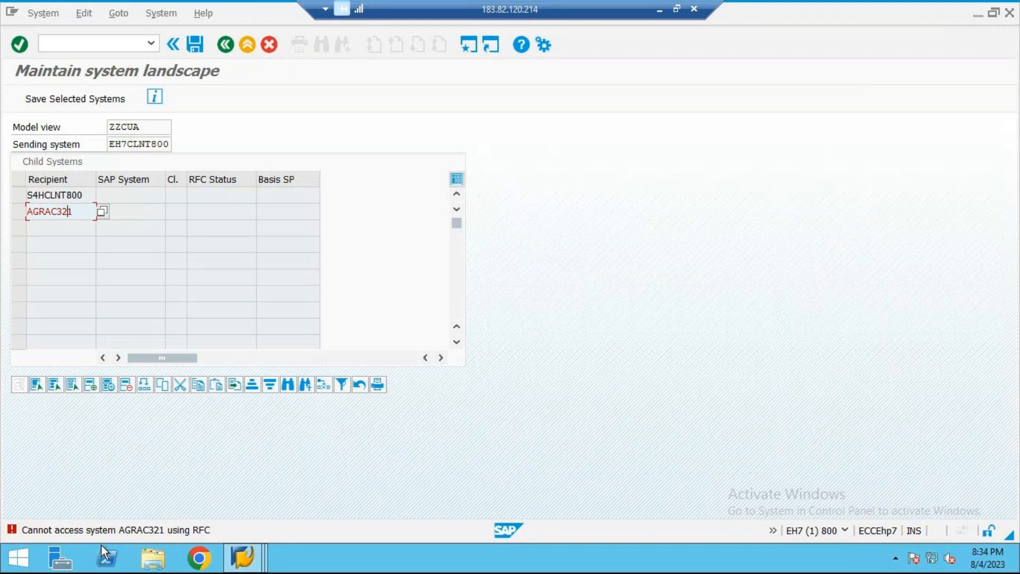
left_click(18, 212)
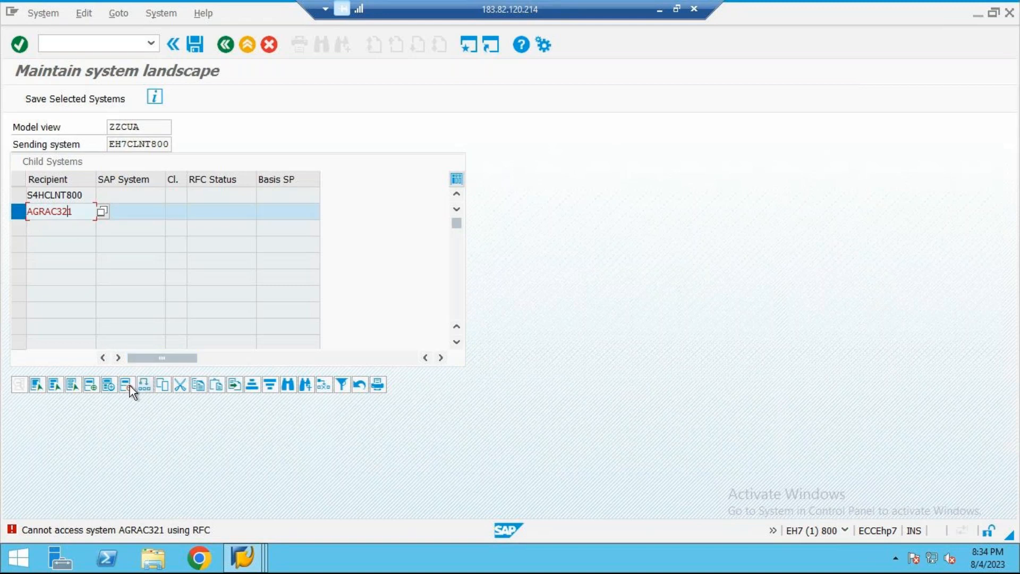
left_click(128, 384)
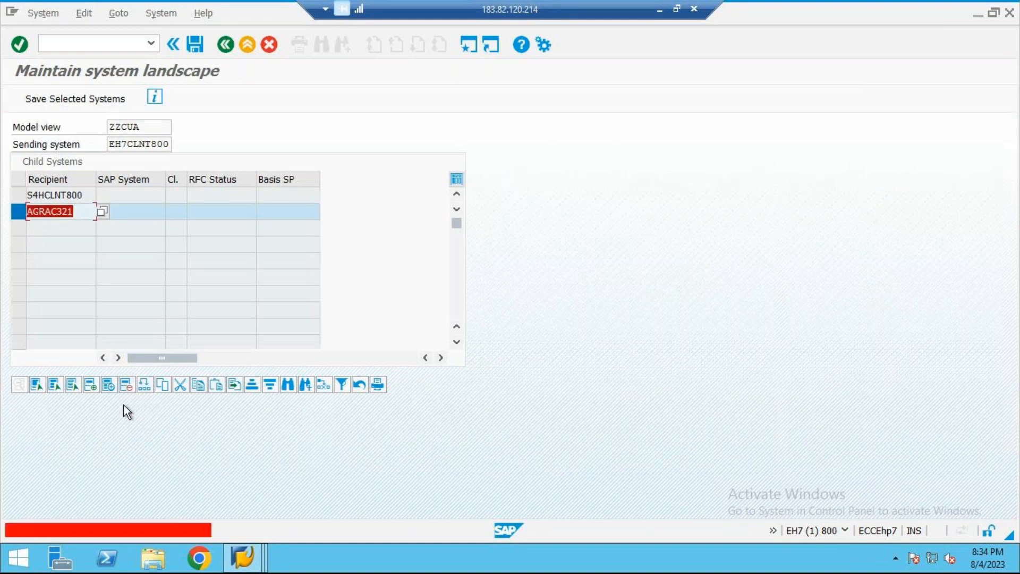
left_click(119, 387)
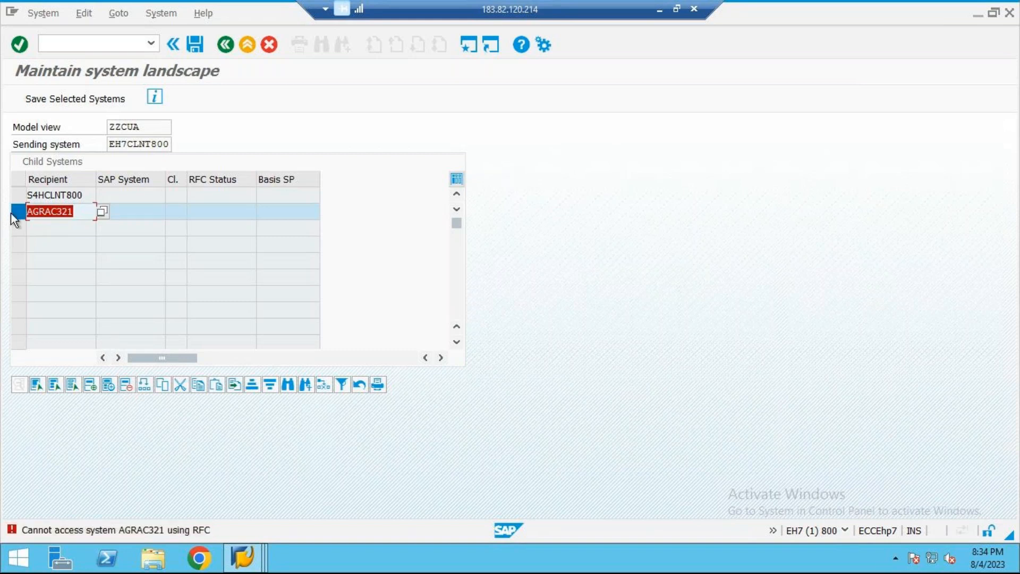
left_click(269, 46)
left_click(248, 45)
left_click(225, 45)
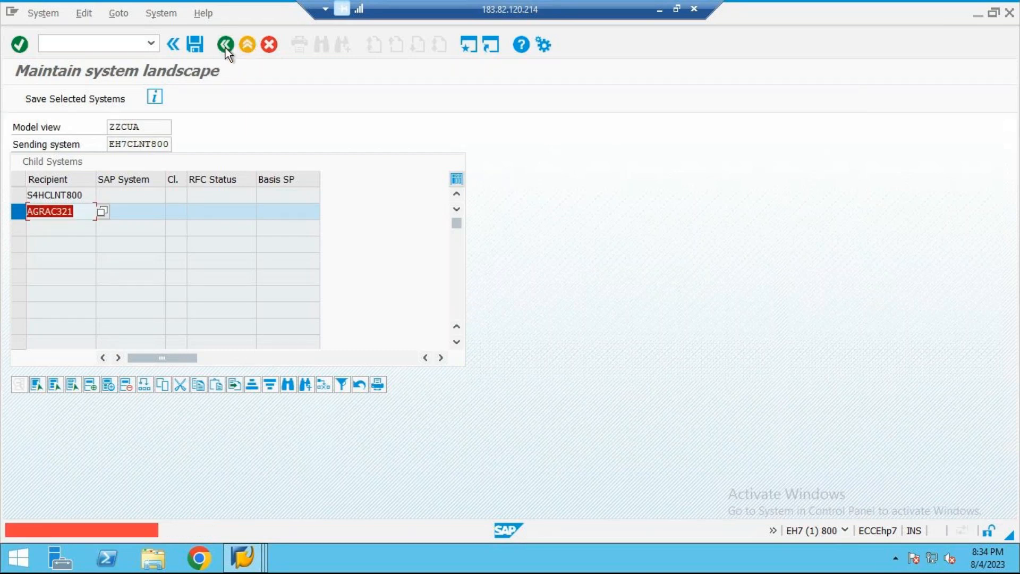
key("Return")
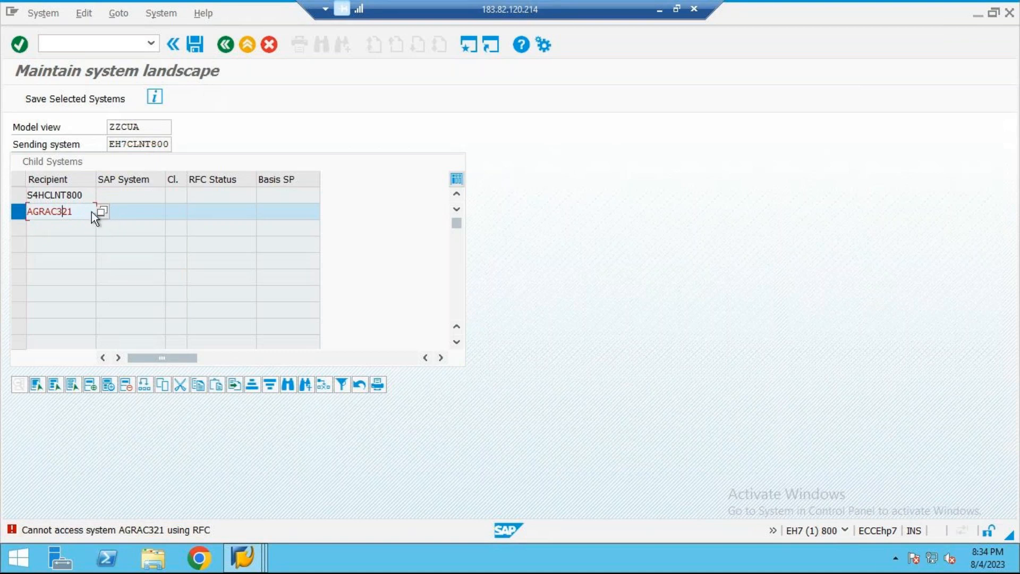
Step: Clear AGRAC321 from the second recipient row, keeping only S4HCLNT800, and save the system landscape
double_click(63, 211)
key("BackSpace")
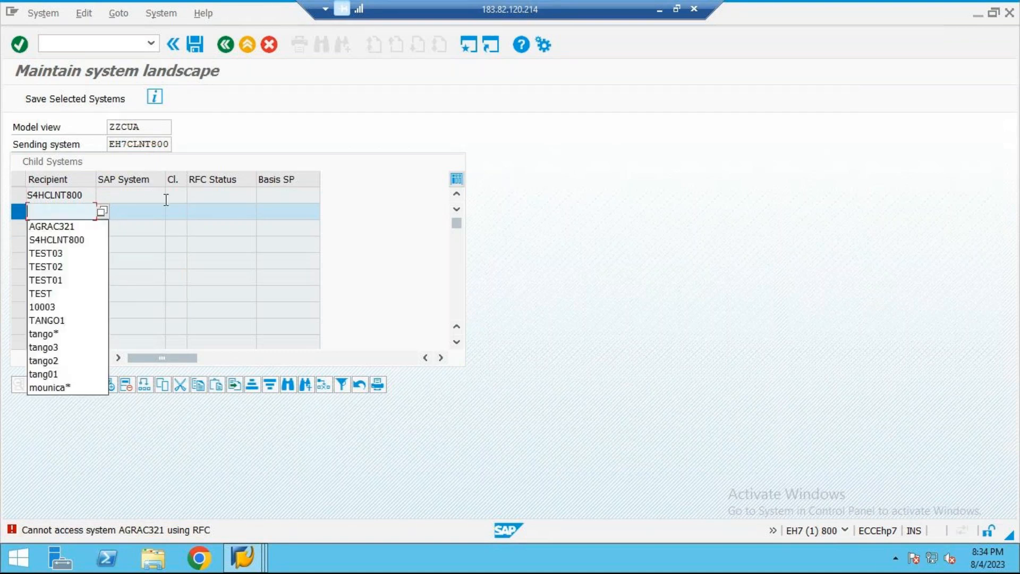
left_click(166, 224)
left_click(196, 49)
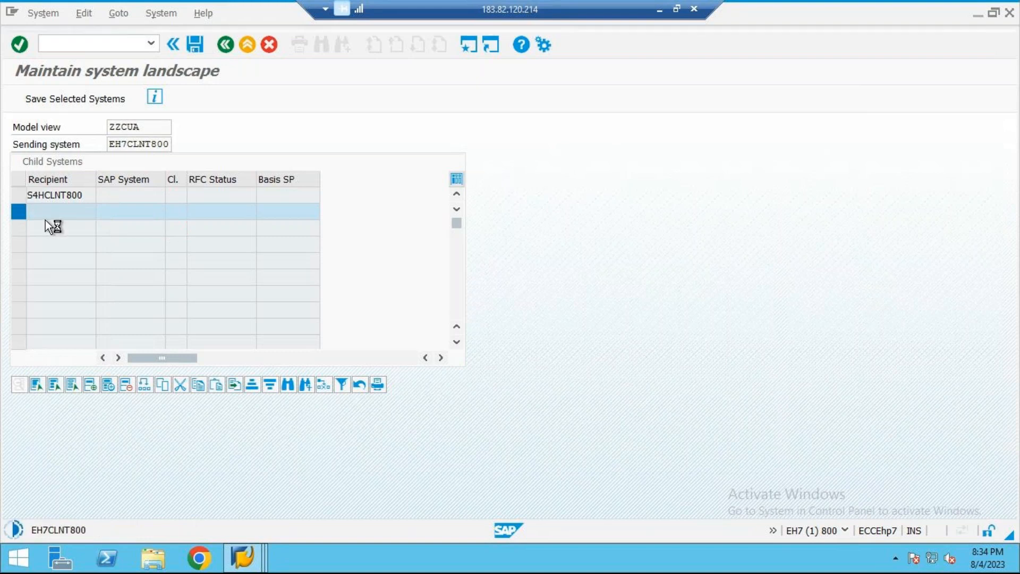
Step: Enter the account password for the remote logon to S4H client 800, re-entering it for each repeated logon request
left_click(158, 208)
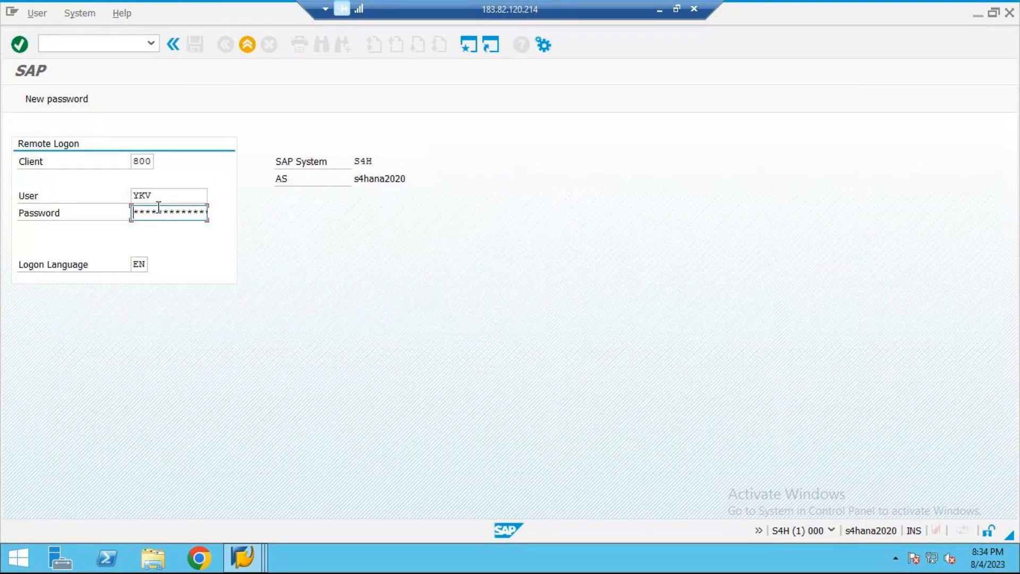
type("******")
key("Return")
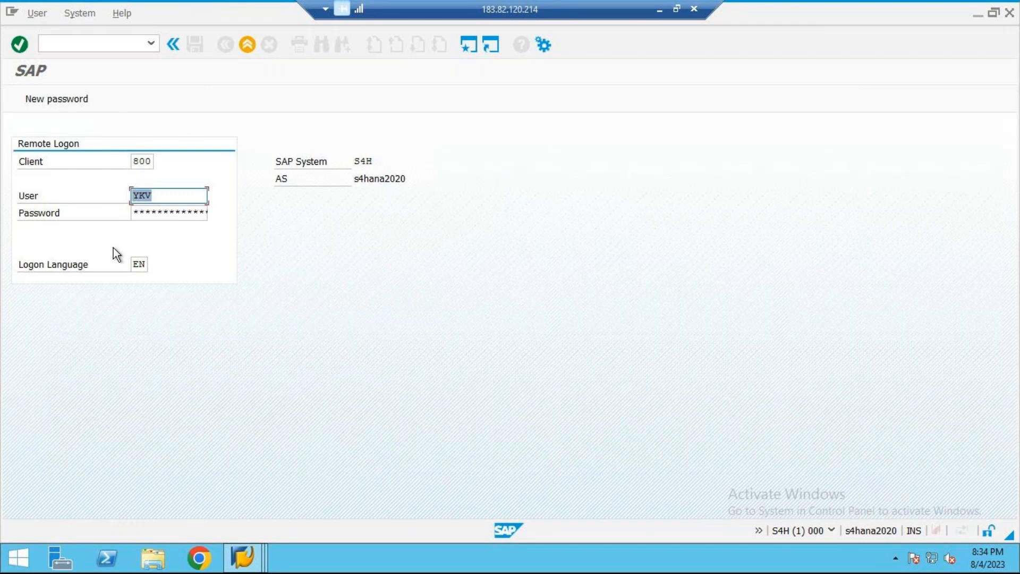
left_click(169, 208)
type("**")
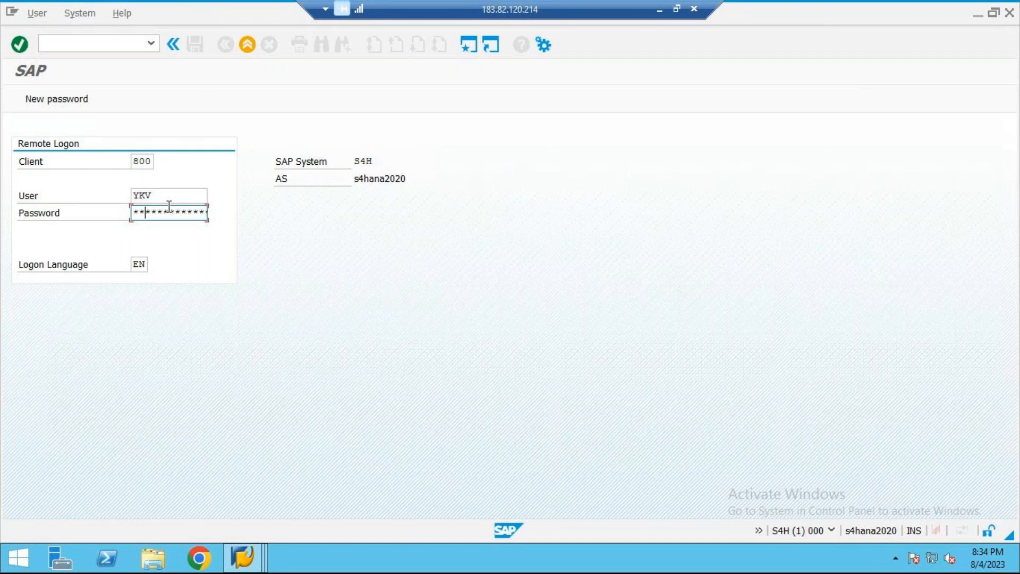
type("**")
key("Return")
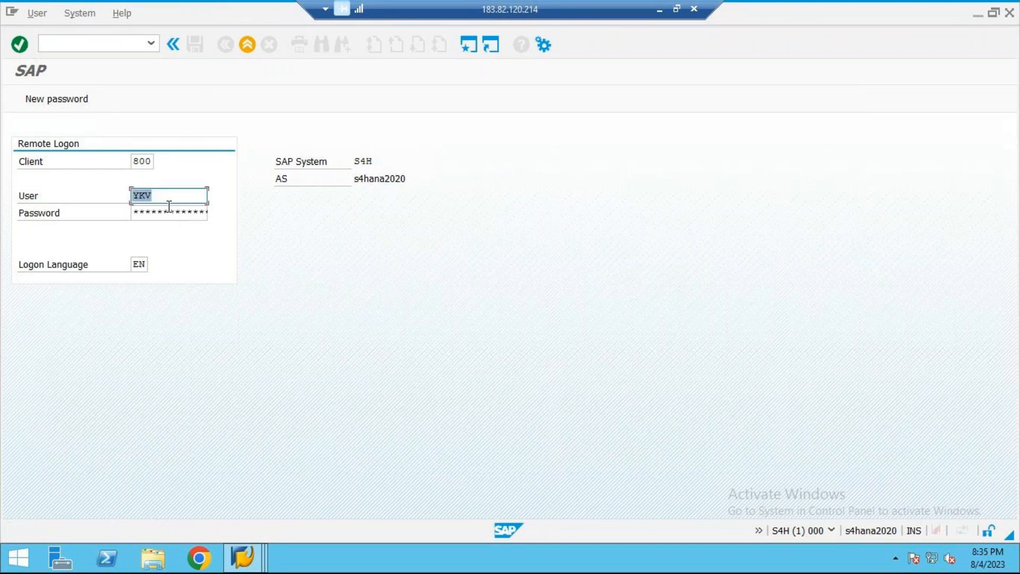
key("Tab")
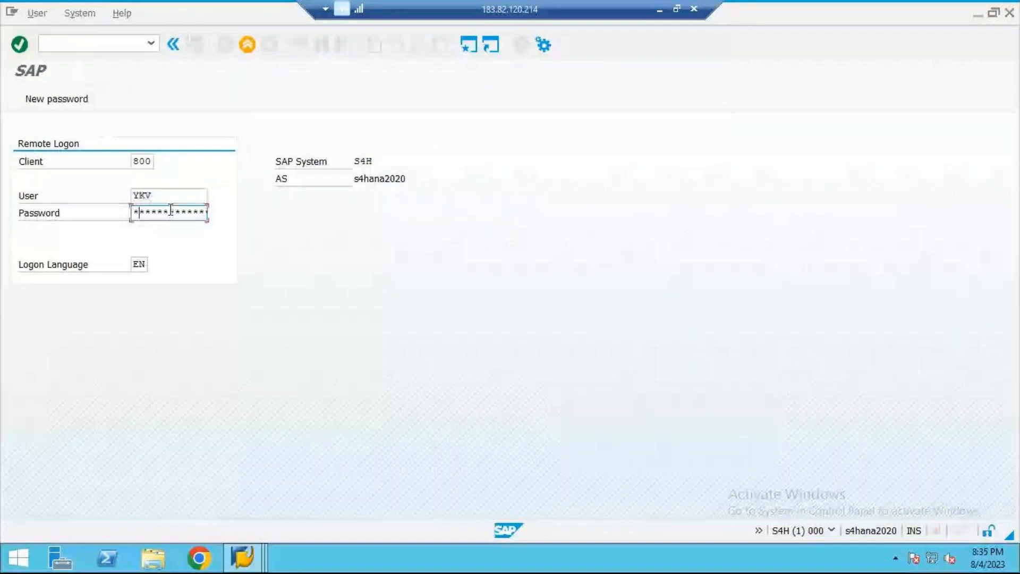
key("Return")
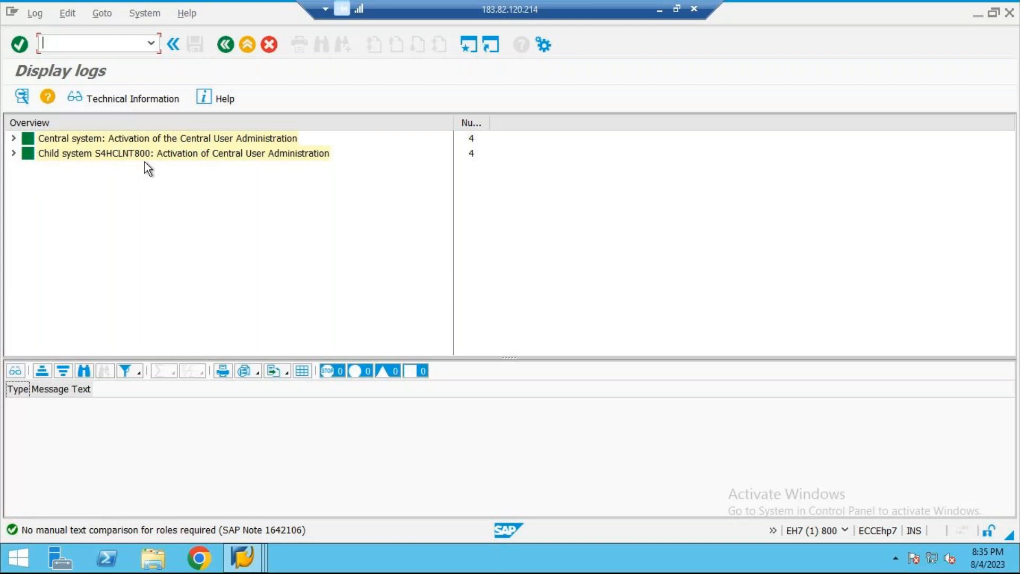
Step: Close the activation logs, activate status monitoring for the ZZCUA central system, and return to SAP Easy Access
left_click(227, 46)
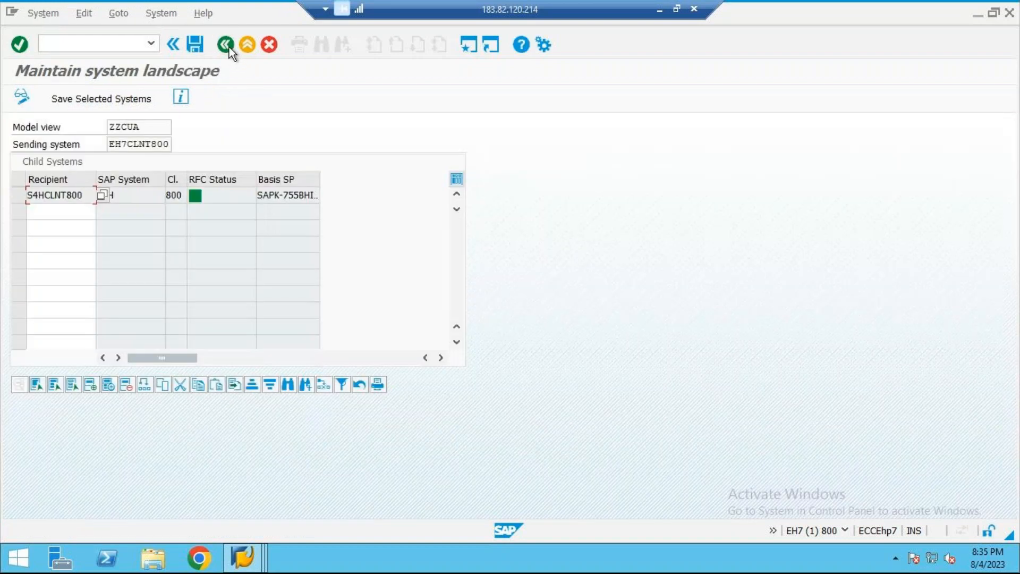
left_click(206, 196)
left_click(226, 44)
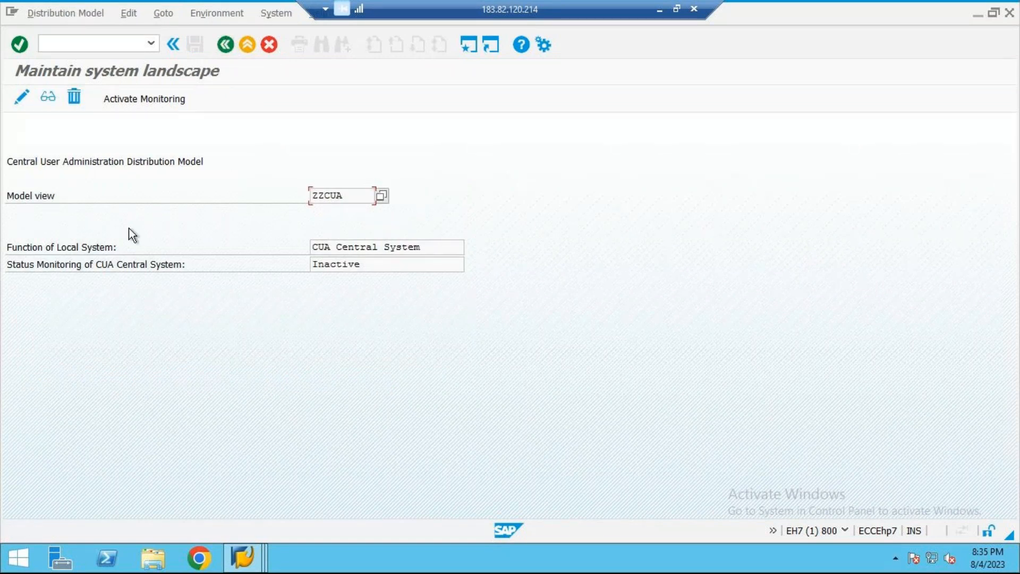
left_click(144, 98)
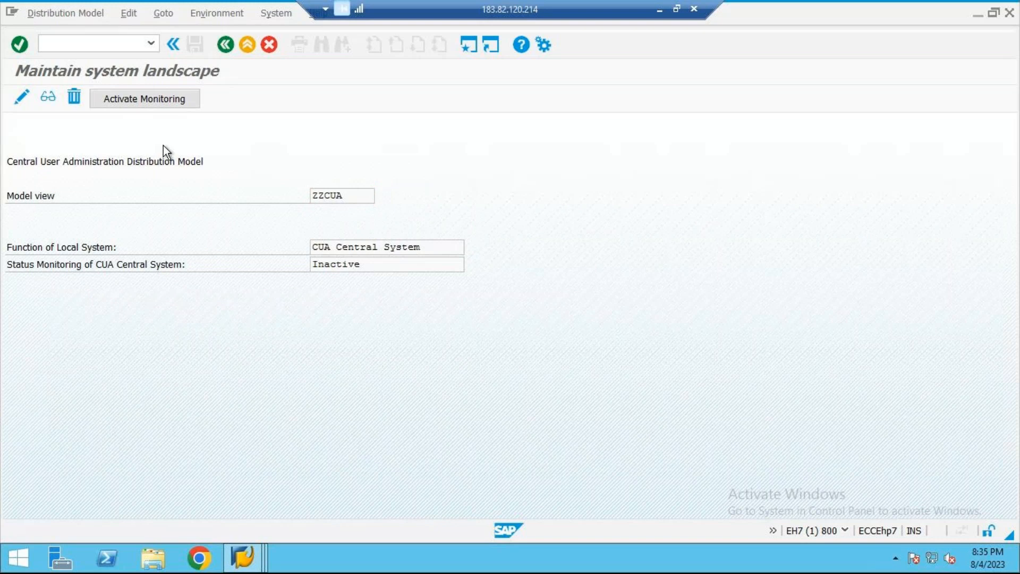
left_click(225, 45)
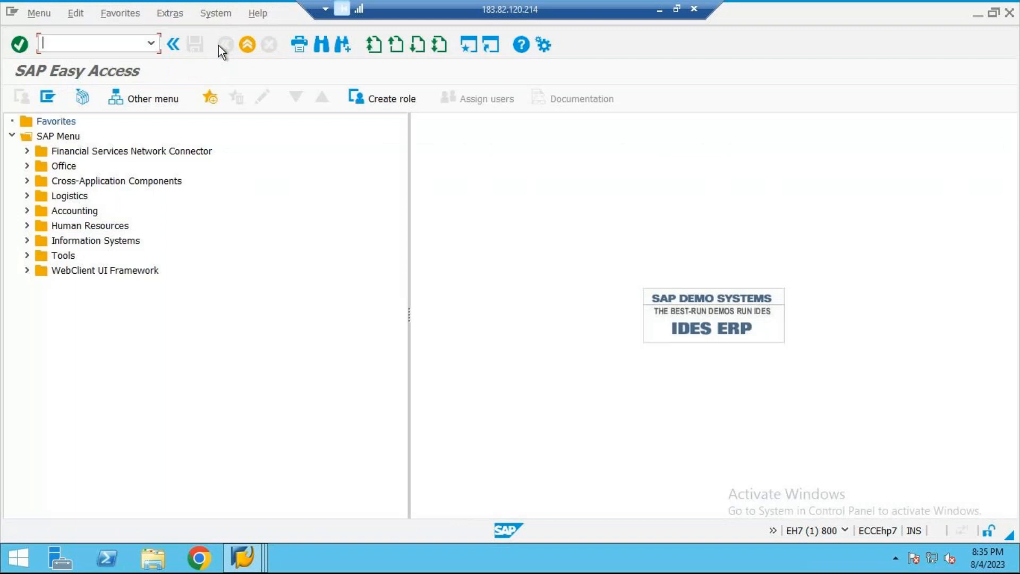
Step: Switch to the Word document cua, add the line "STEP 8→CENTRAL→SCUM" below step 7, and save it
left_click(658, 14)
key("Return")
type("S")
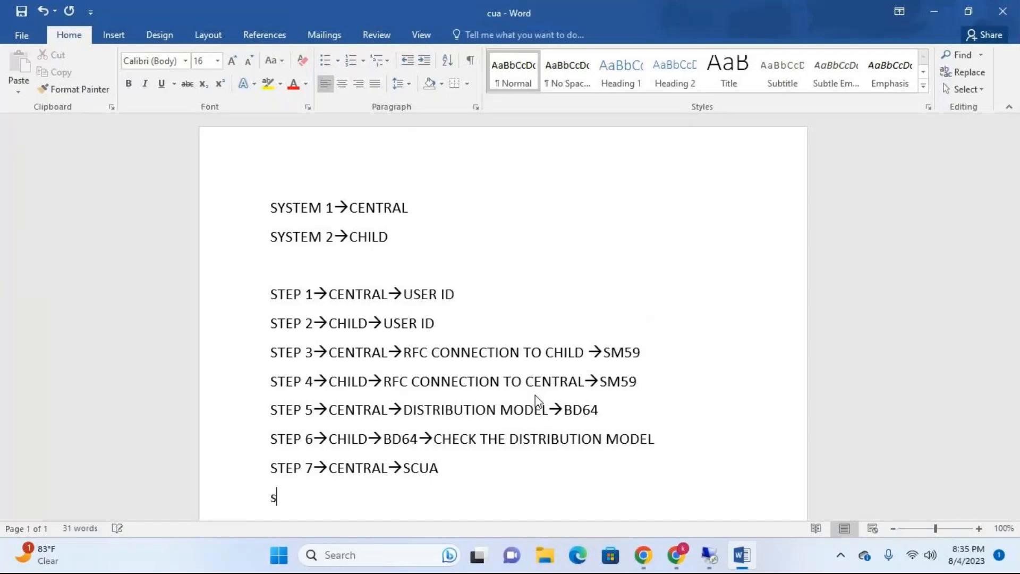
type("TEP 8")
type("-->CE")
type("NTRAL")
type("--")
type(">SC")
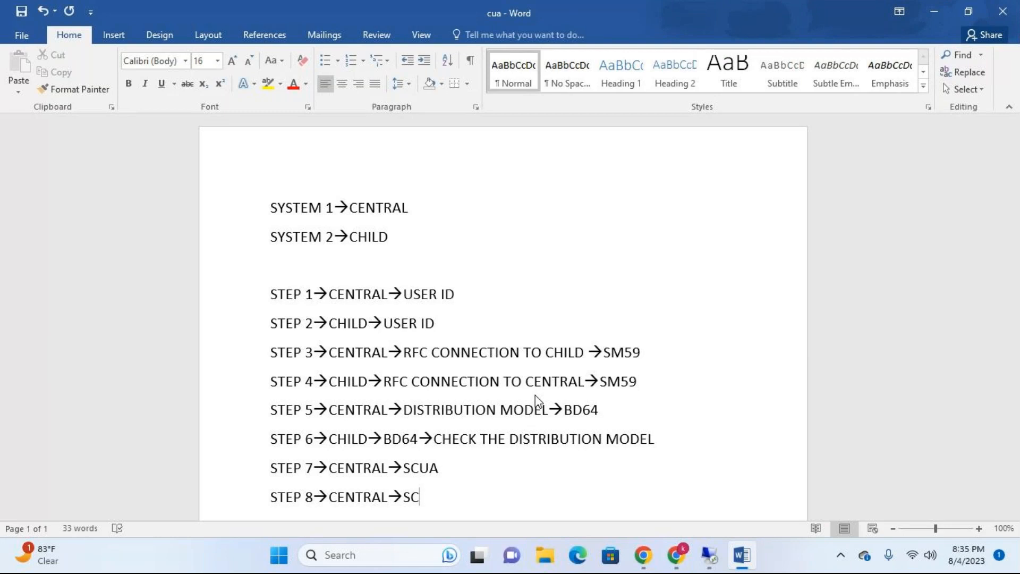
type("UM")
key("ctrl+s")
Step: Switch back to the EH7 SAP session and run transaction SCUM for the user distribution field selection
left_click(709, 555)
type("sc")
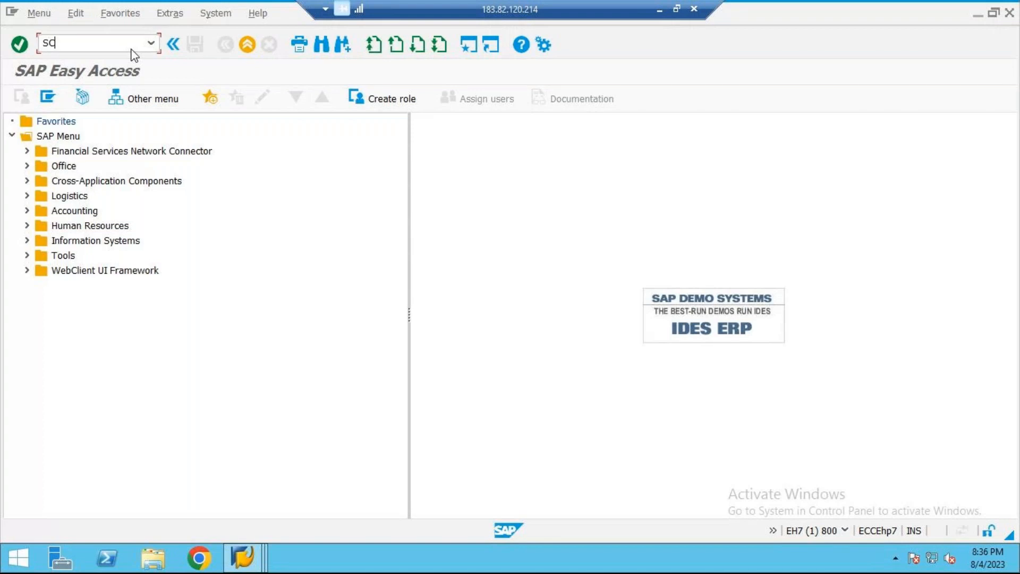
type("um")
key("Return")
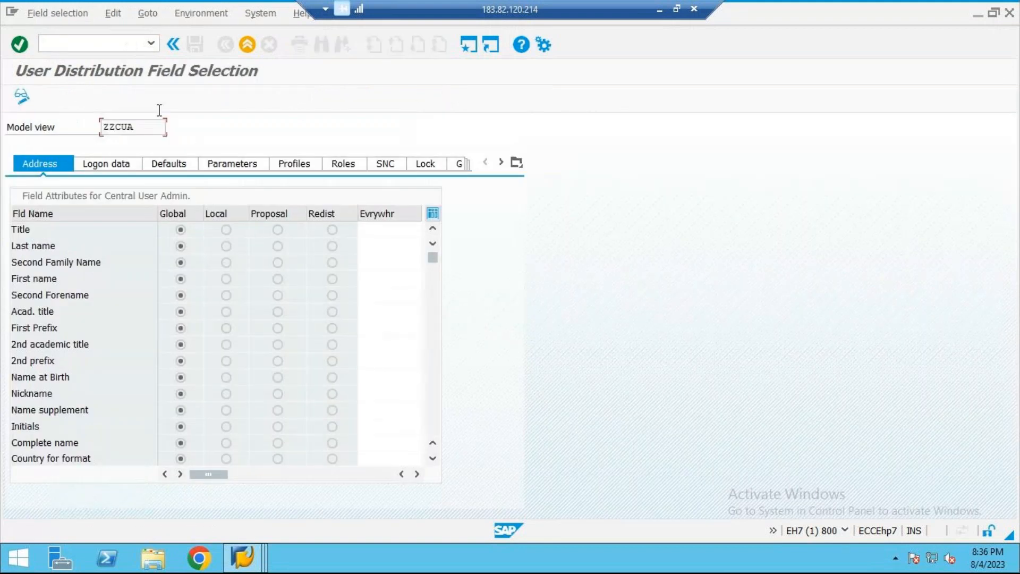
Step: Review the logon data and defaults field attributes of model ZZCUA and switch the field selection to change mode
left_click(106, 165)
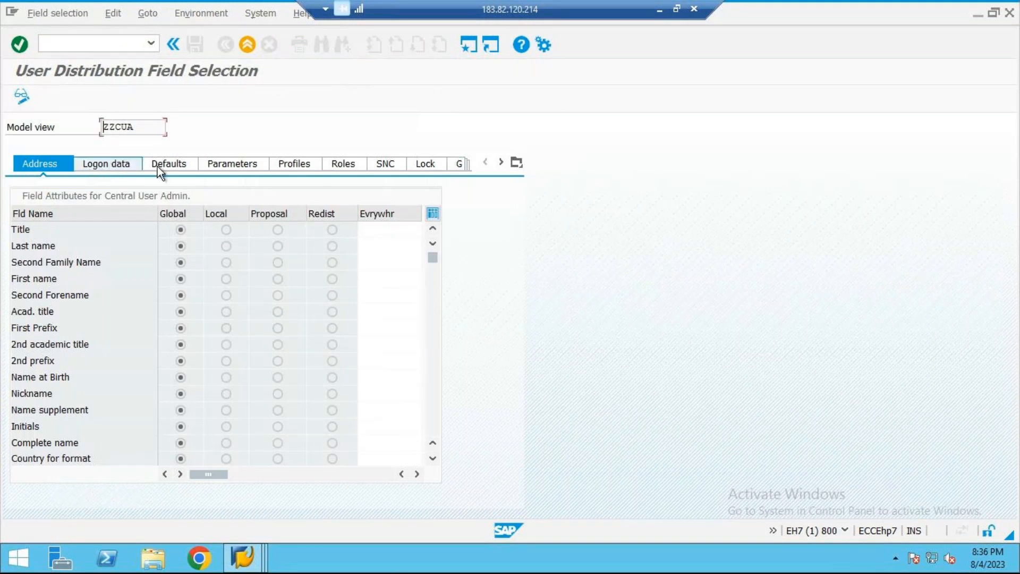
left_click(193, 166)
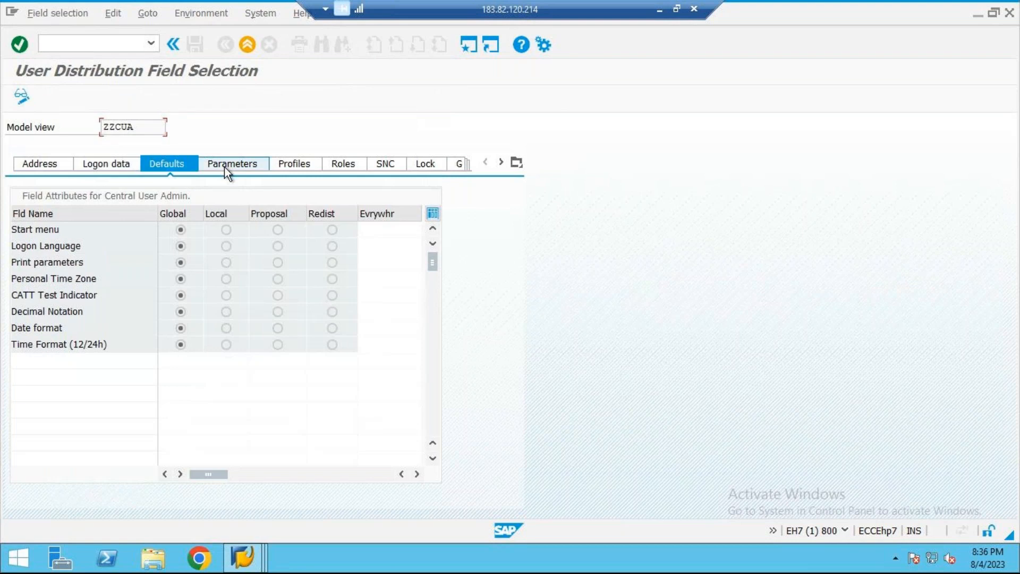
left_click(21, 96)
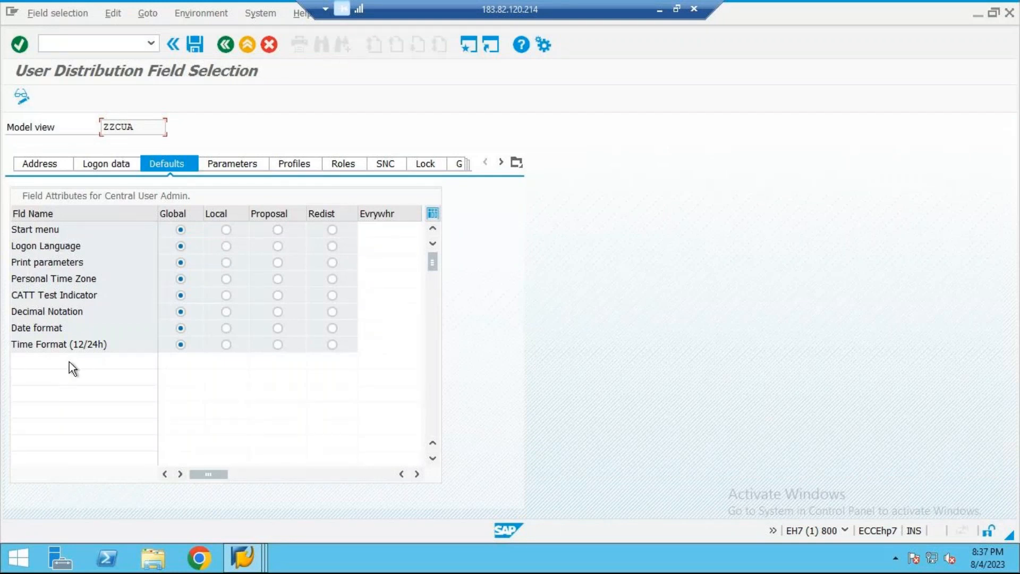
Step: Try the Local and Proposal distribution options for the Date format field and set it to Redist
left_click(46, 328)
left_click_drag(64, 328, 2, 336)
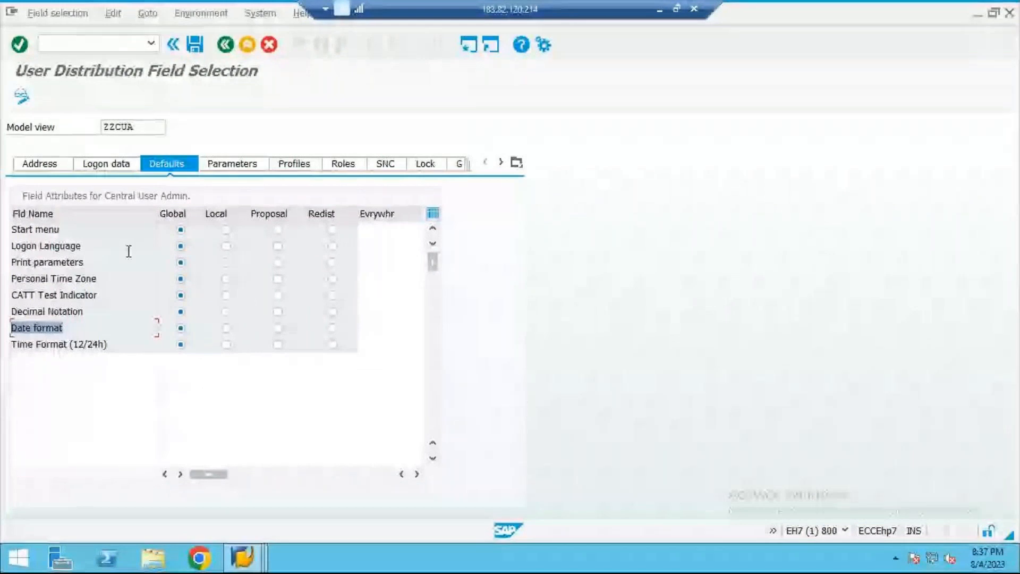
left_click(181, 328)
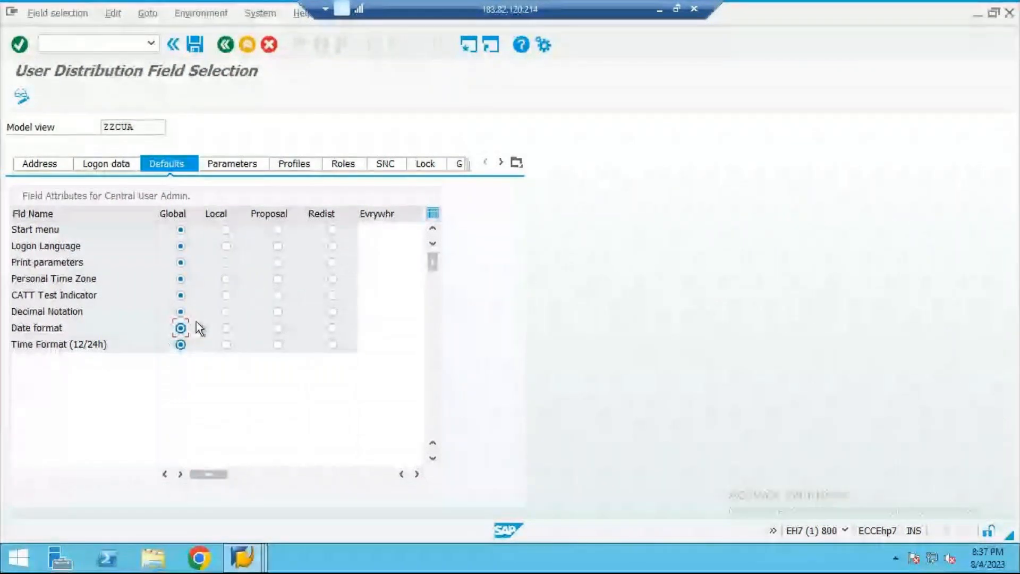
left_click(226, 328)
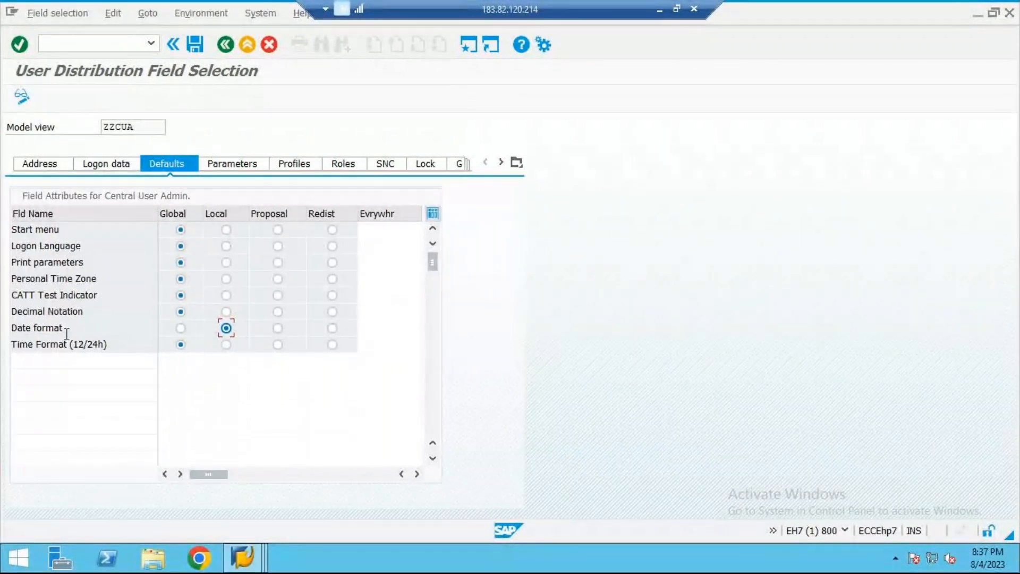
left_click_drag(65, 328, 3, 335)
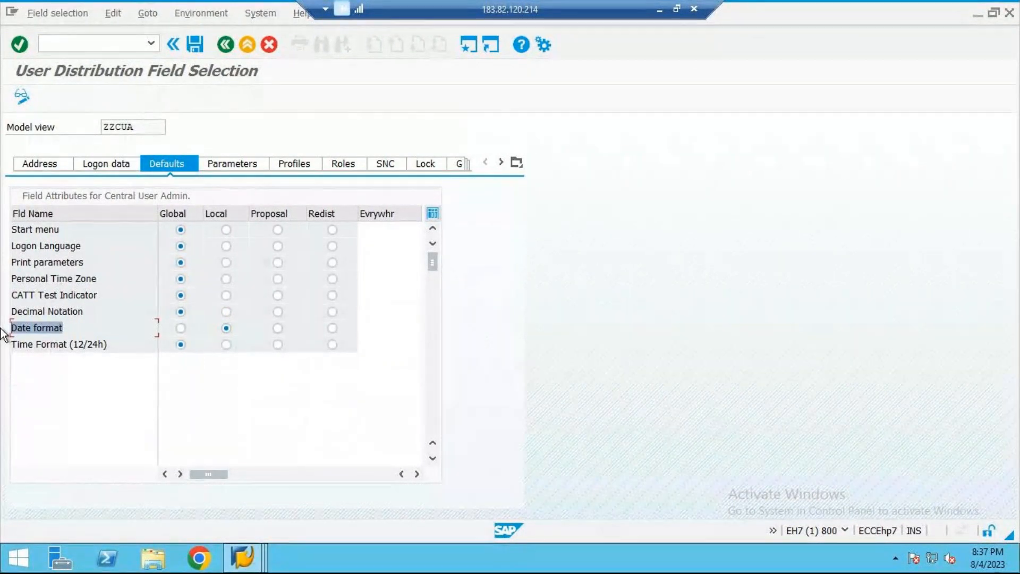
left_click(227, 329)
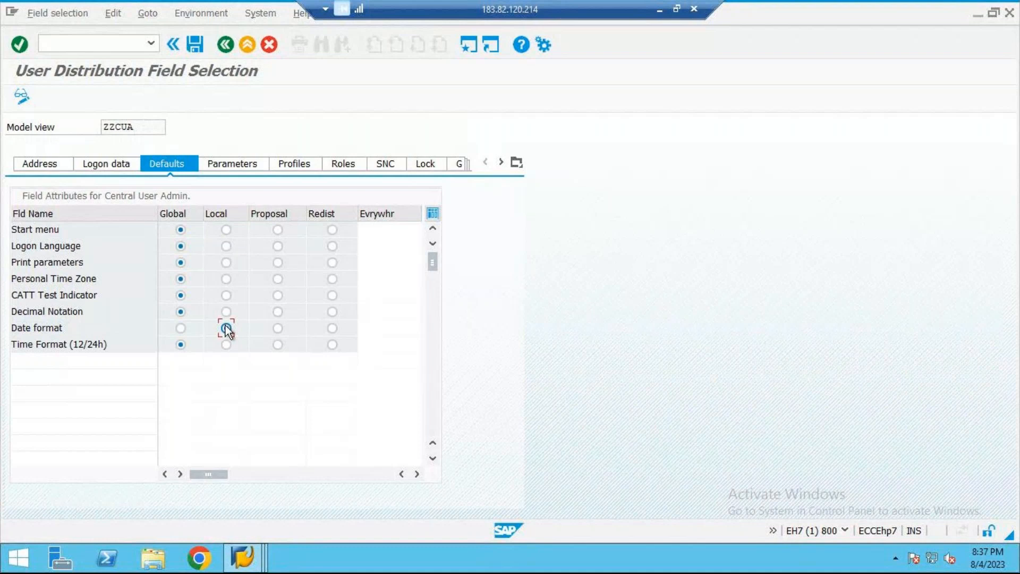
left_click(278, 328)
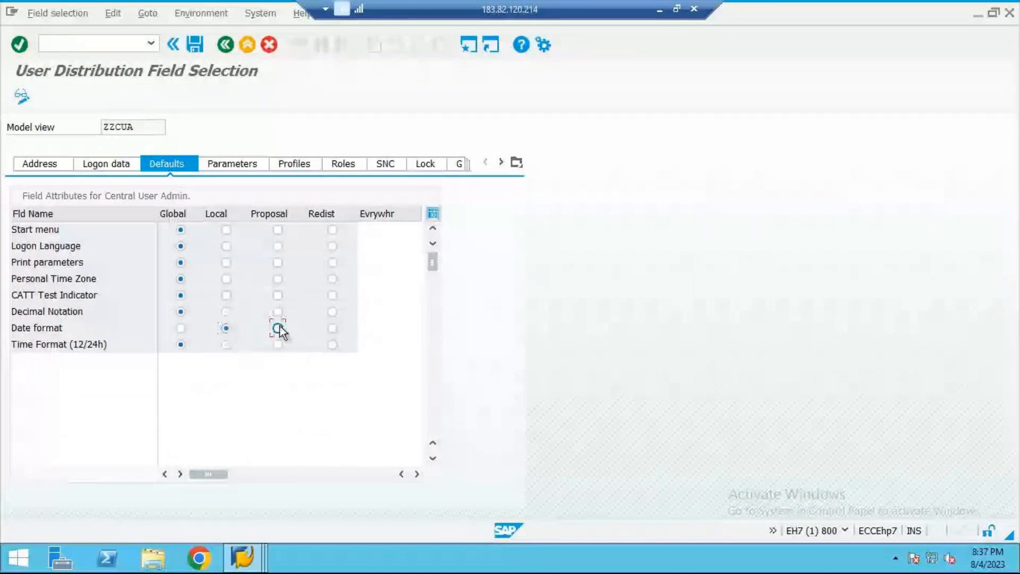
left_click(278, 328)
left_click(333, 328)
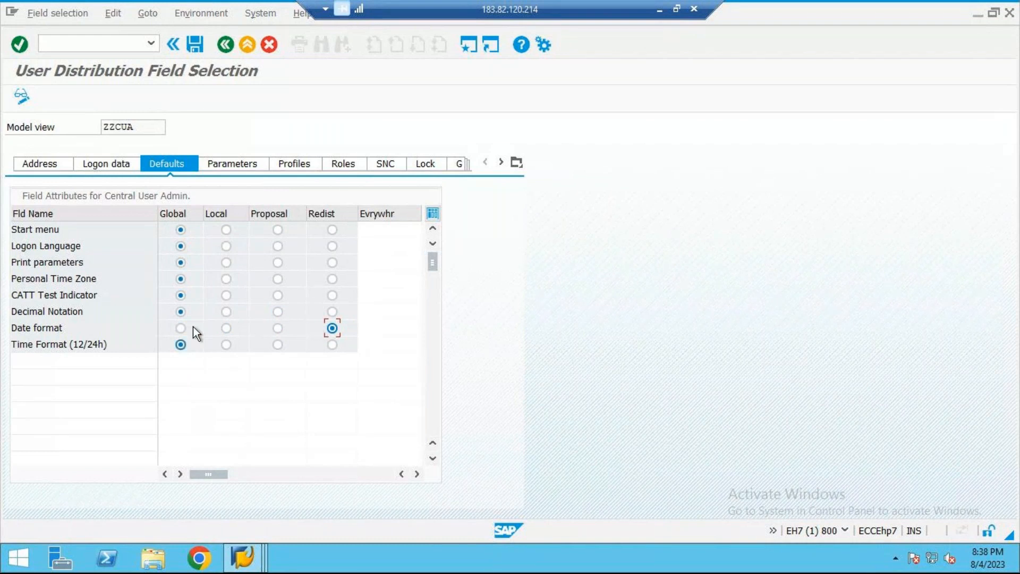
Step: Switch to the Word document cua and add the heading "CHILD SYSTEM→" a few lines below step 8
left_click(659, 9)
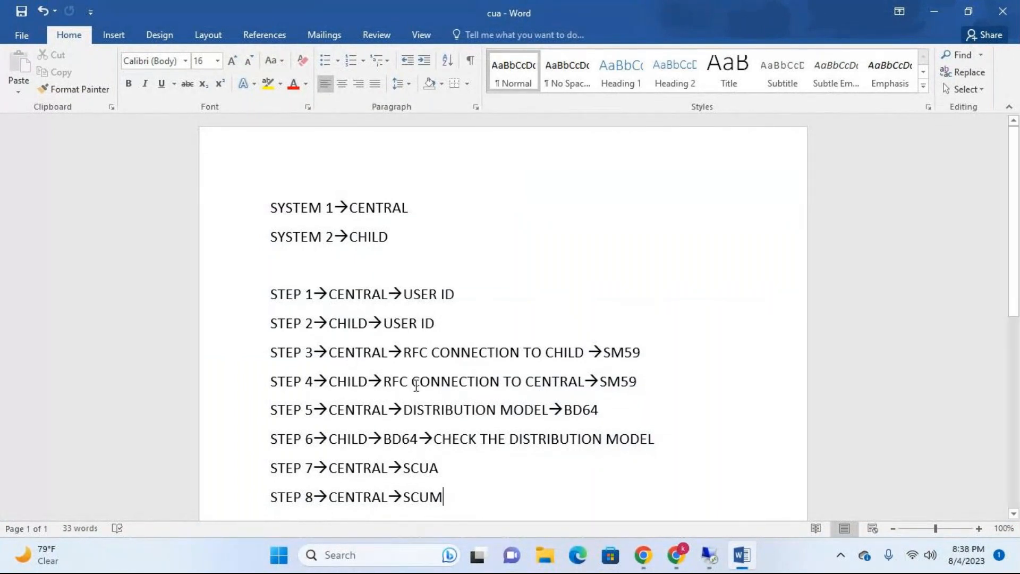
key("Return")
key("Return")
key("Return")
type("CHILD")
type(" SYSTEM")
type("--")
type(">")
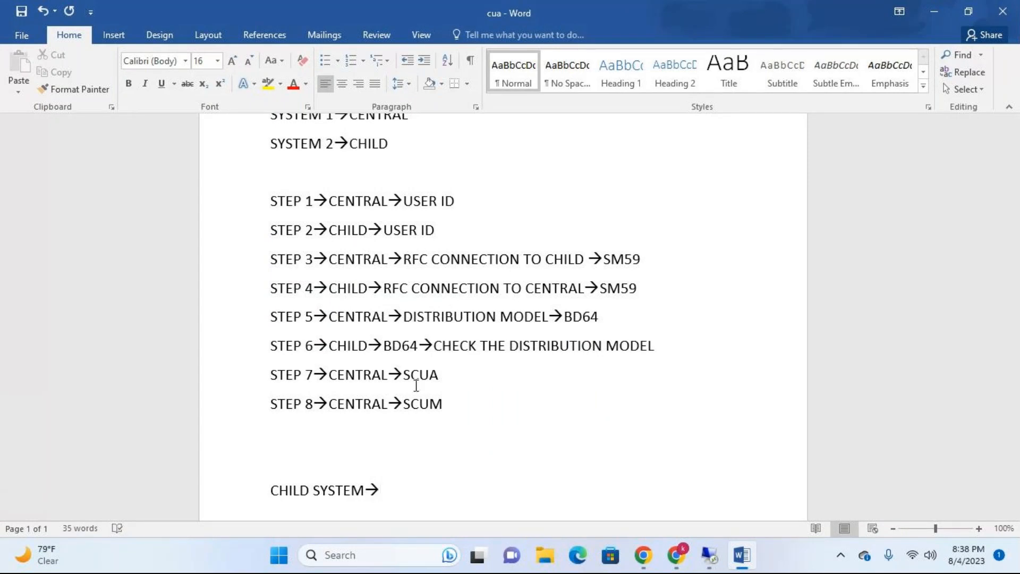
Step: Add the line "GLOBAL→FIELD VALUE→CENTRAL,CHILD" below the CHILD SYSTEM heading
key("Return")
type("GLO")
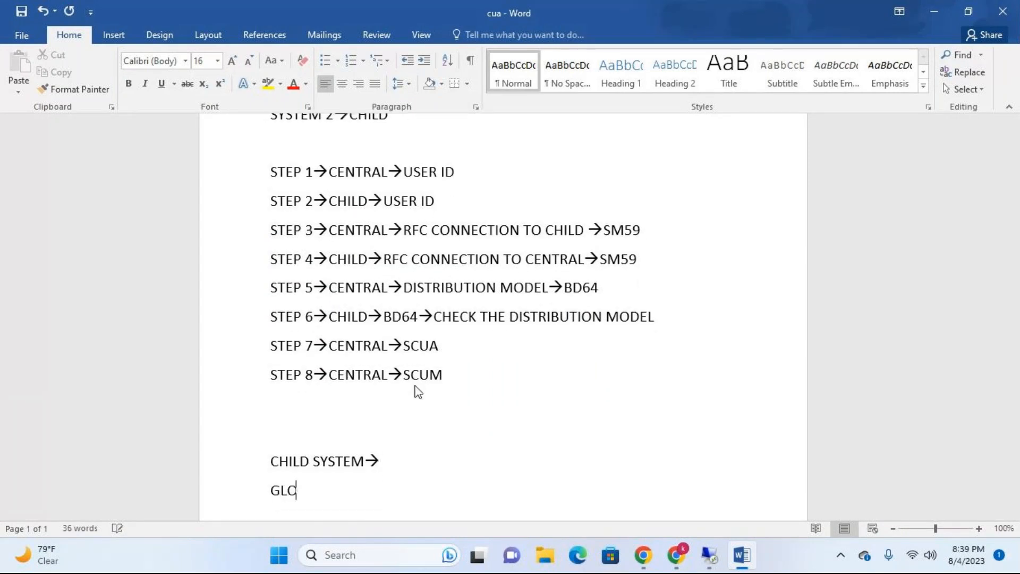
type("BAL-->FIEL")
type("D VALUE")
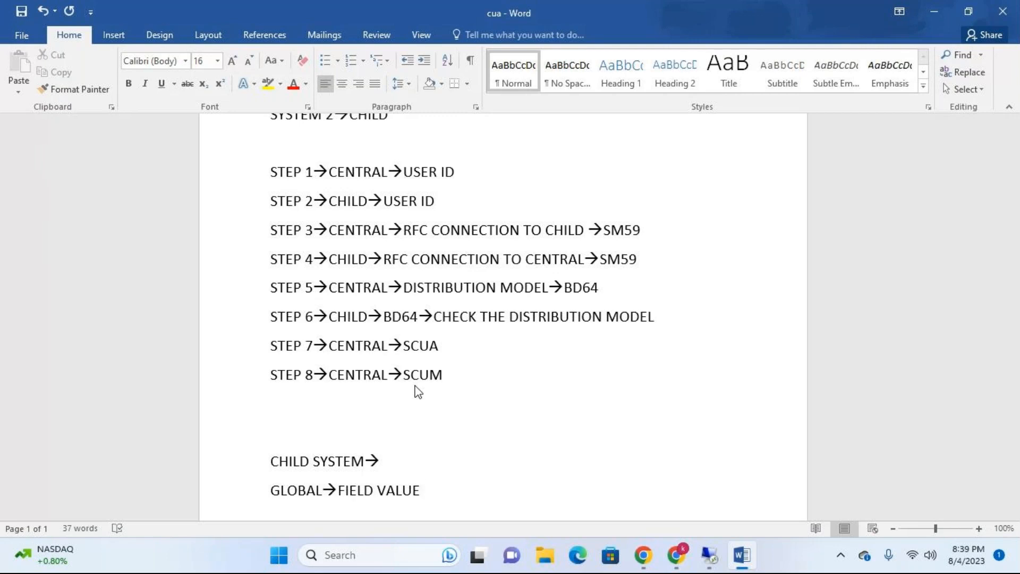
type("--")
type(">CEN")
type("TRAL")
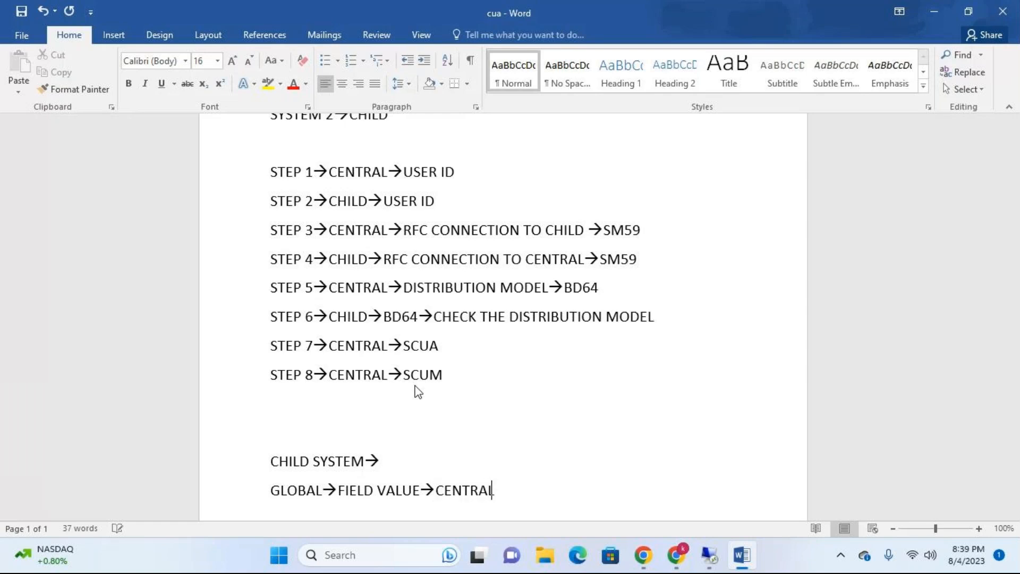
type(",CHILD")
Step: Add the line "LOCAL→CAN ONLY BE ENTERD FROM CENTRAL" below the GLOBAL line
key("Return")
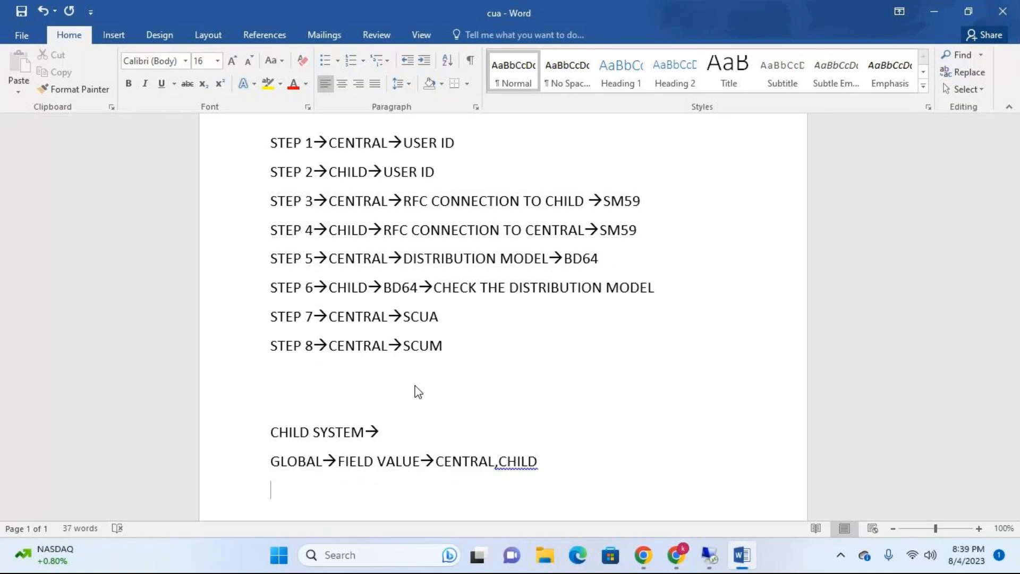
type("L")
type("OCAL-")
type("->")
type("CAN")
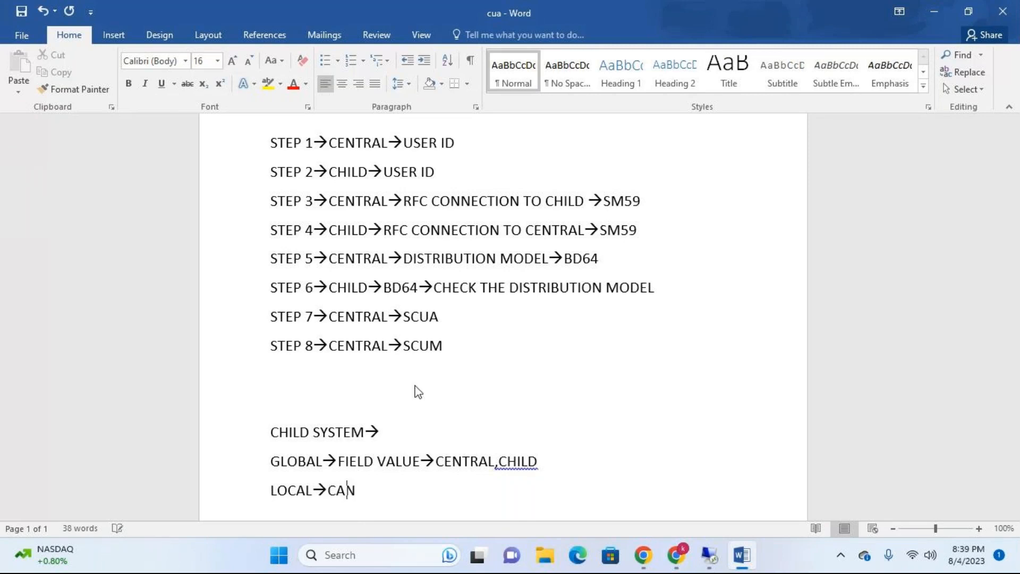
type(" ONLY BE ENTERD FR")
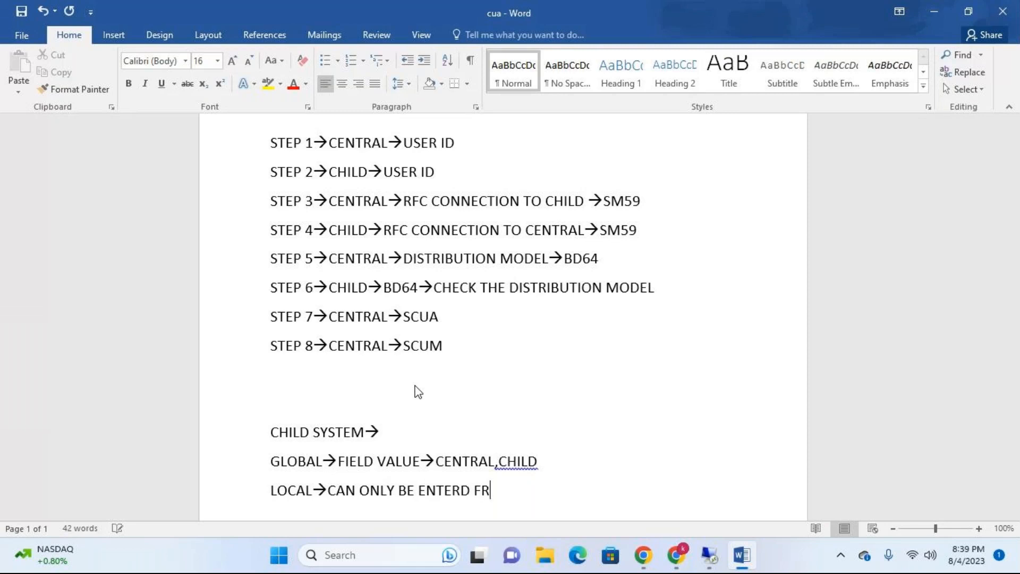
type("OM CENTRAL")
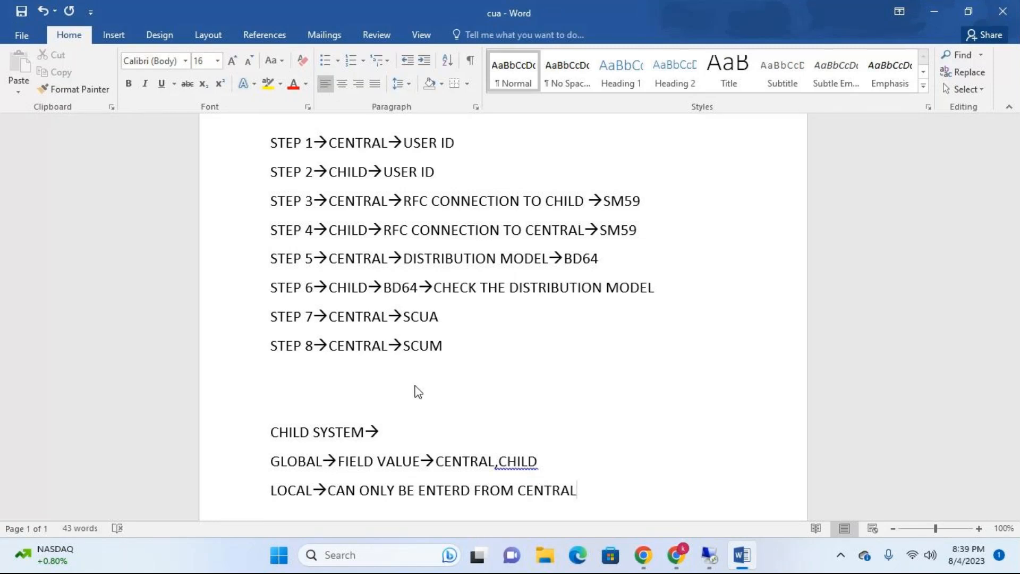
Step: Add the line "PRAPOSAL→CHILD VALUES→NOTIFICATION→APPROVE" below the LOCAL line
key("Return")
type("PRA")
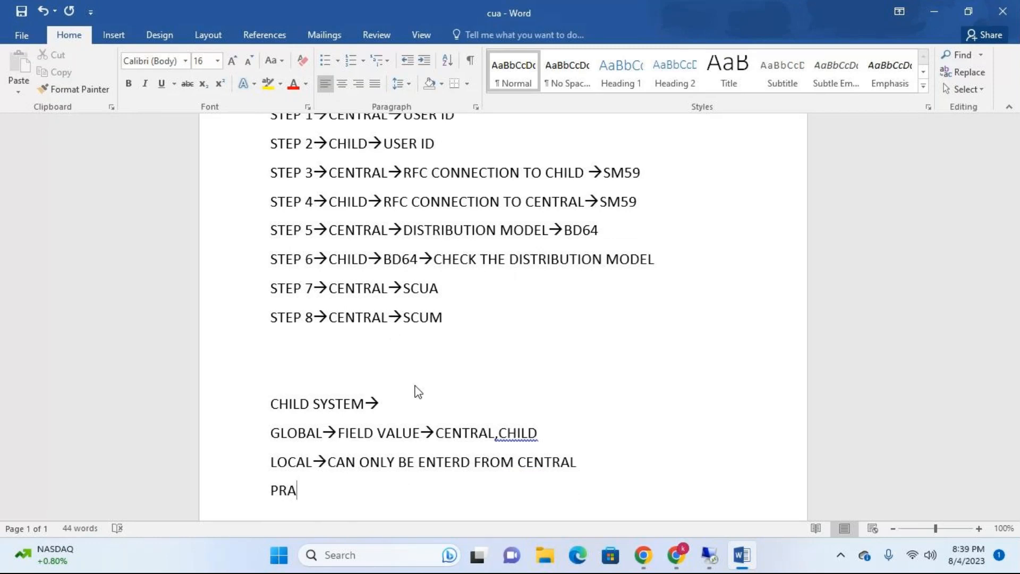
type("POSAL-->CHILD VAL")
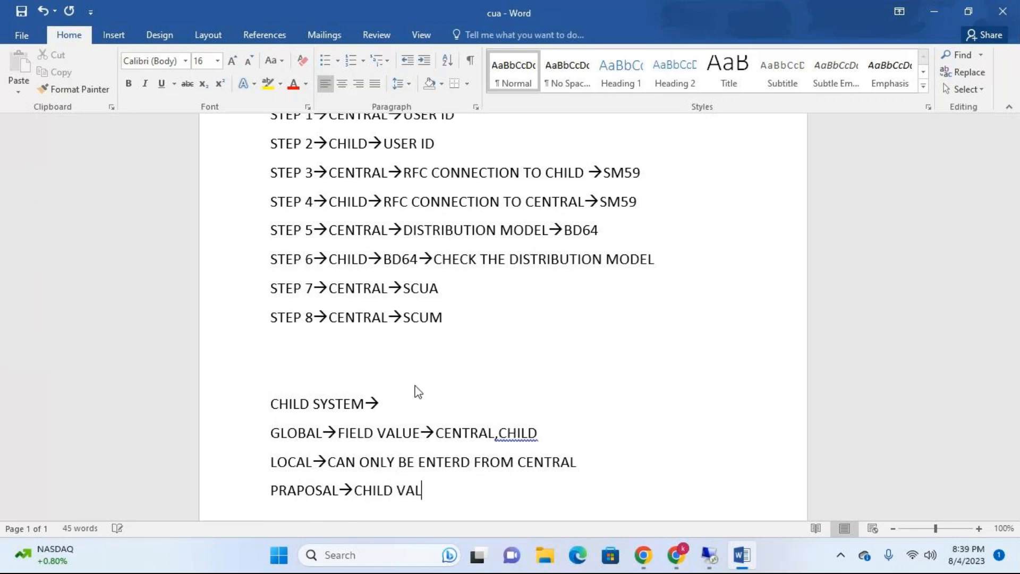
type("UES-->")
type("NOT")
type("IFICAT")
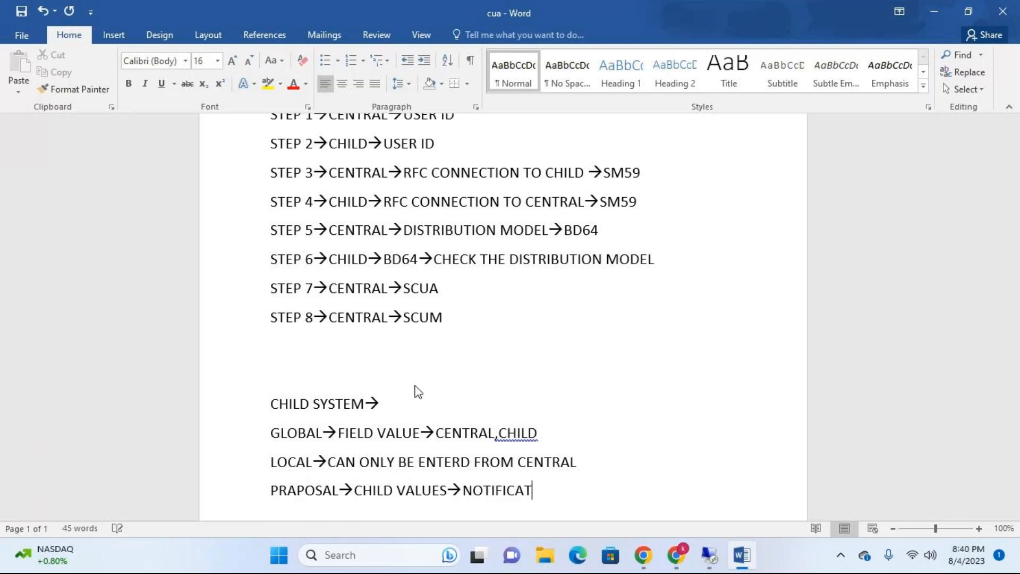
type("ION-->")
type("APPROVE")
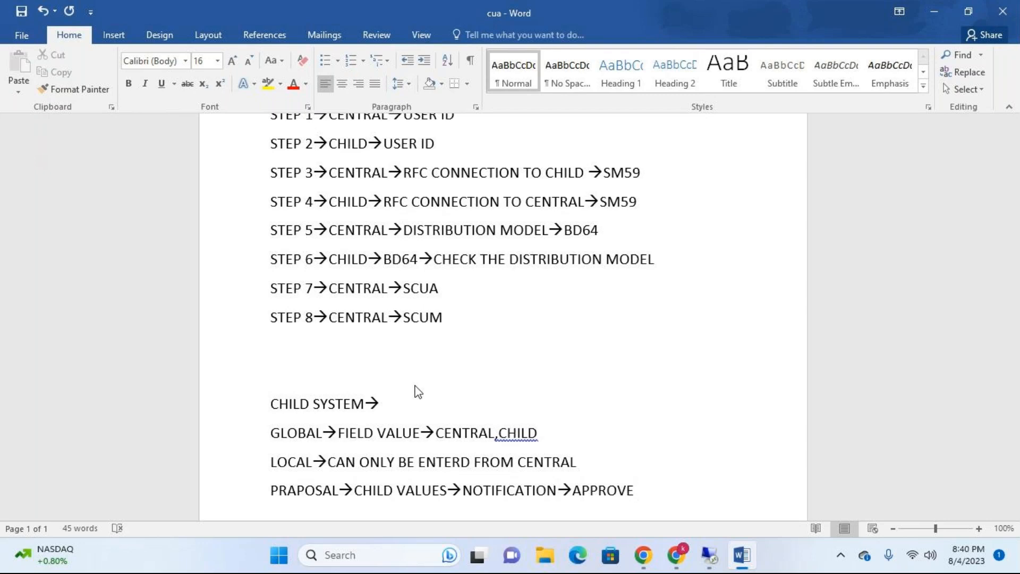
Step: Add the line "REDIST→RESTRICTION" below the PRAPOSAL line and select the four lines from GLOBAL to REDIST
key("Return")
type("REDIST--")
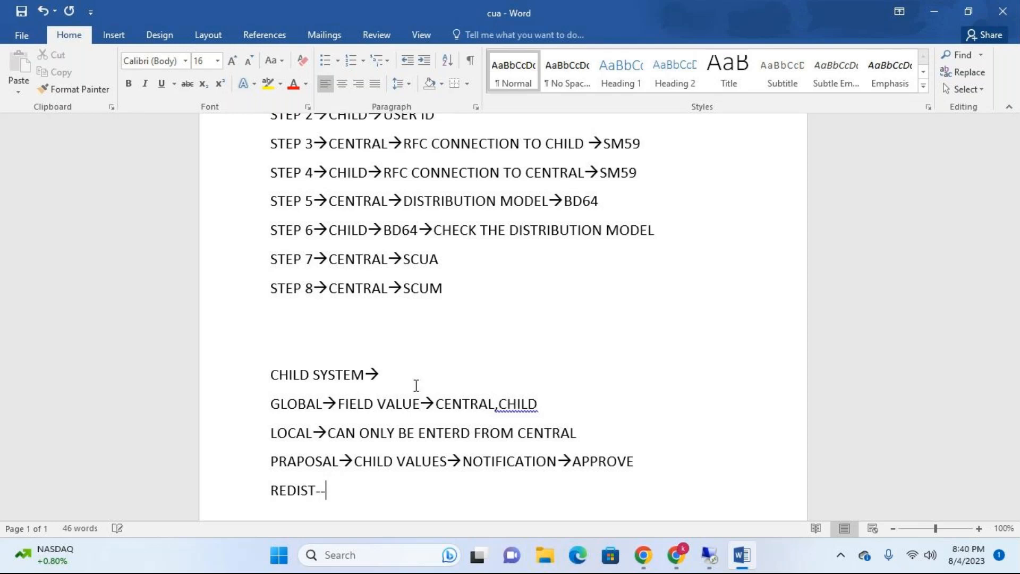
type(">RESTRICTION")
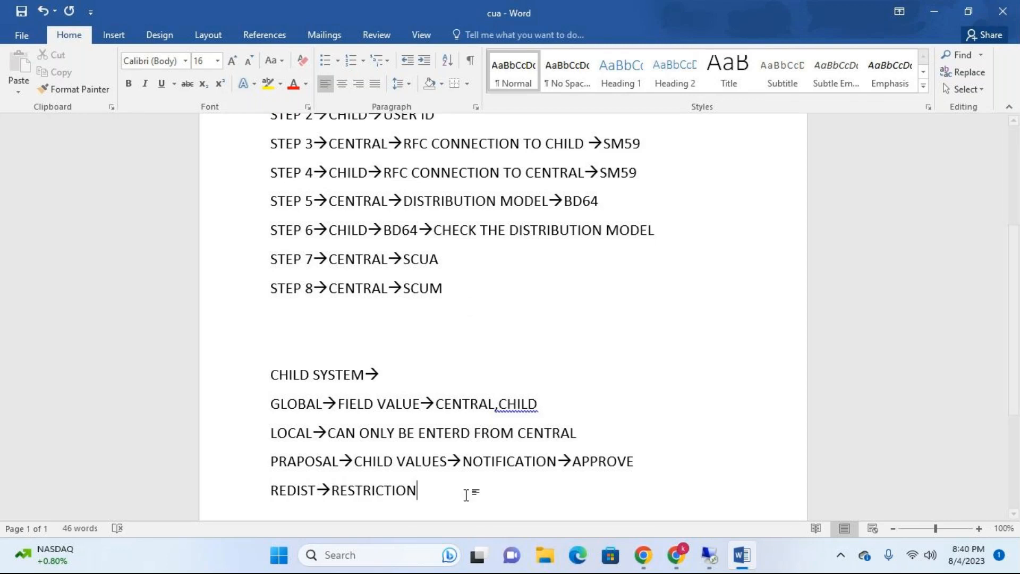
left_click_drag(418, 490, 253, 407)
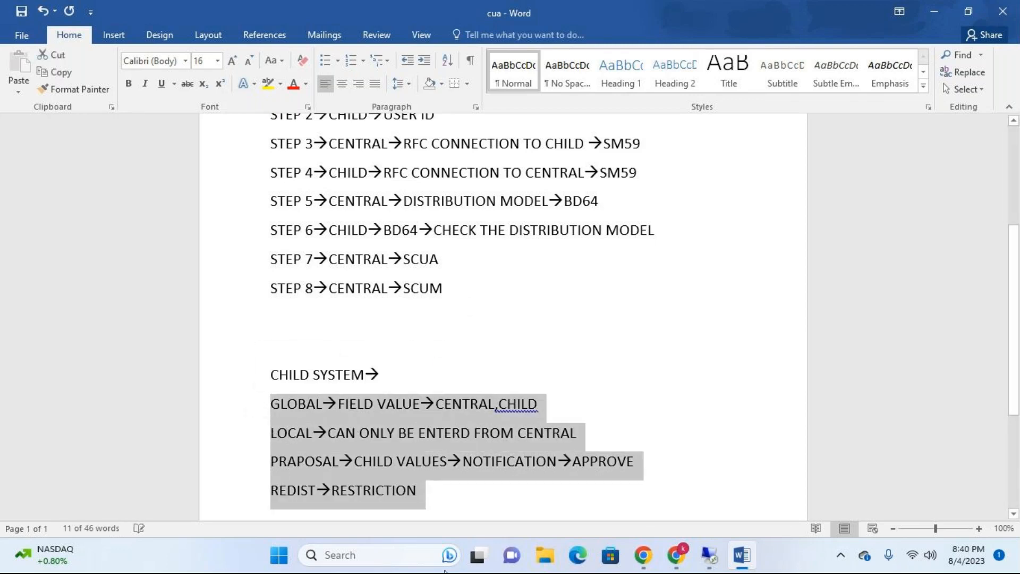
Step: Switch back to the EH7 SAP session and show the Address field attributes of model ZZCUA
left_click(710, 555)
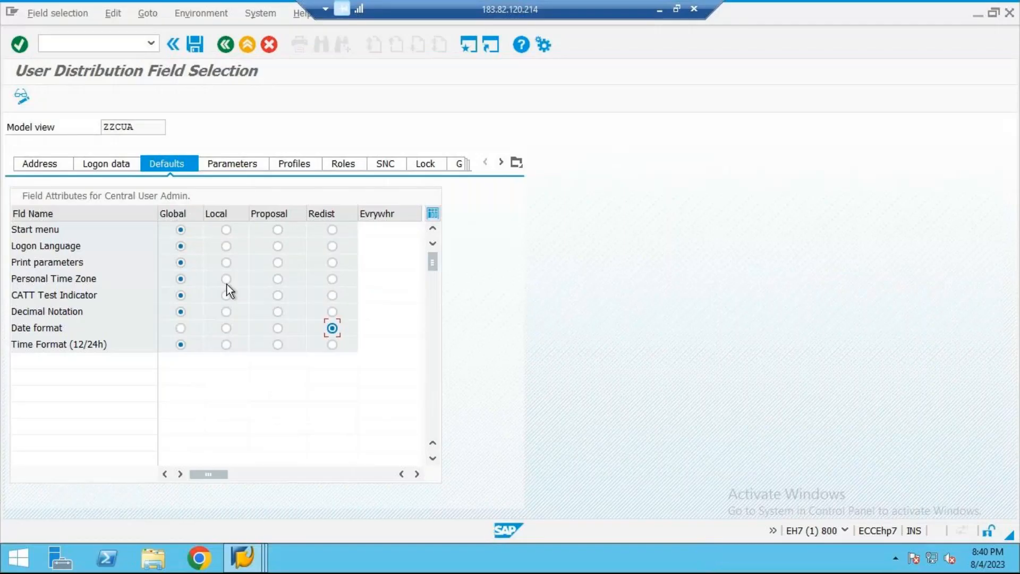
left_click(69, 168)
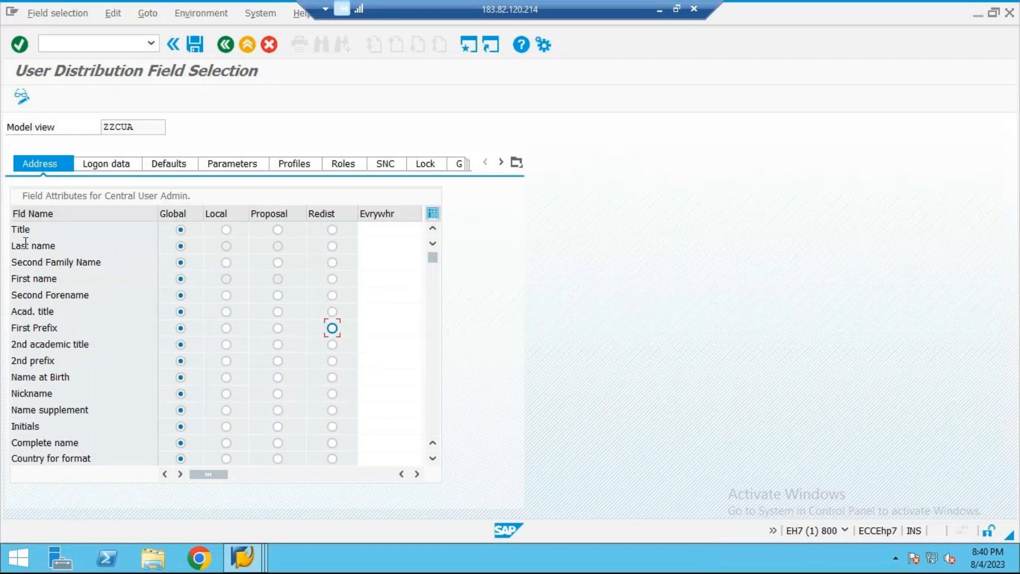
Step: Try to set the Last name address field to Local or Proposal, and return the Title field to Global
left_click(227, 249)
left_click(275, 246)
left_click(278, 233)
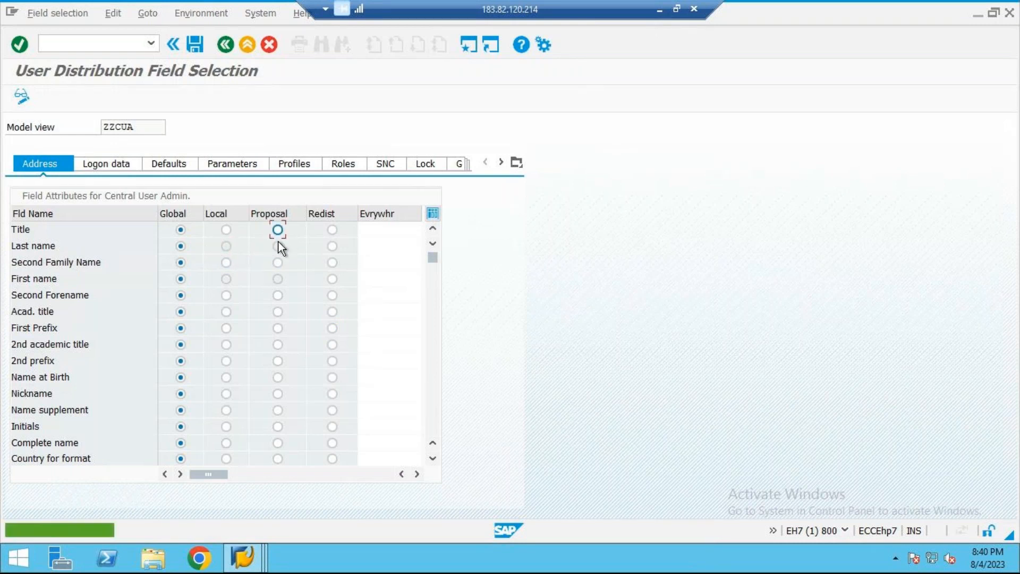
left_click(176, 232)
left_click(227, 247)
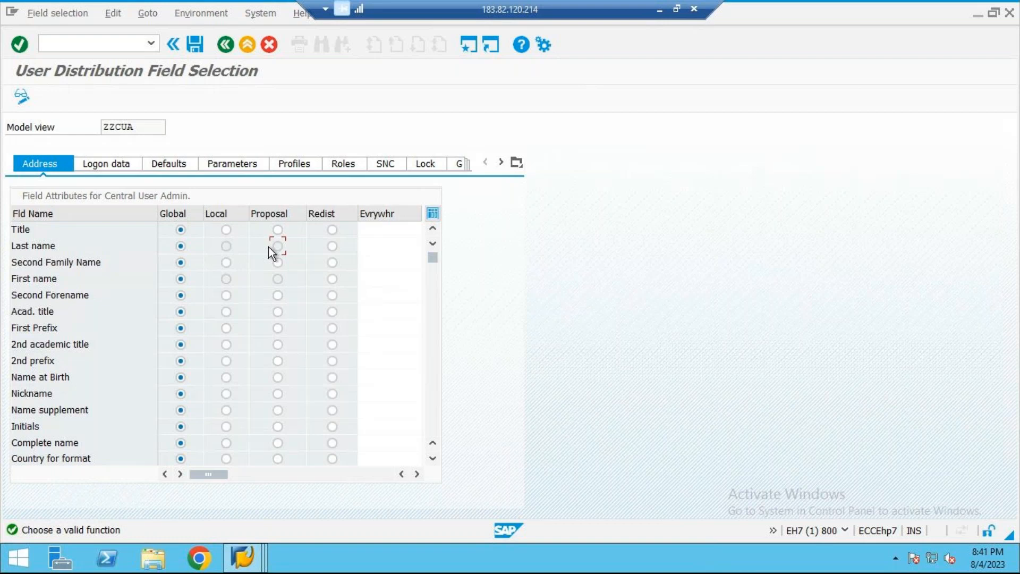
left_click(227, 247)
left_click(277, 246)
Step: Review the Logon data and Profiles field attributes of model ZZCUA
left_click(121, 163)
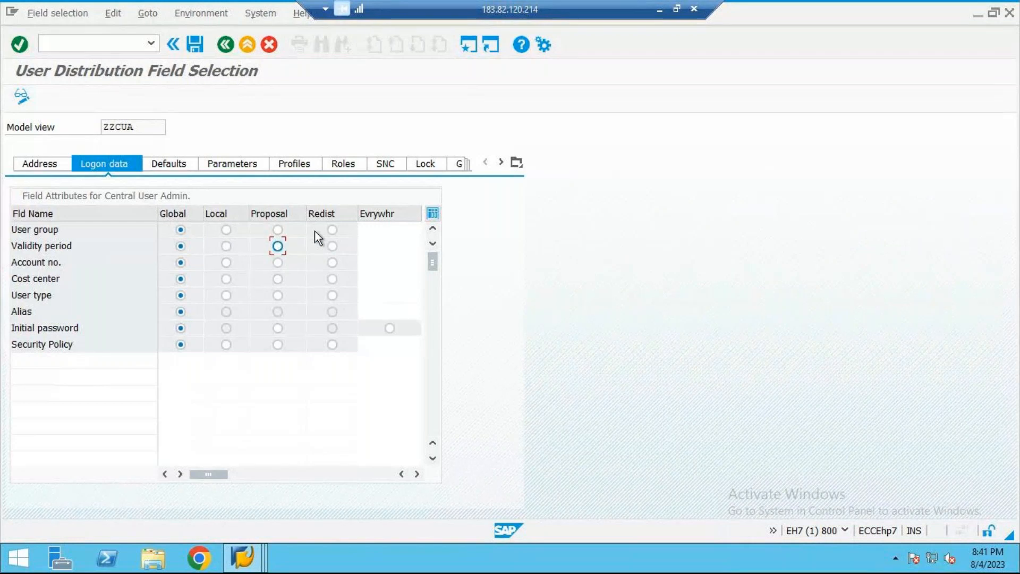
left_click(262, 166)
left_click(282, 166)
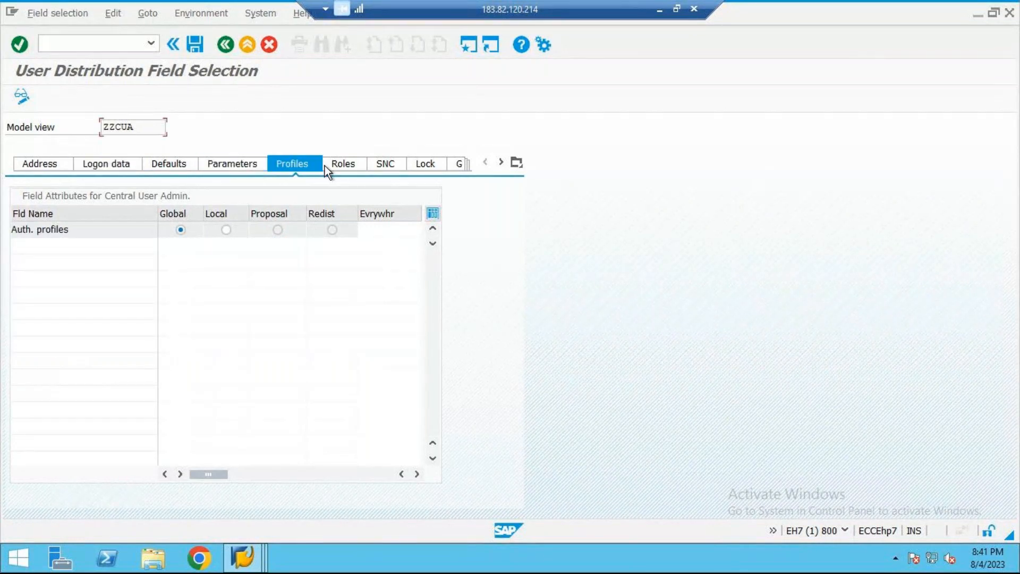
Step: Open the Roles field attributes, cancel the S4H remote logon, and dismiss the log display
left_click(340, 164)
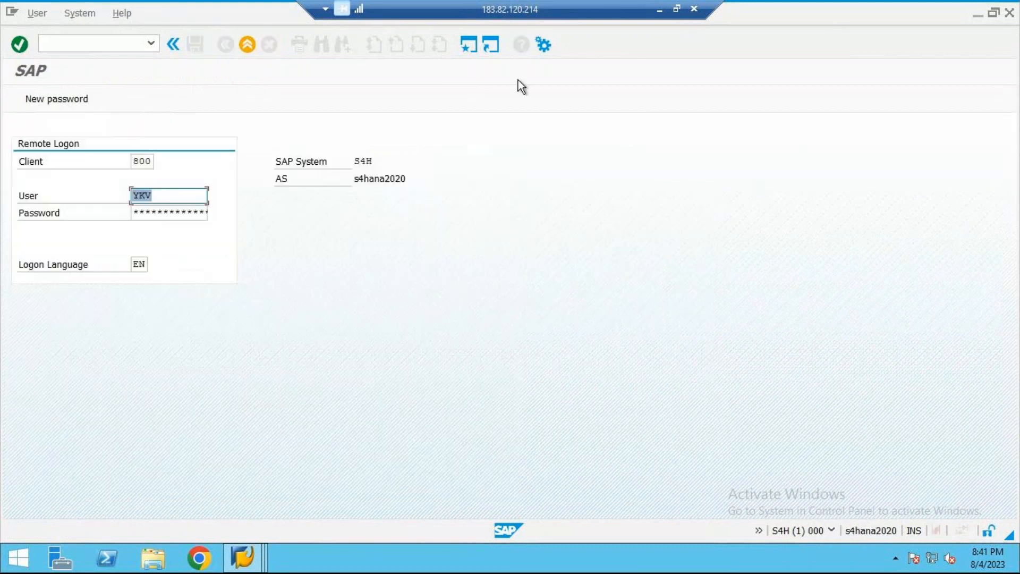
left_click(248, 49)
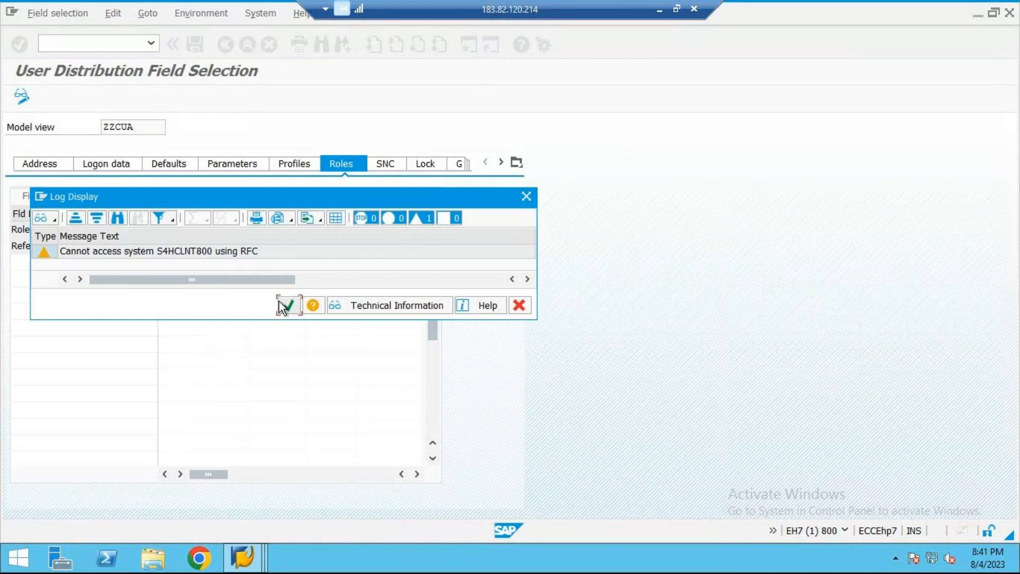
left_click(287, 306)
left_click(226, 45)
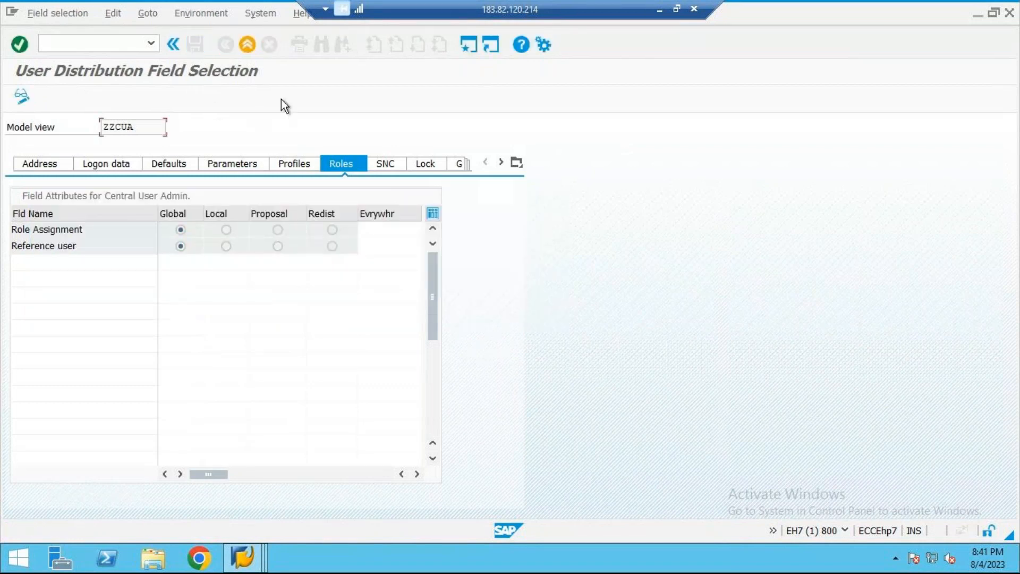
Step: Switch to the Word document and add the line "STEP 9→CENTRAL→SCUG" below step 8
left_click(661, 10)
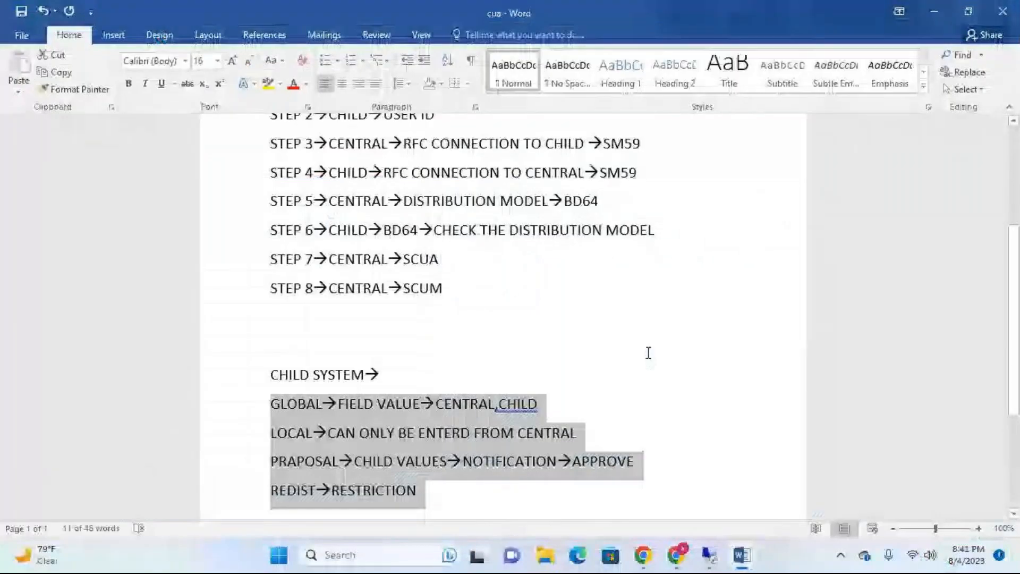
left_click(453, 290)
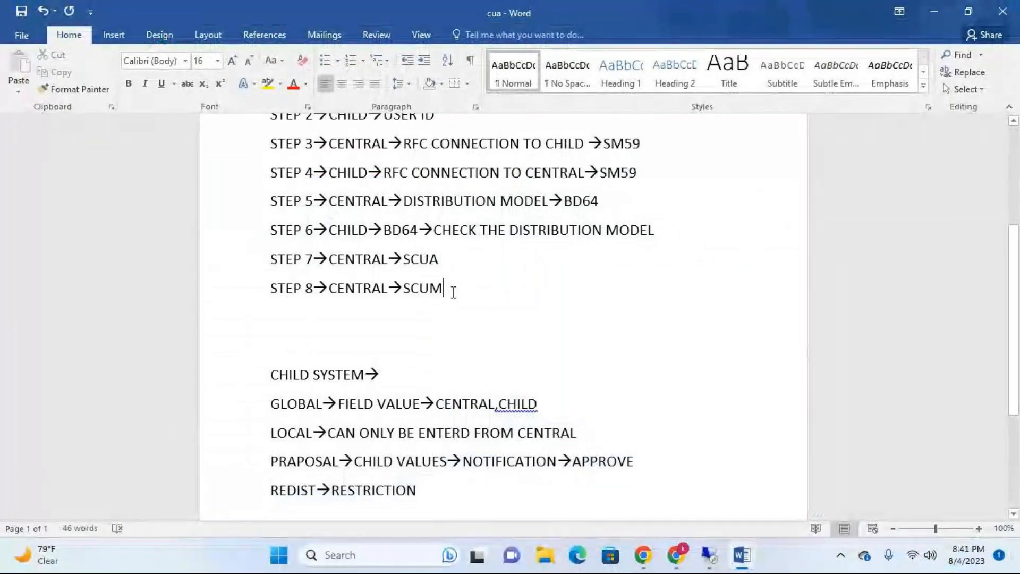
key("Return")
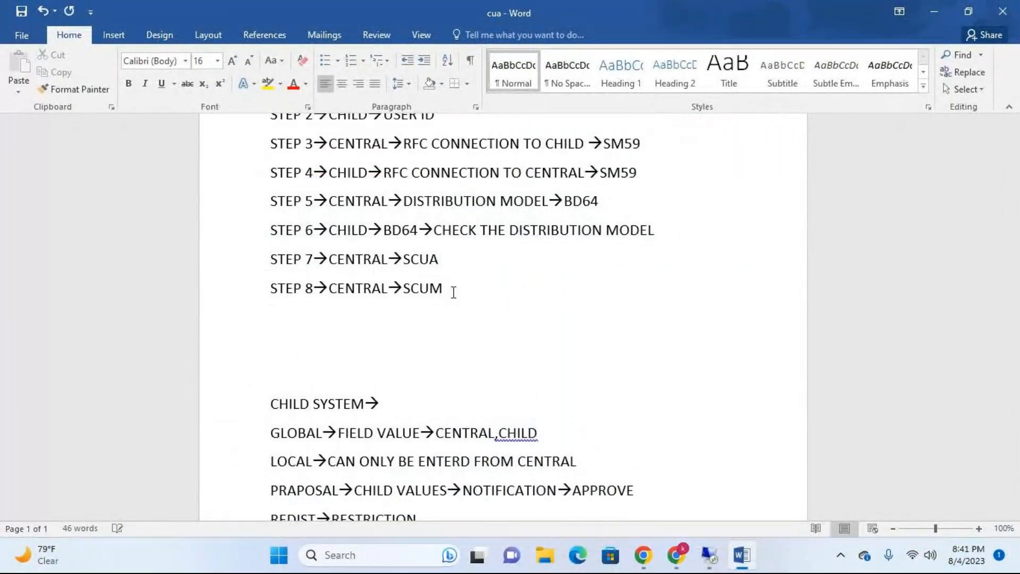
type("STEP")
type(" 9--")
type(">CENTRA")
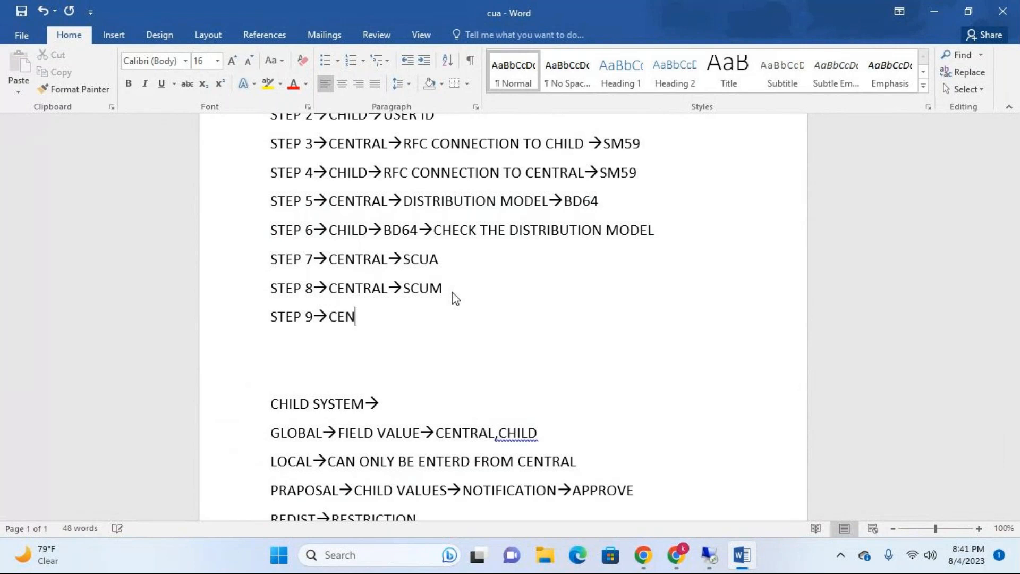
type("L-")
type("->s")
type("C")
key("BackSpace")
key("BackSpace")
type("SCUG")
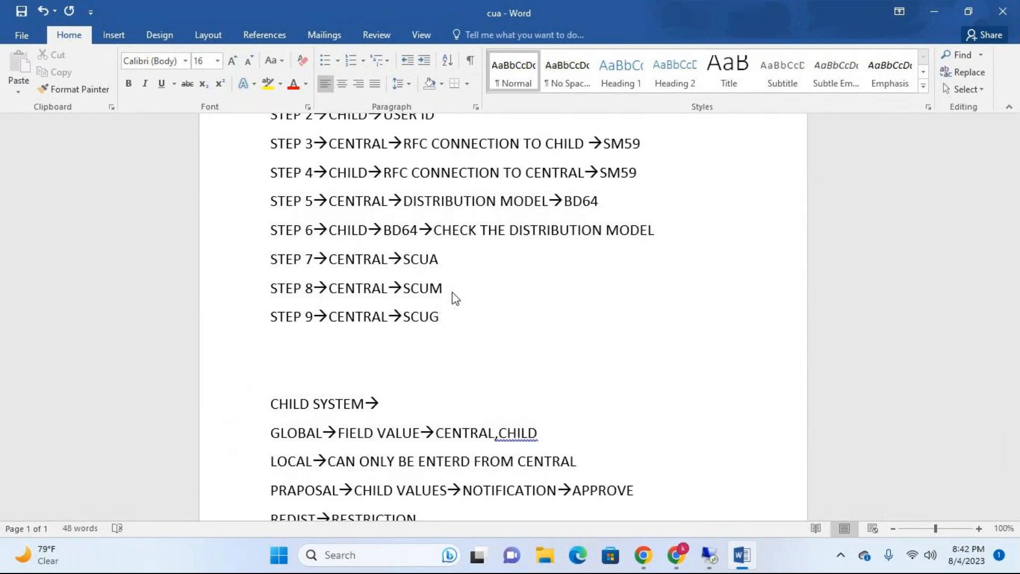
Step: Append "—CHILD SYSTEMS" to the end of the step 7 SCUA line
type("--")
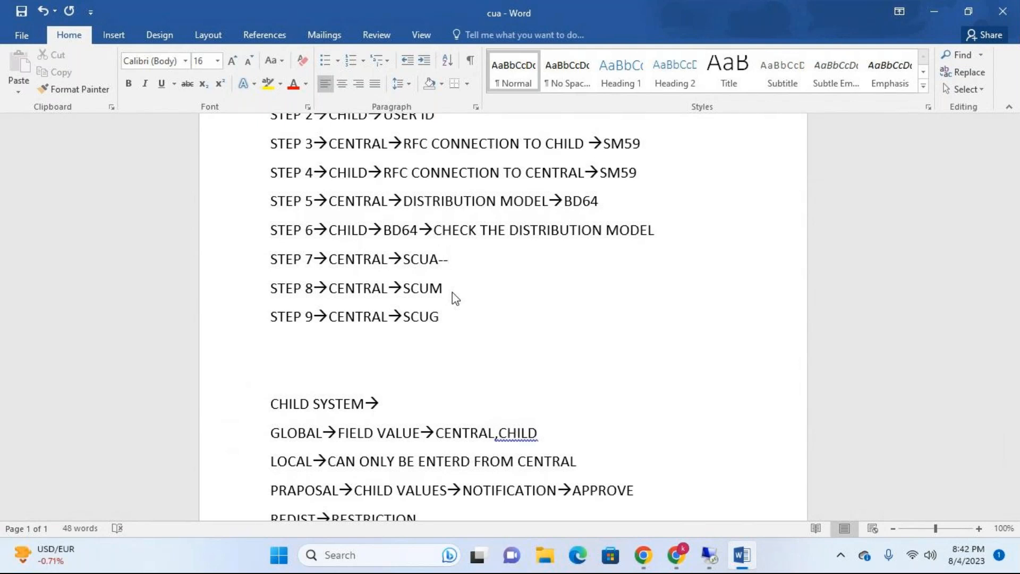
type(" CEN")
key("BackSpace")
key("BackSpace")
type("G")
key("BackSpace")
type("HILD SYSTEMS")
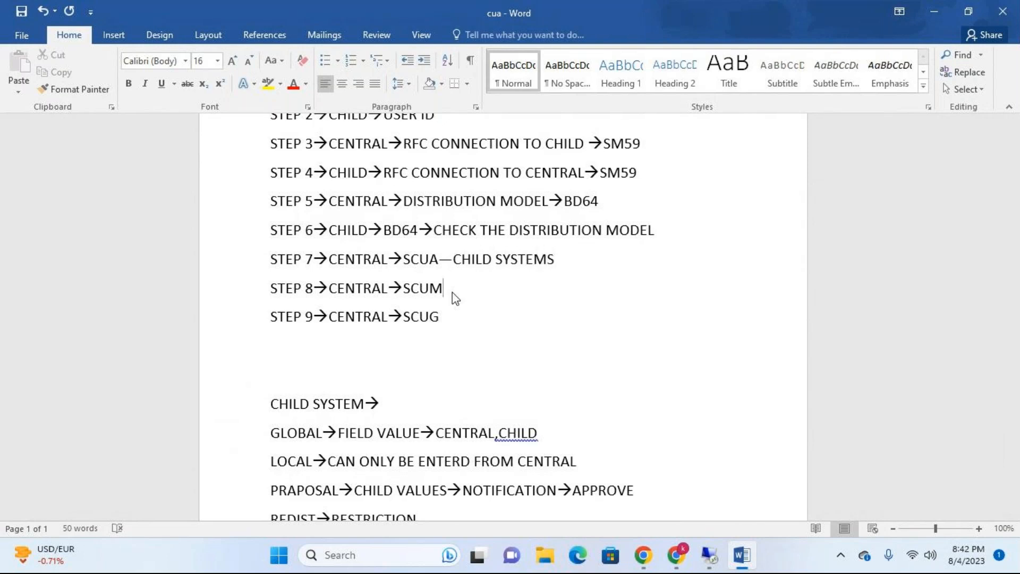
Step: Append "—FIELD CONTROL" to the step 8 SCUM line and "—USER TRANSPORT" to the step 9 SCUG line
type("8→CENTRAL→SCUM—FIELD CONTROLK")
key("BackSpace")
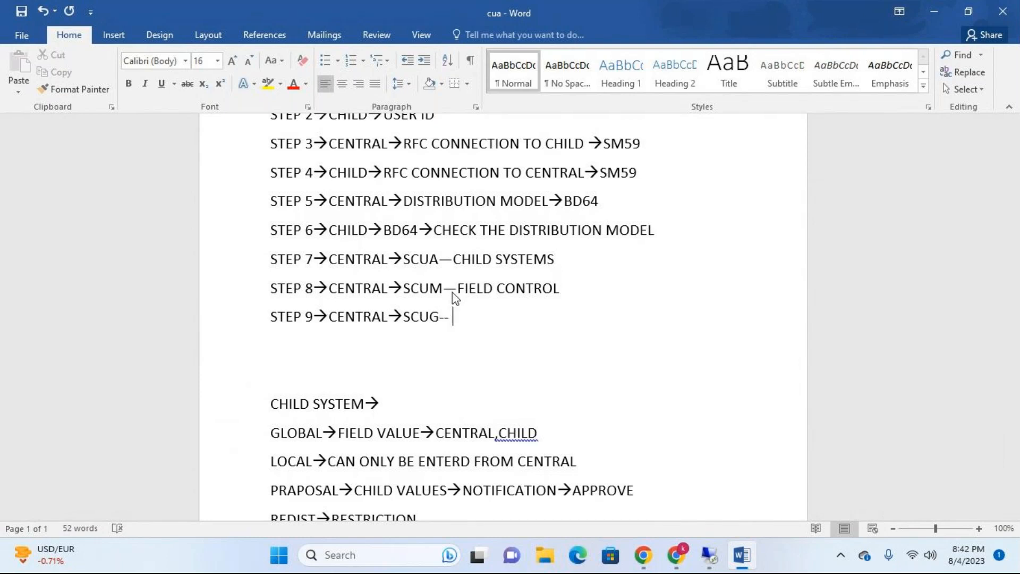
type("SER TRANSPORT")
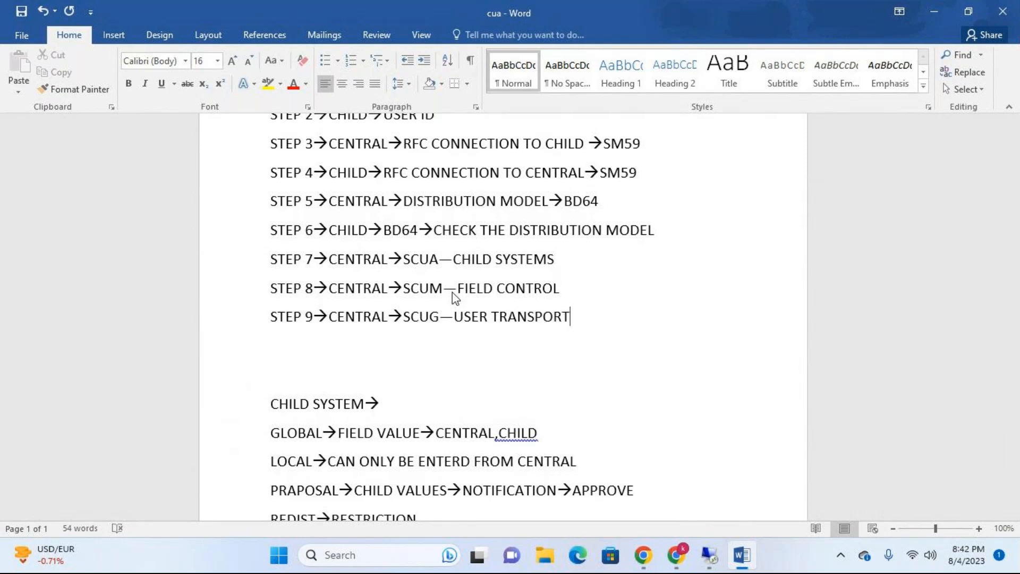
Step: Switch back to the EH7 SAP session, leave the field selection, and run transaction SCUG
left_click(712, 556)
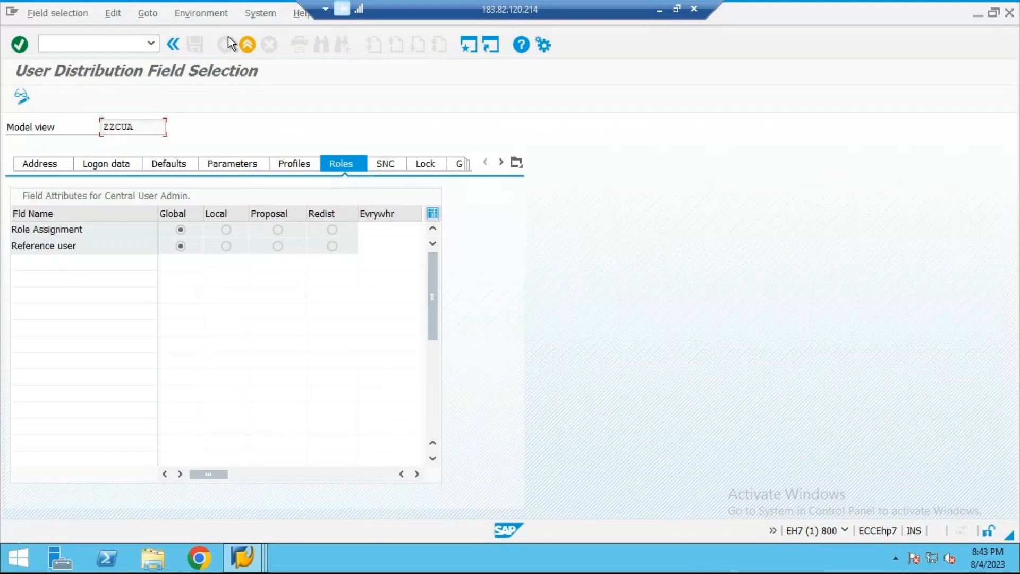
left_click(242, 49)
type("SCUG")
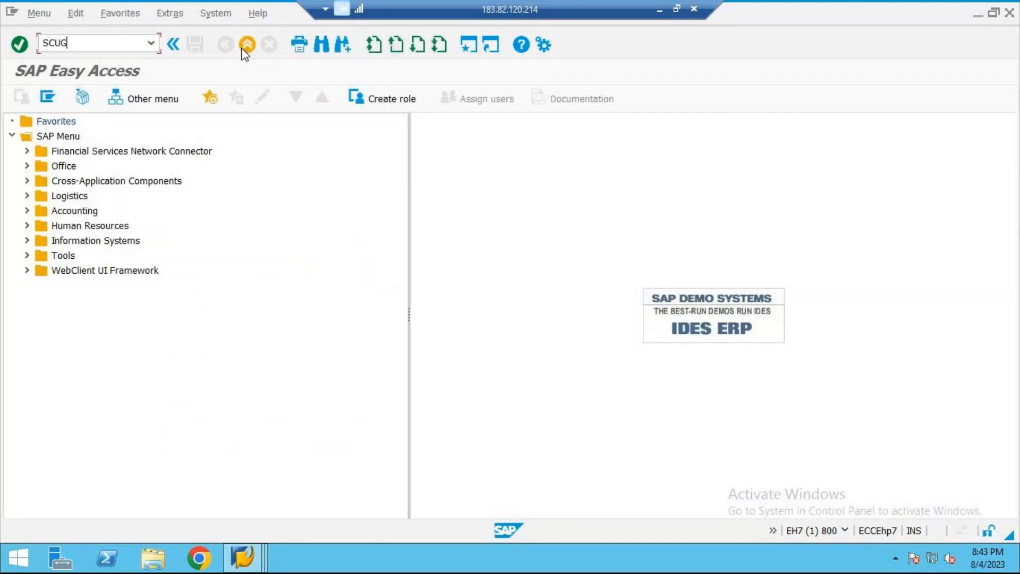
key("Return")
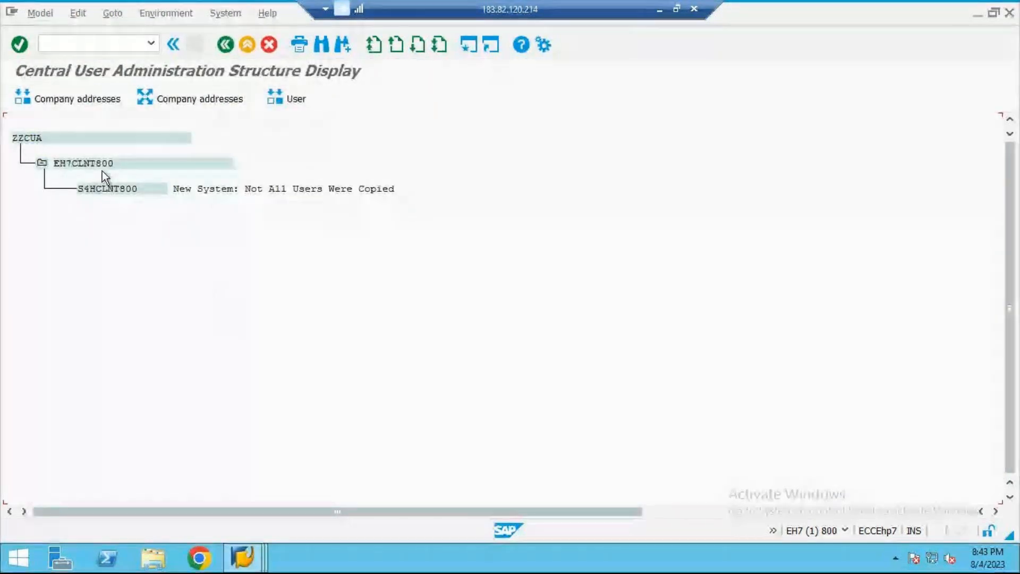
Step: Open the user transfer for child system S4HCLNT800 and log on to the remote system with the account password
left_click(139, 189)
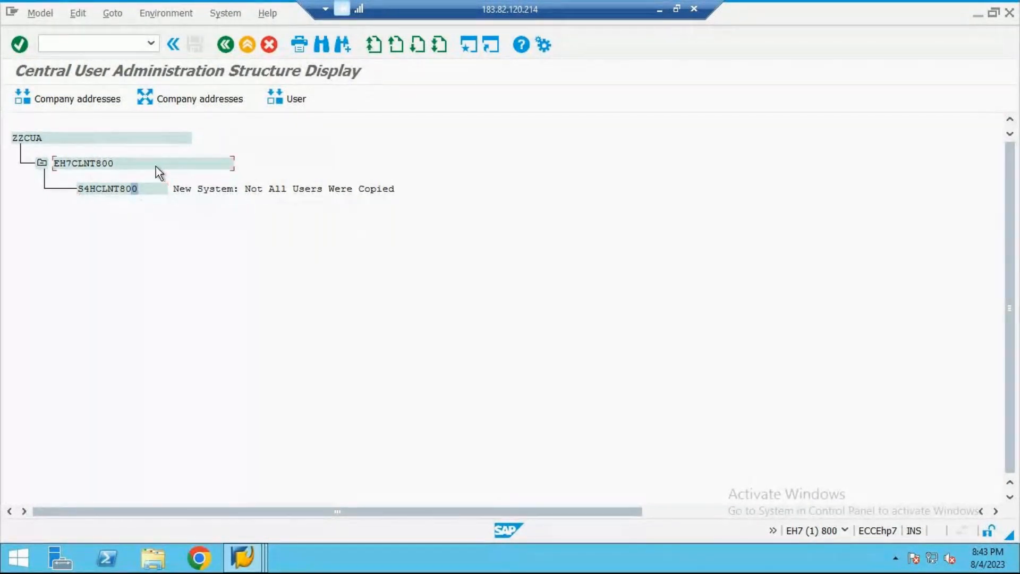
left_click(140, 189)
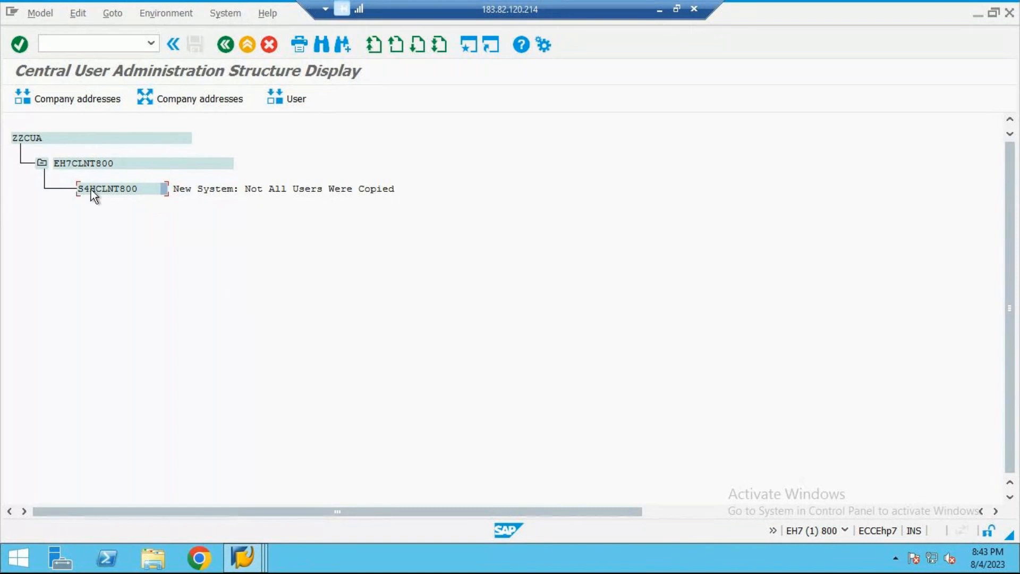
left_click(284, 93)
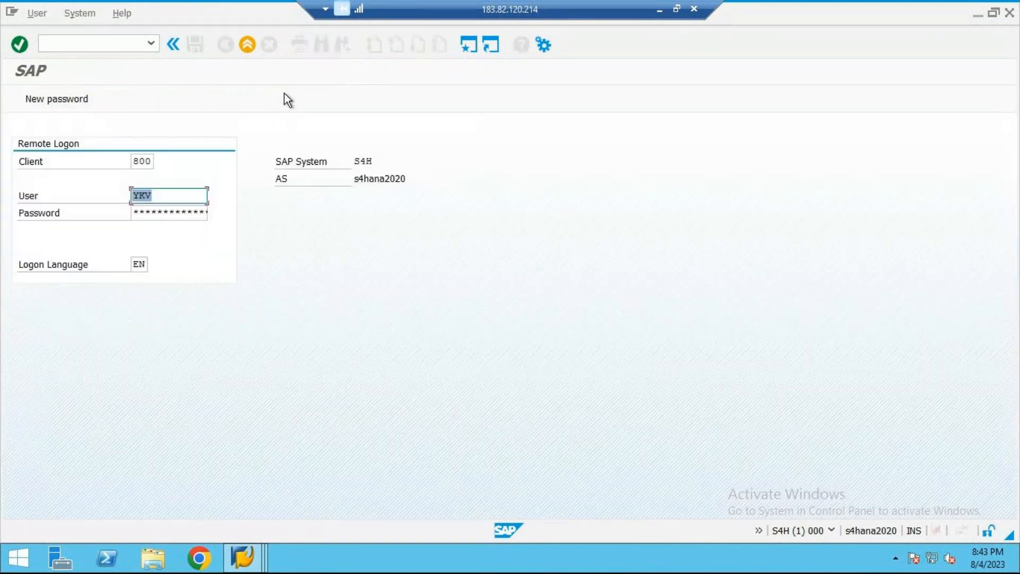
left_click(197, 209)
type("*****")
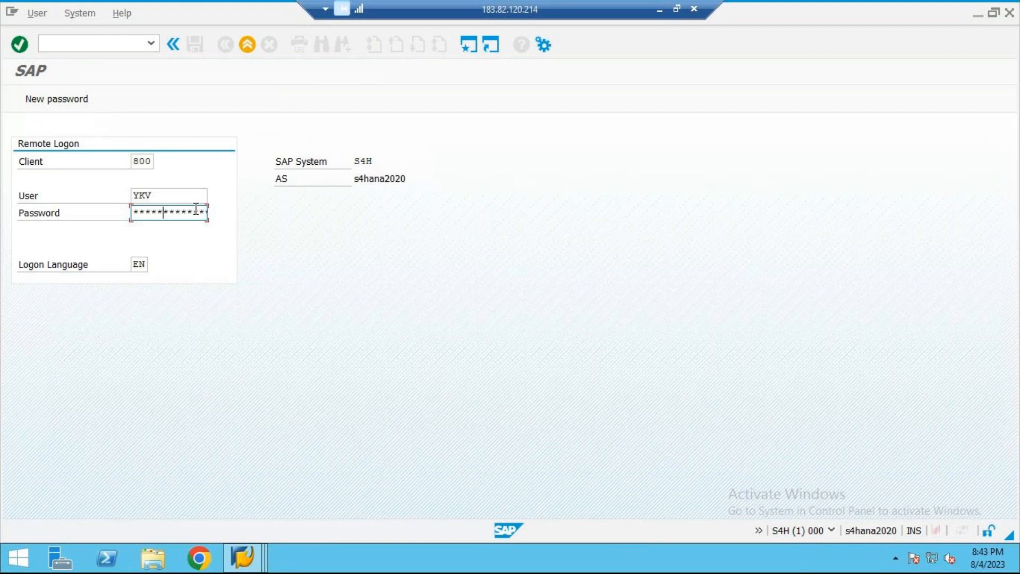
key("Return")
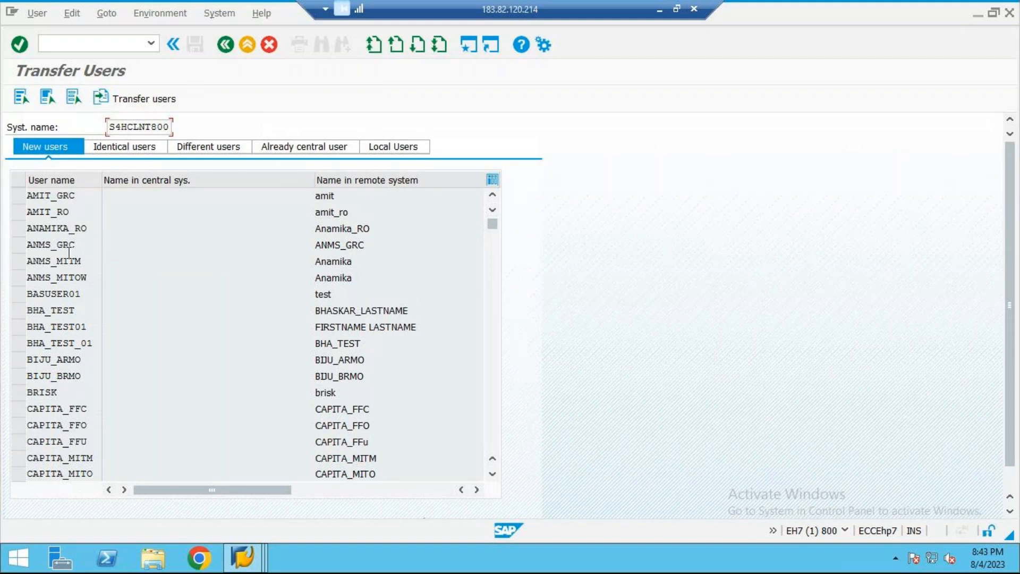
Step: Review the new, identical, different, already central and local user lists of S4HCLNT800, and return to the new users
scroll(74, 218, "down", 5)
scroll(130, 237, "down", 10)
scroll(141, 232, "up", 15)
scroll(147, 235, "up", 2)
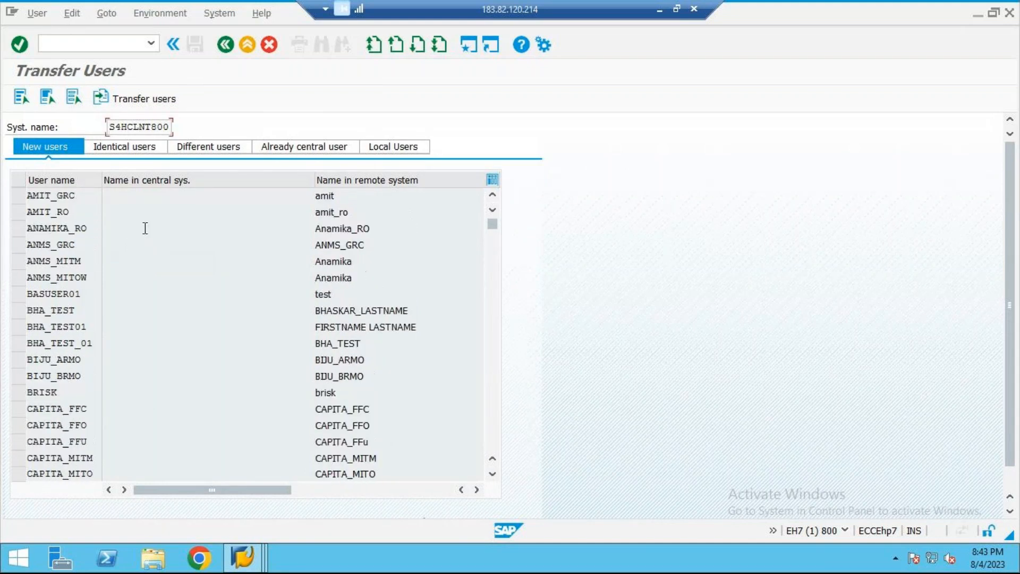
left_click(128, 151)
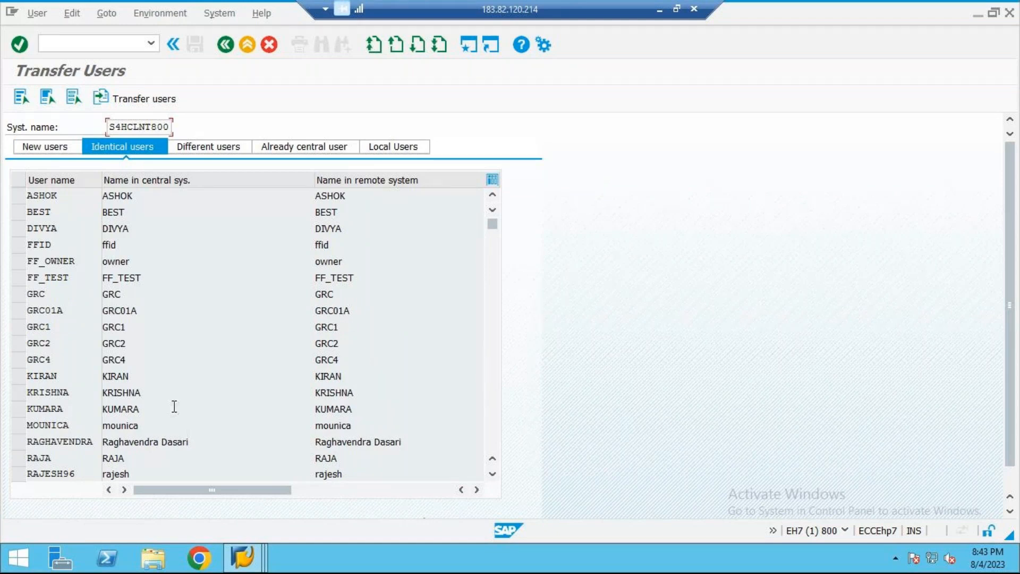
left_click(203, 148)
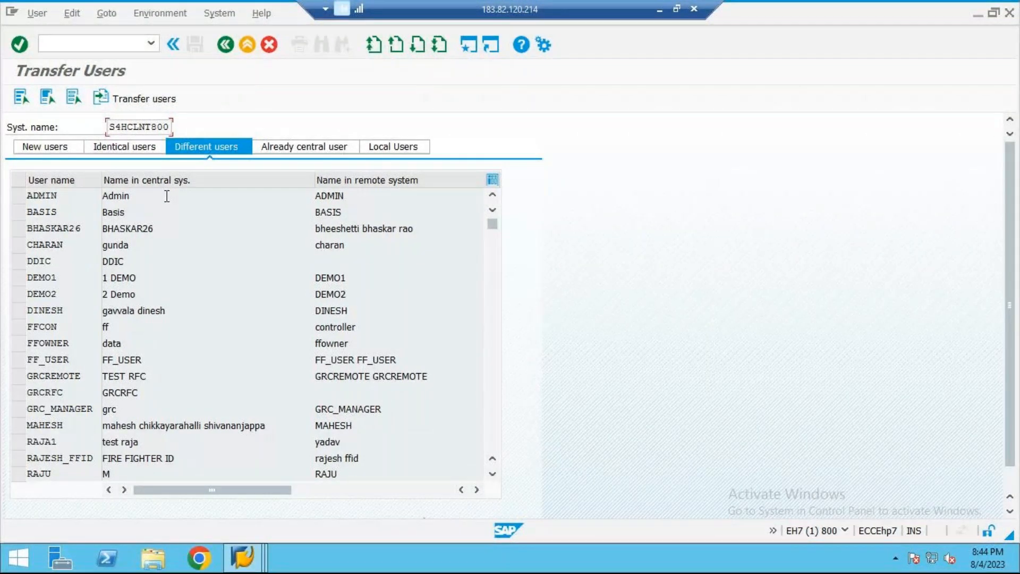
left_click(304, 146)
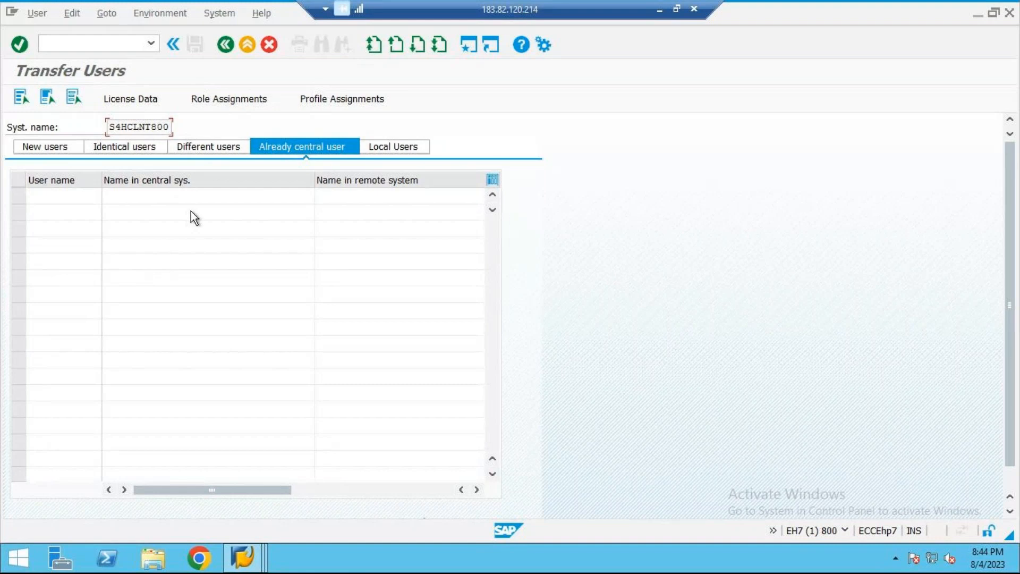
left_click(400, 141)
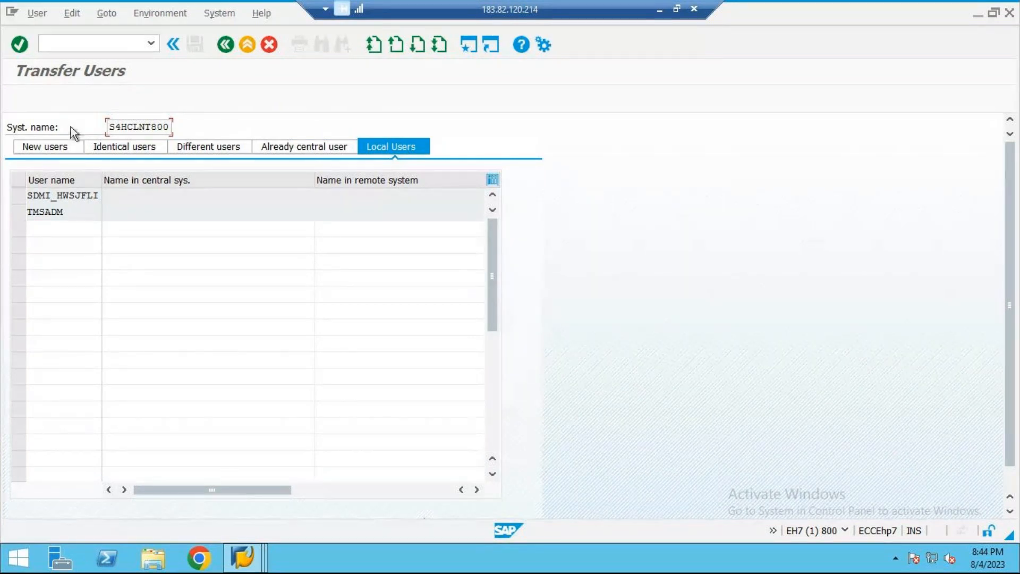
left_click(73, 144)
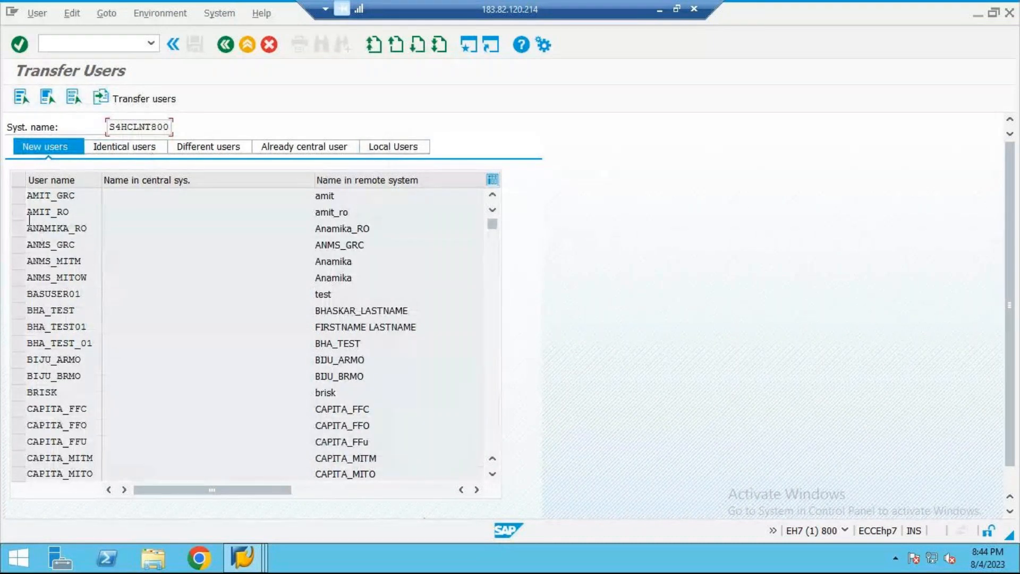
left_click_drag(18, 195, 18, 210)
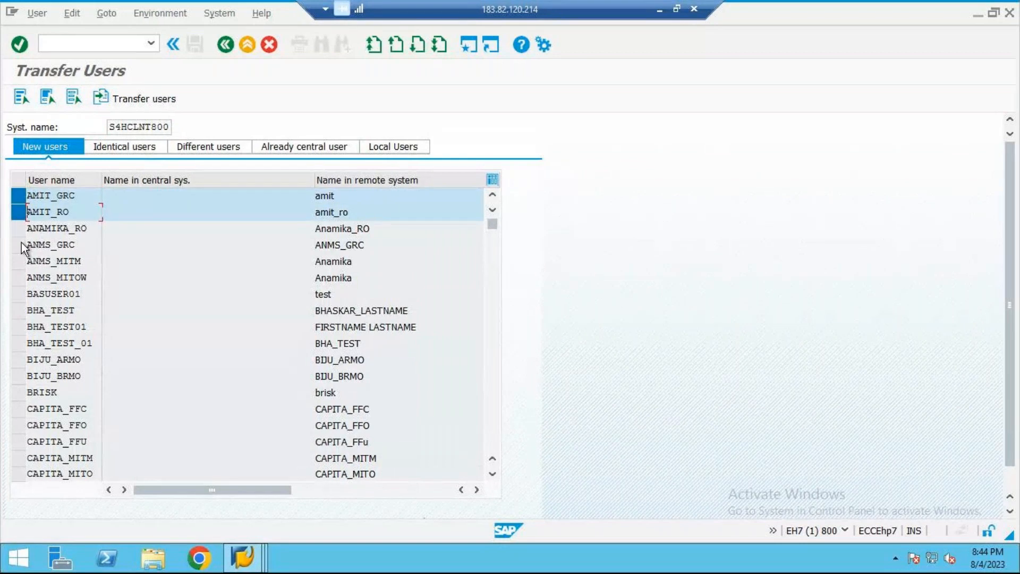
left_click(23, 246, "shift")
left_click(23, 251)
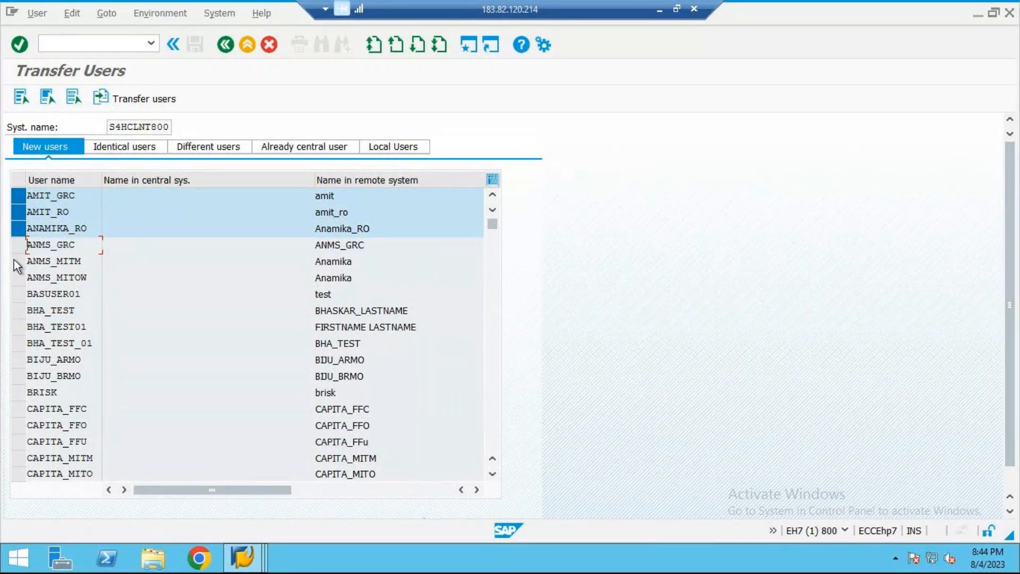
left_click(17, 249)
left_click(16, 255)
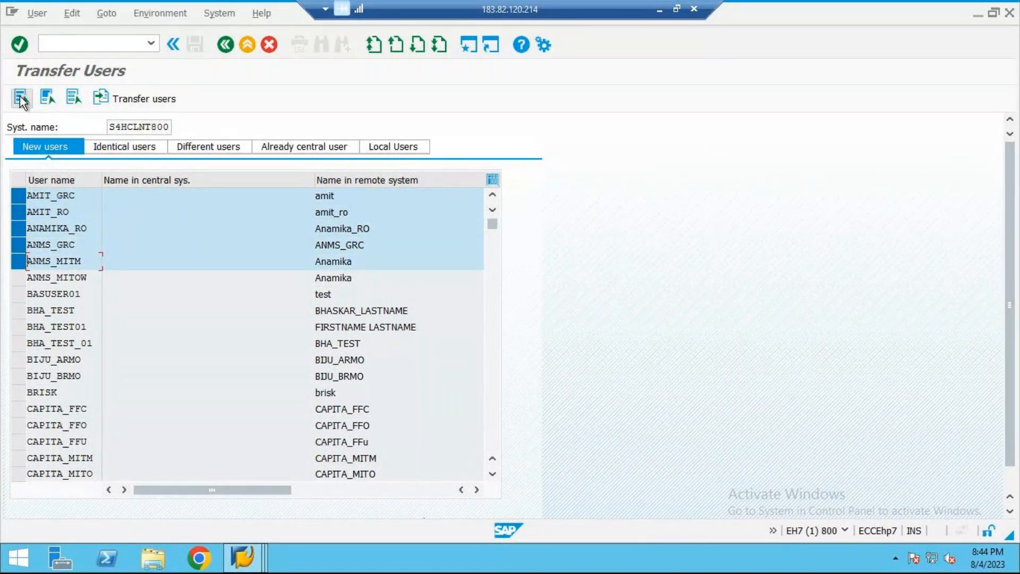
left_click(20, 98)
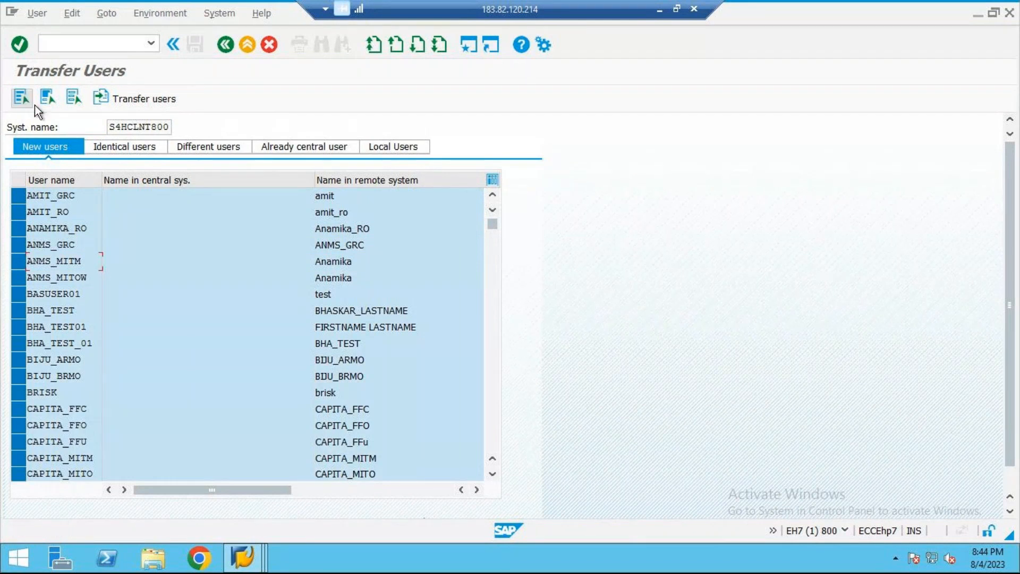
left_click(49, 98)
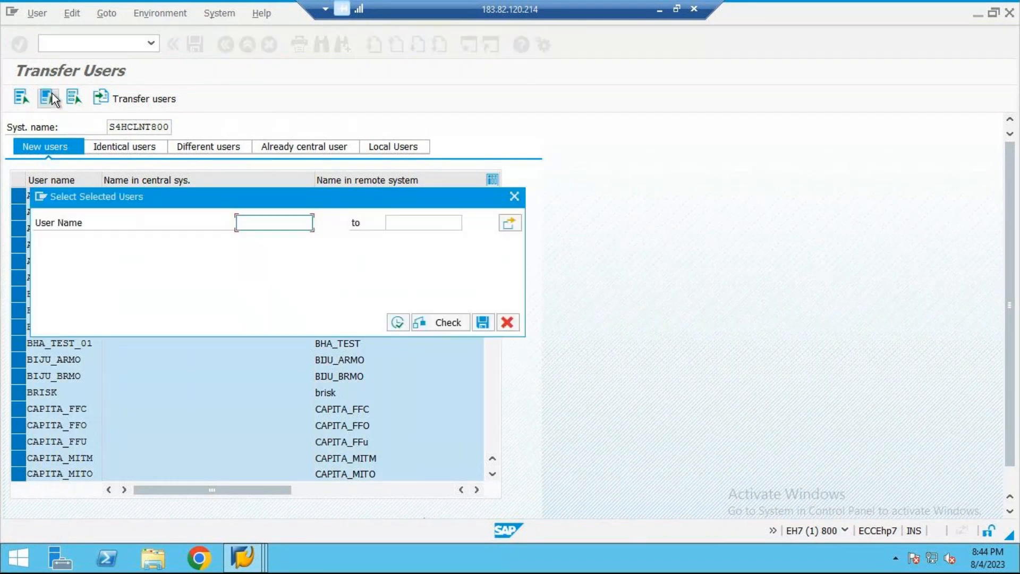
left_click(511, 197)
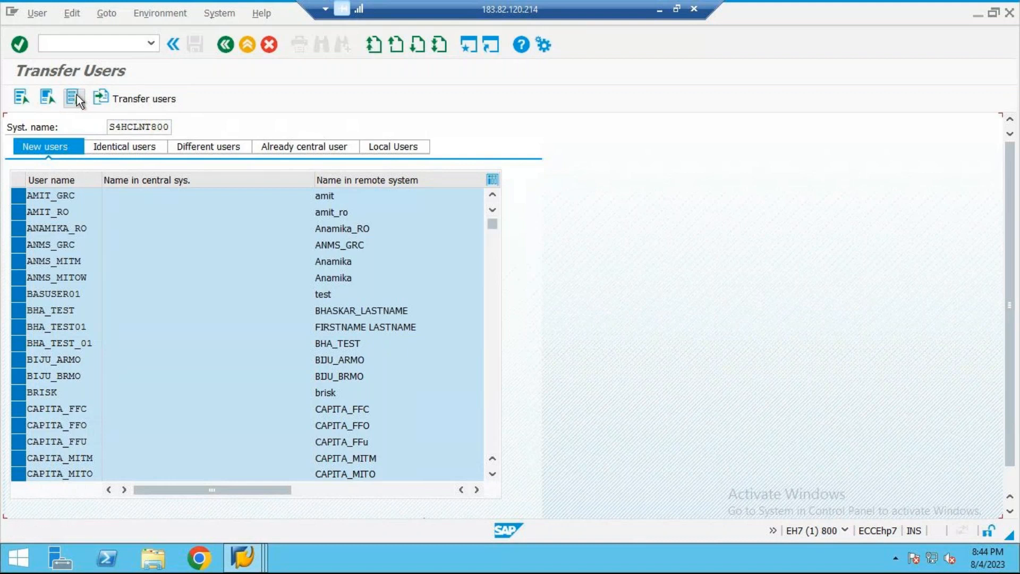
left_click(77, 97)
Step: Select the first five new users of S4HCLNT800 and transfer them to the central system
left_click(19, 195)
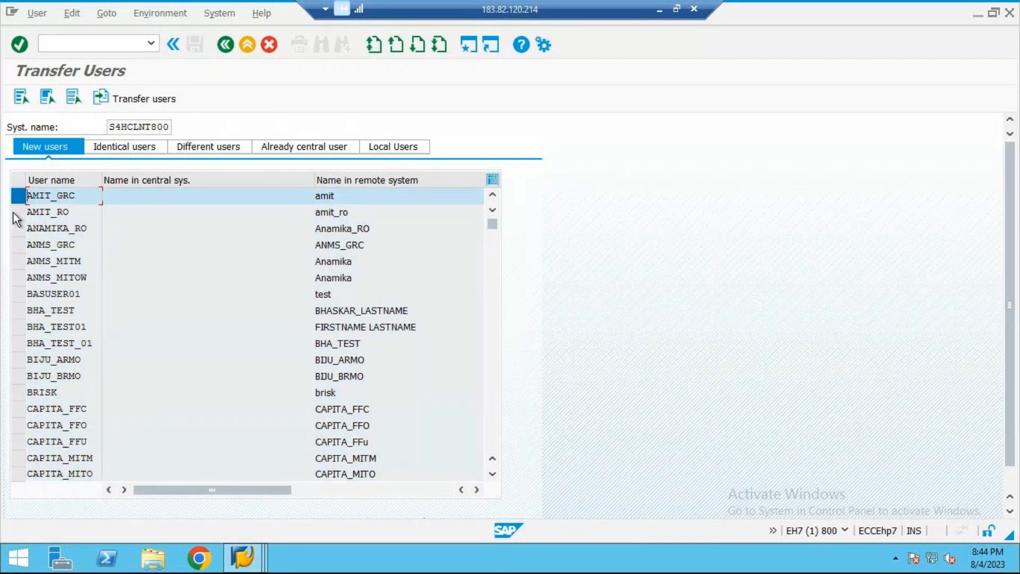
left_click_drag(16, 224, 18, 257)
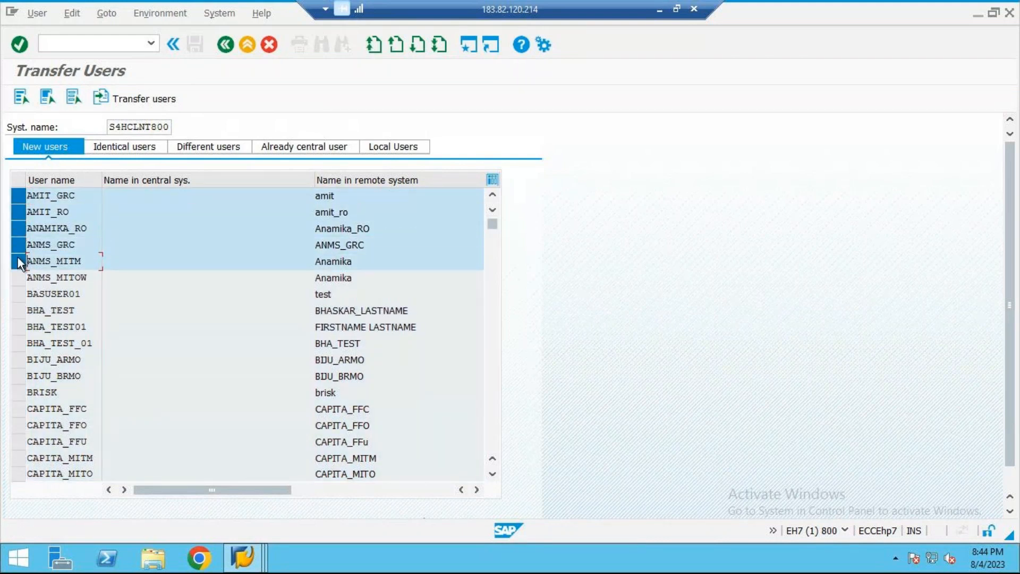
left_click(144, 101)
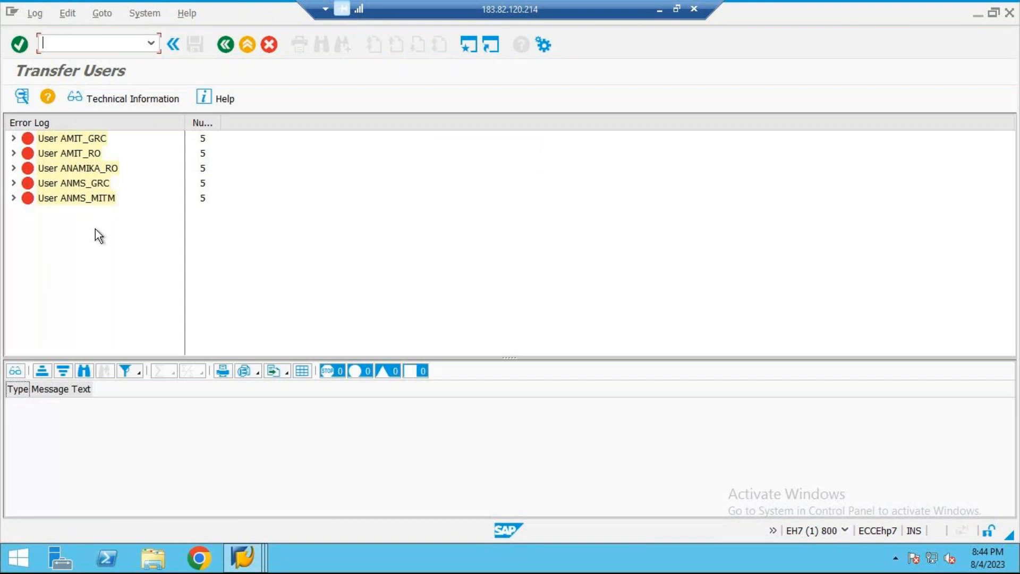
Step: Expand the first user's entry in the transfer error log and examine its initial password and base64 decoding messages
left_click(14, 138)
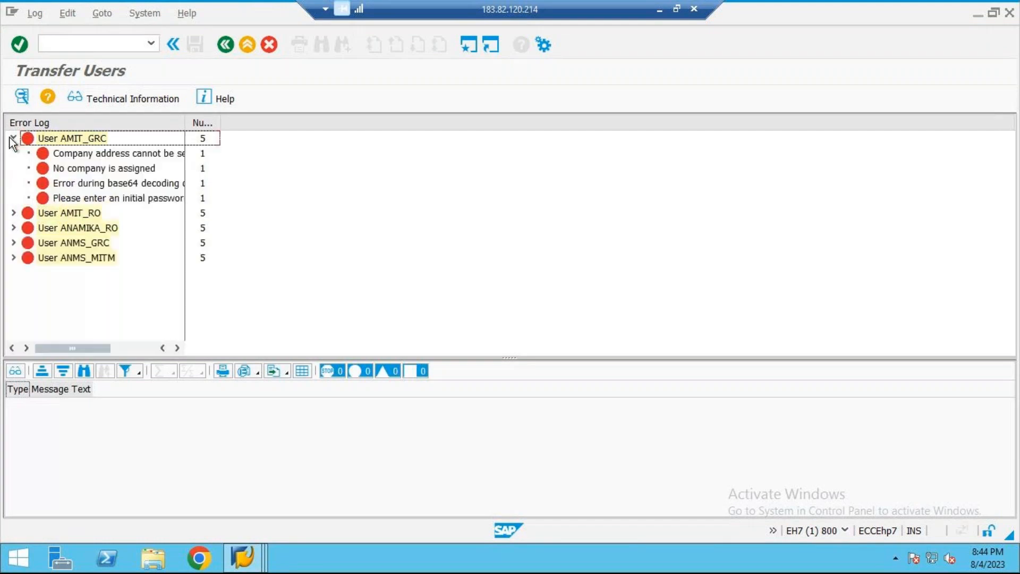
left_click(127, 196)
left_click(139, 193)
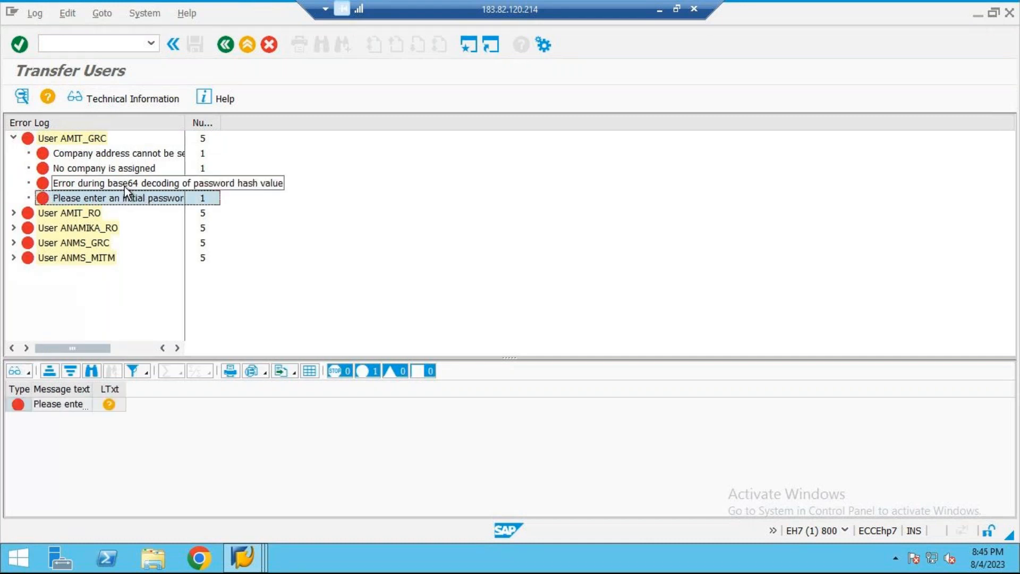
left_click(124, 185)
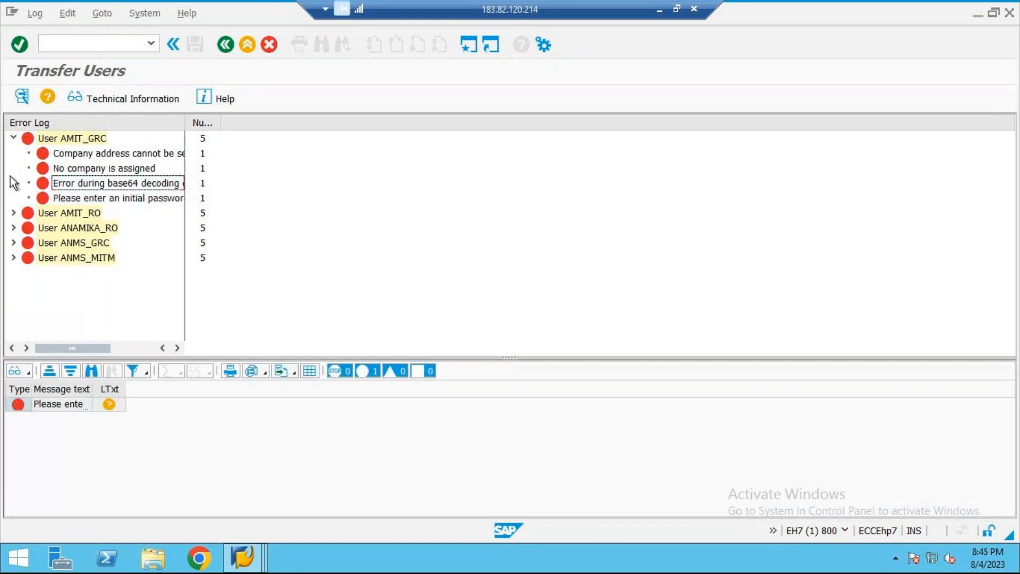
Step: Collapse the first user's entry in the transfer error log and return to the ZZCUA structure display
left_click(14, 138)
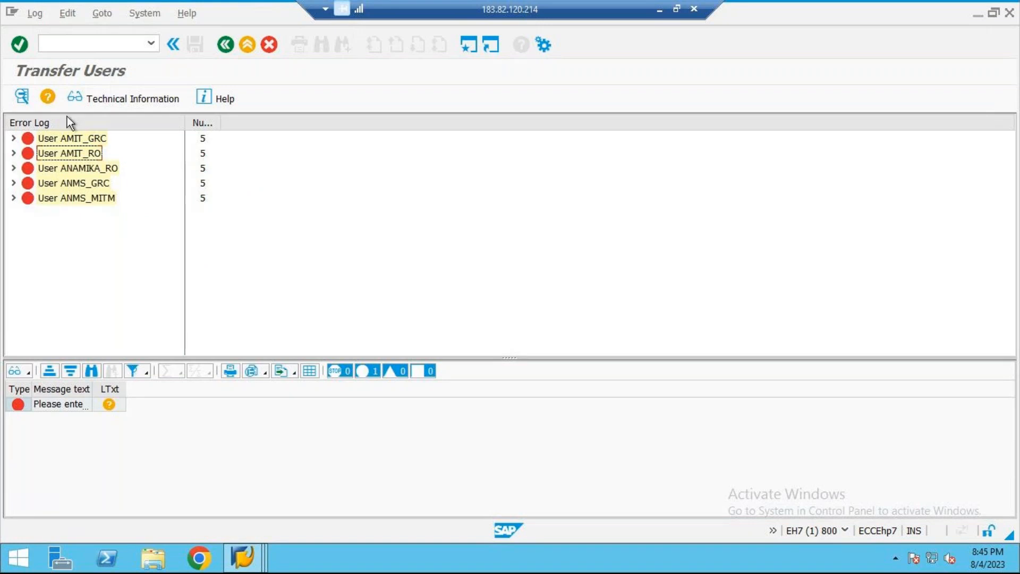
left_click(224, 46)
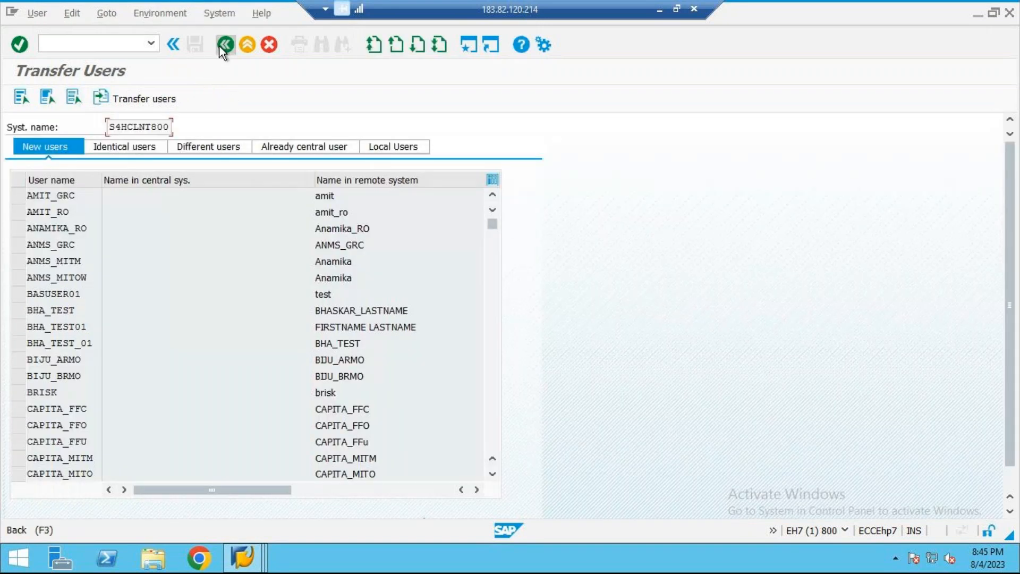
left_click(223, 45)
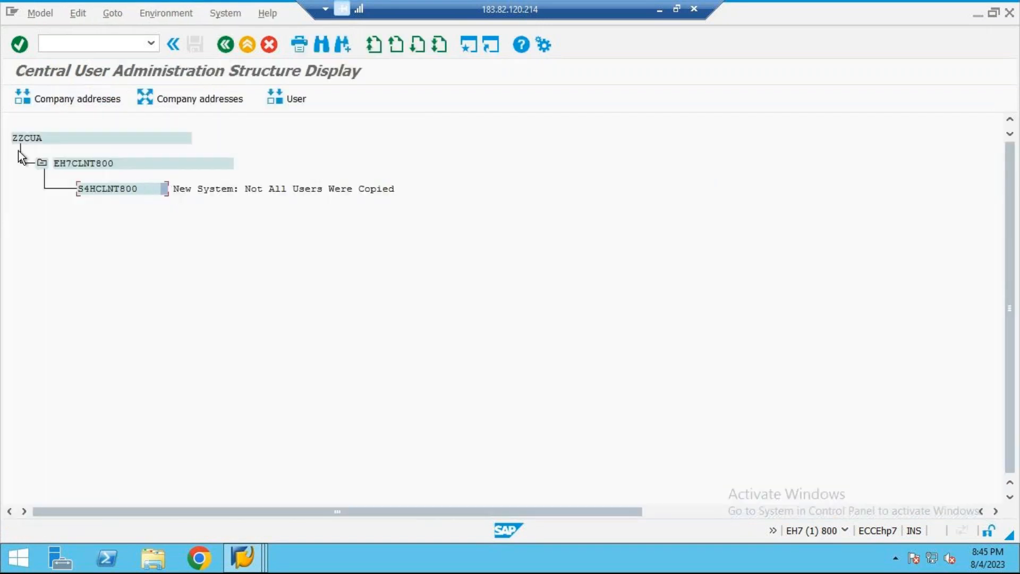
Step: Open the user transfer for central system EH7CLNT800 and check its identical and different user lists
left_click(82, 166)
left_click(268, 97)
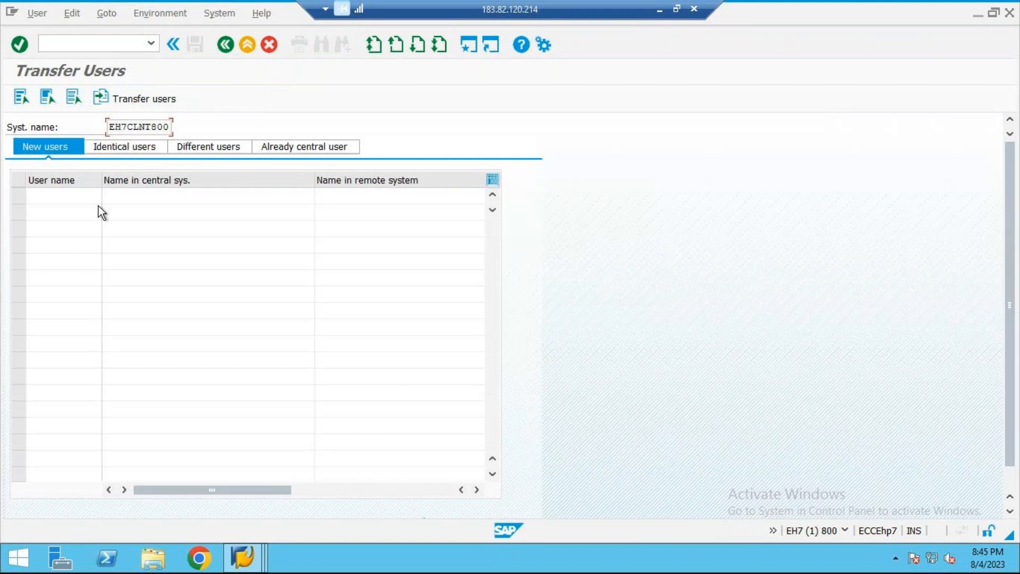
left_click(126, 148)
left_click(213, 148)
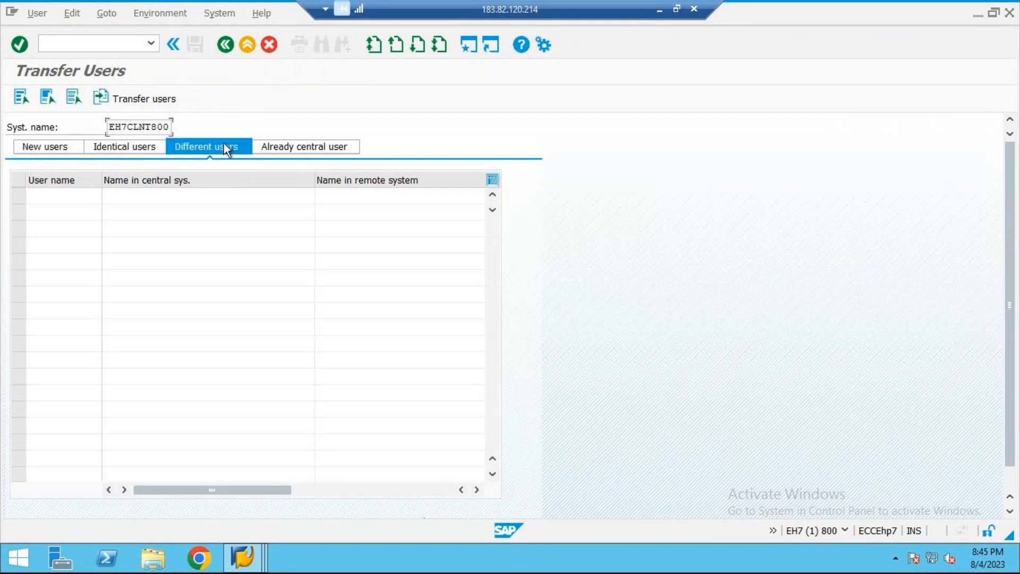
Step: Look through the already central users of EH7CLNT800 and leave the user transfer
left_click(289, 151)
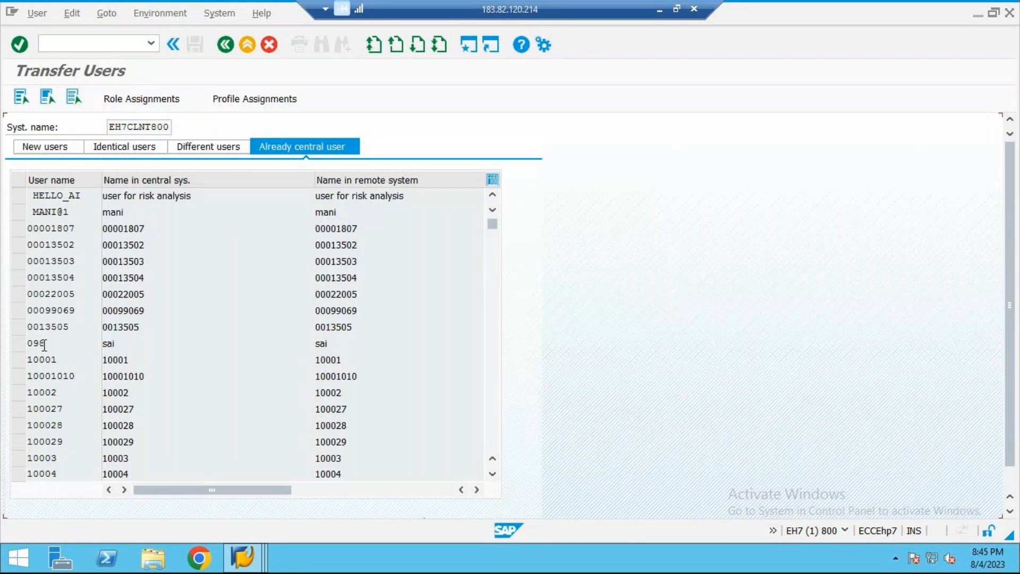
scroll(44, 344, "down", 3)
scroll(44, 344, "down", 15)
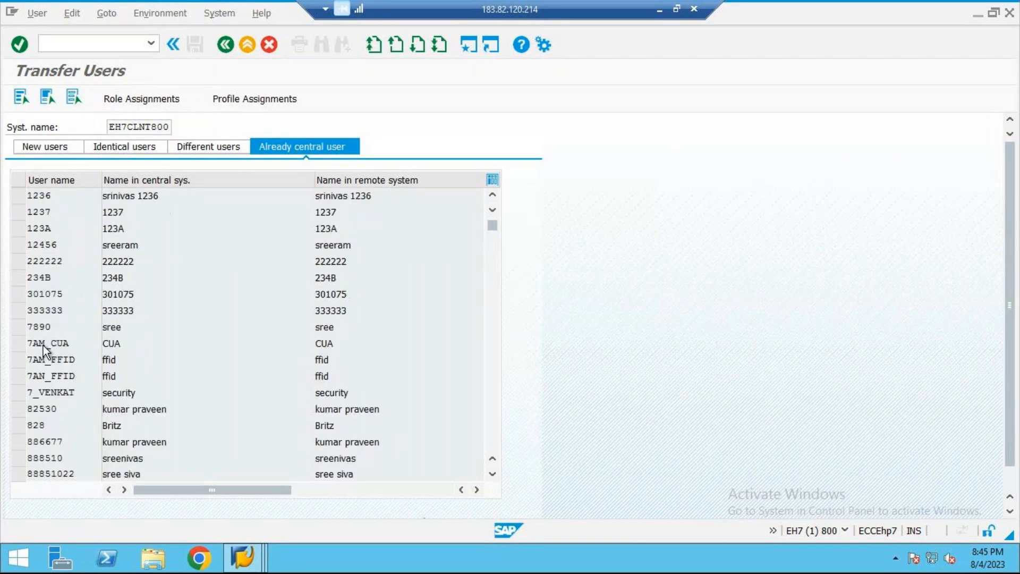
scroll(44, 344, "down", 5)
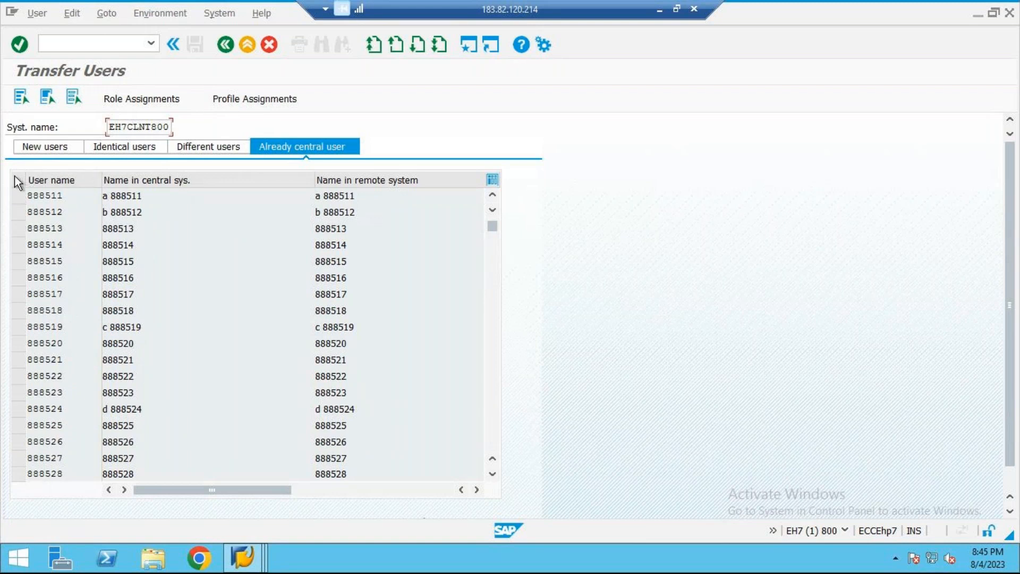
left_click(20, 196)
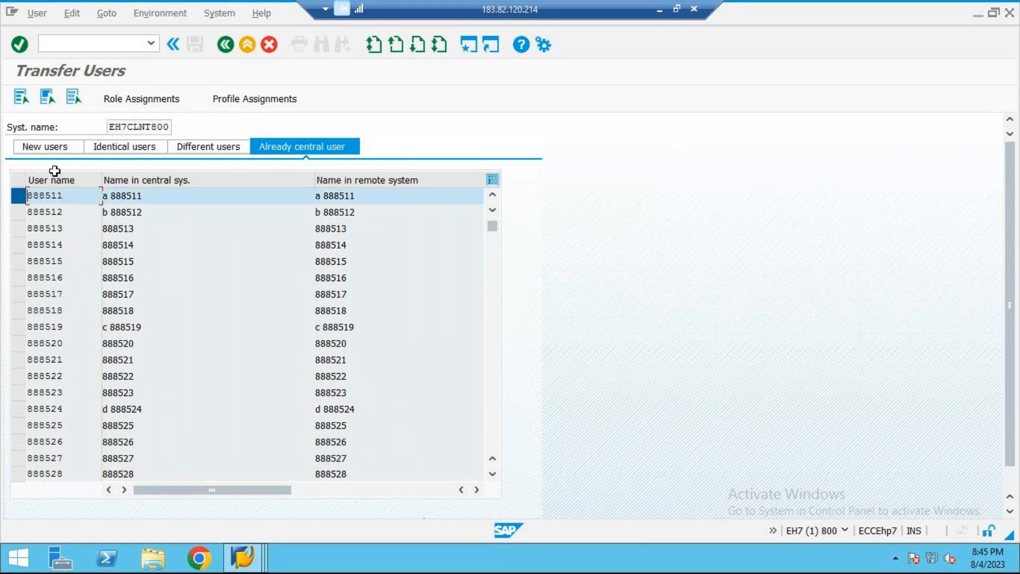
left_click(226, 44)
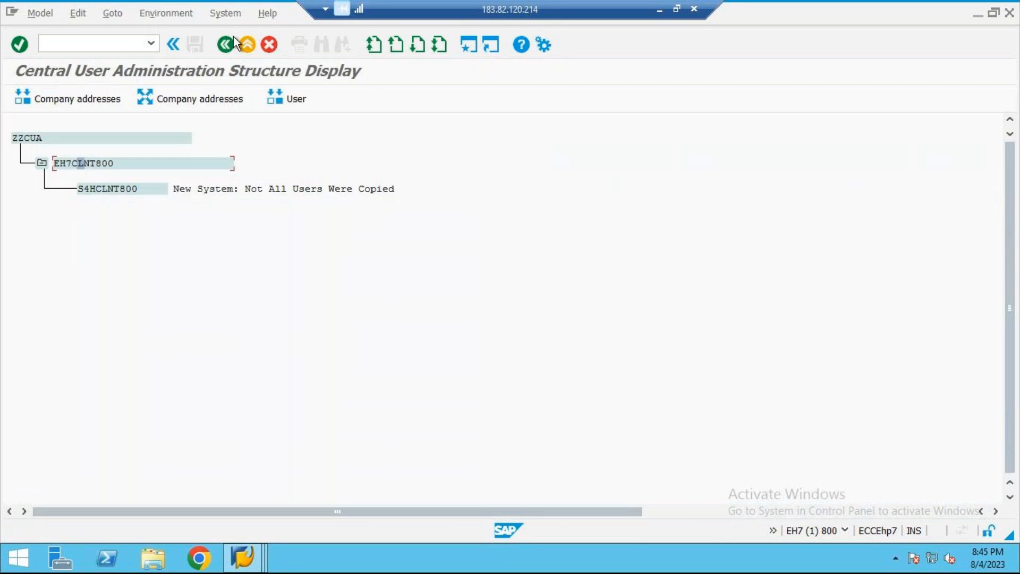
left_click(234, 36)
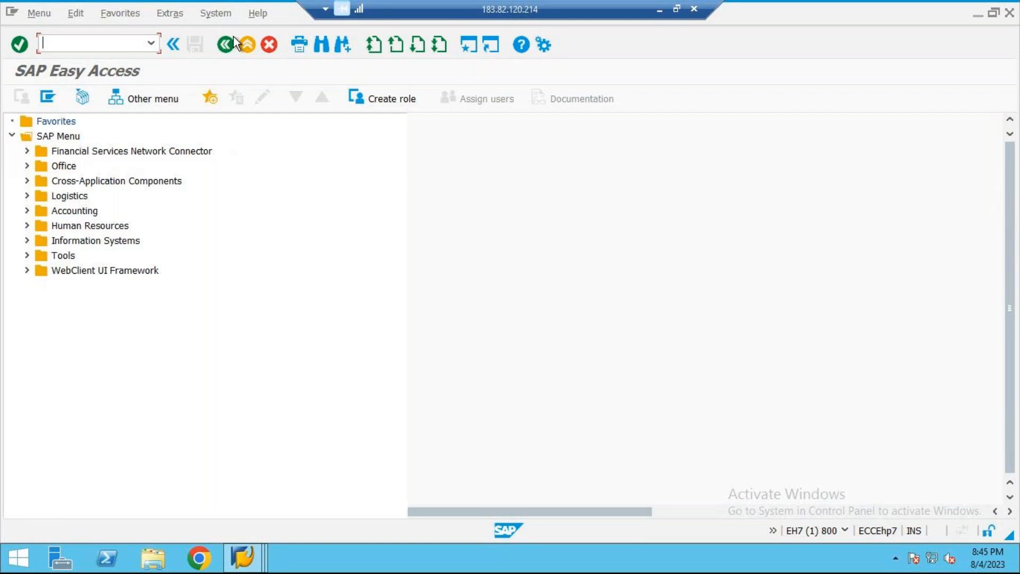
Step: Switch to the Word document and add two empty lines below the REDIST restriction line
left_click(659, 9)
scroll(487, 342, "down", 3)
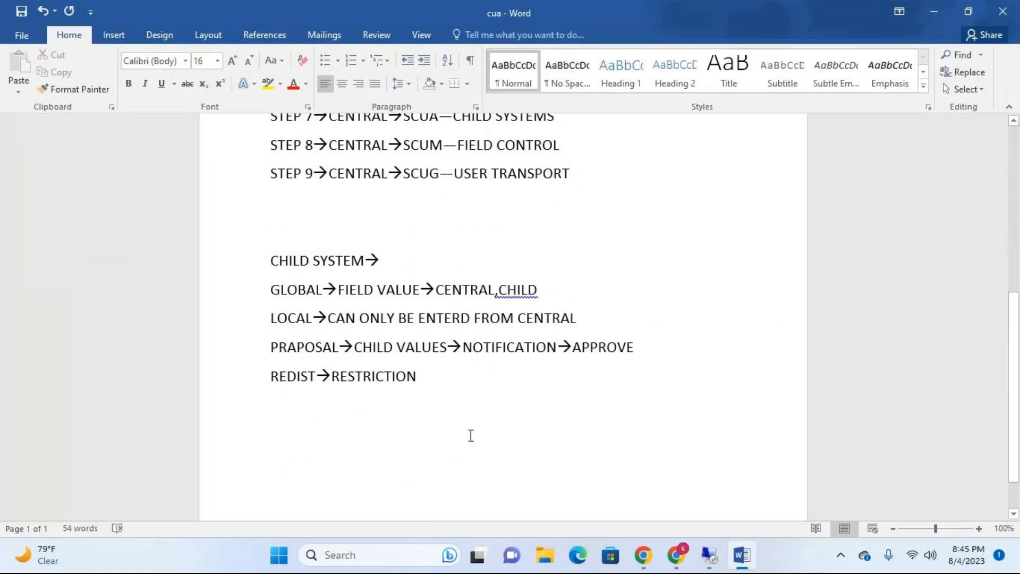
key("Down")
key("Down")
key("Down")
key("Down")
key("Down")
key("Down")
key("Down")
key("Return")
key("Return")
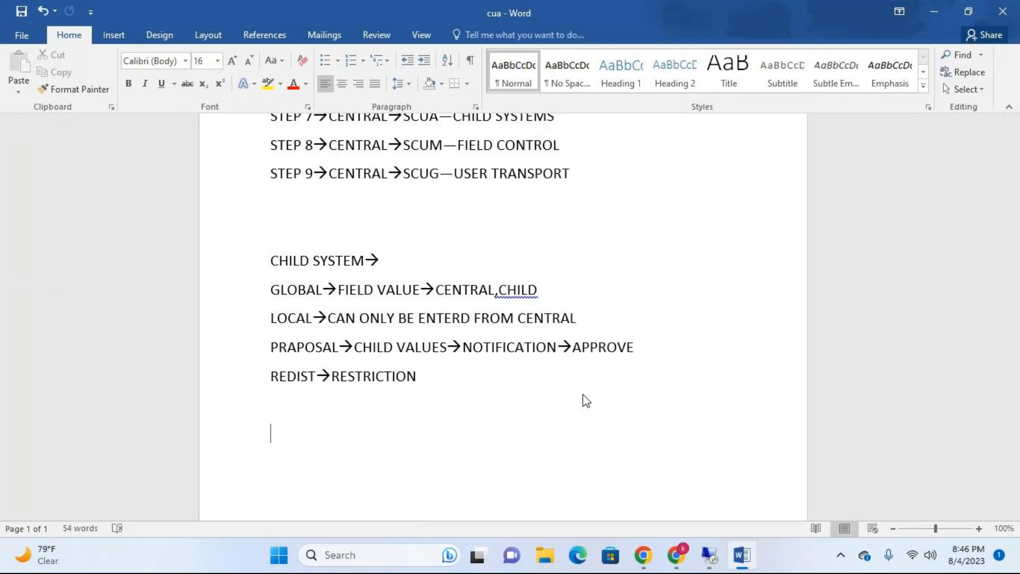
Step: Switch back to the remote SAP session and check the address field distribution of model ZZCUA in transaction SCUM
left_click(712, 556)
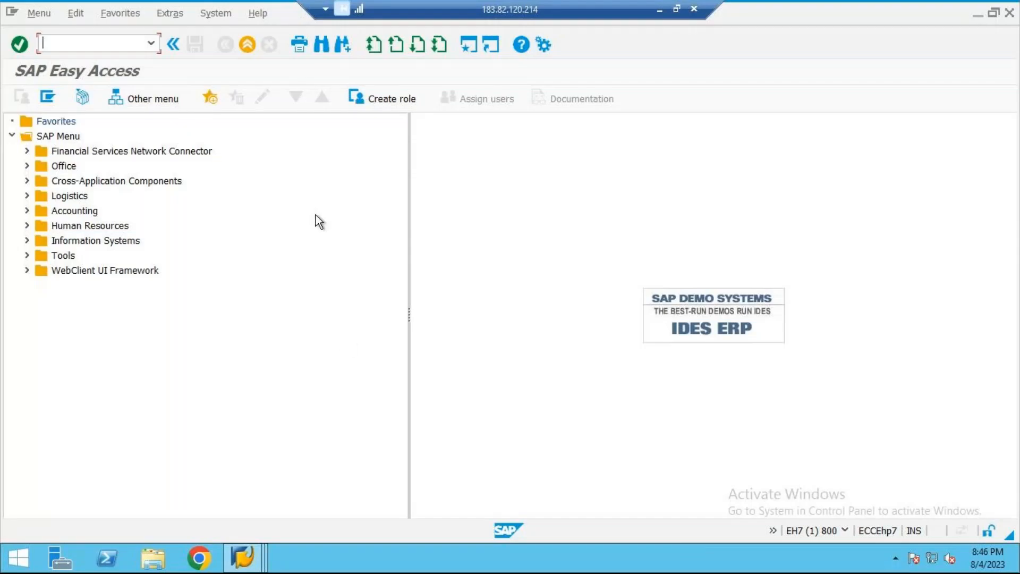
type("scum")
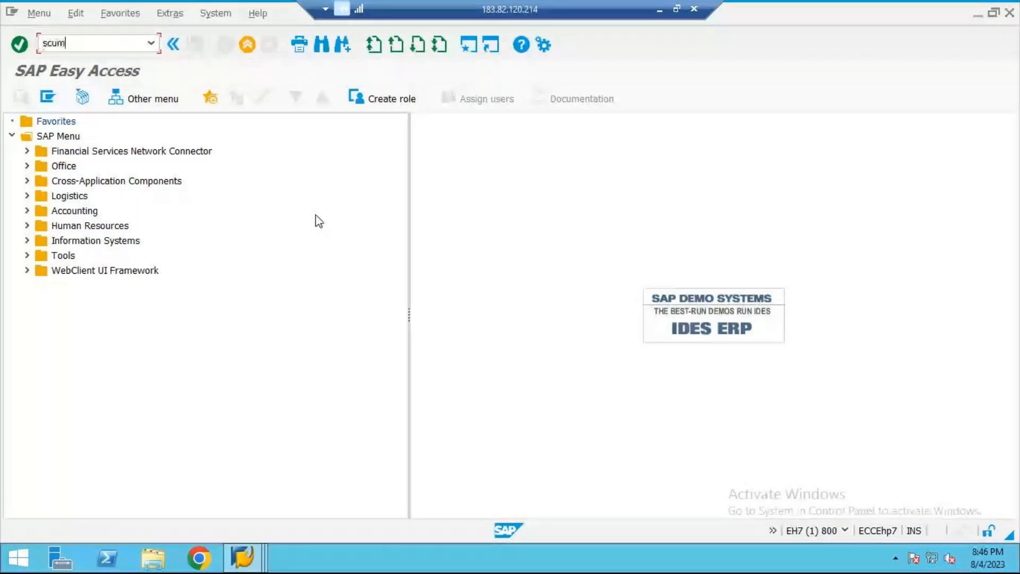
key("Return")
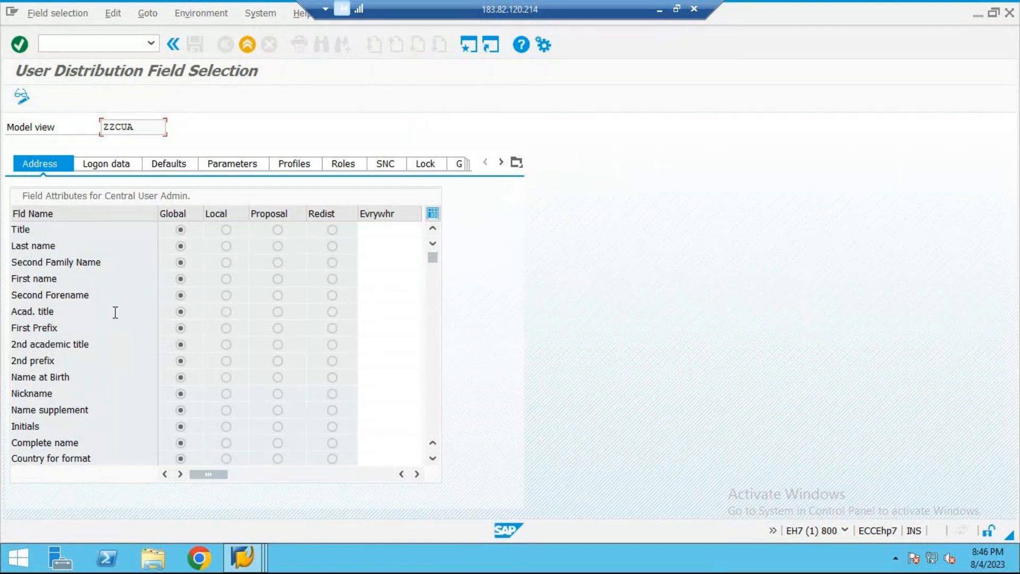
left_click(242, 50)
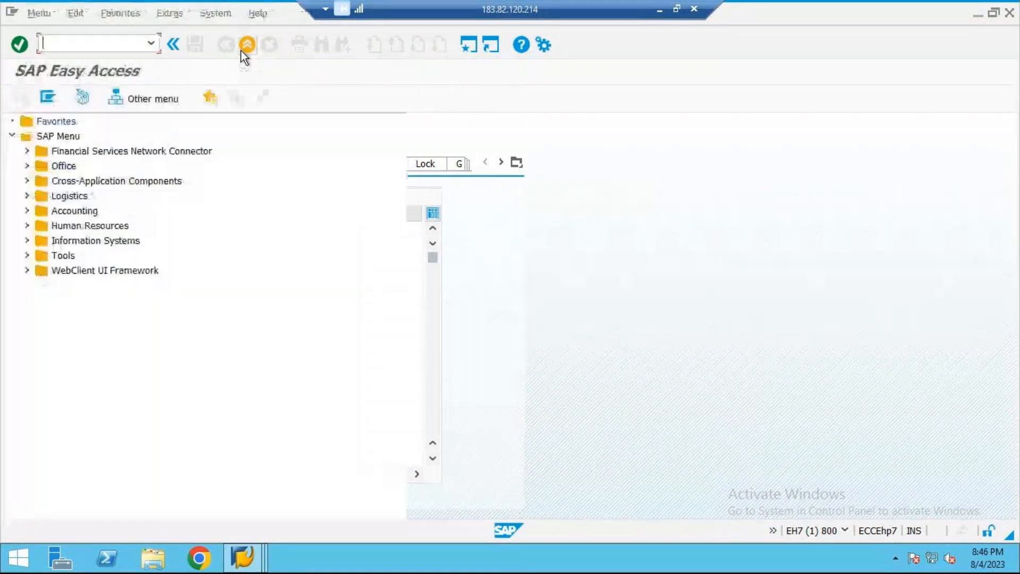
type("scum")
key("Return")
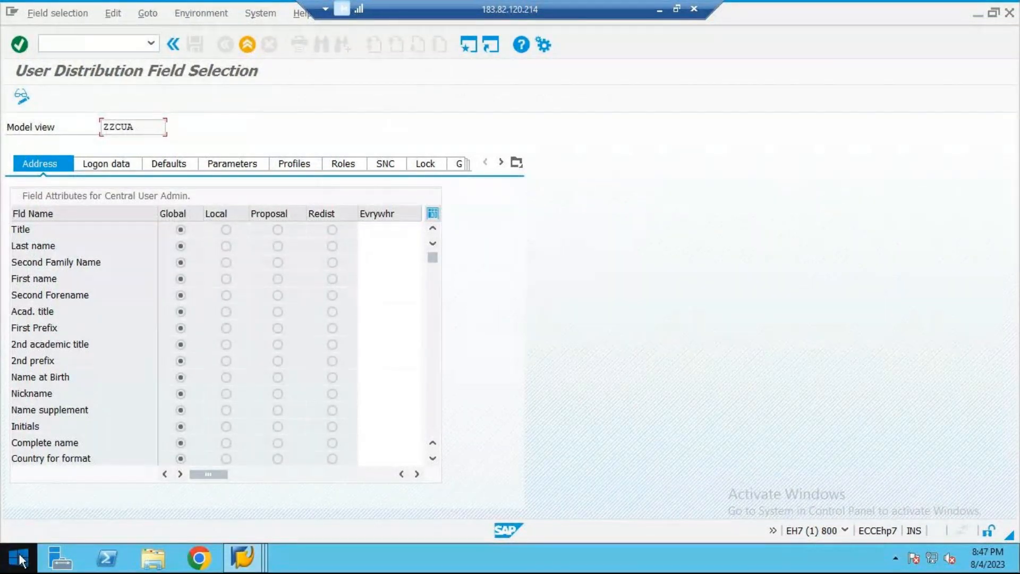
left_click(253, 50)
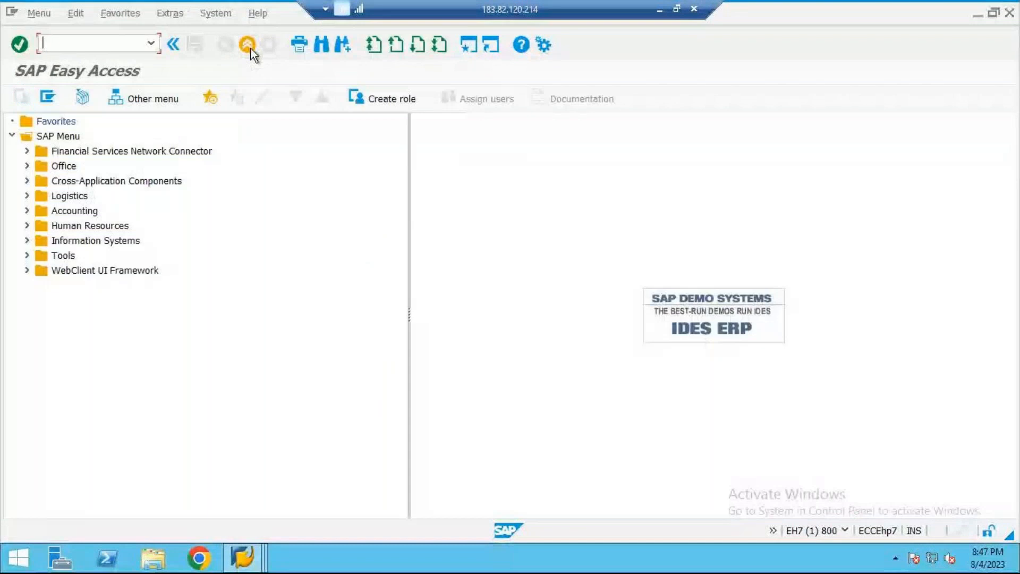
Step: Start transaction SE38 and execute the program RSDELCUA
type("se38")
key("Return")
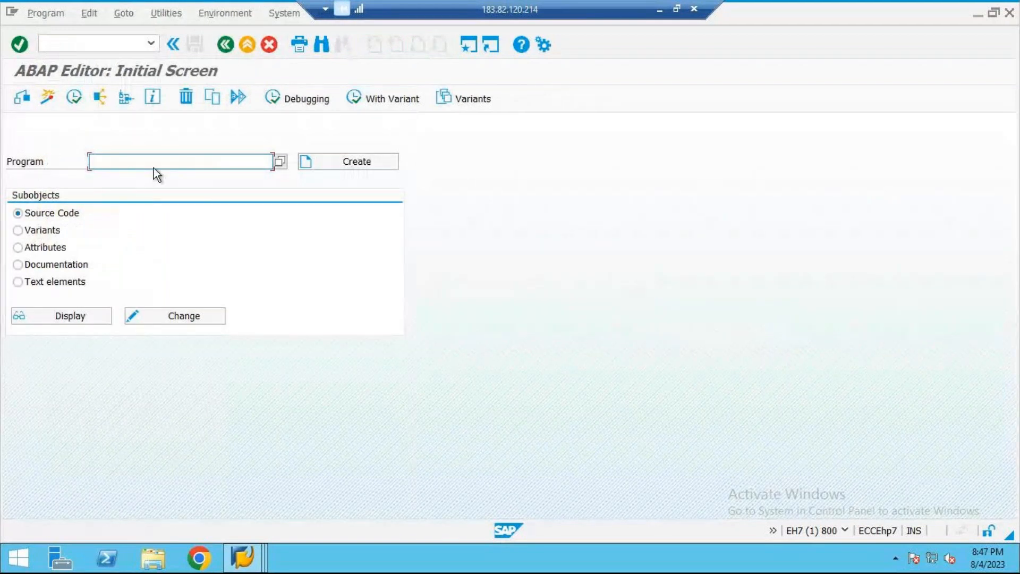
type("RSDELCUA")
key("Return")
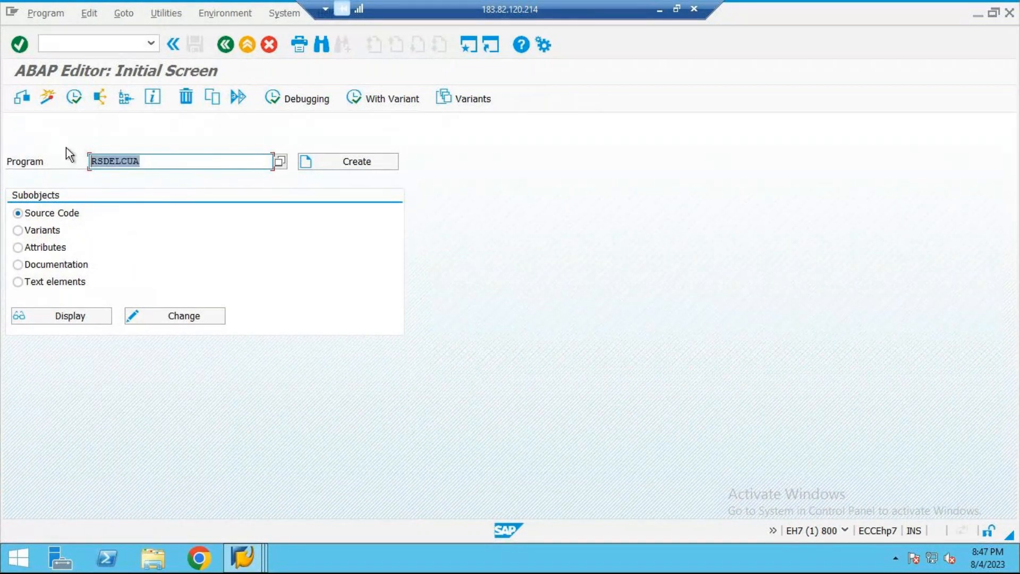
left_click(77, 101)
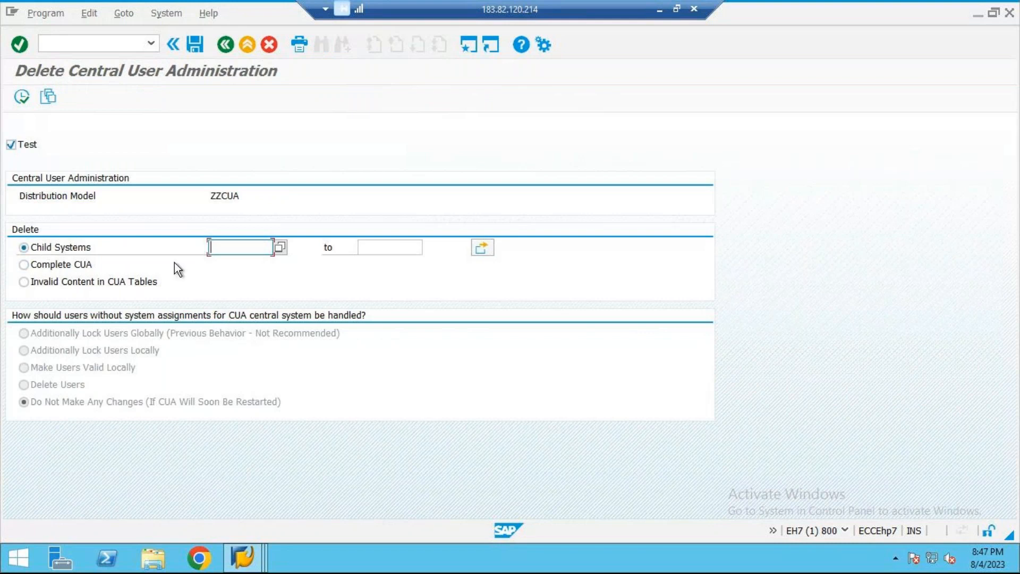
Step: Run the deletion of the complete CUA in test mode, examine the affected tables and systems, and leave the ABAP Editor
left_click(83, 265)
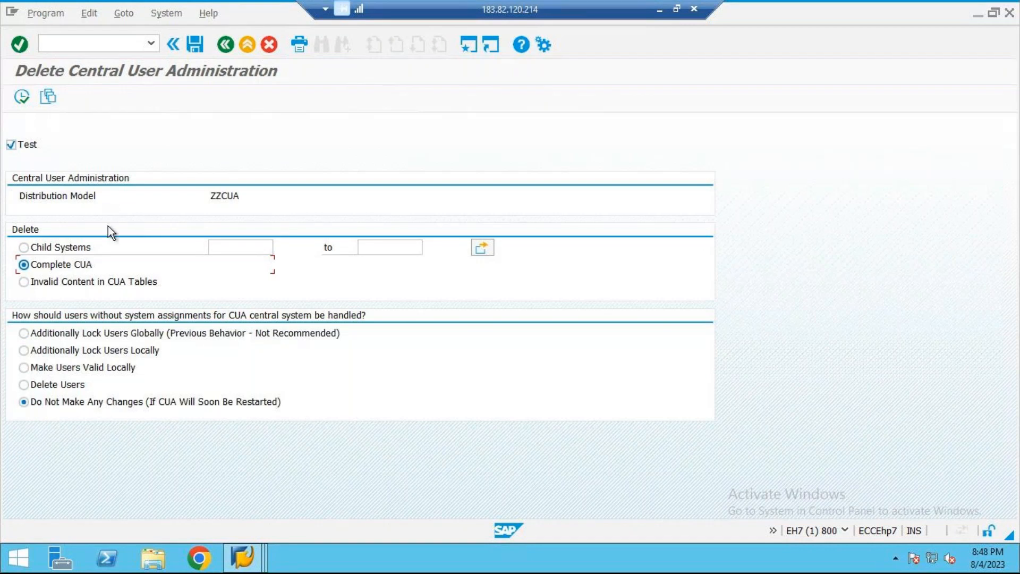
left_click(24, 95)
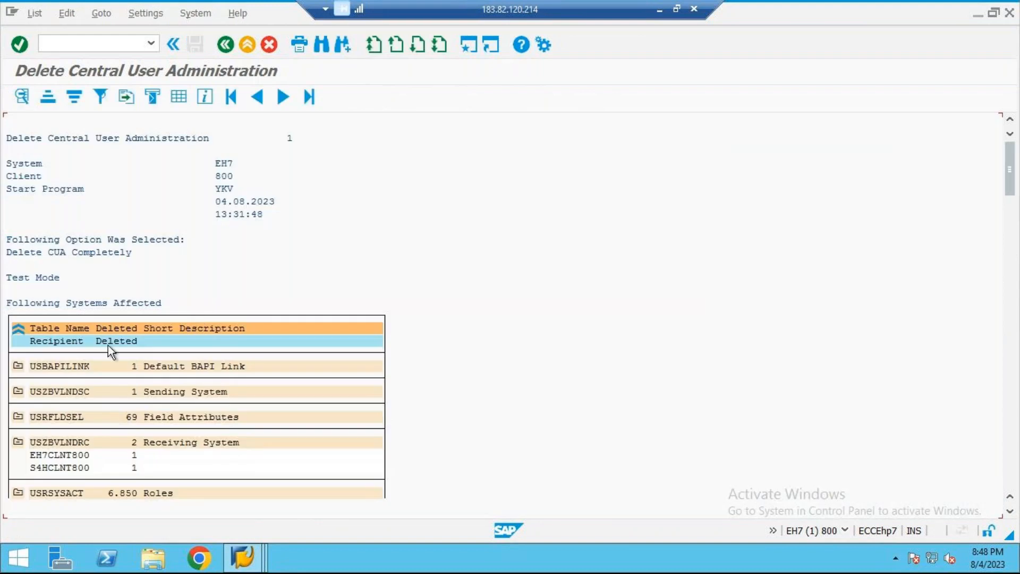
scroll(181, 263, "down", 1)
scroll(190, 257, "up", 1)
left_click(18, 251)
left_click(105, 251)
left_click(111, 254)
scroll(139, 381, "down", 2)
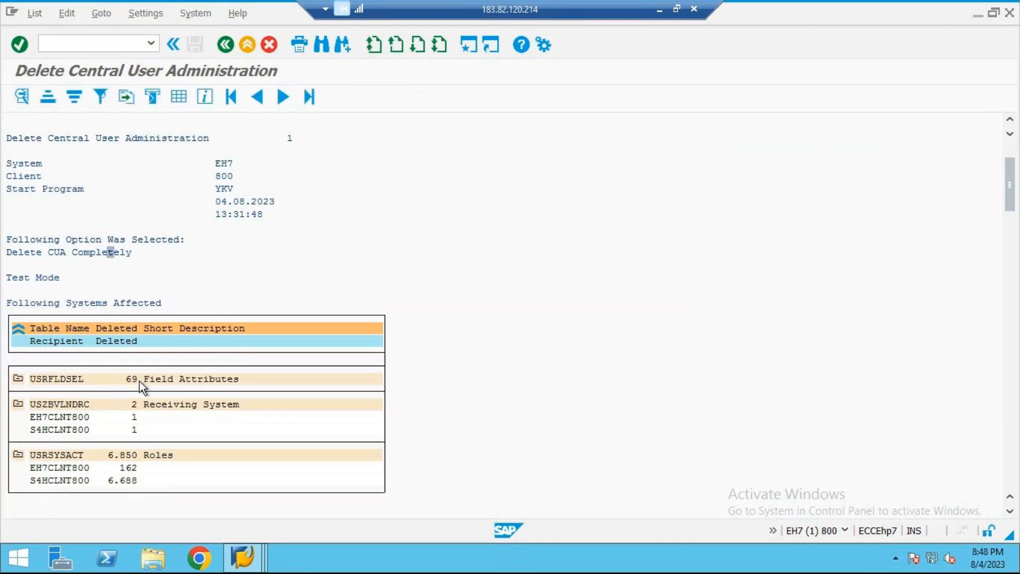
scroll(139, 381, "up", 2)
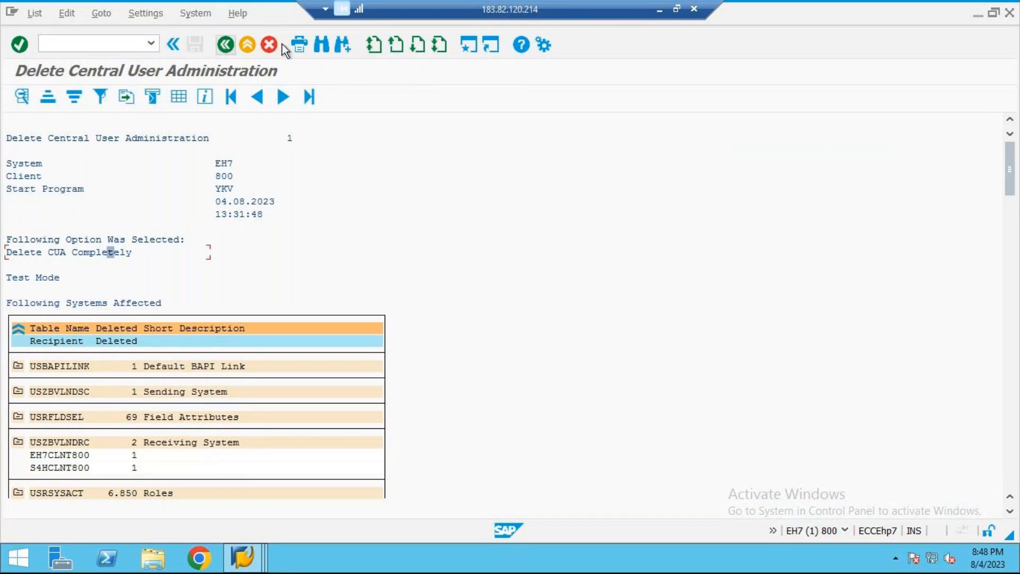
left_click(252, 45)
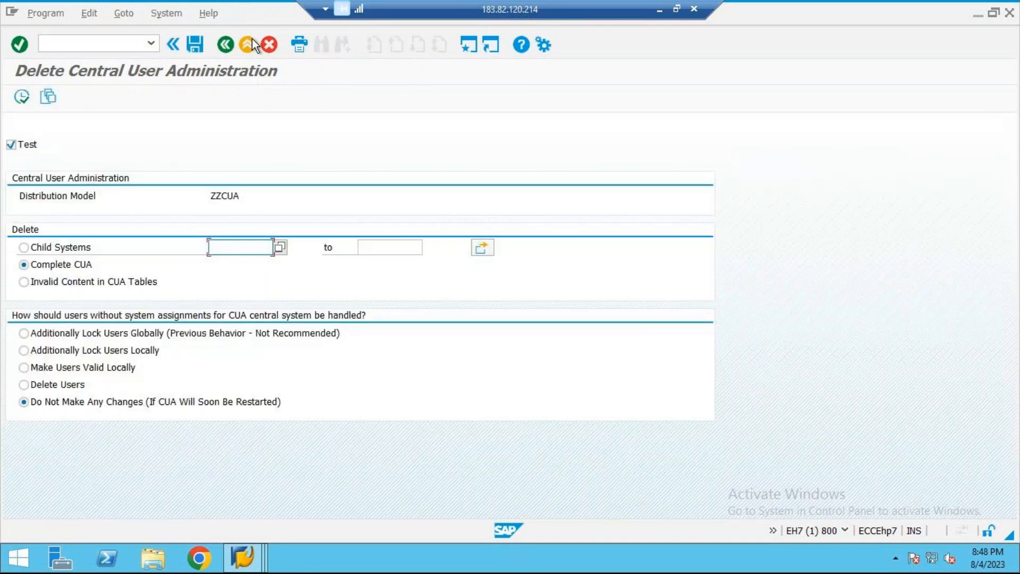
left_click(252, 42)
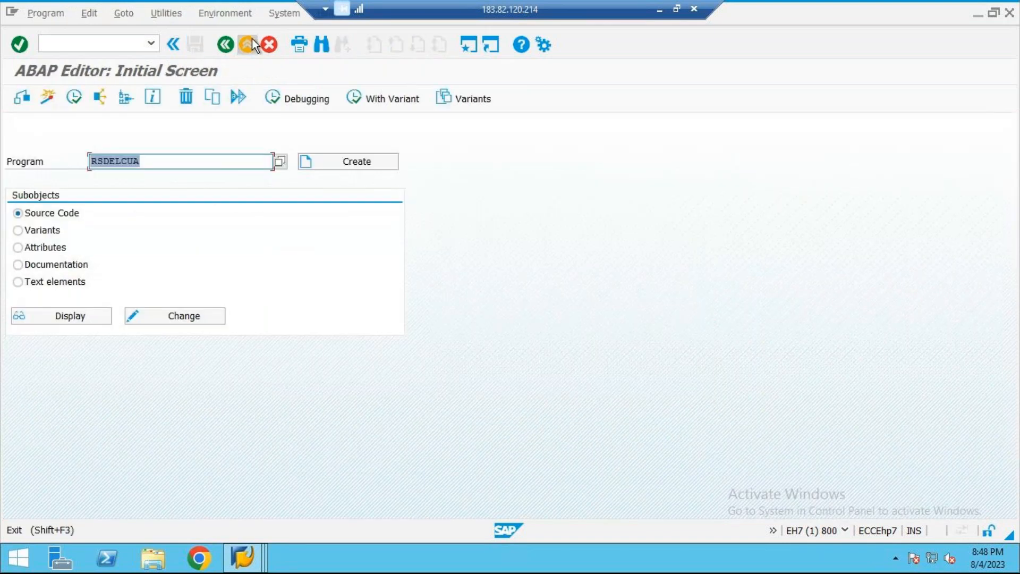
left_click(252, 42)
Step: Check in SCUM whether the field selection for model ZZCUA still exists, and exit
type("SCUM")
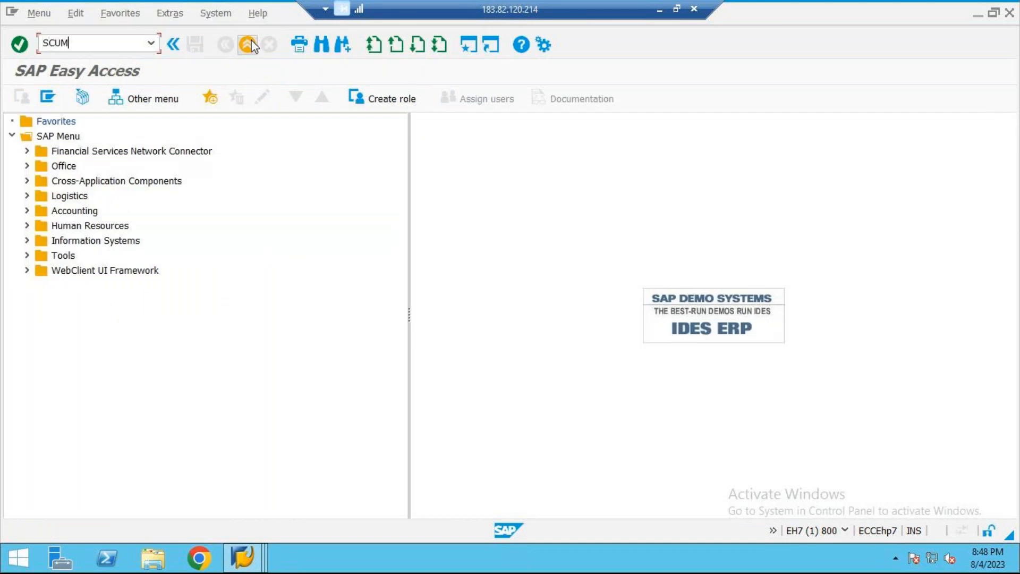
key("Return")
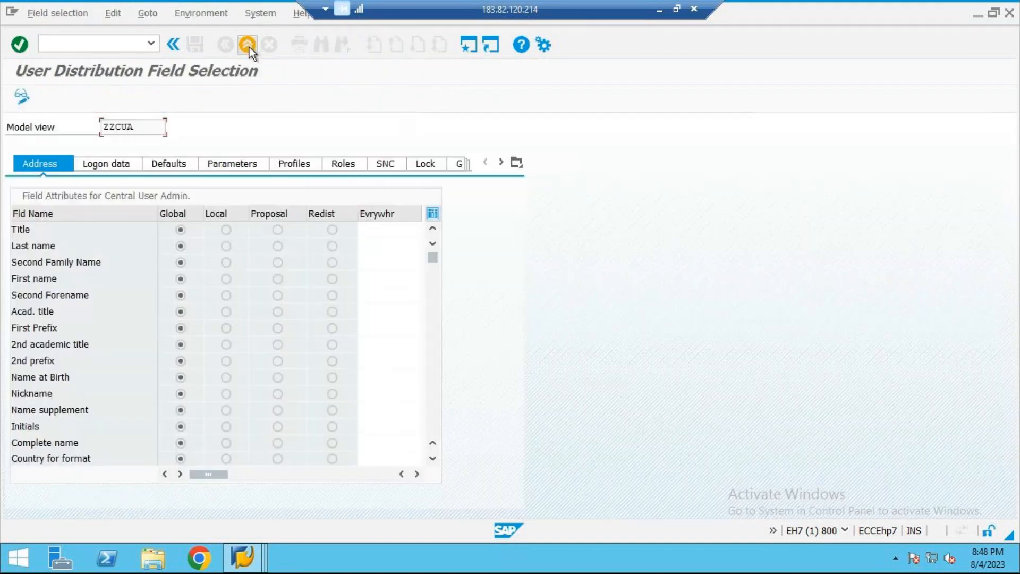
left_click(243, 46)
Step: Reopen SE38, view the source code of report RSDELCUA, and execute the report
type("SE38")
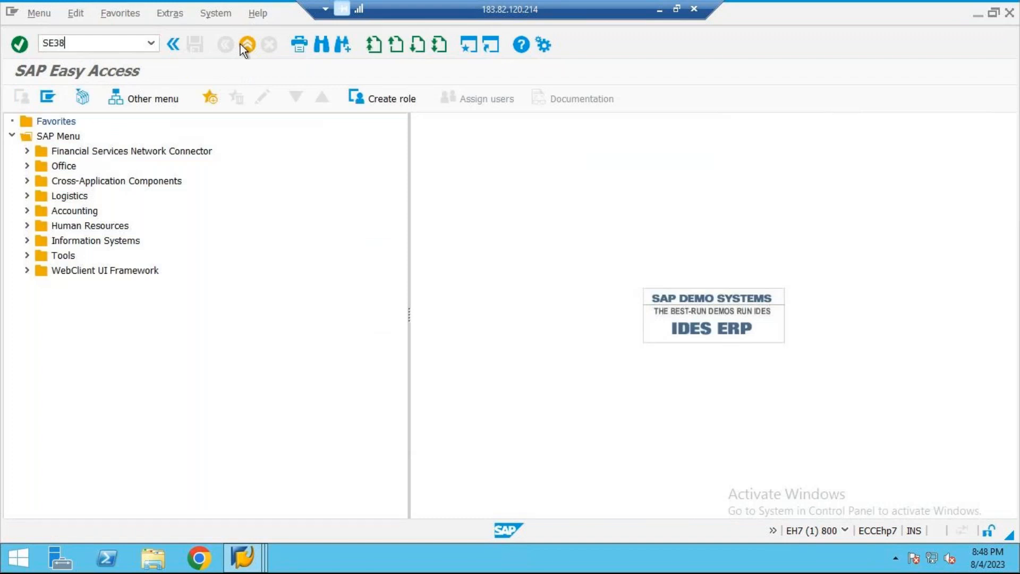
key("Return")
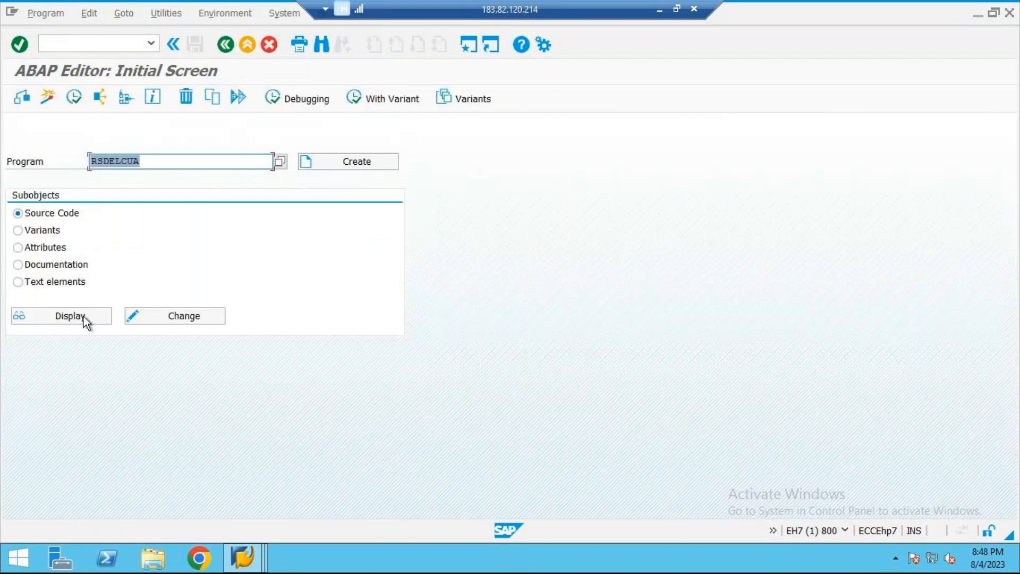
left_click(97, 318)
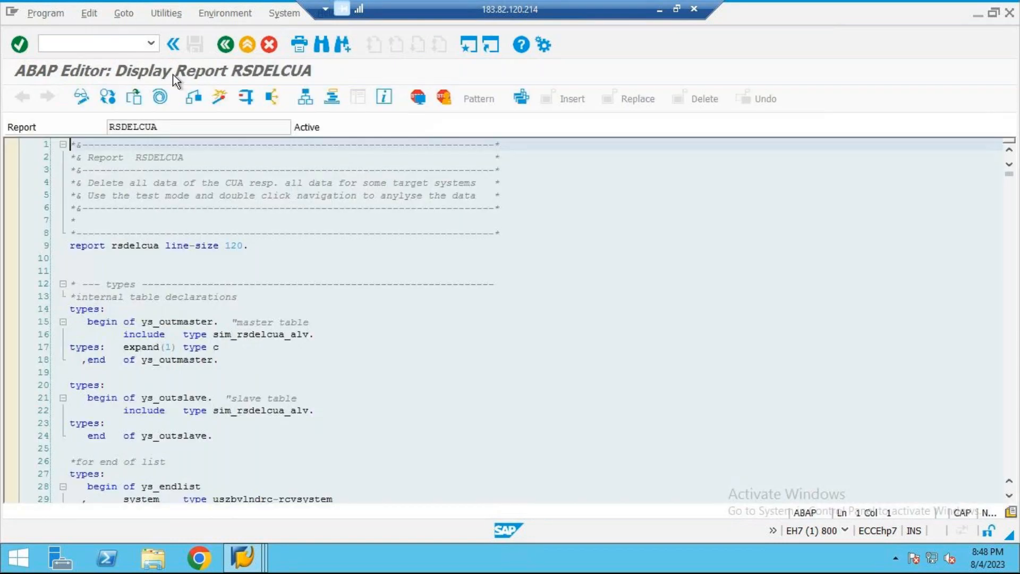
left_click(238, 42)
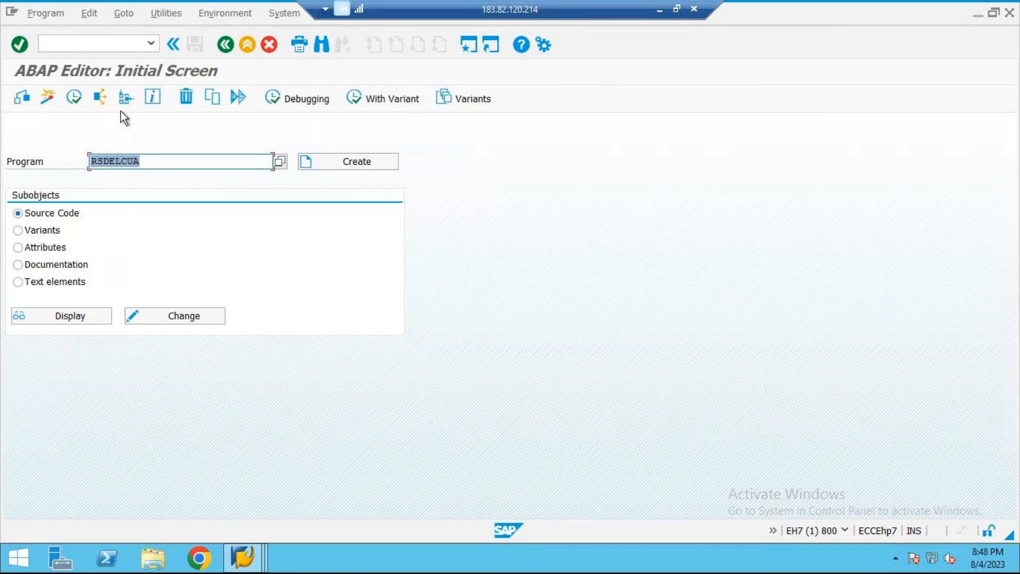
key("F8")
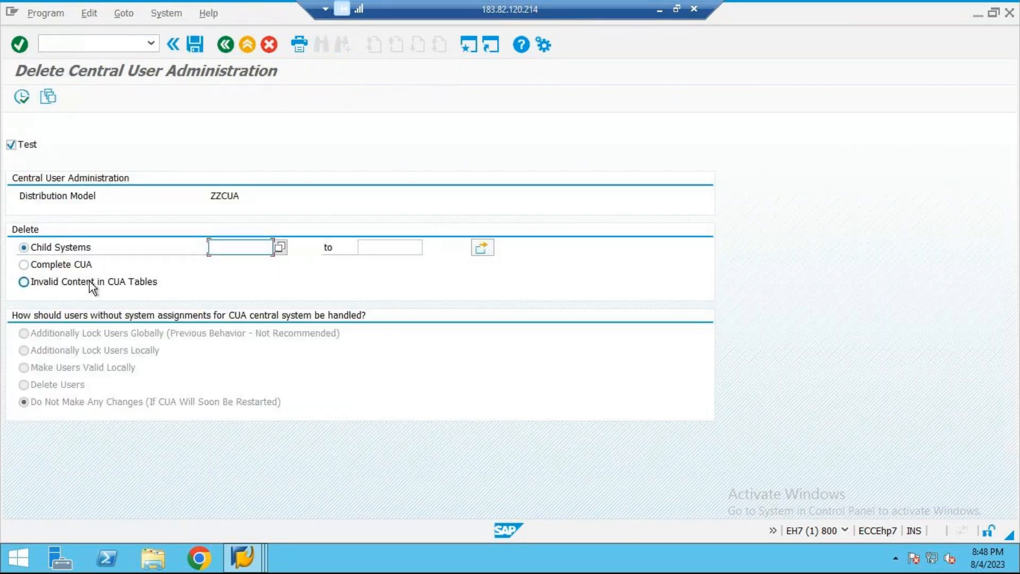
Step: Run the Complete CUA deletion for model ZZCUA in test mode, review the list of affected tables, and return to the selection screen
left_click(80, 265)
left_click(21, 96)
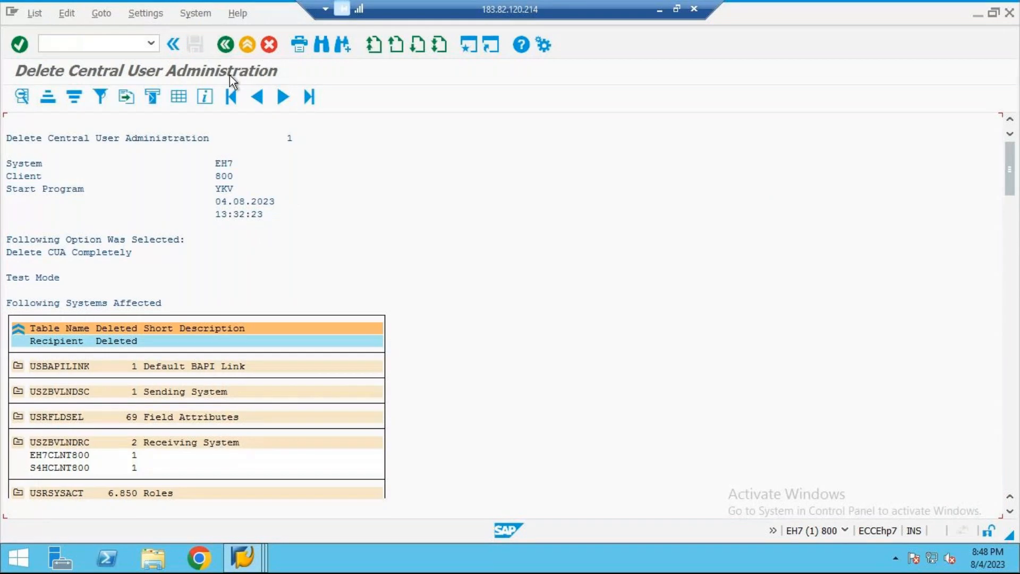
scroll(130, 345, "down", 2)
scroll(129, 346, "up", 2)
left_click(215, 53)
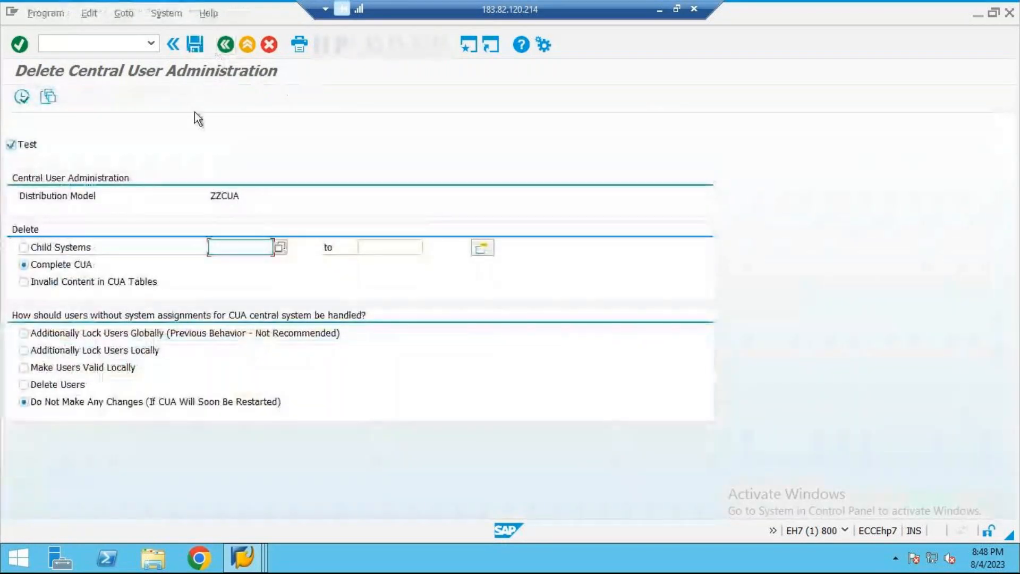
Step: Save the report selections as variant 01 with the description DELETE, and exit to SAP Easy Access
left_click(204, 46)
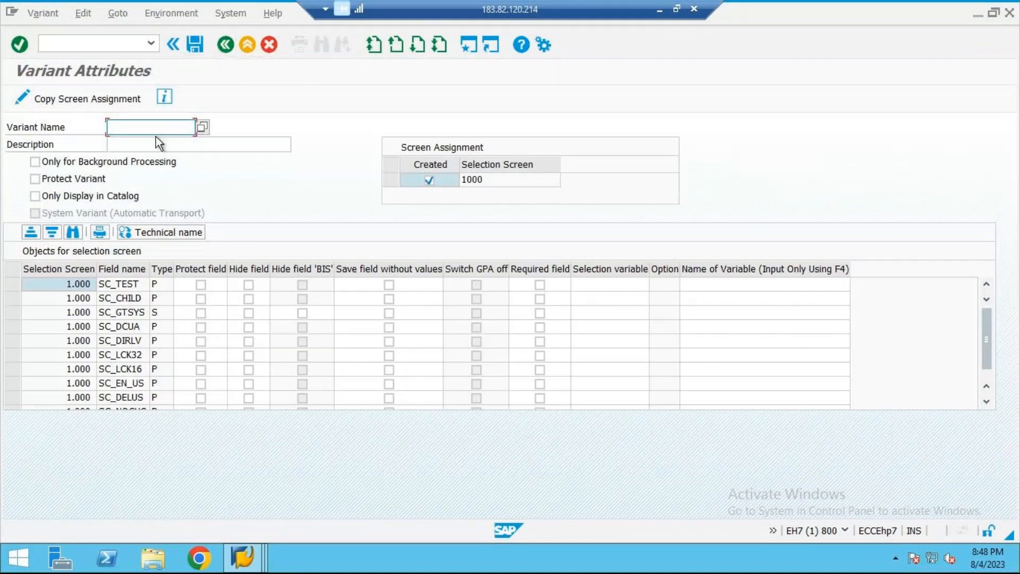
type("01")
left_click(197, 56)
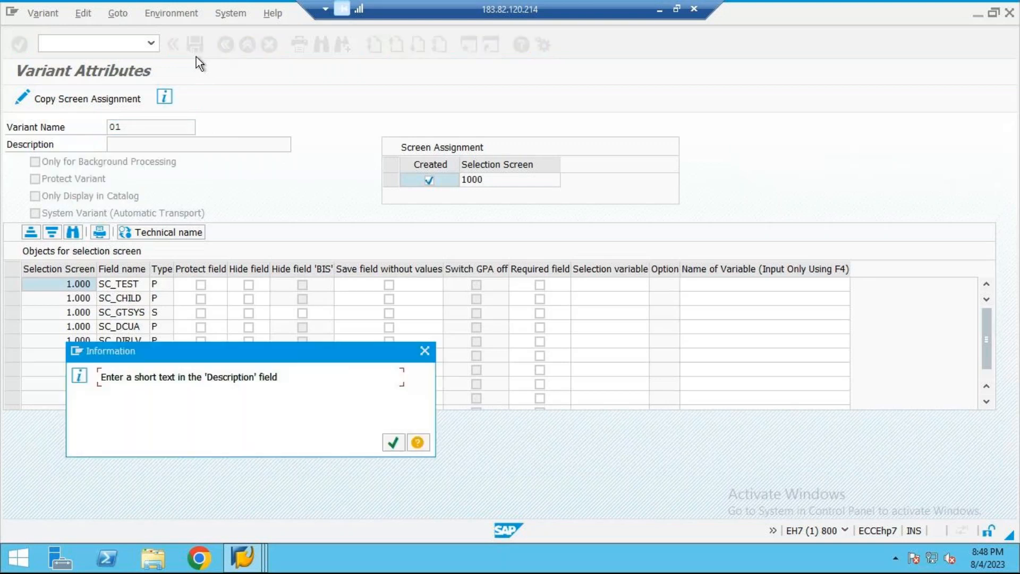
left_click(420, 352)
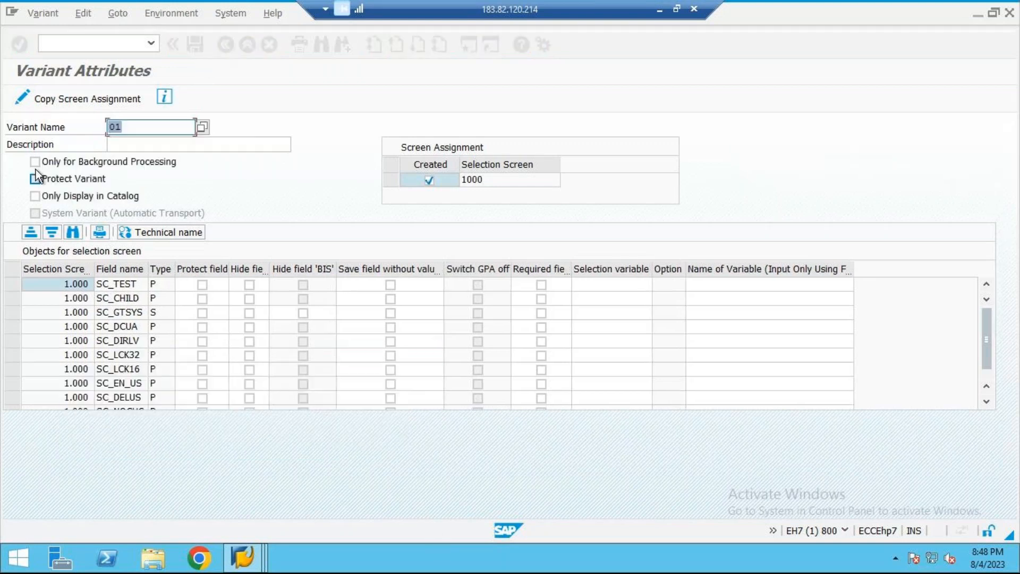
type("DELETE")
left_click(201, 41)
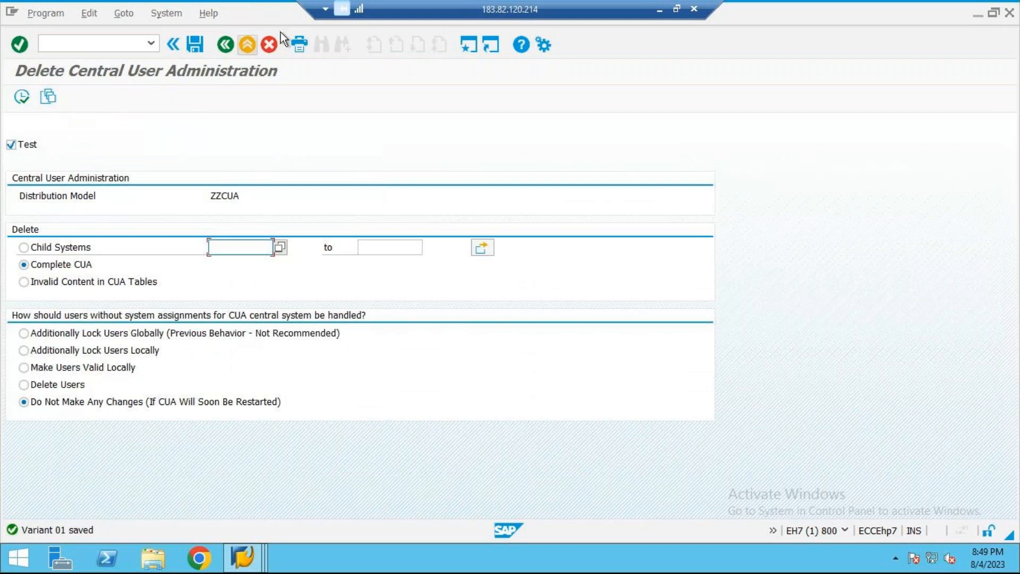
left_click(249, 45)
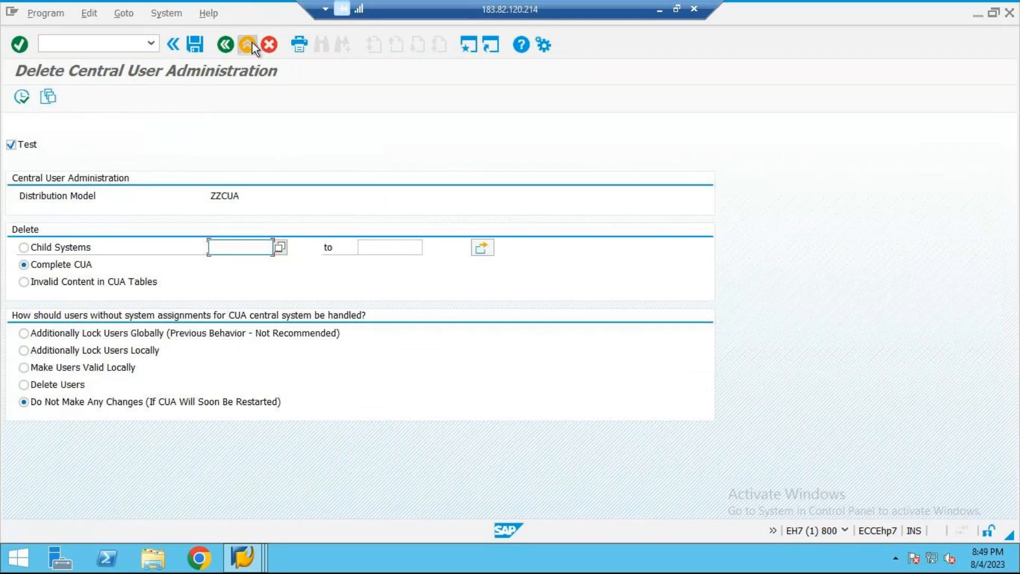
left_click(252, 43)
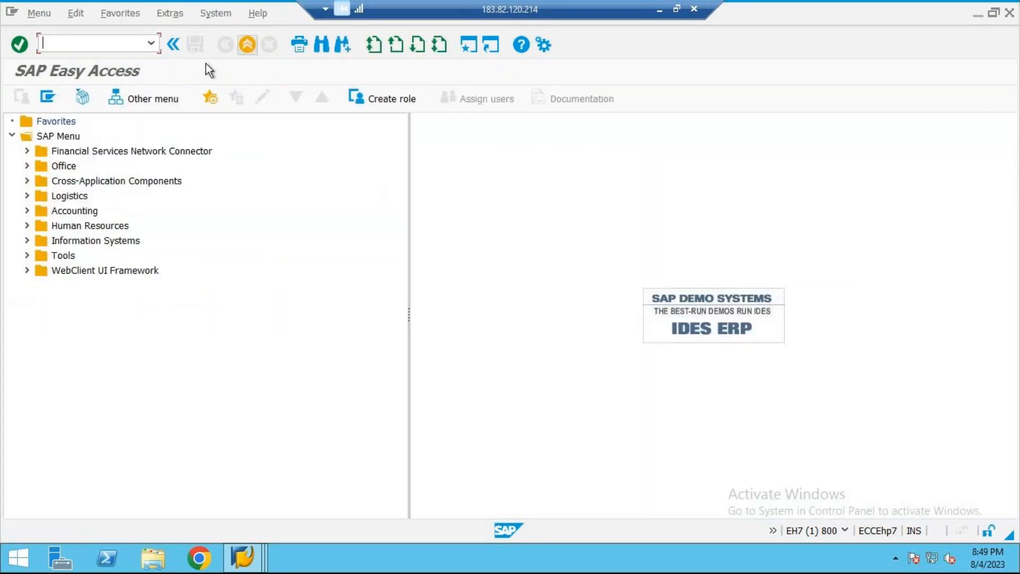
Step: Start transaction BD64 and locate the model view DISTRIBUTION FOR CUA (ZZCUA) in the distribution model list
type("BD64")
key("Return")
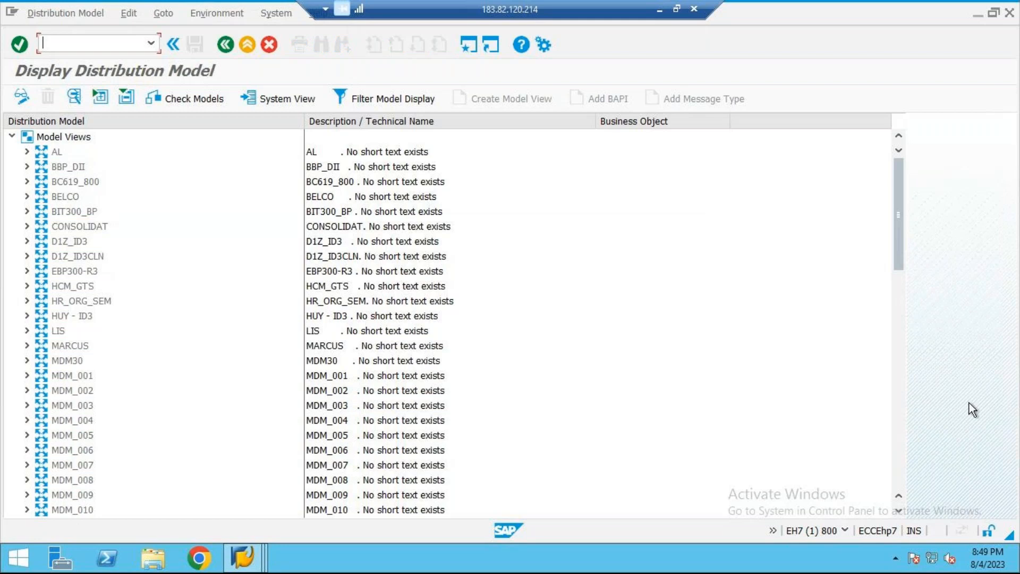
left_click(904, 406)
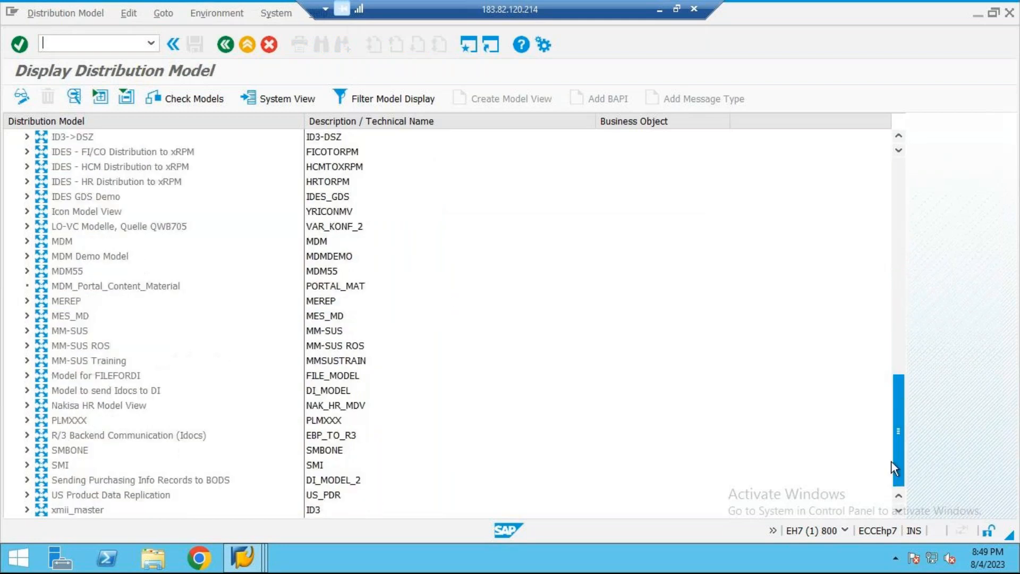
left_click(898, 495)
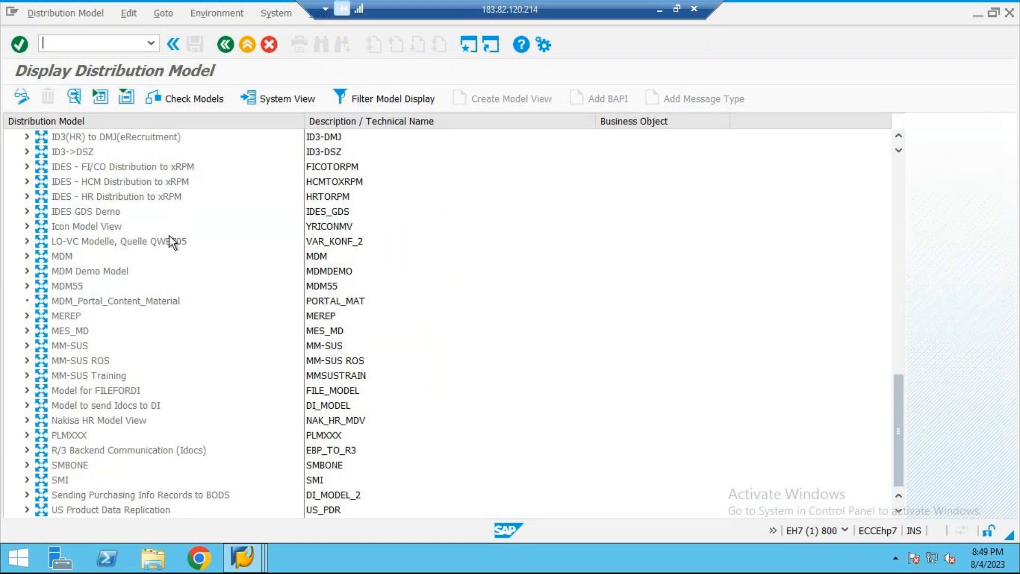
left_click_drag(900, 461, 887, 333)
left_click(145, 435)
left_click(315, 436)
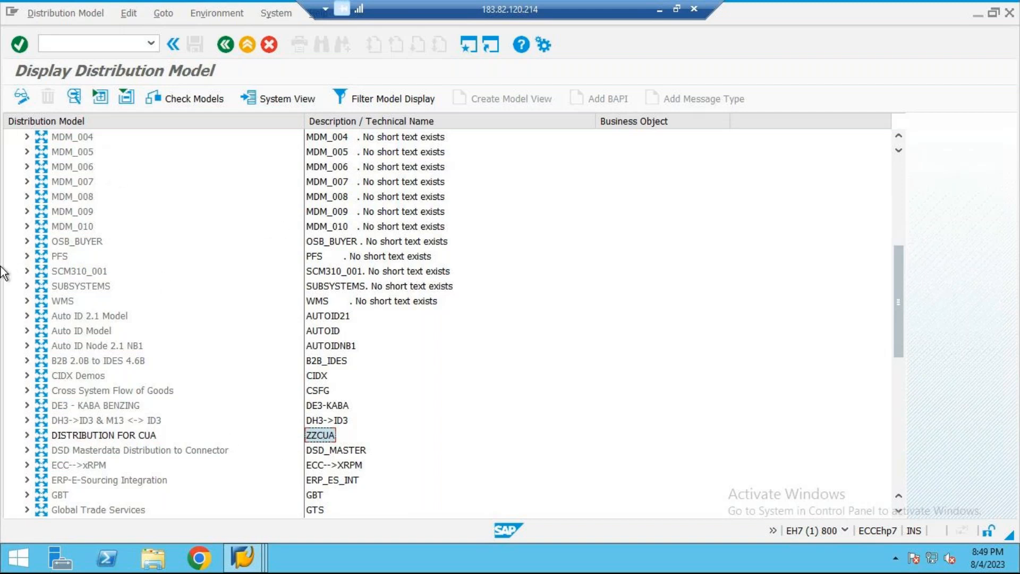
Step: Switch the distribution model to change mode, delete the model view ZZCUA, save the distribution model, and leave the transaction
left_click(30, 98)
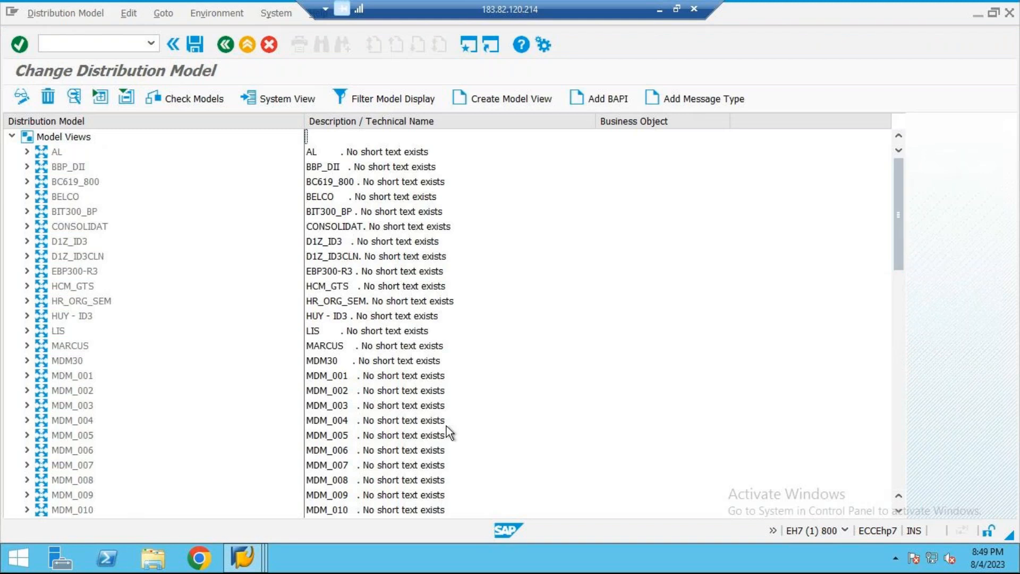
left_click(901, 327)
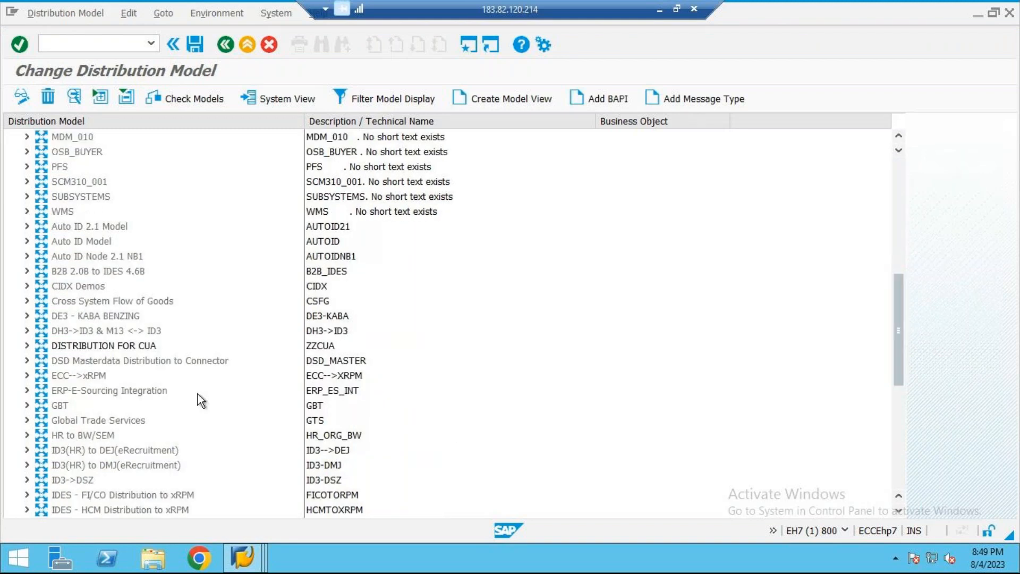
left_click(314, 344)
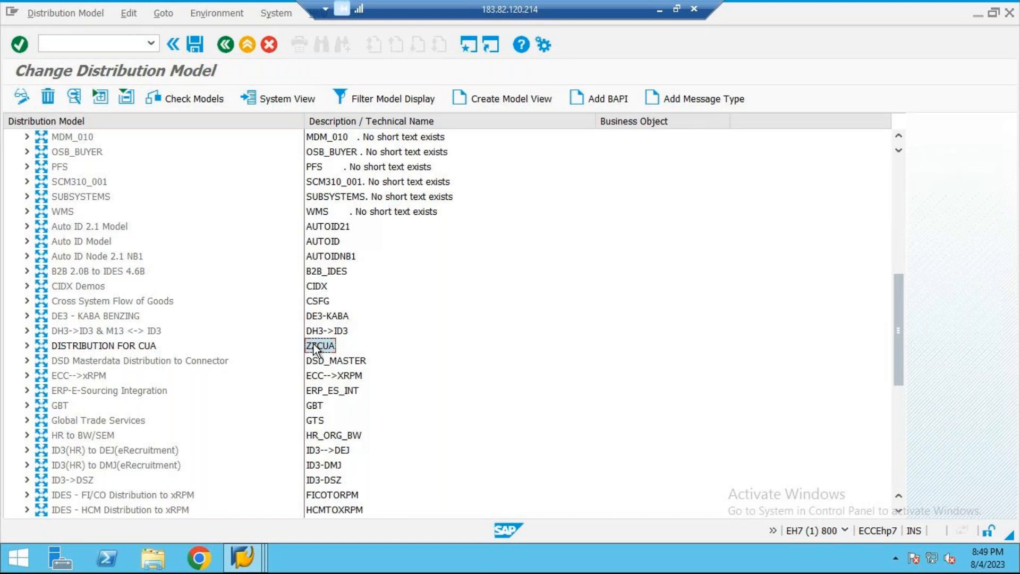
left_click(48, 96)
left_click(193, 51)
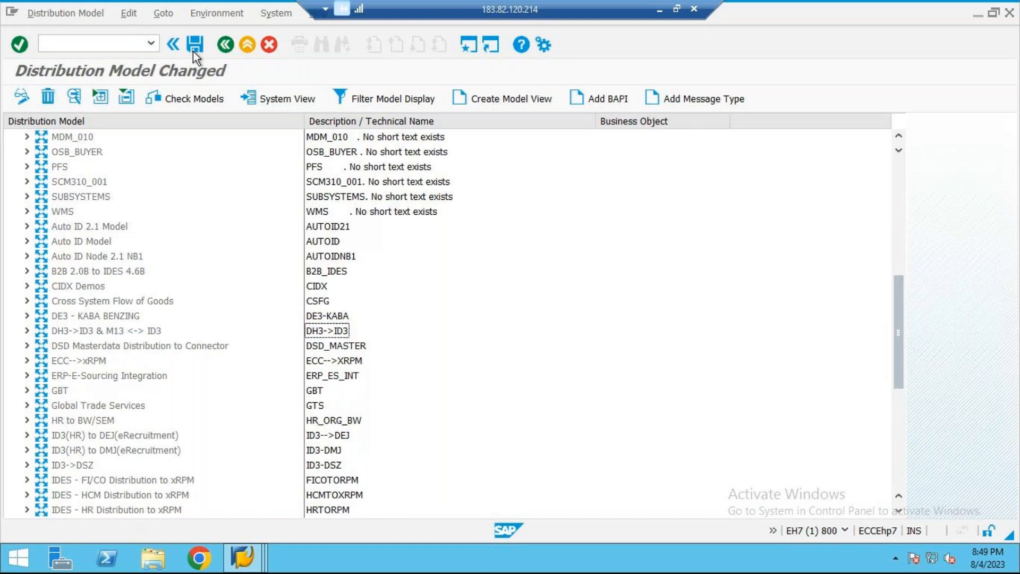
left_click(225, 45)
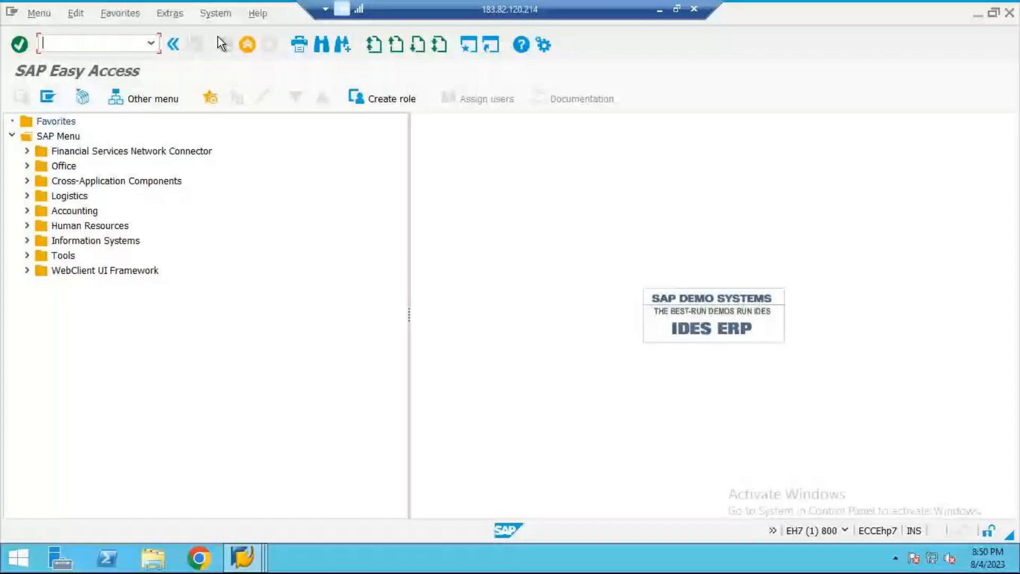
Step: Run transaction SCUM to check whether the system still belongs to a CUA, and switch to the Word notes to review the setup steps
type("SCUM")
key("Return")
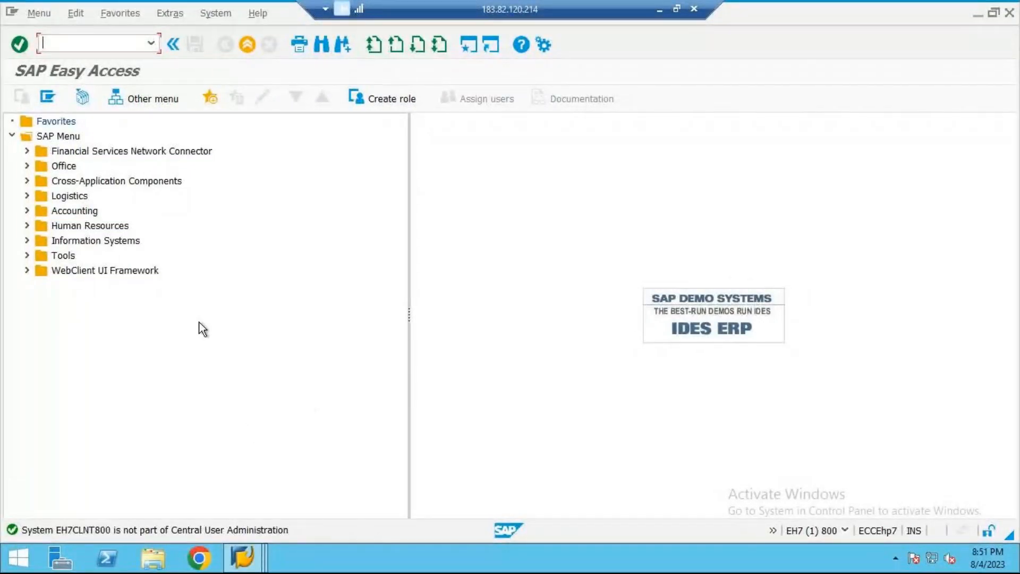
left_click(660, 9)
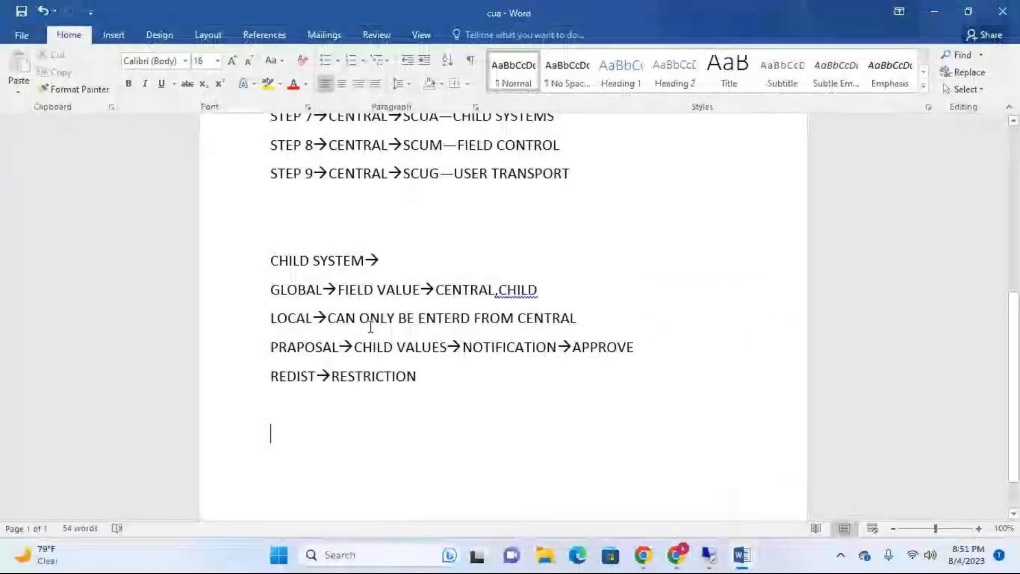
scroll(462, 231, "up", 1)
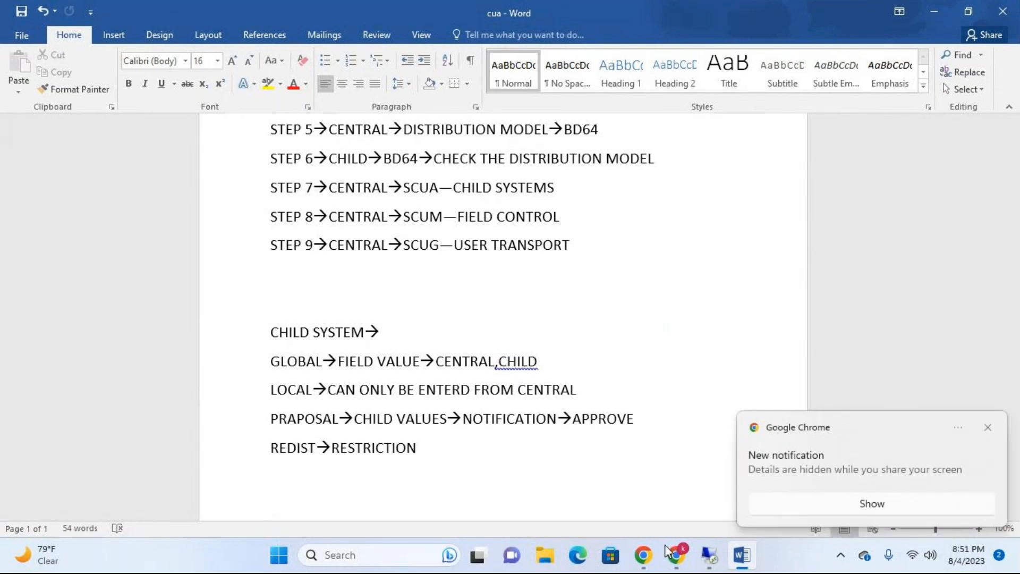
Step: Switch to the GoTo meeting window in Chrome and open its chat to read the messages
mouse_move(665, 558)
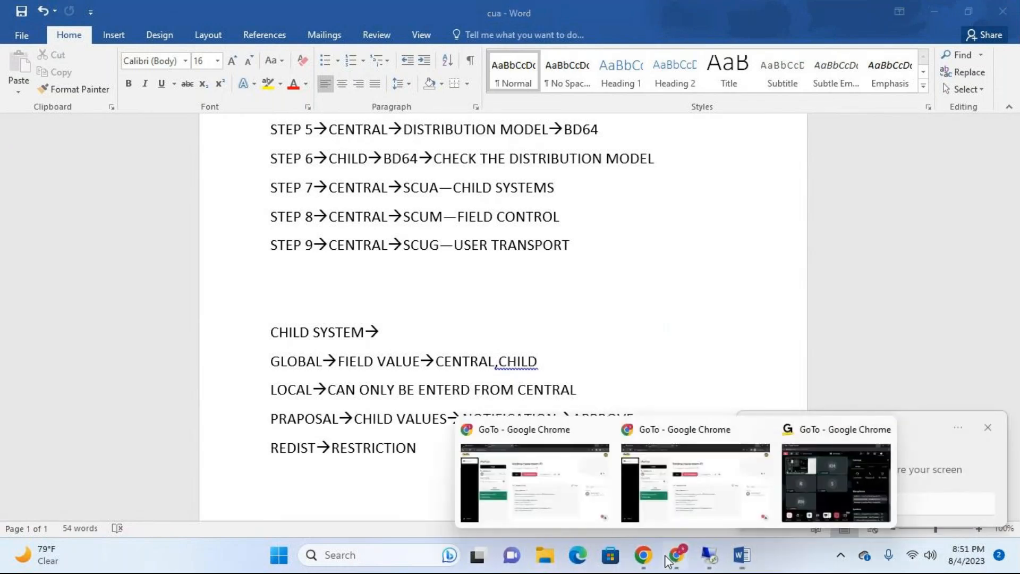
left_click(805, 471)
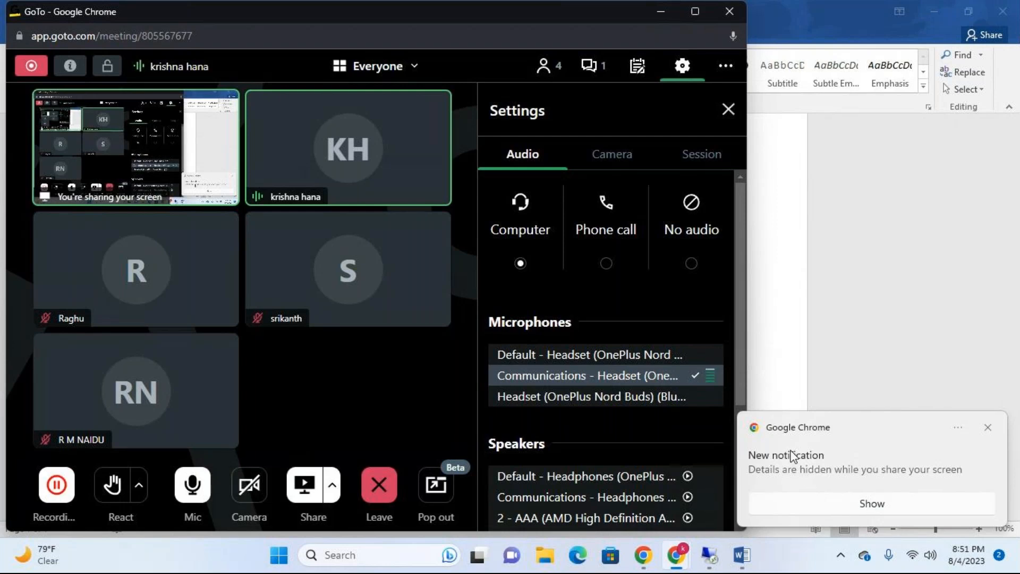
left_click(592, 64)
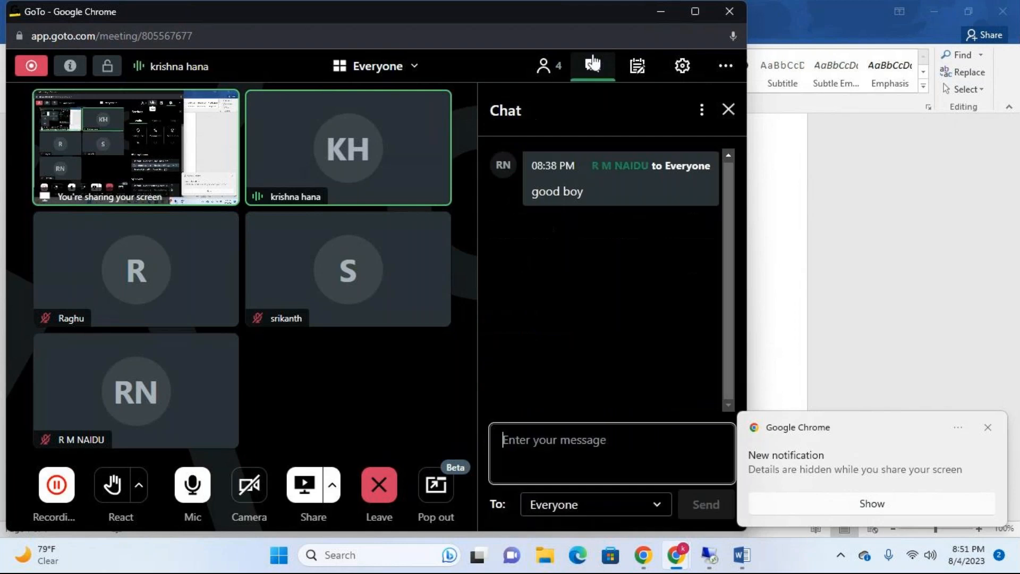